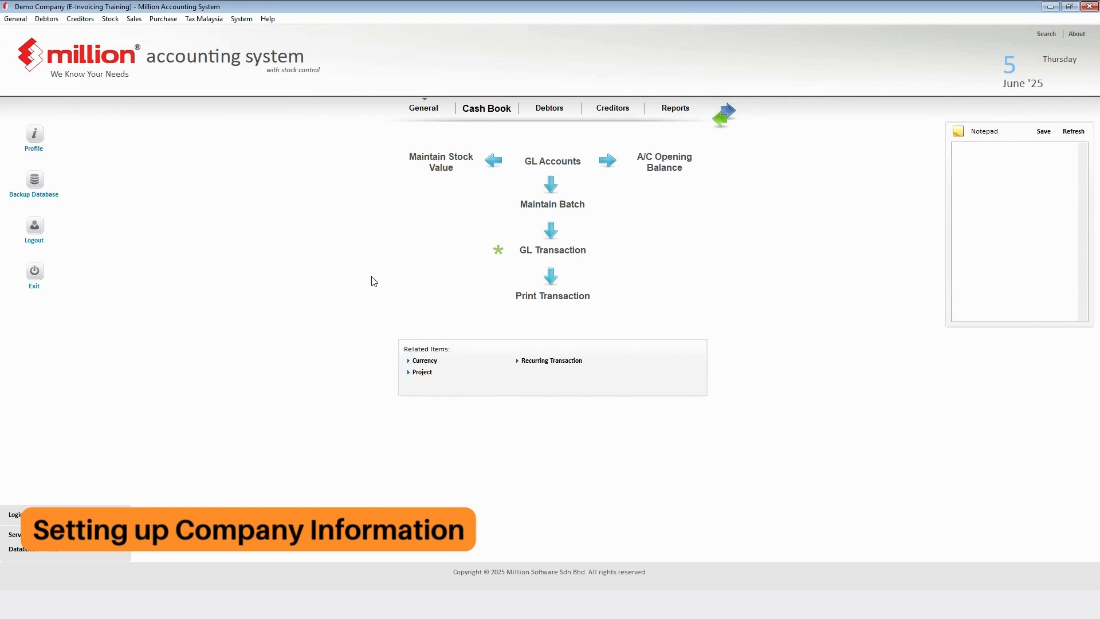
- Open System > General Setup and review the company name, registration number, +60 phone number and email
left_click(239, 20)
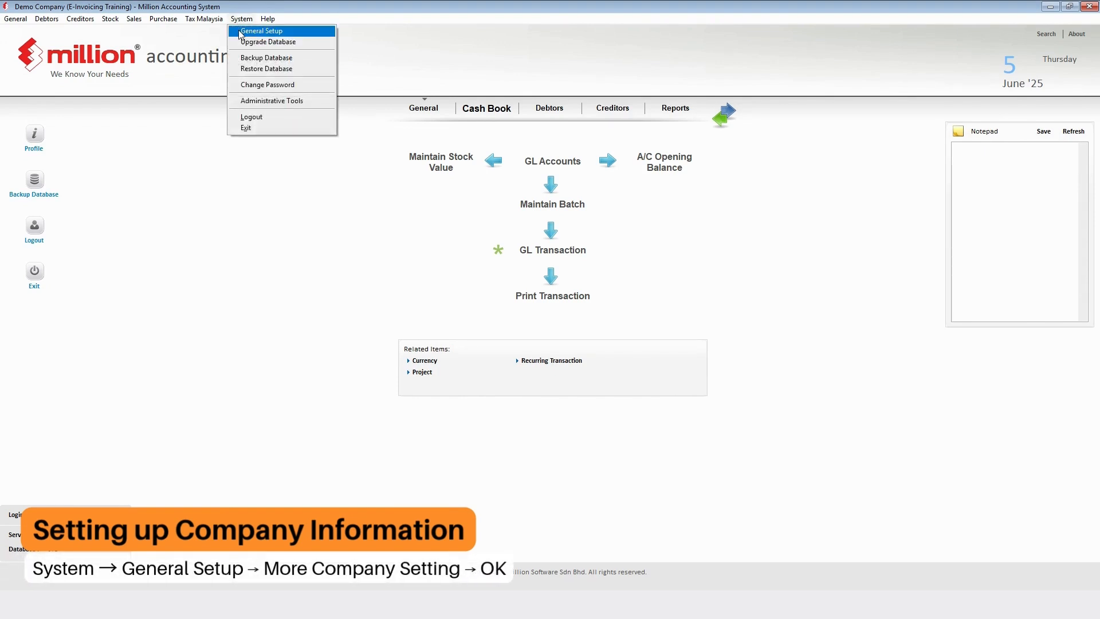
left_click(240, 32)
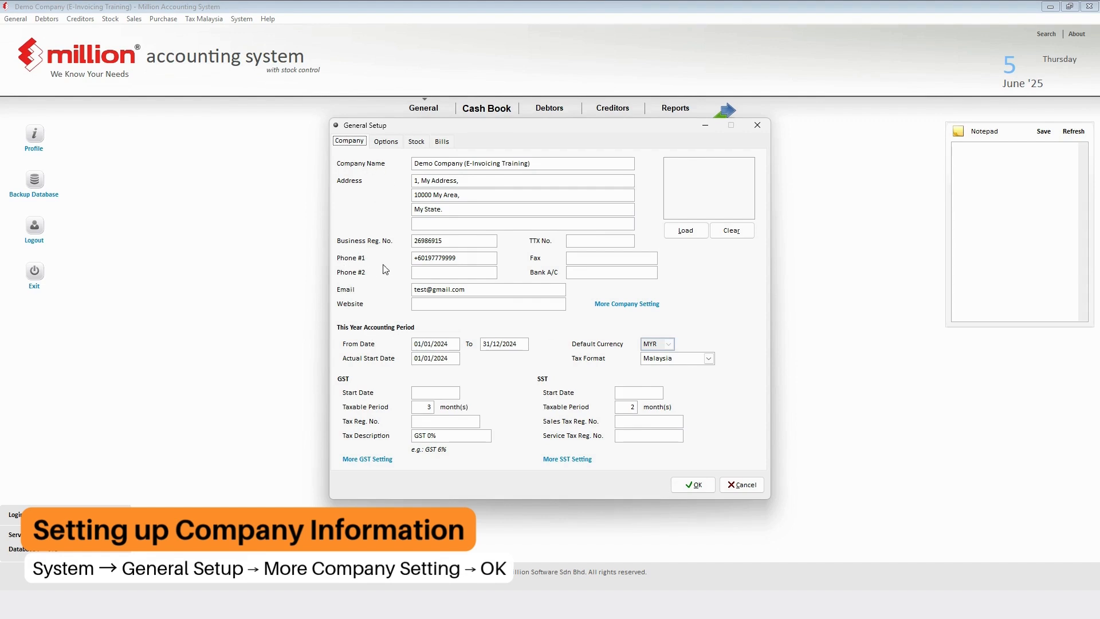
left_click_drag(538, 162, 388, 164)
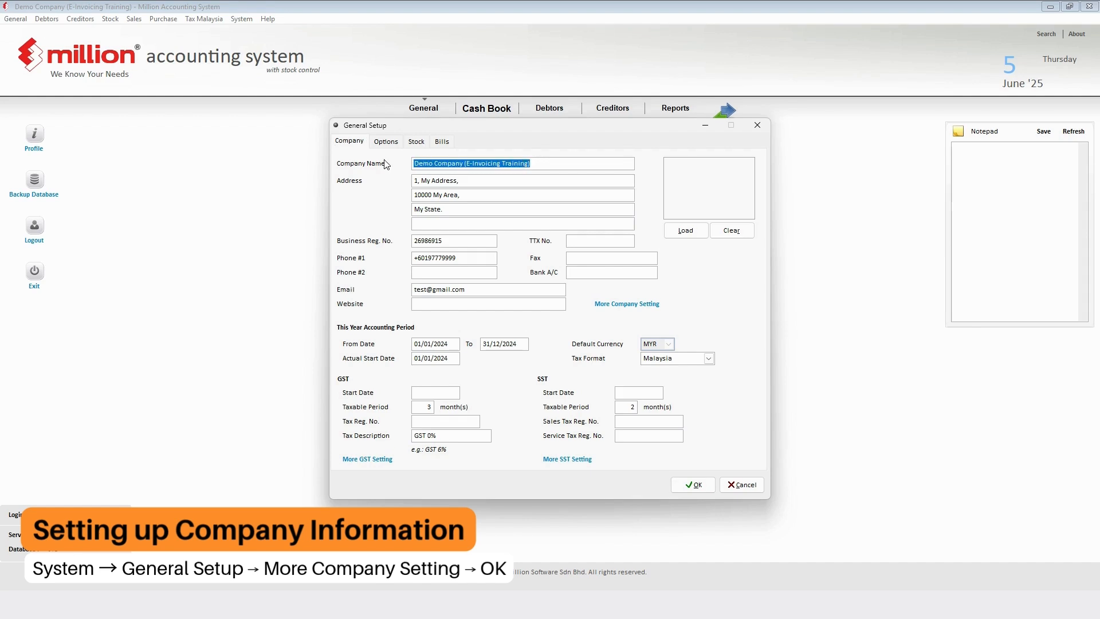
key("Tab")
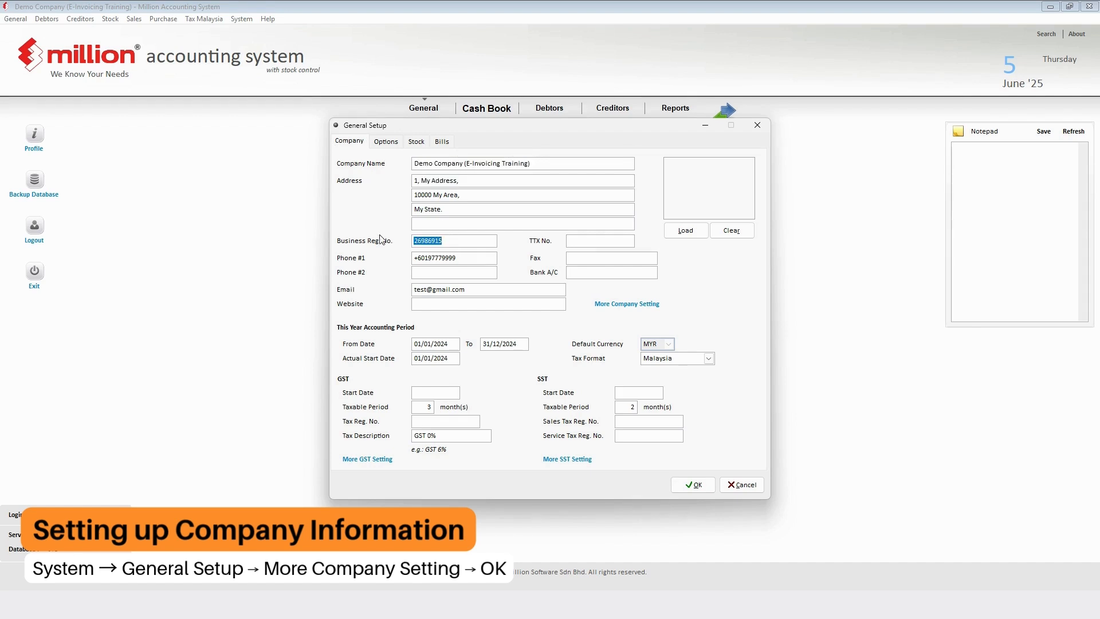
double_click(457, 241)
double_click(457, 257)
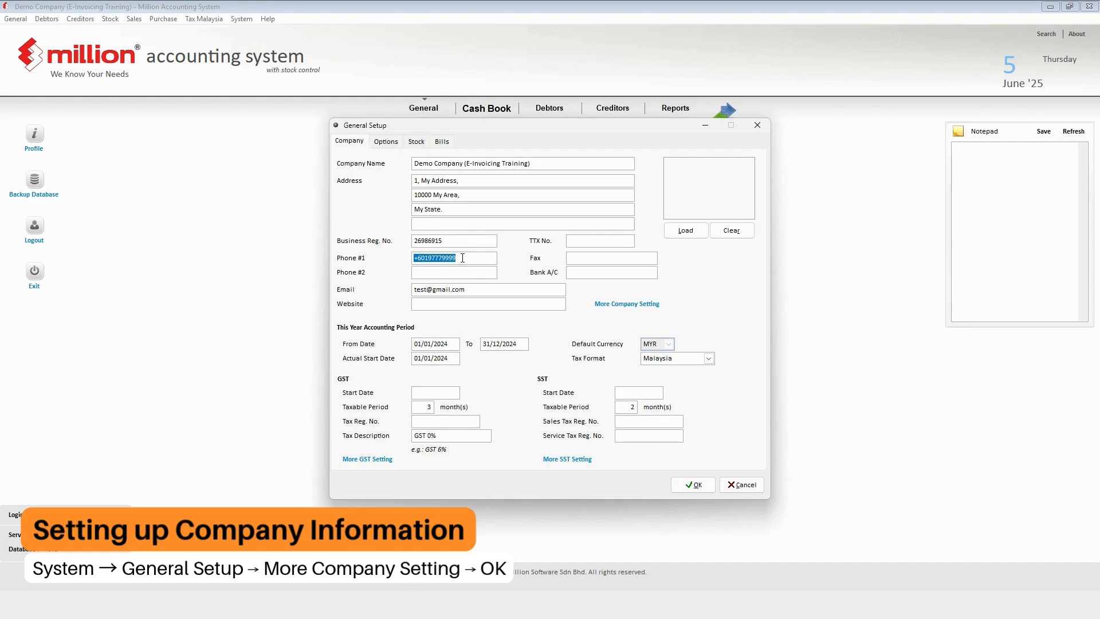
left_click(425, 258)
left_click_drag(425, 258, 412, 258)
left_click(478, 293)
left_click_drag(477, 292, 401, 292)
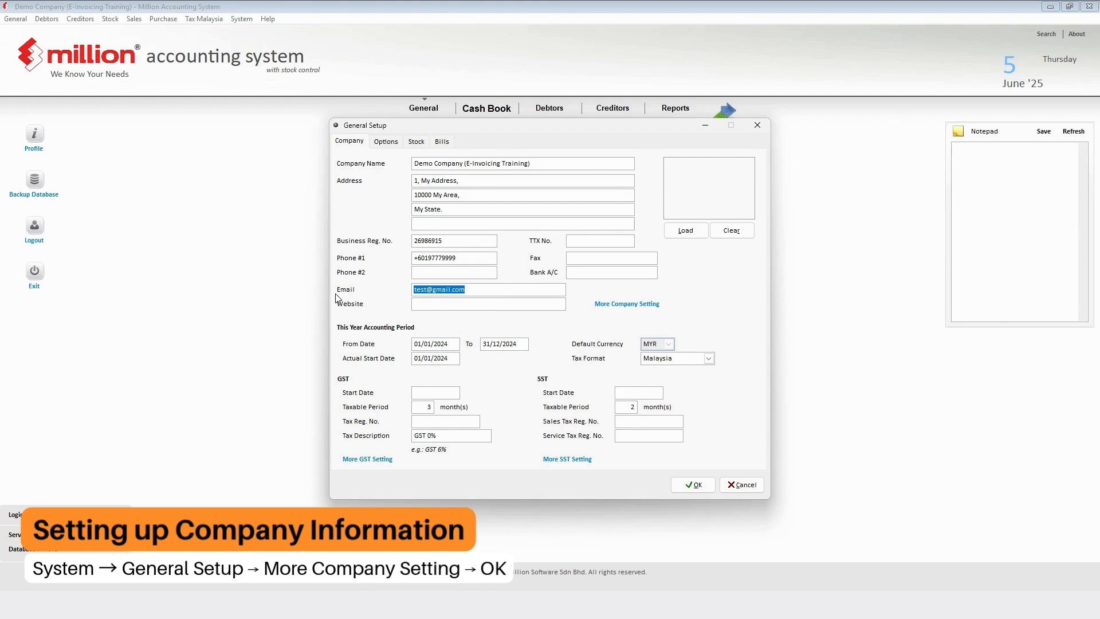
- Open More Company Setting, keep Address Entry as Formatted, and check the Tax Identification No
left_click(624, 305)
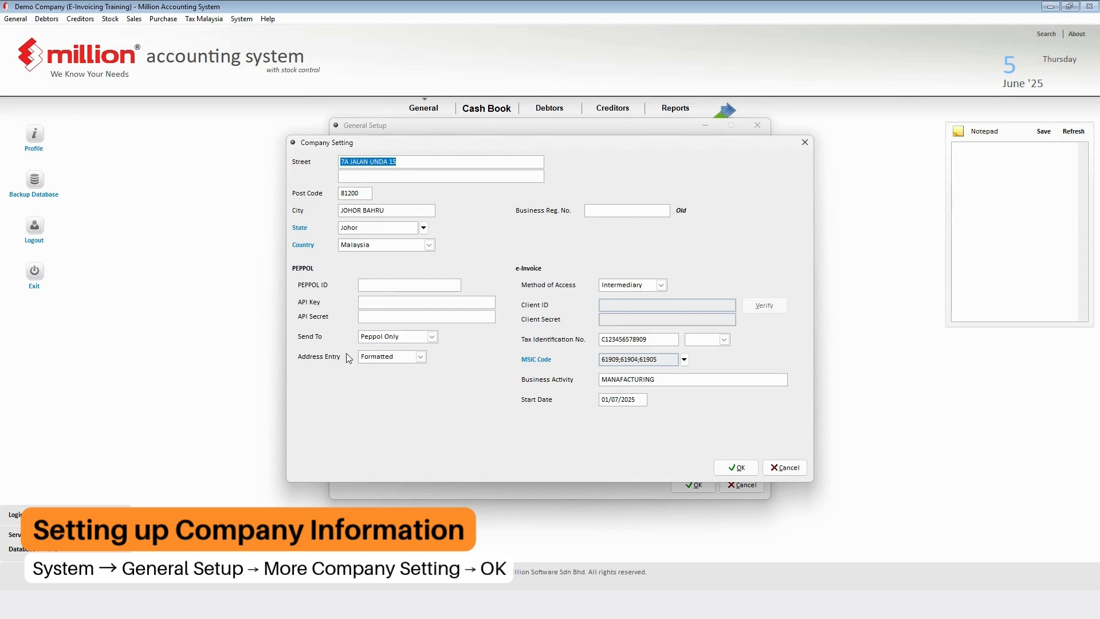
left_click(420, 357)
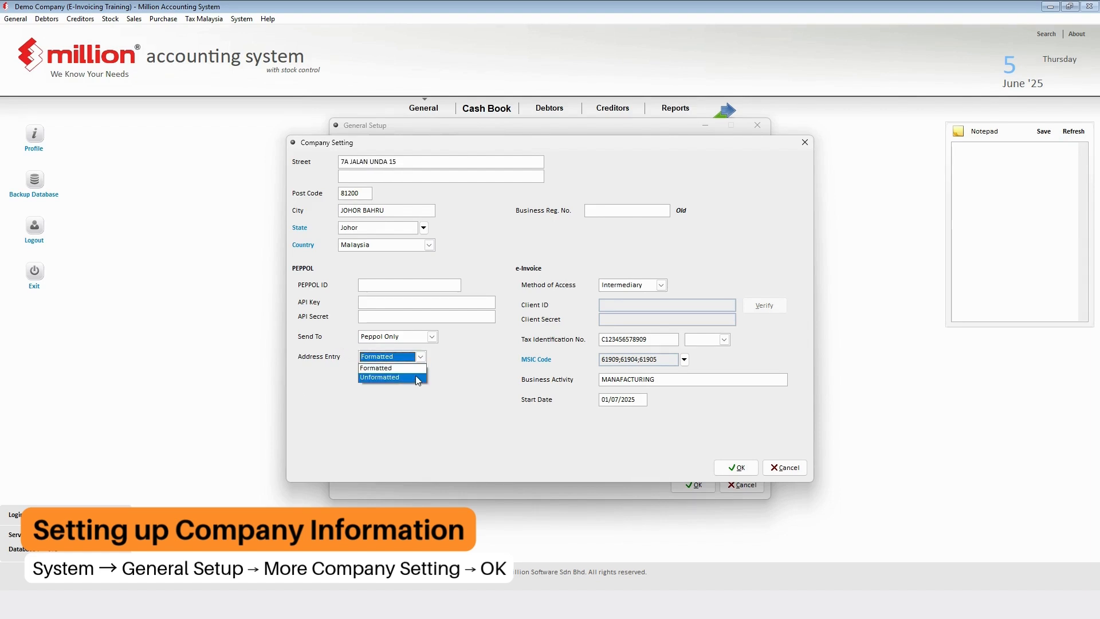
left_click(458, 380)
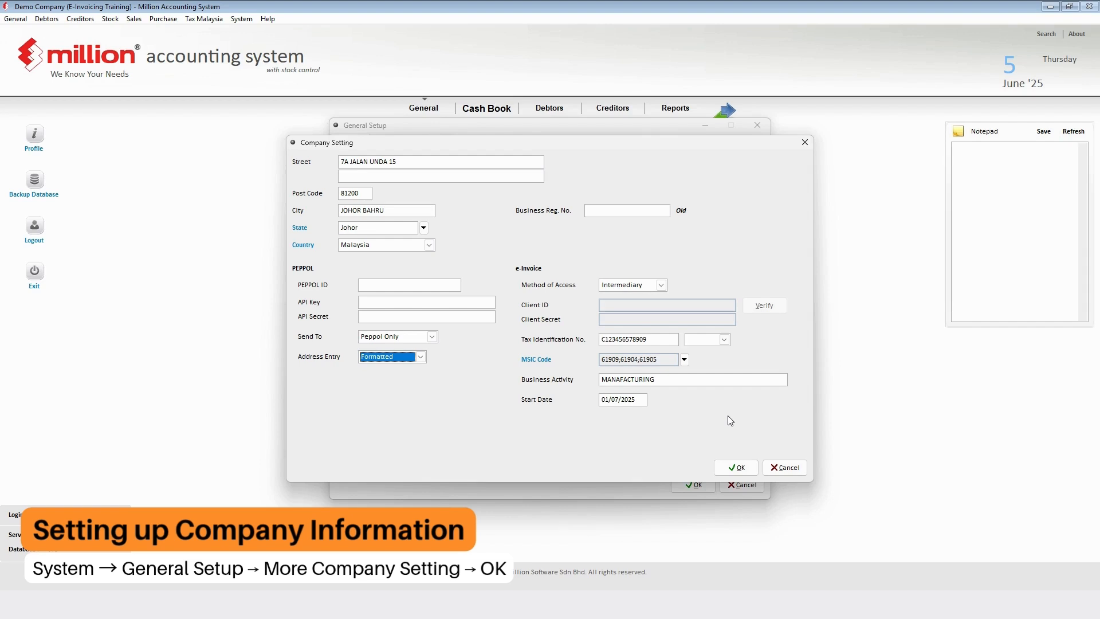
left_click_drag(654, 339, 585, 340)
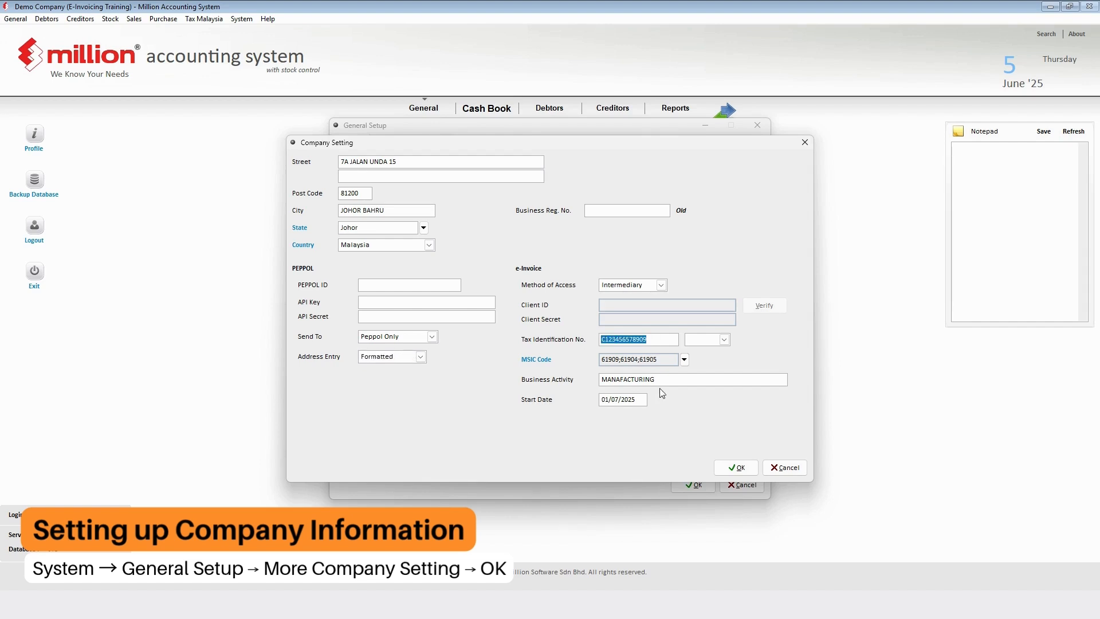
- Keep MSIC codes 61909, 61904 and 61905 ticked and accept their order
left_click(685, 360)
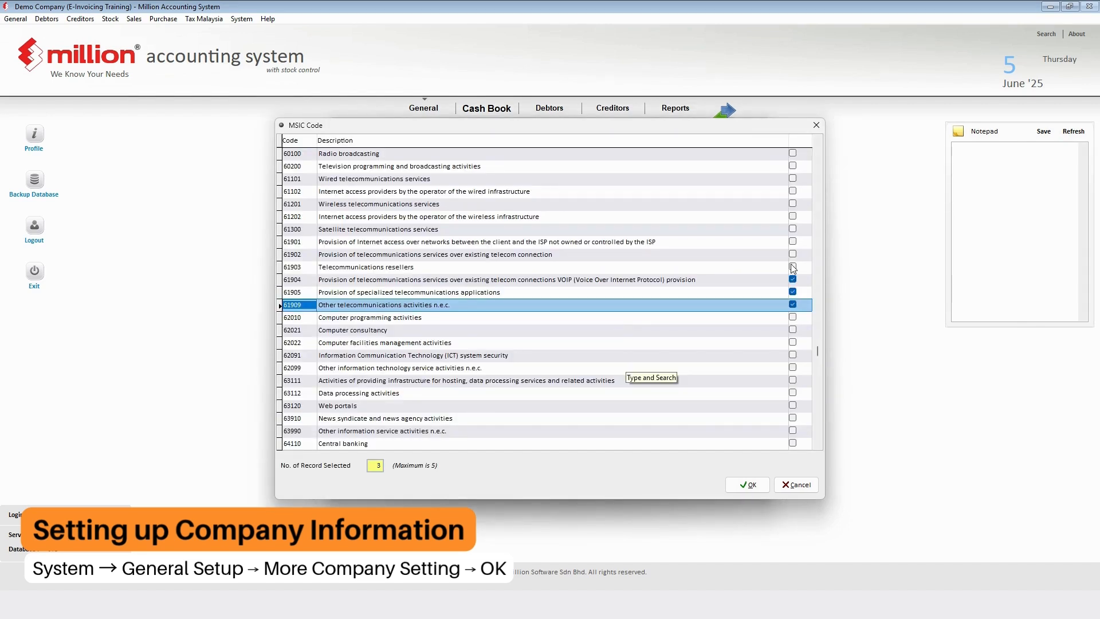
left_click(747, 485)
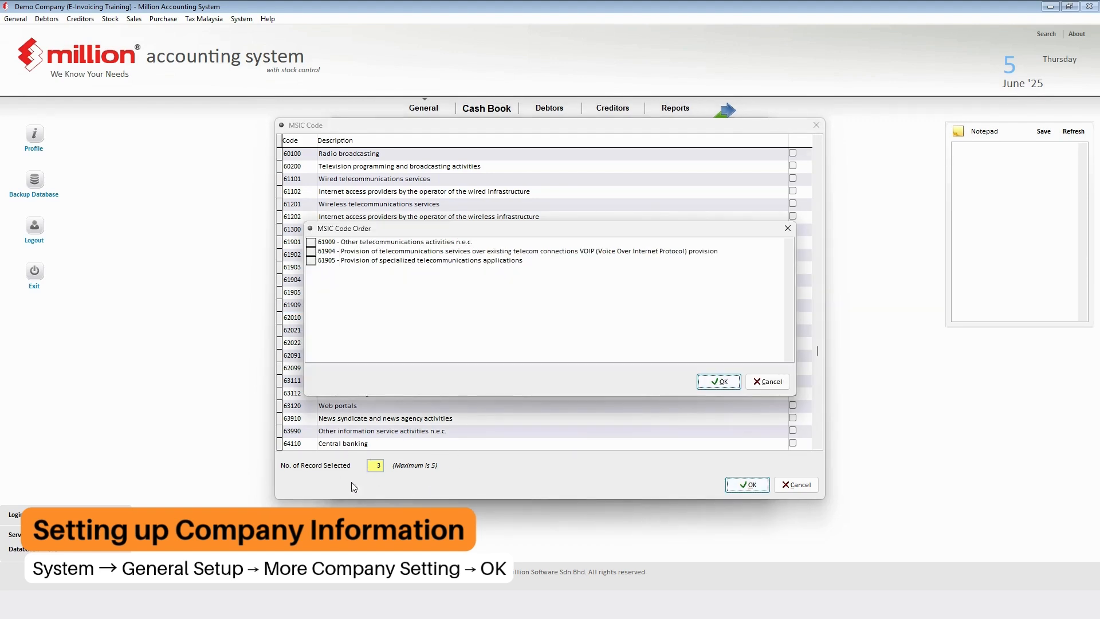
left_click(733, 382)
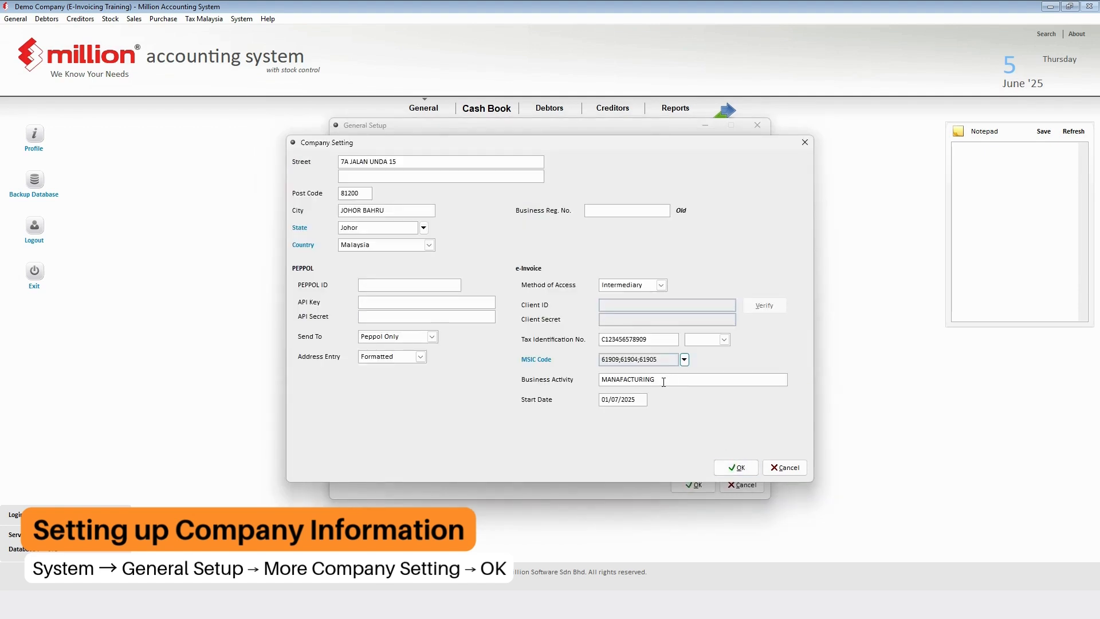
- Review the business activity text and the e-invoice start date
left_click_drag(663, 380, 594, 379)
left_click(675, 381)
left_click_drag(642, 400, 585, 403)
- Save the additional company settings in the Company Setting dialog
left_click(736, 468)
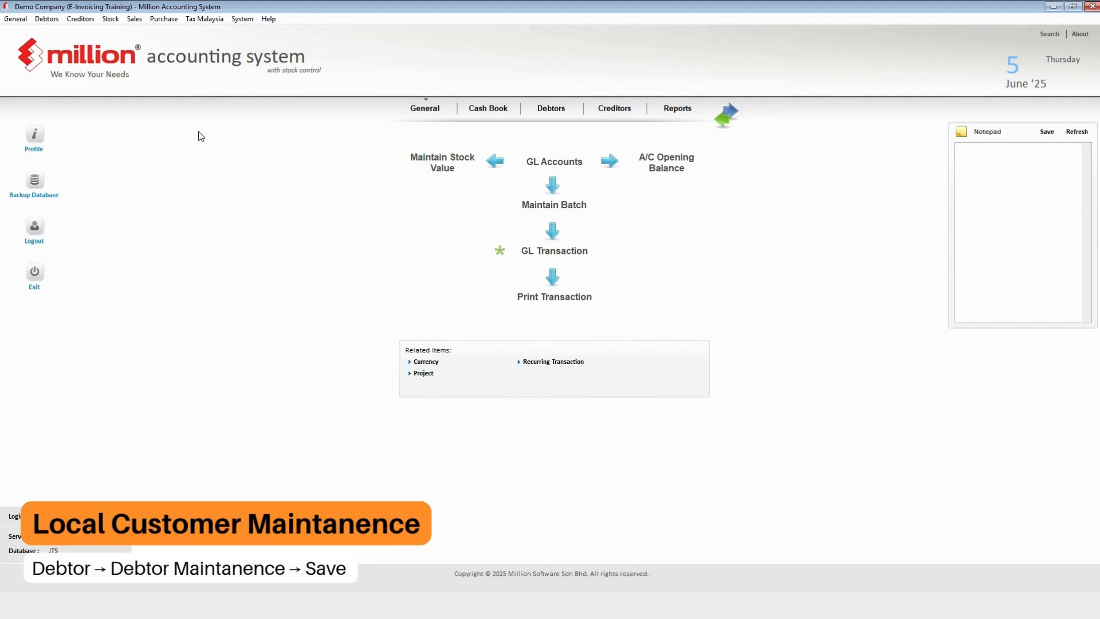
- Open Debtor Maintenance and edit CUSTOMER A's record
left_click(57, 22)
left_click(59, 29)
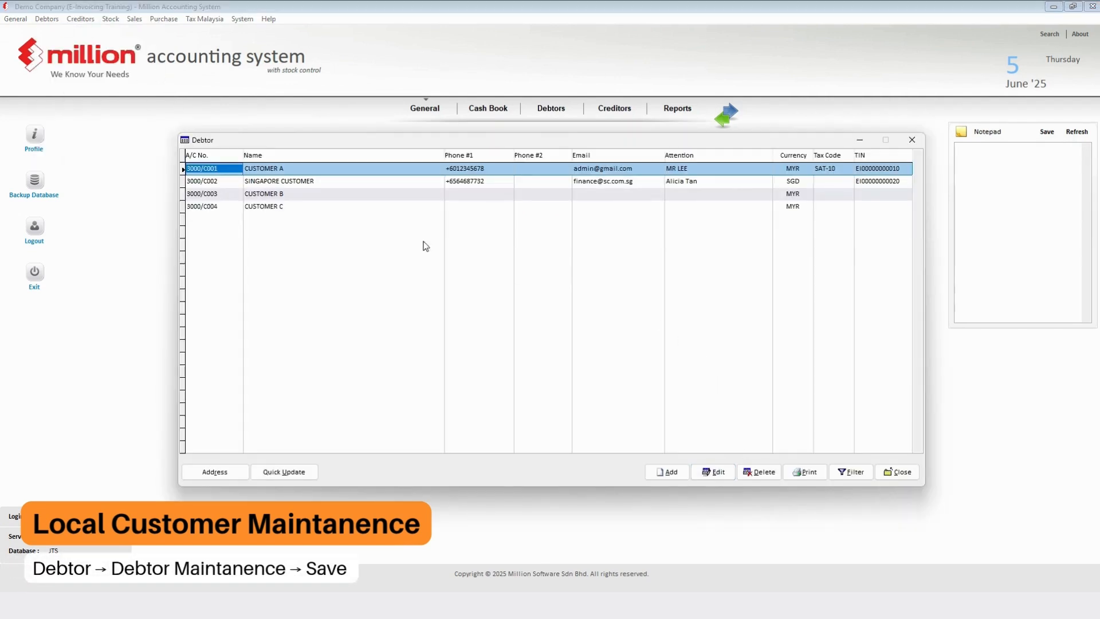
left_click(712, 473)
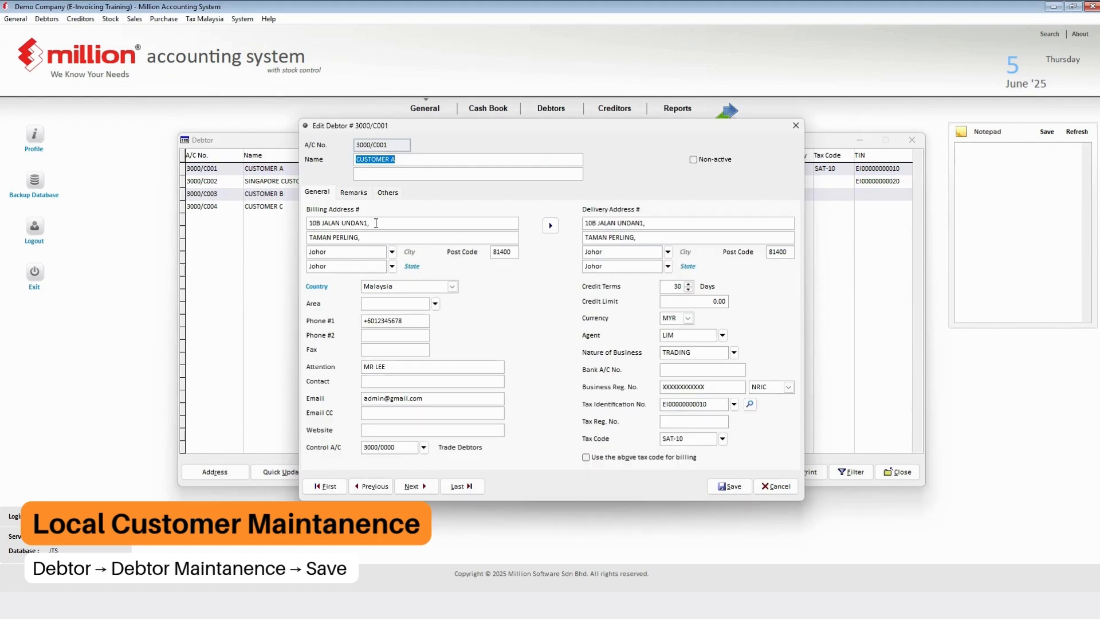
- Review CUSTOMER A's billing address, +60 phone, email, registration number and tax identification number
left_click_drag(376, 223, 307, 224)
left_click_drag(411, 321, 321, 316)
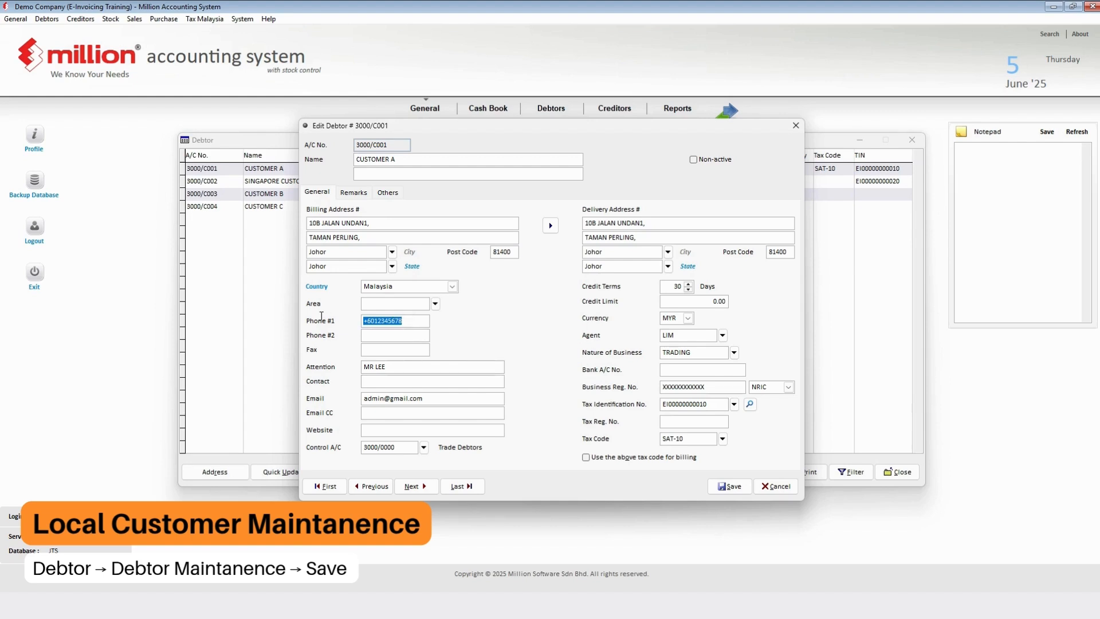
left_click(429, 398)
left_click_drag(428, 398, 331, 393)
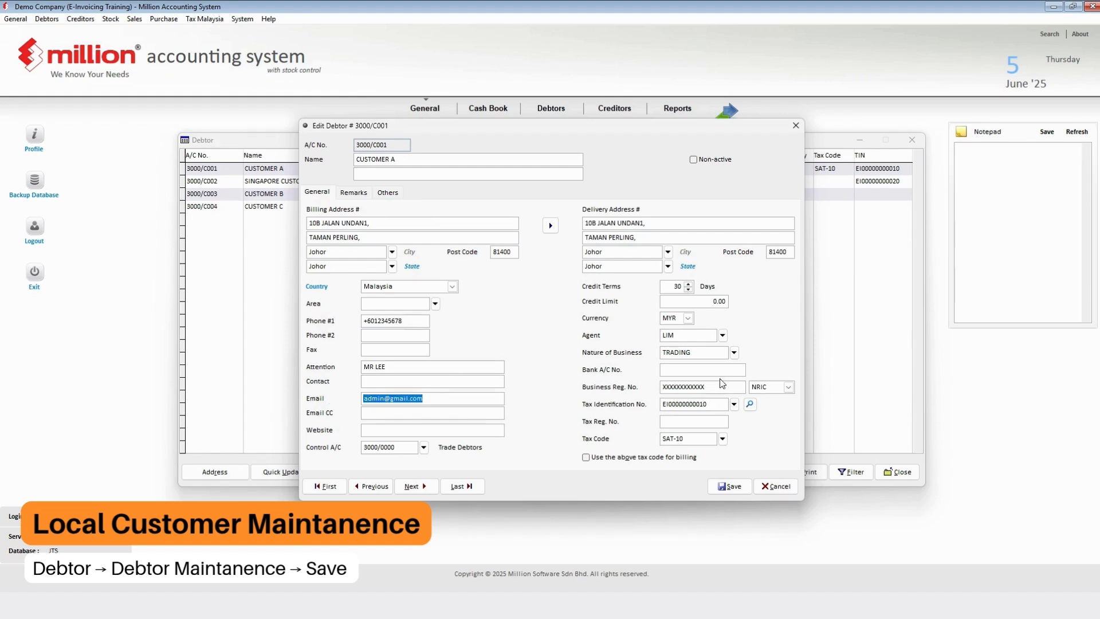
left_click_drag(720, 387, 602, 390)
left_click(710, 402)
left_click_drag(711, 402, 645, 399)
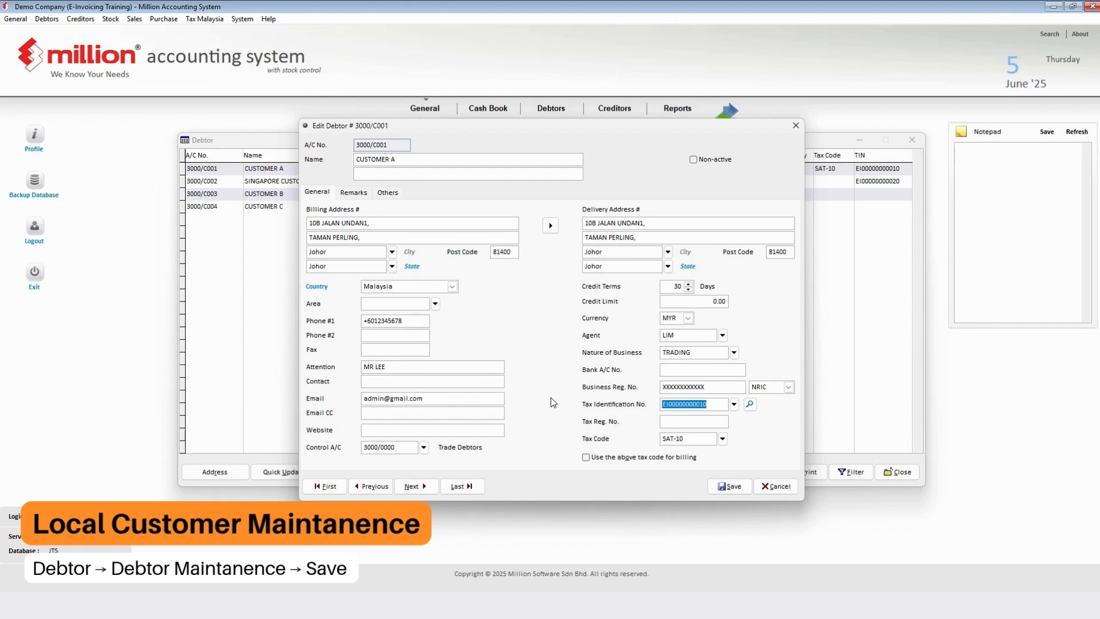
left_click_drag(405, 321, 312, 317)
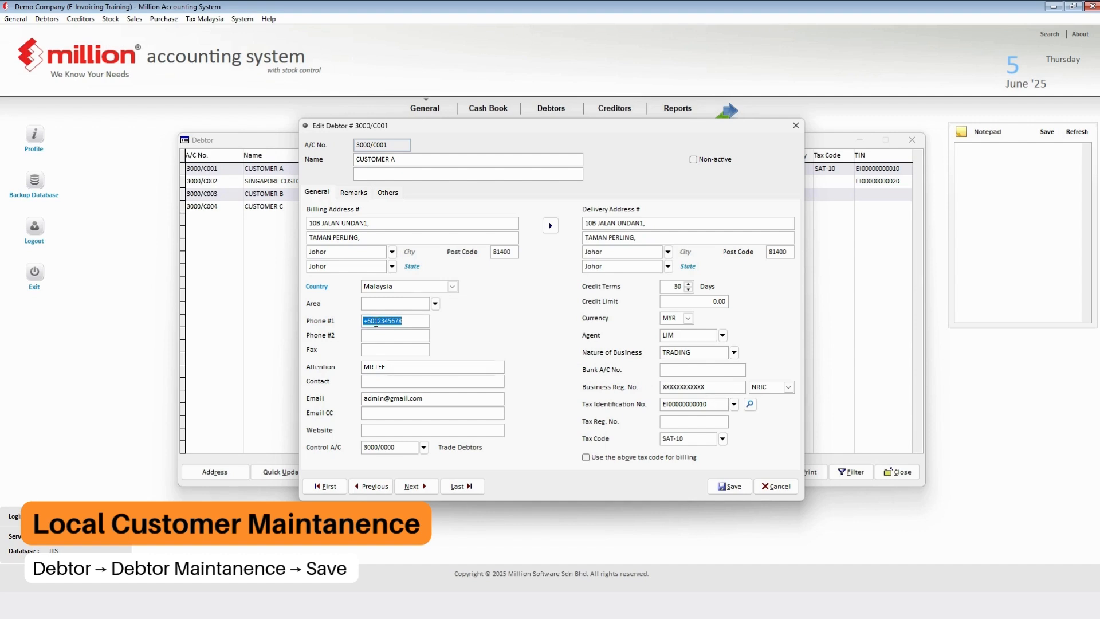
left_click_drag(376, 323, 350, 322)
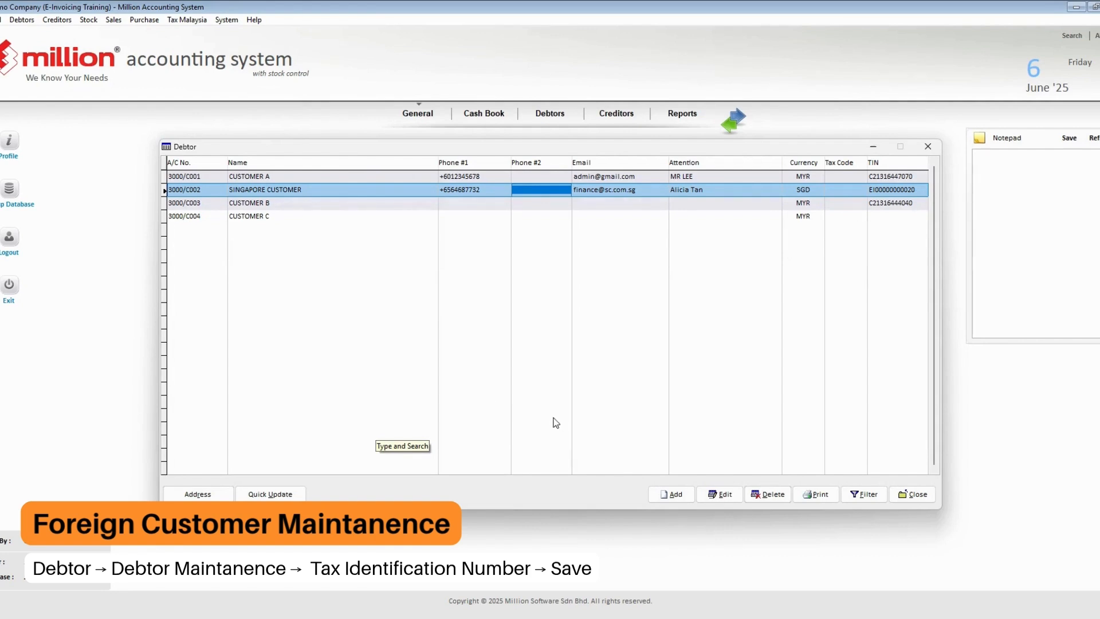
left_click(722, 495)
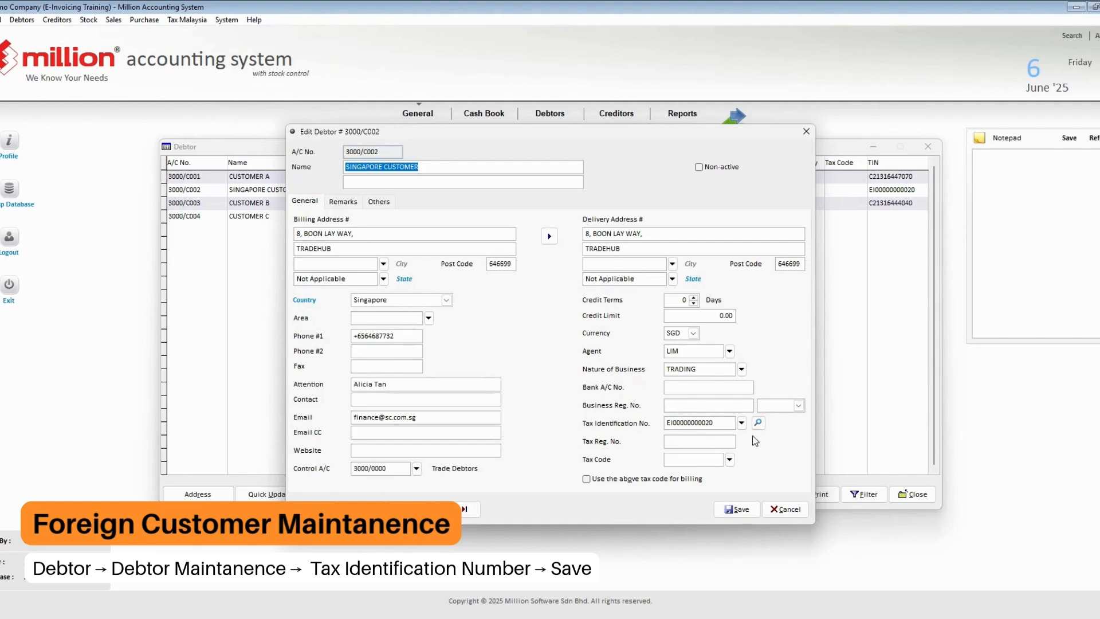
left_click(743, 423)
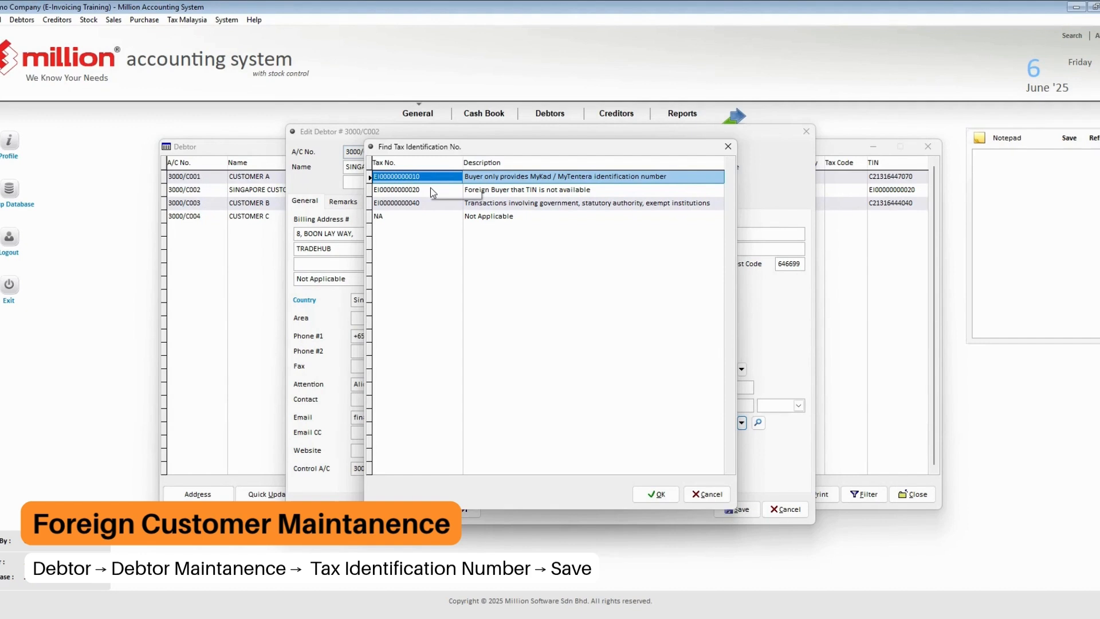
left_click(449, 191)
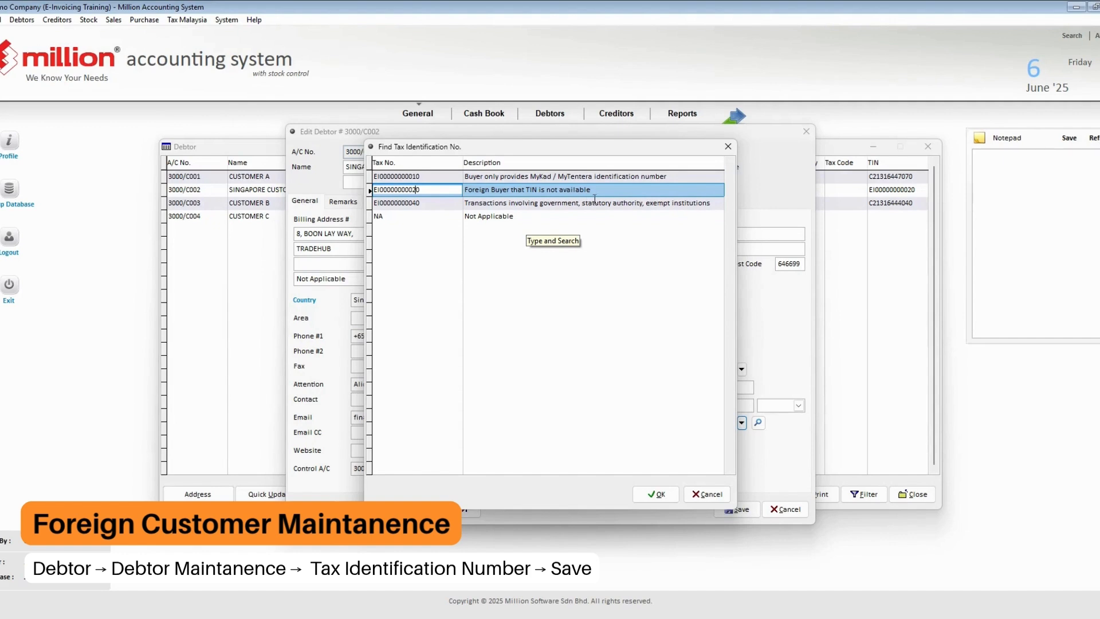
left_click(653, 495)
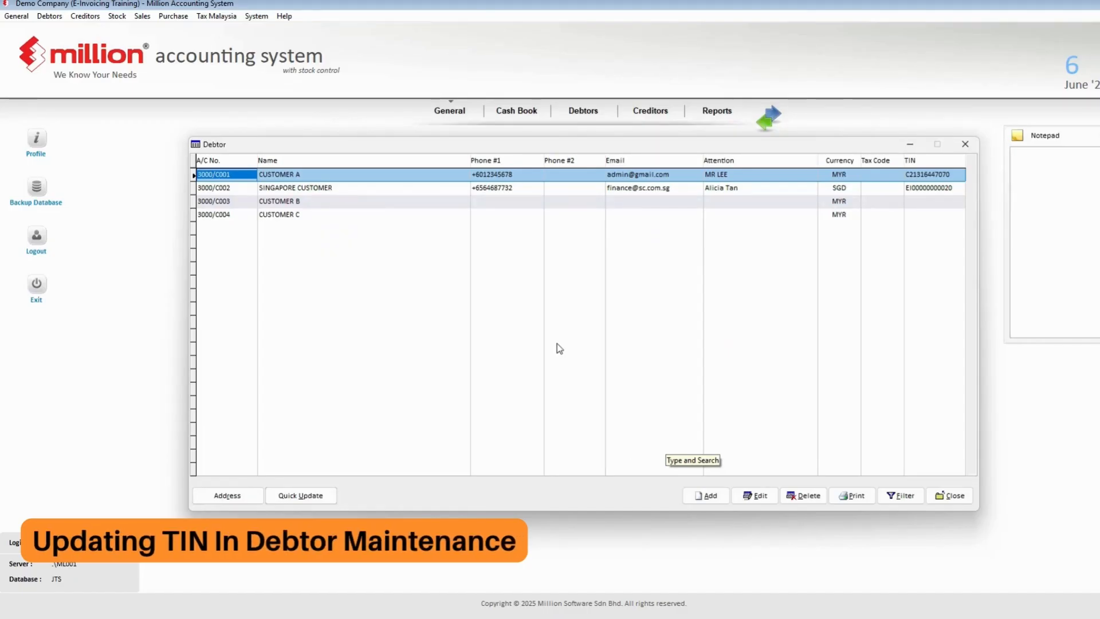
- Start Quick Update's Update TIN from Excel file, ticking Append for the Customer TIN sheet and all tables
left_click(291, 495)
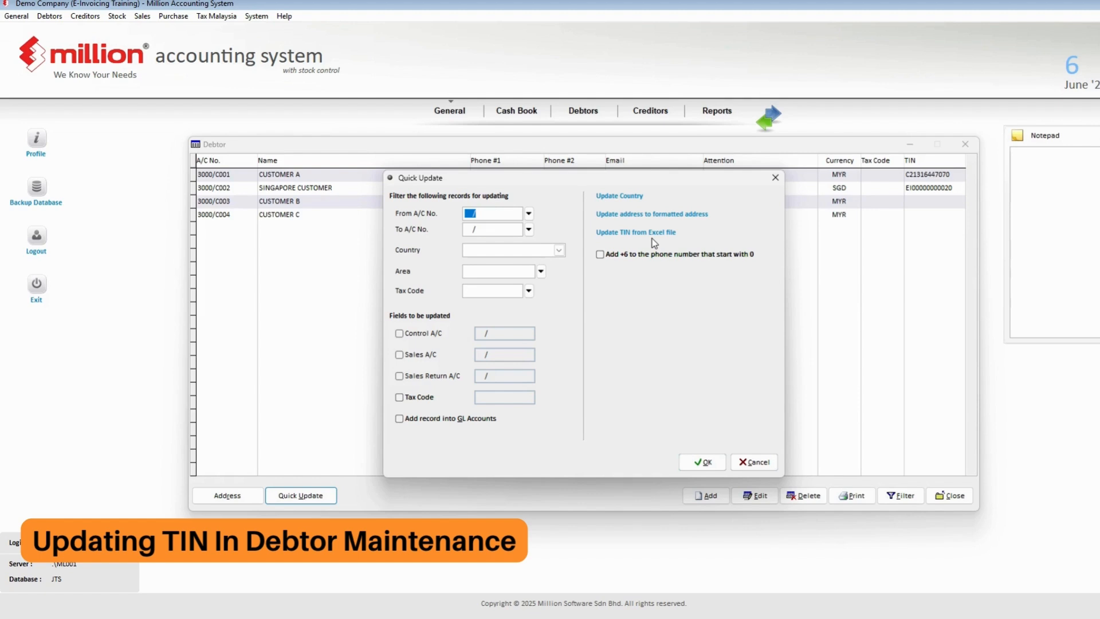
left_click(754, 462)
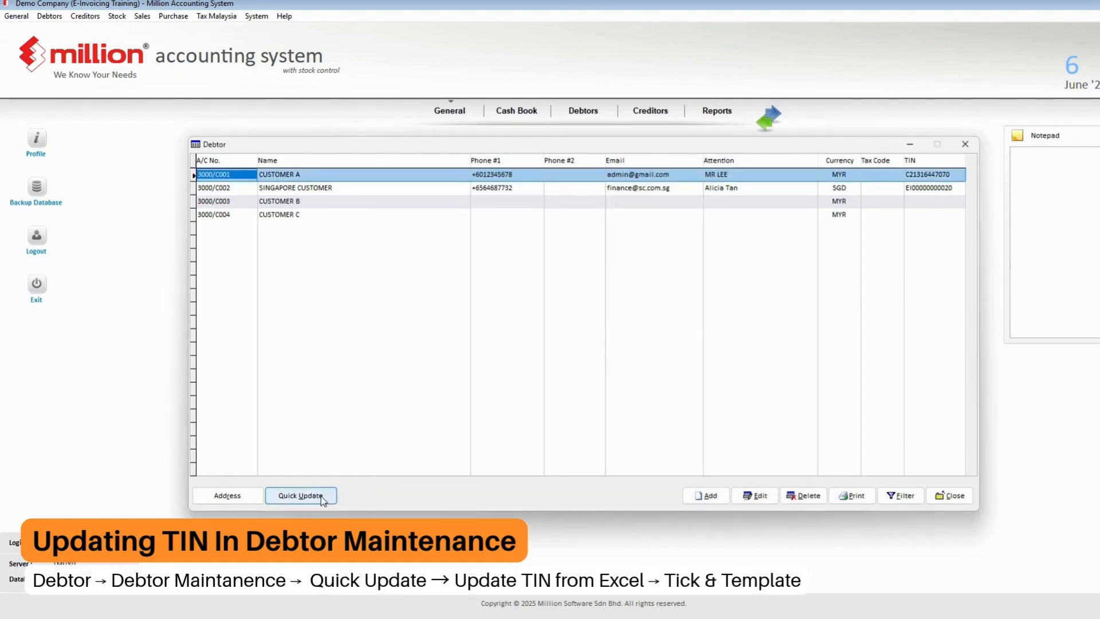
left_click(302, 496)
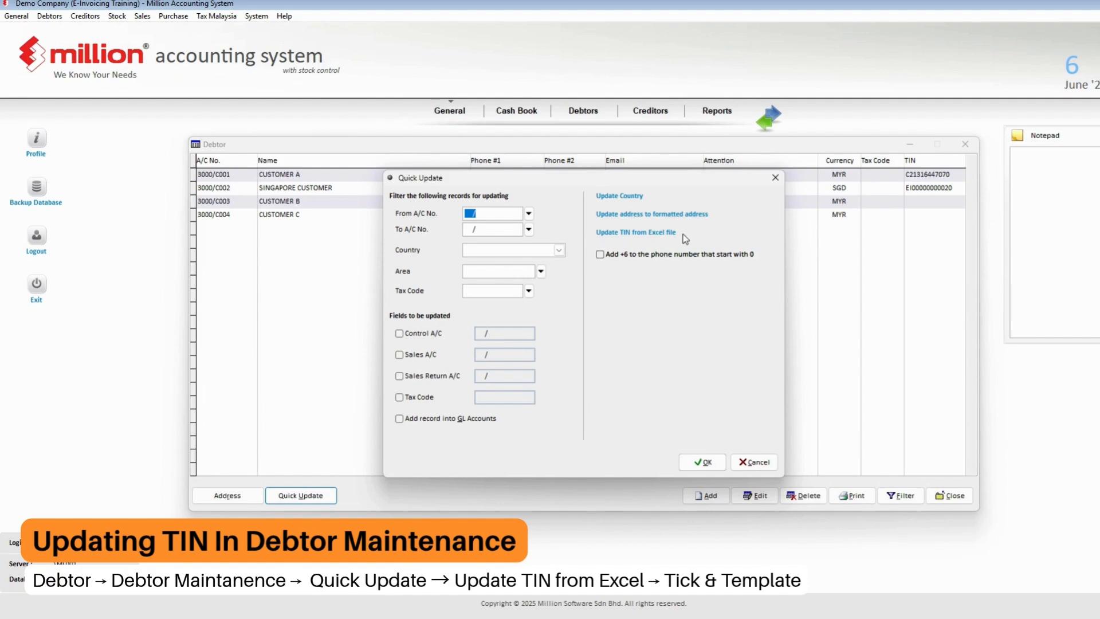
left_click(622, 235)
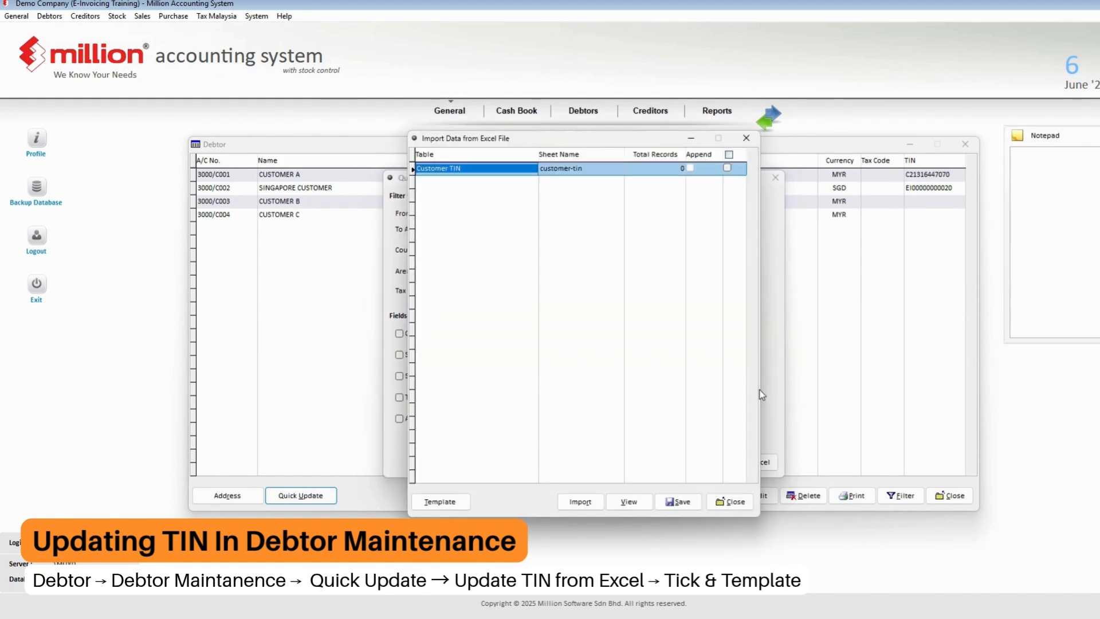
left_click(729, 156)
left_click(458, 504)
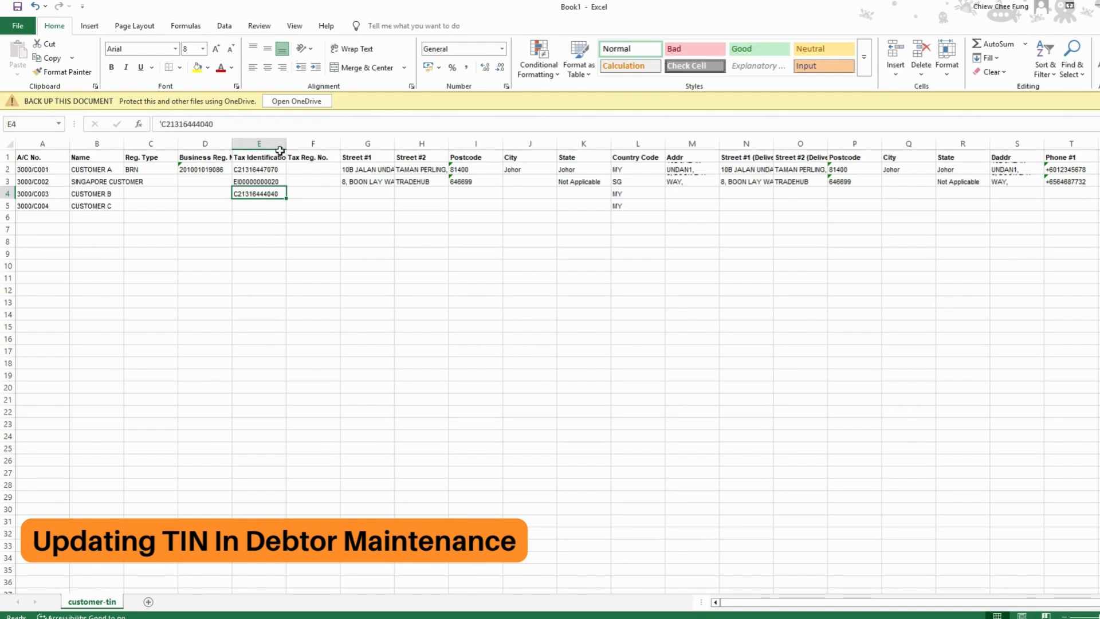
- Widen column E to show the Tax Identification No. heading, then dismiss the message
left_click_drag(287, 143, 309, 143)
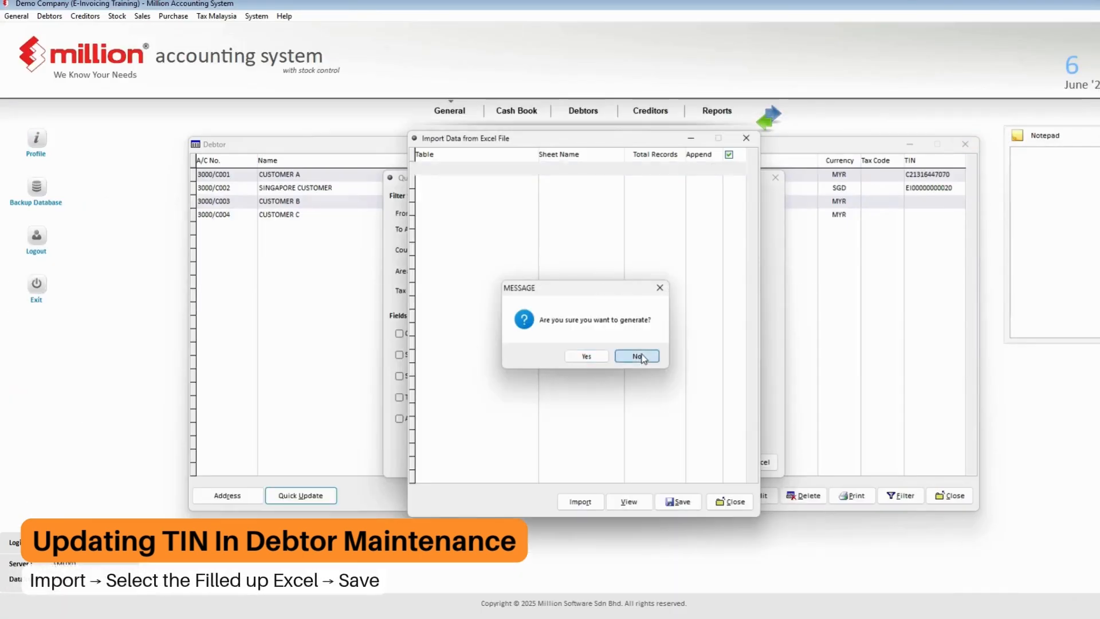
left_click(642, 357)
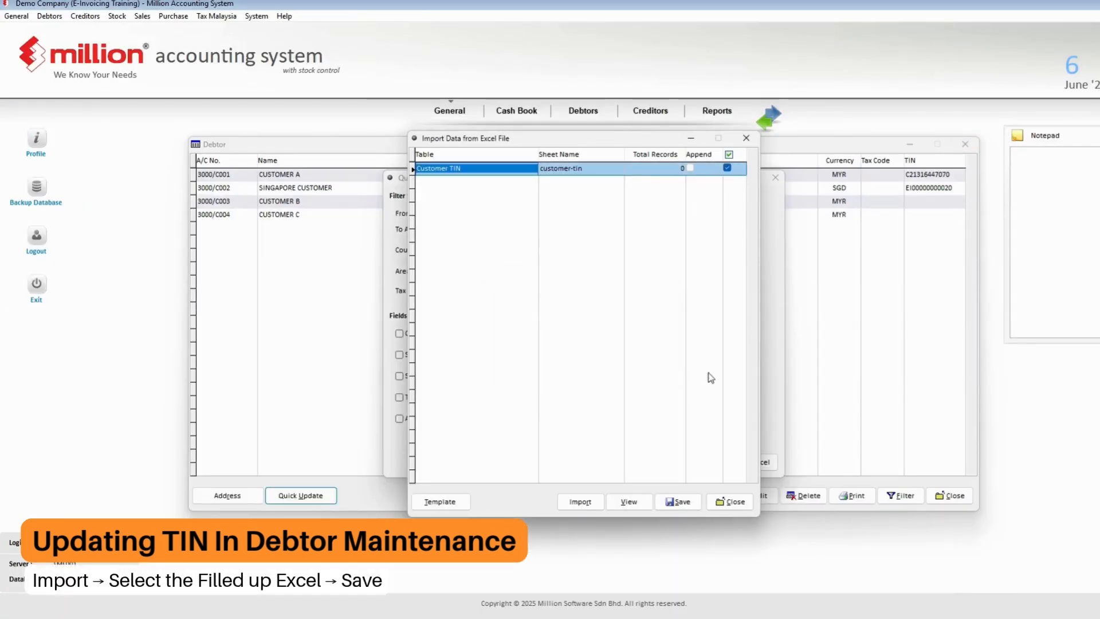
- Import the customer TIN data from the Book1 workbook in Documents
left_click(576, 503)
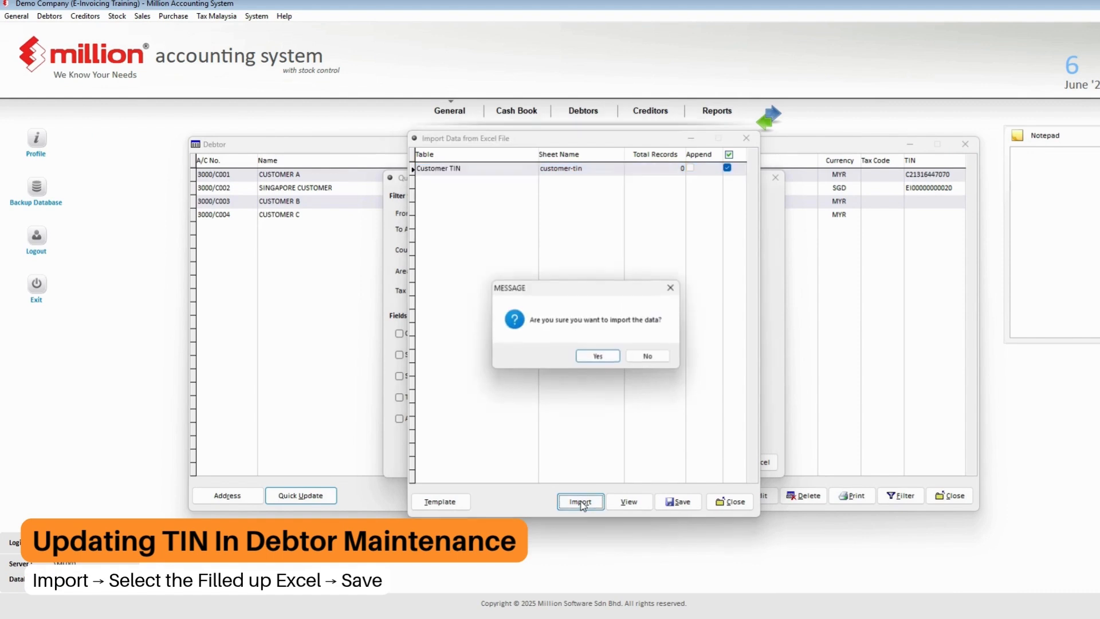
left_click(598, 356)
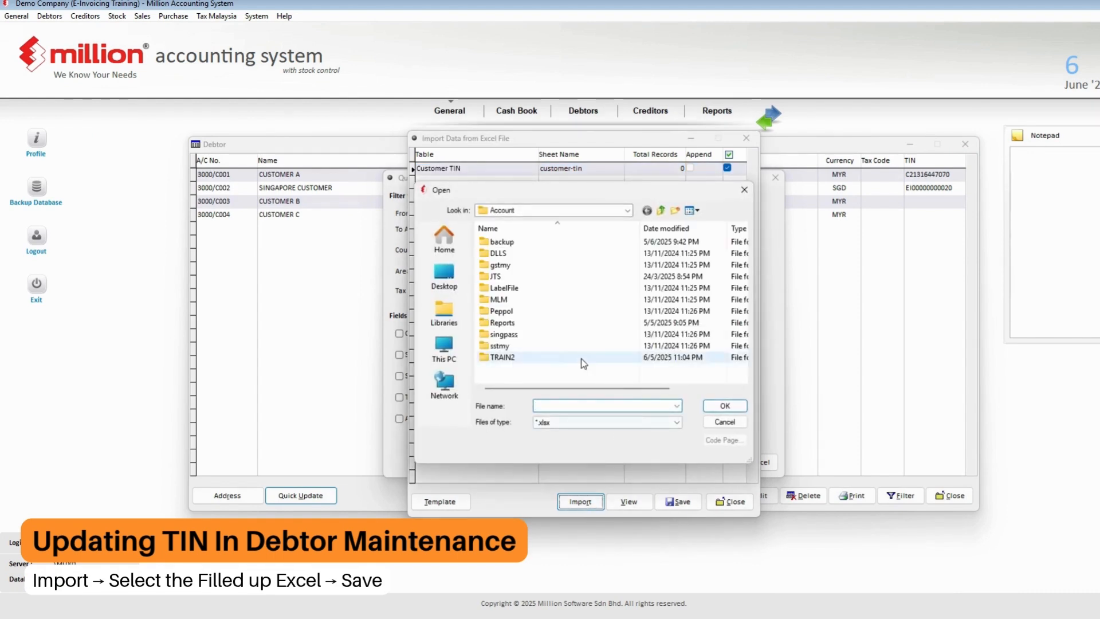
left_click(444, 347)
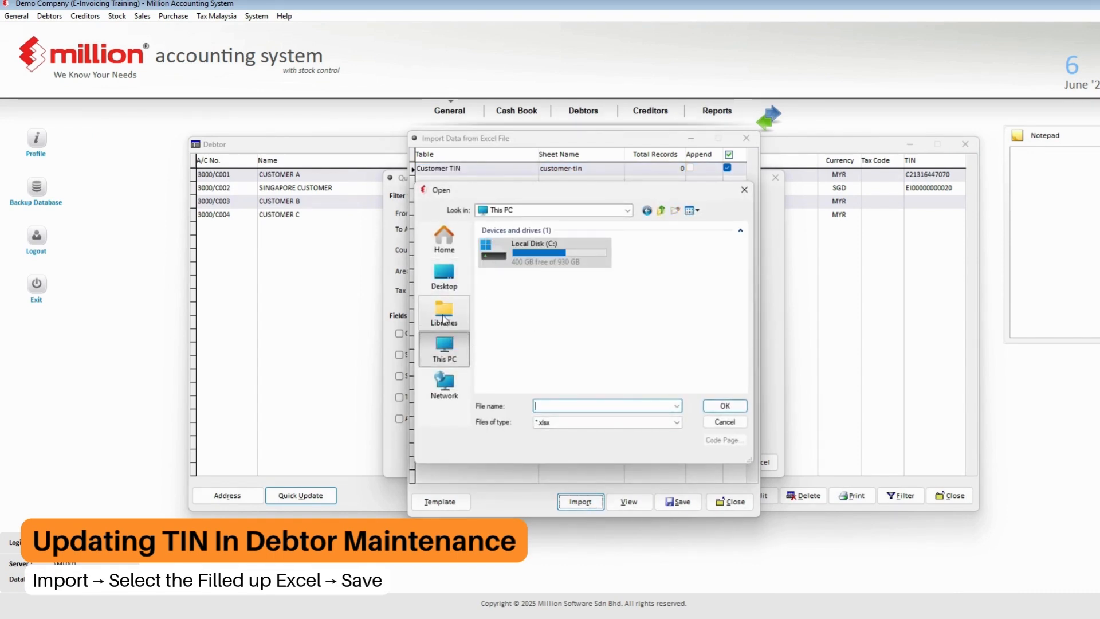
left_click(445, 278)
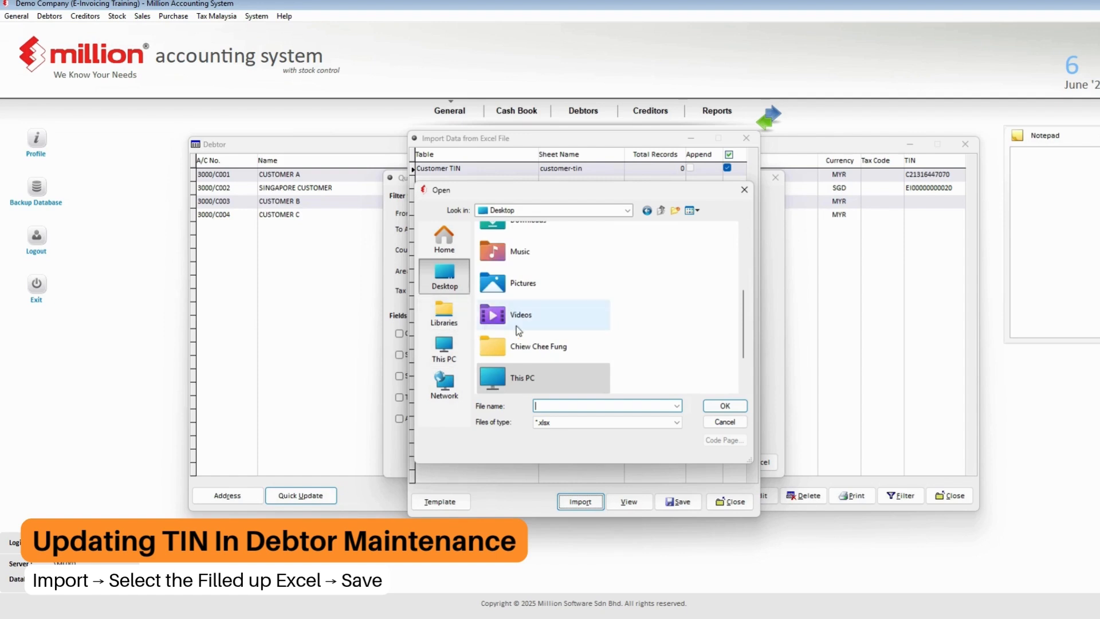
scroll(524, 321, "up", 3)
double_click(548, 281)
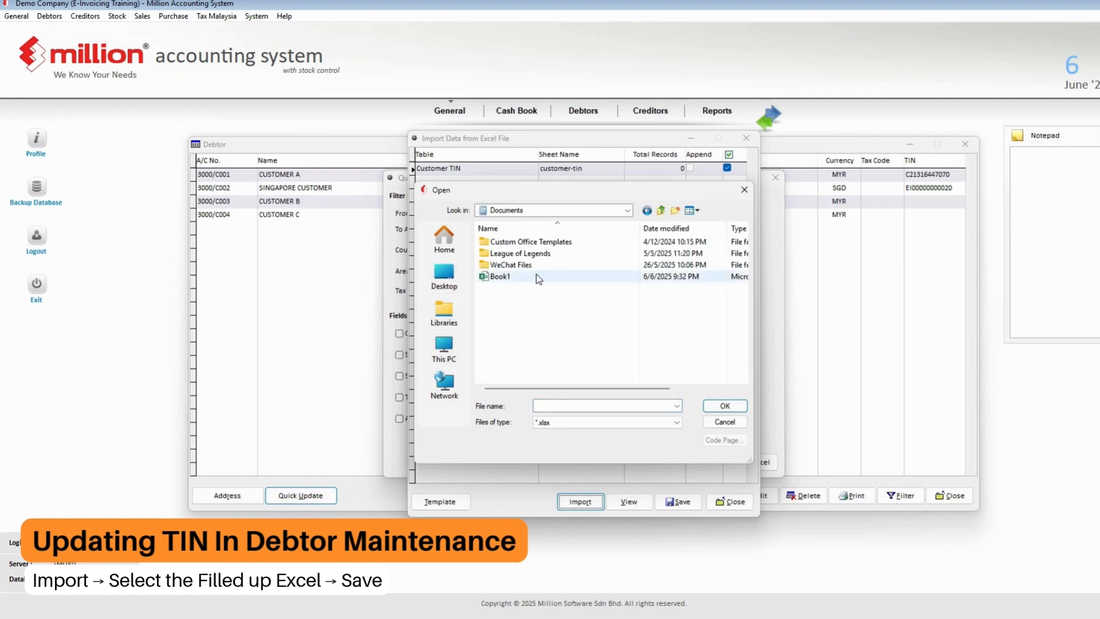
left_click(535, 277)
double_click(535, 276)
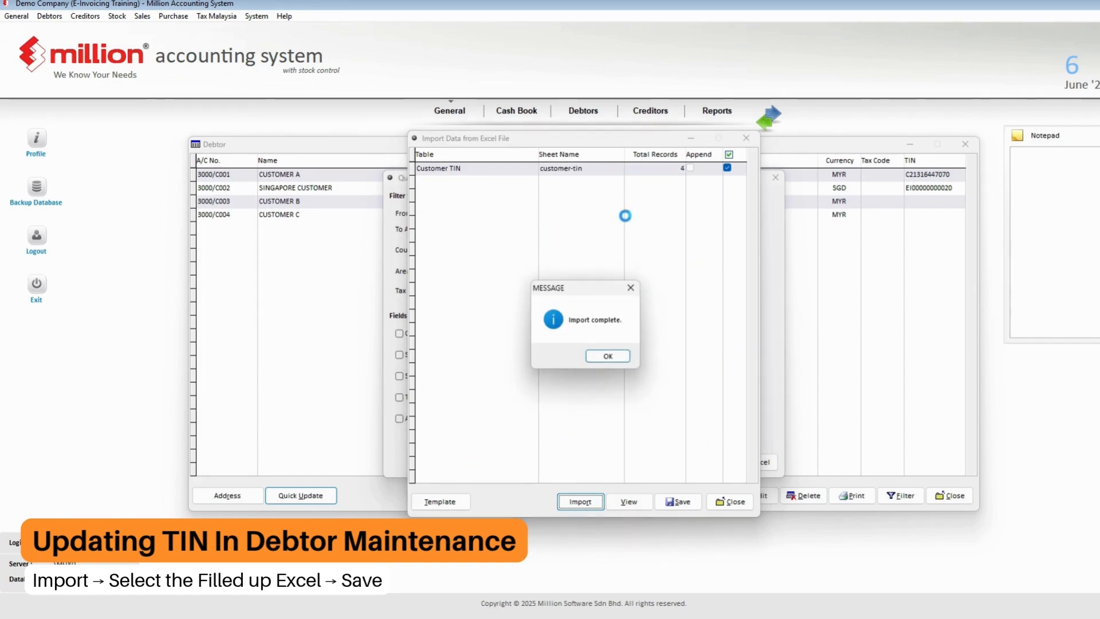
left_click(609, 357)
- Save the 4 imported TIN records
left_click(685, 504)
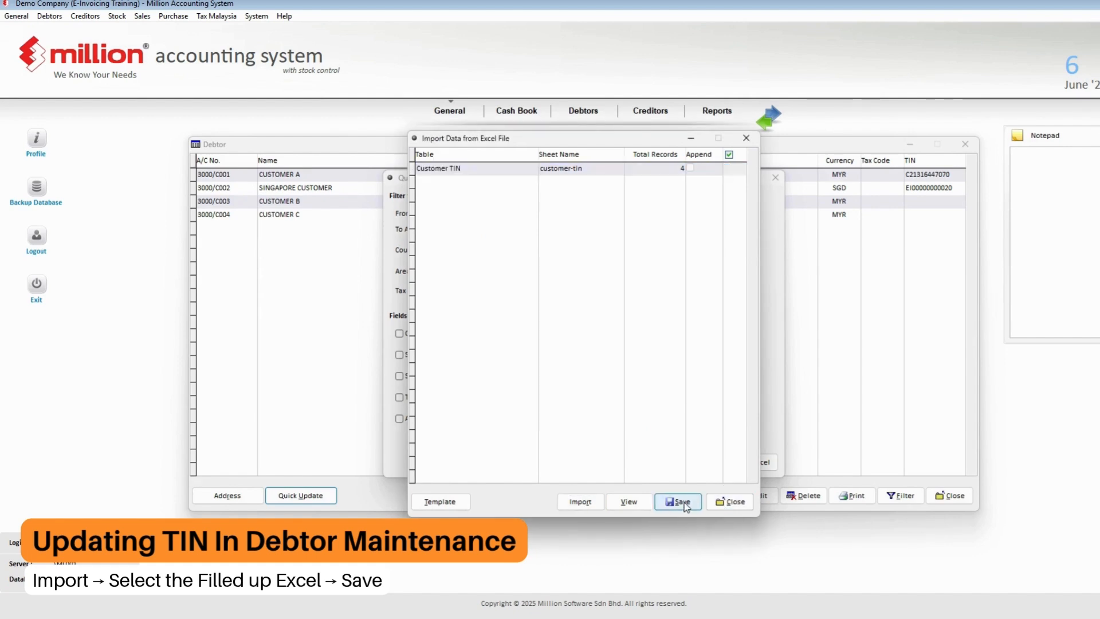
left_click(599, 356)
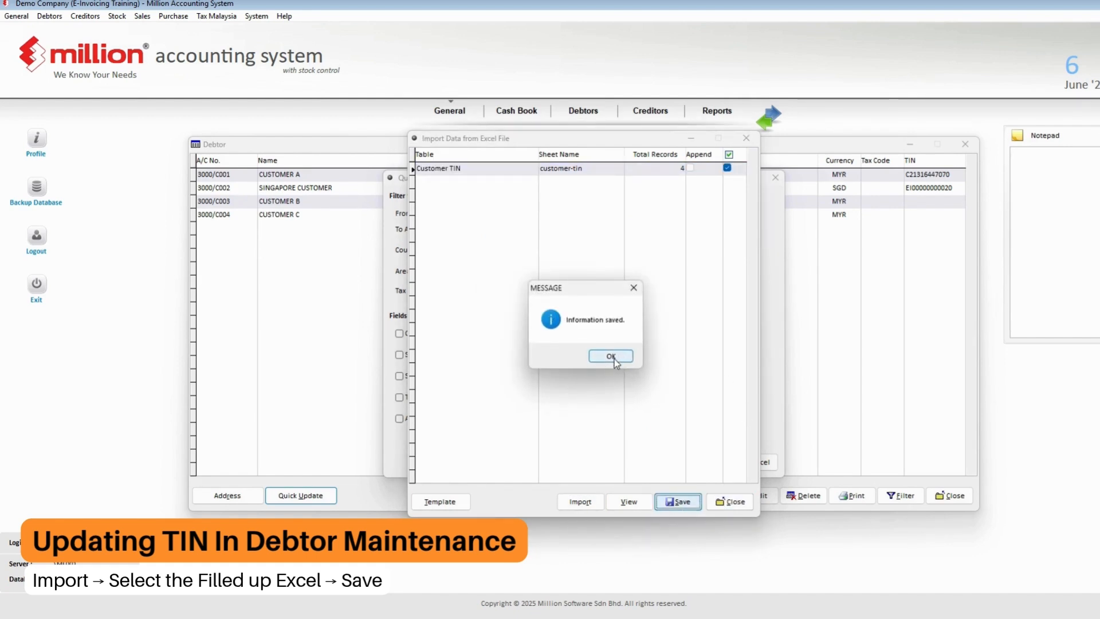
left_click(613, 358)
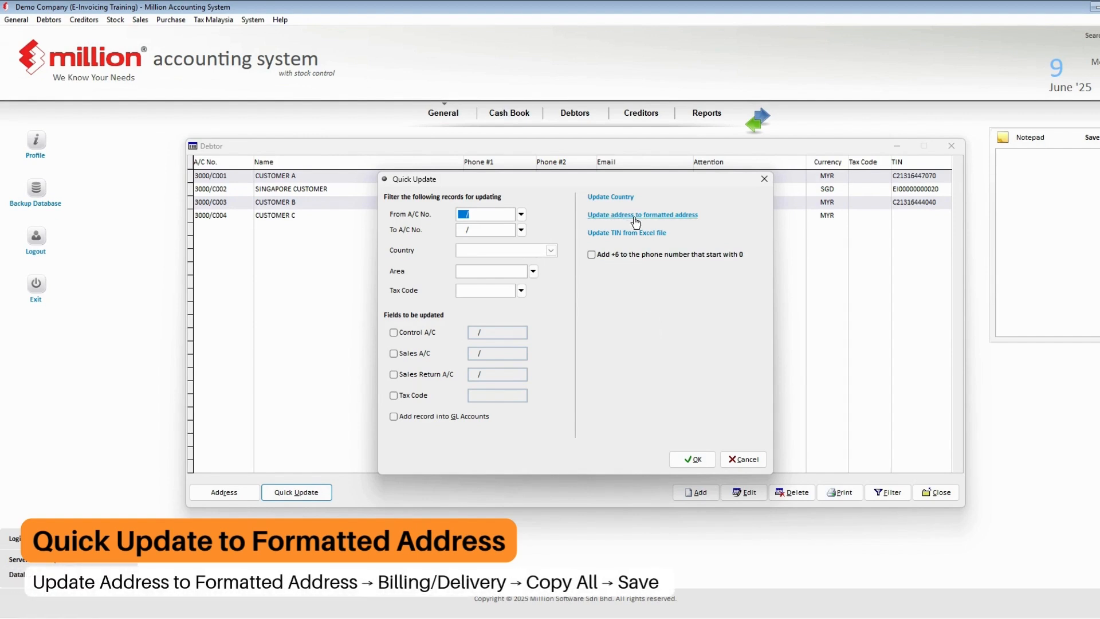
- Open the 'Update address to formatted address' list from Quick Update
left_click(635, 216)
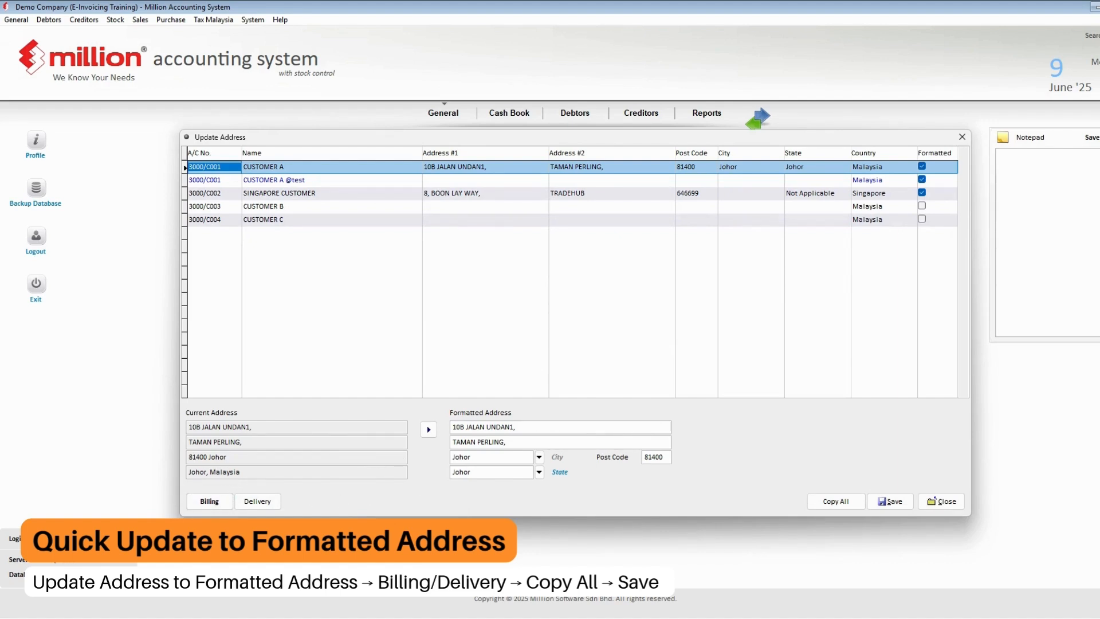
- Copy all customers' billing addresses into their formatted address fields and save the records
left_click(210, 501)
left_click(210, 501)
left_click(836, 502)
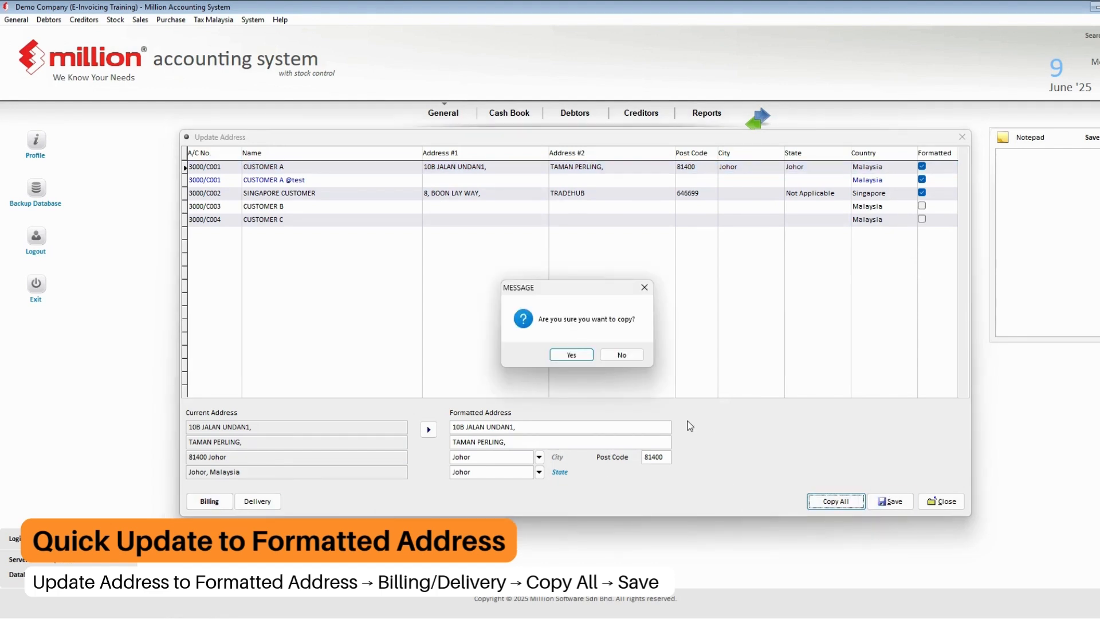
left_click(567, 356)
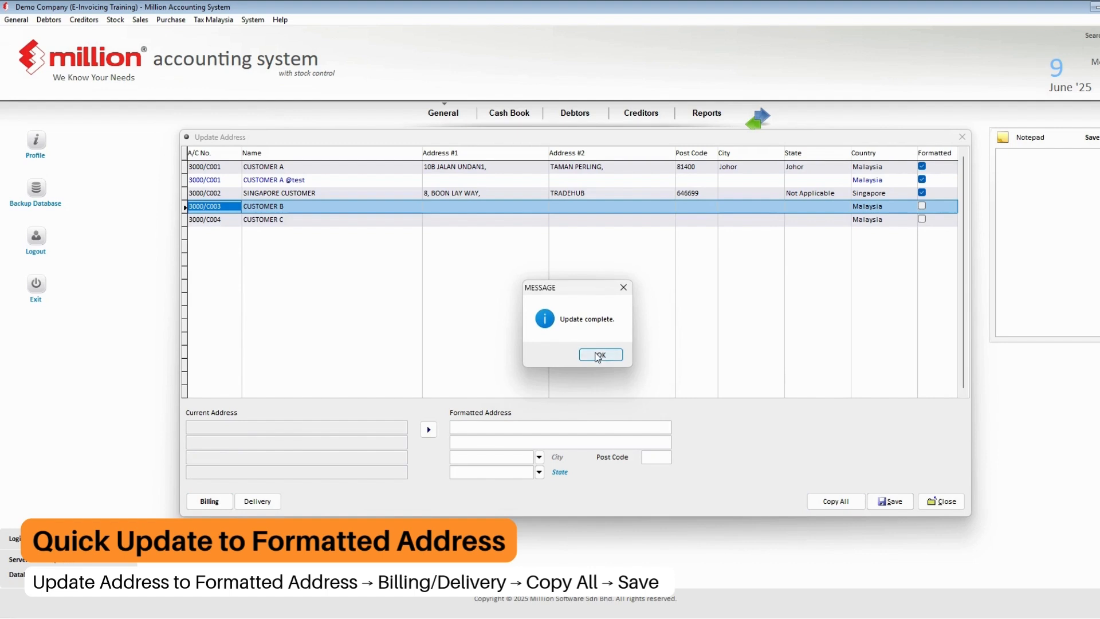
left_click(598, 360)
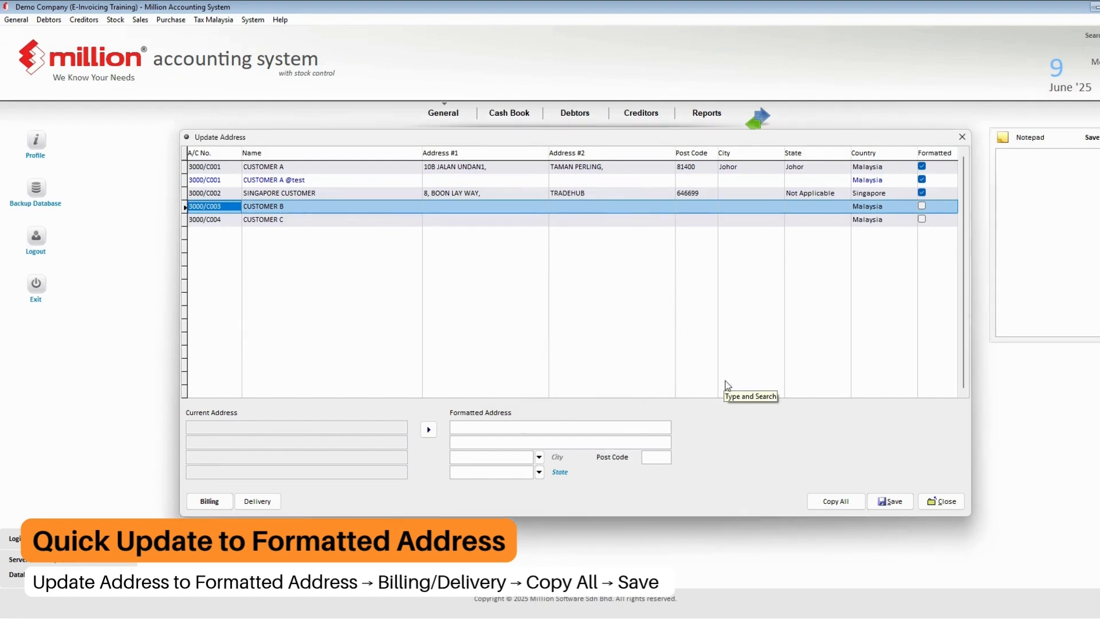
left_click(890, 501)
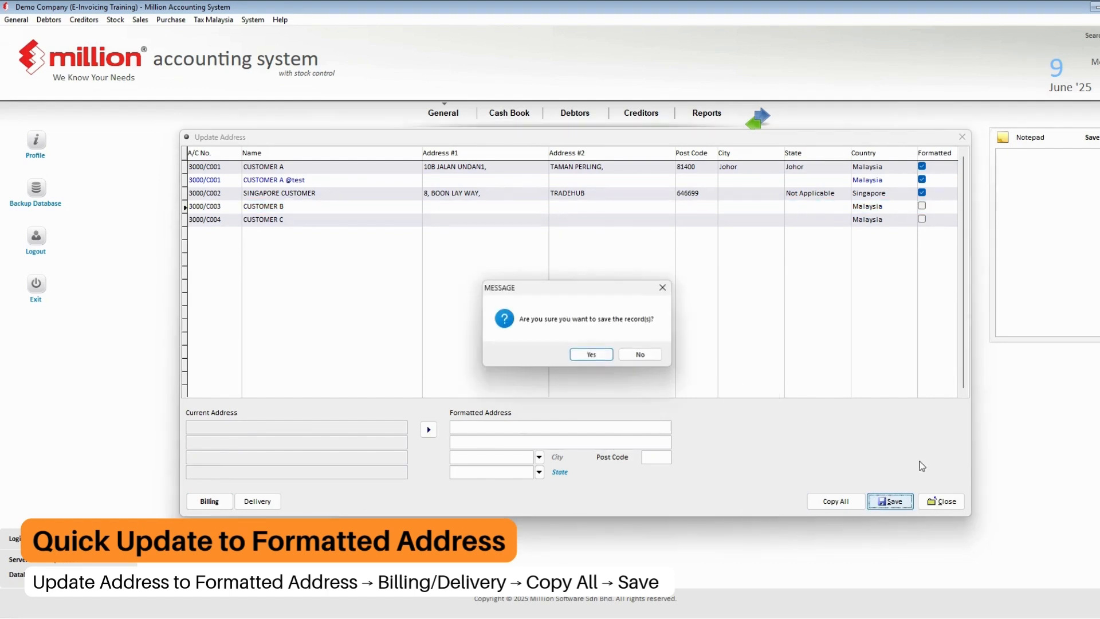
left_click(594, 359)
left_click(602, 355)
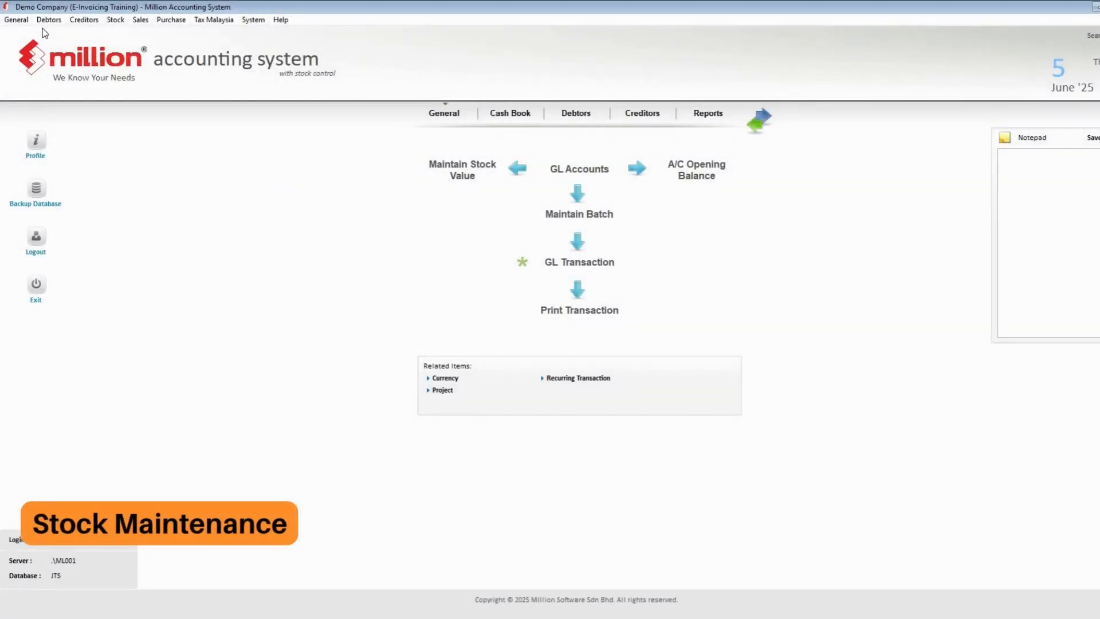
- Edit product DOOR from Stock > Product and bring up its e-Invoice Classification code list
left_click(110, 22)
left_click(130, 32)
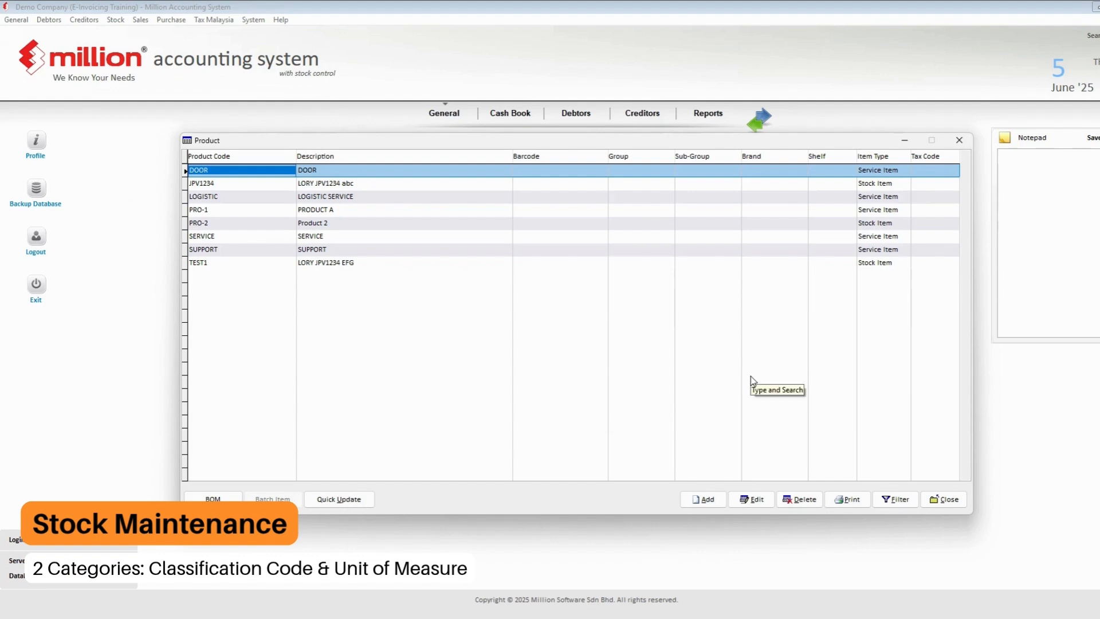
left_click(752, 499)
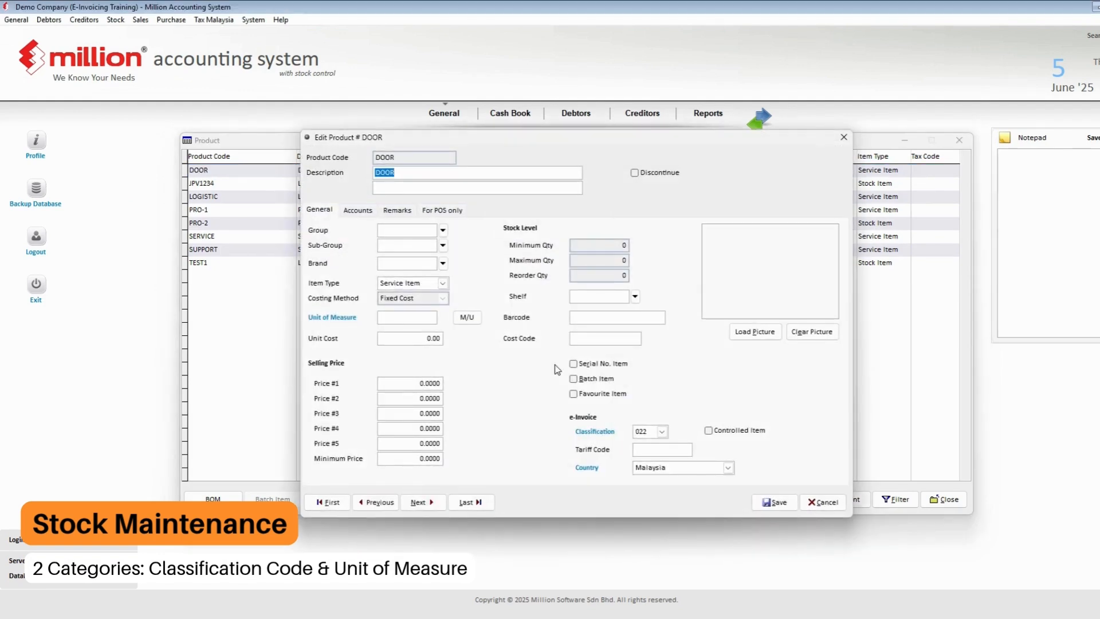
left_click(595, 433)
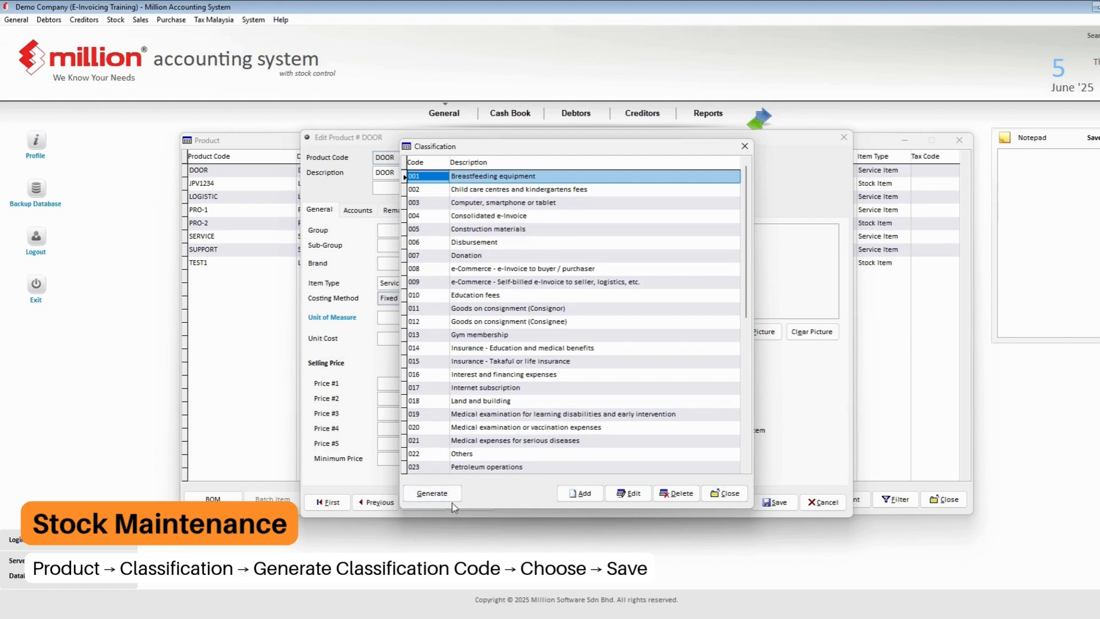
- Cancel generating classification codes and close the classification code list
left_click(433, 493)
left_click(749, 156)
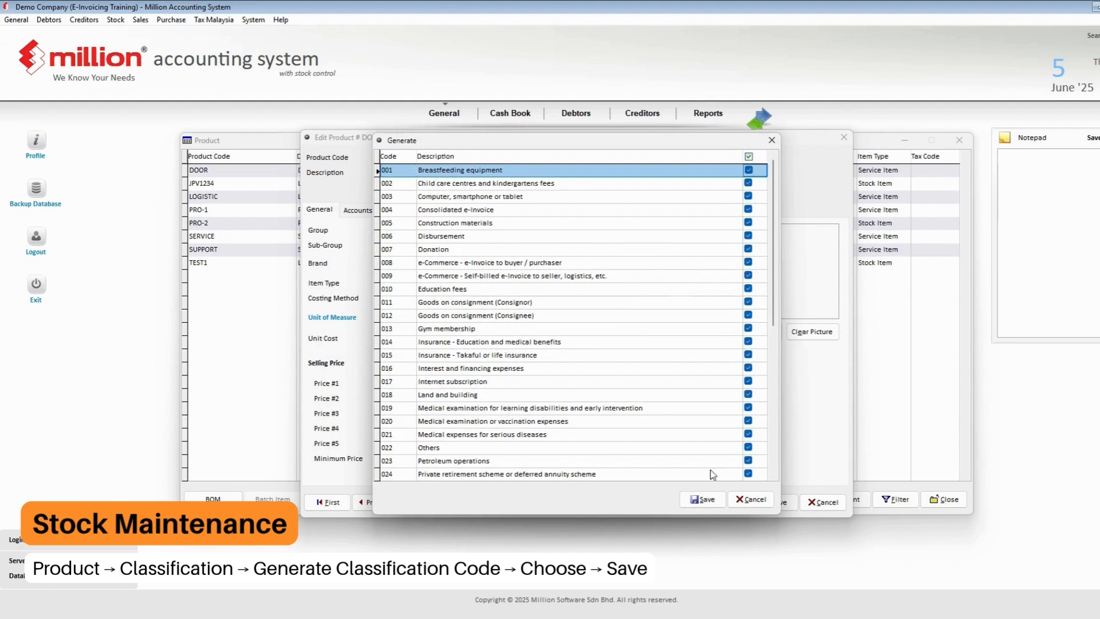
left_click(703, 500)
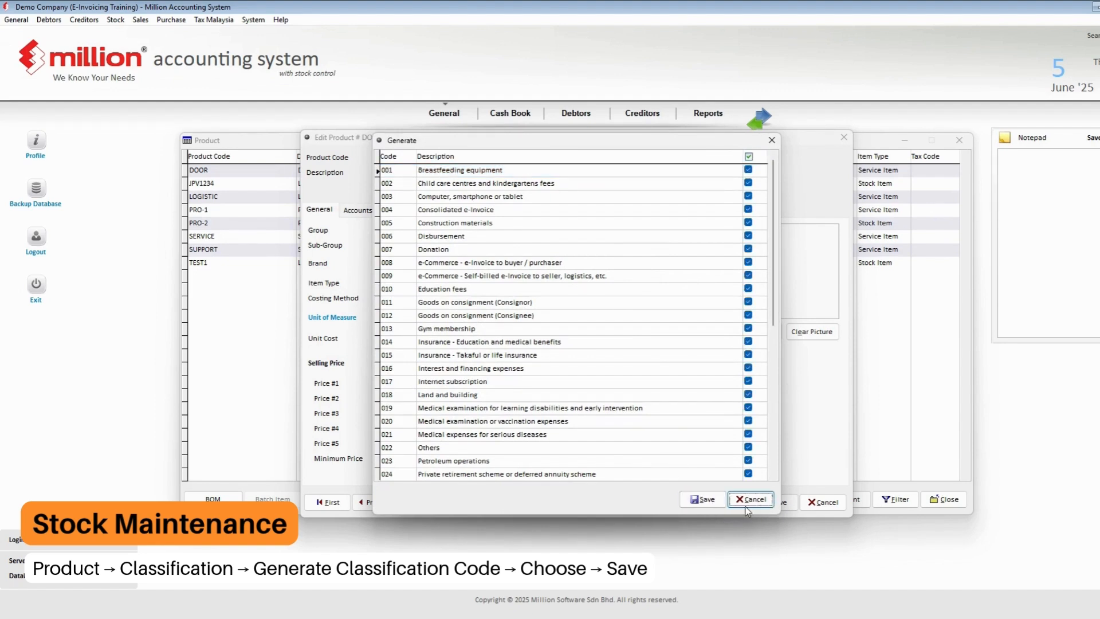
left_click(746, 504)
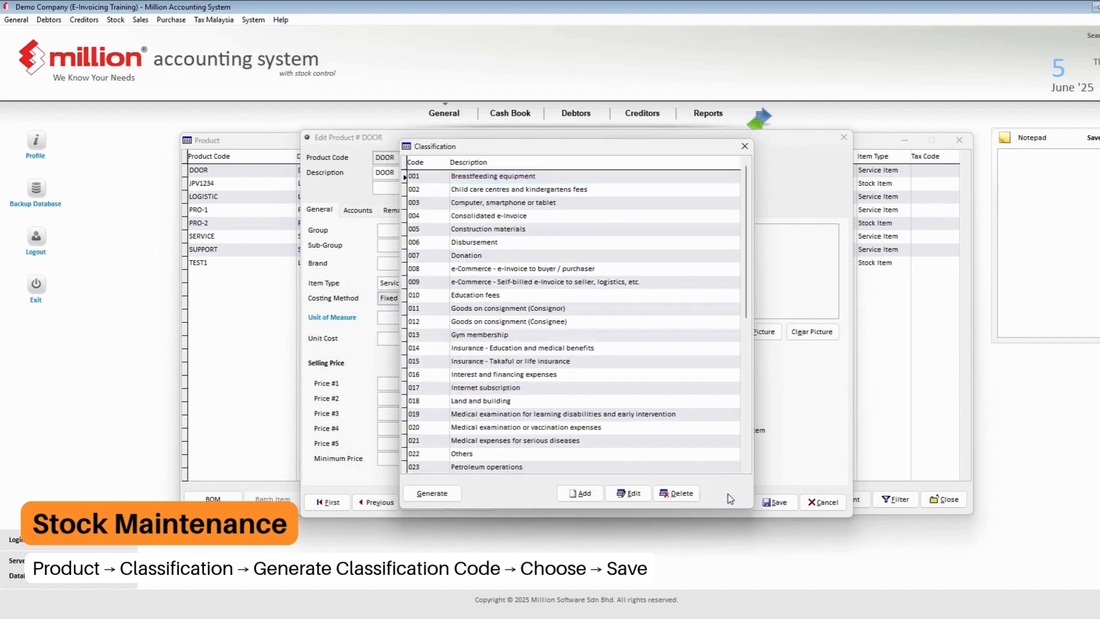
left_click(678, 494)
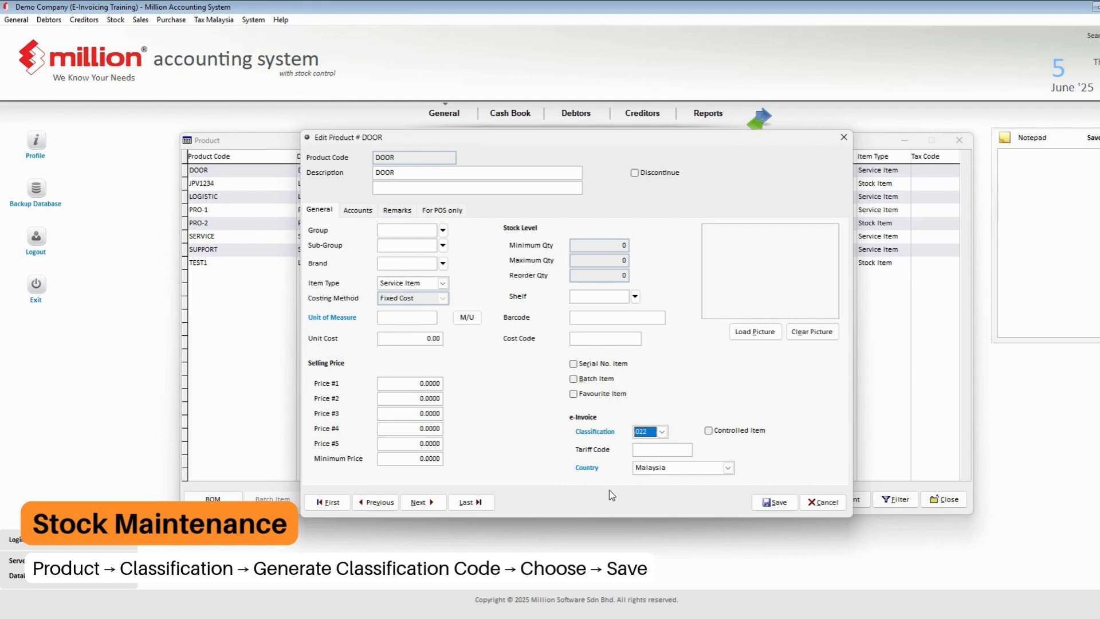
- Check DOOR's Classification dropdown and leave it unchanged at 022
left_click(663, 433)
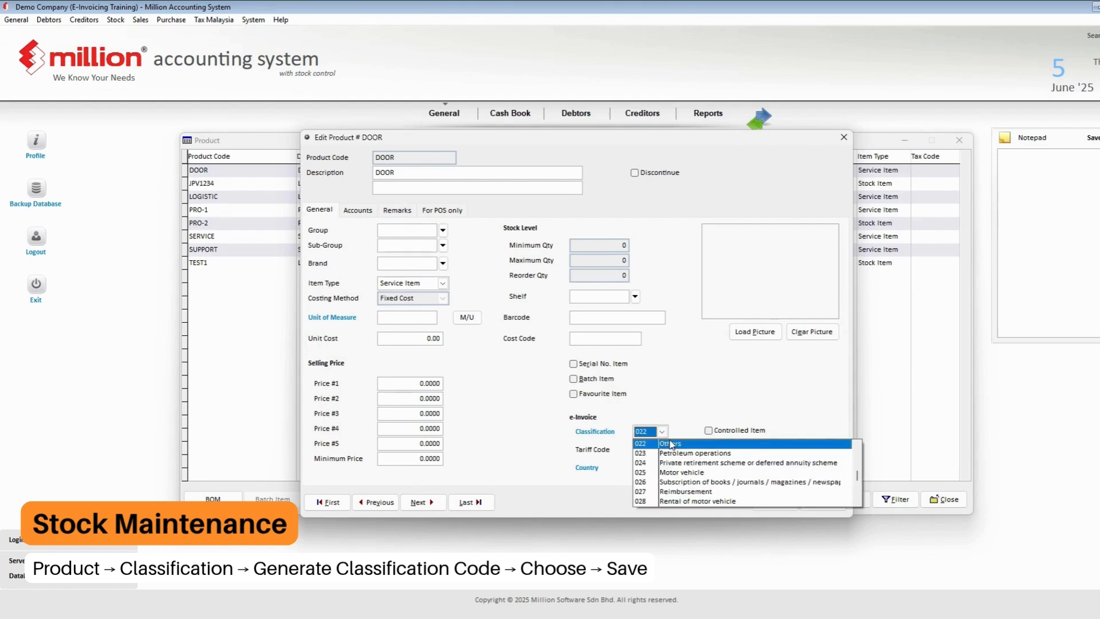
left_click(857, 503)
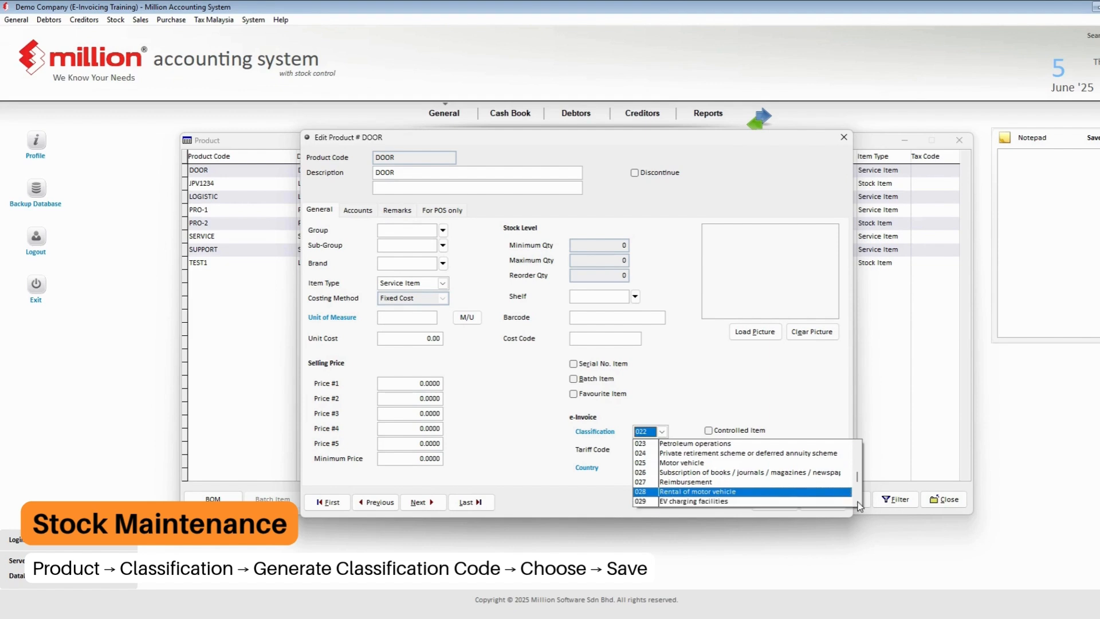
left_click(857, 502)
left_click(857, 503)
left_click(857, 502)
left_click(701, 395)
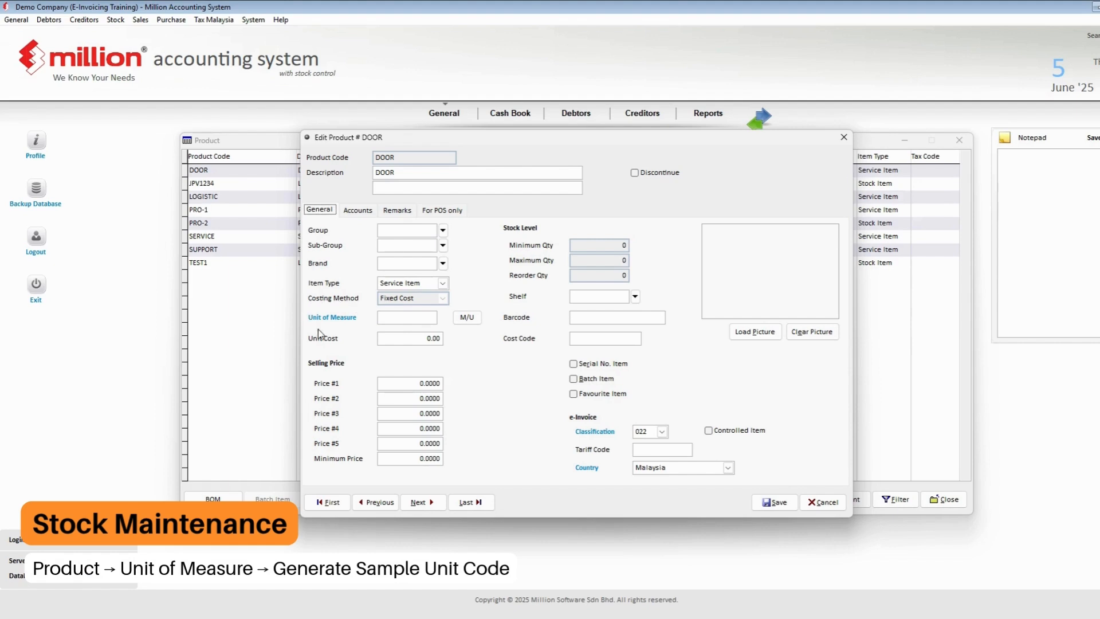
- Open DOOR's Unit of Measure list and dismiss the sample unit codes without generating any
left_click(337, 320)
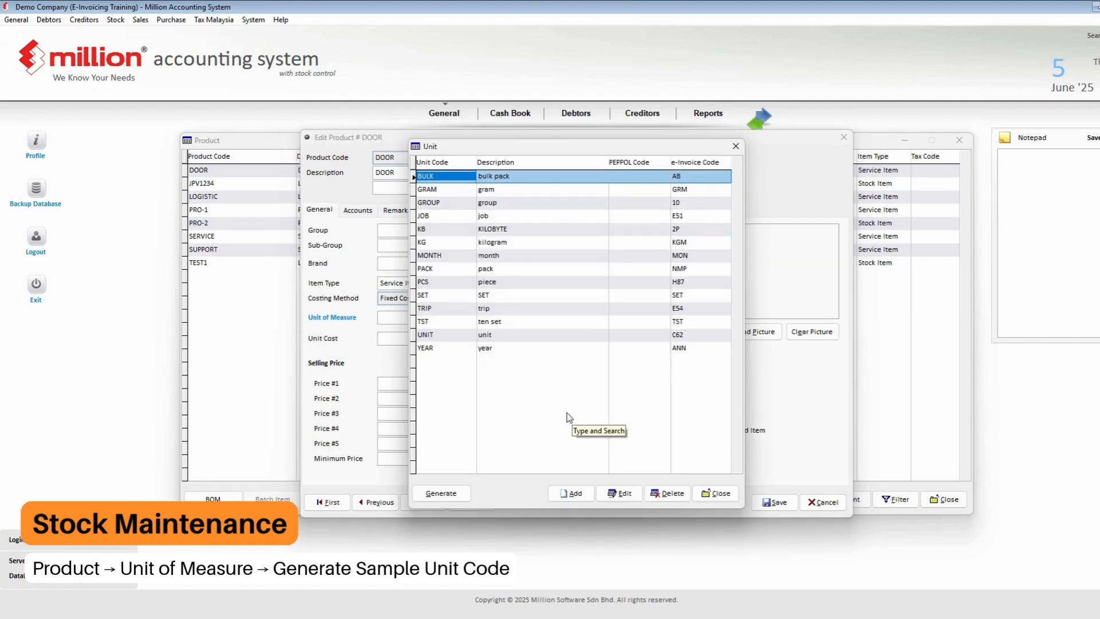
left_click(441, 494)
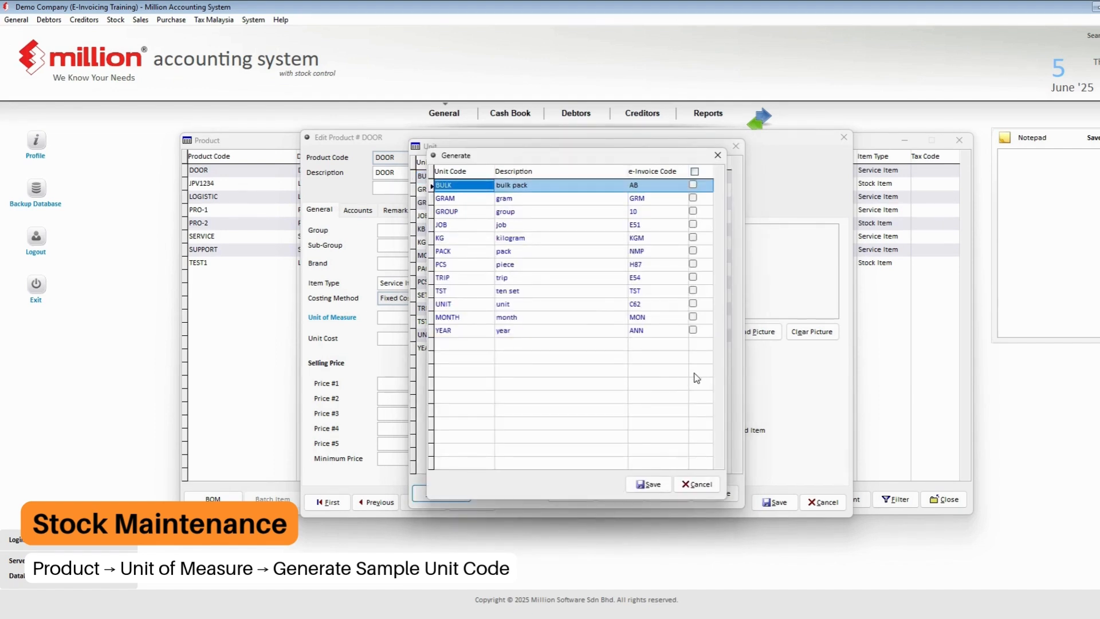
left_click(698, 485)
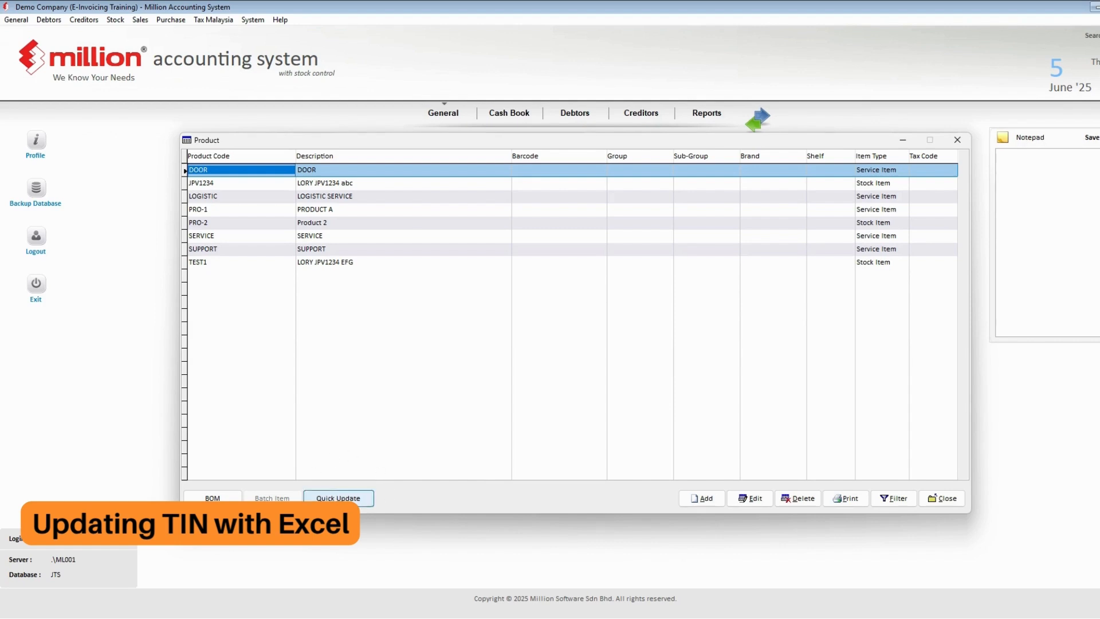
- Export the eight products from List Product for Update to a new Excel template in Book1
left_click(336, 499)
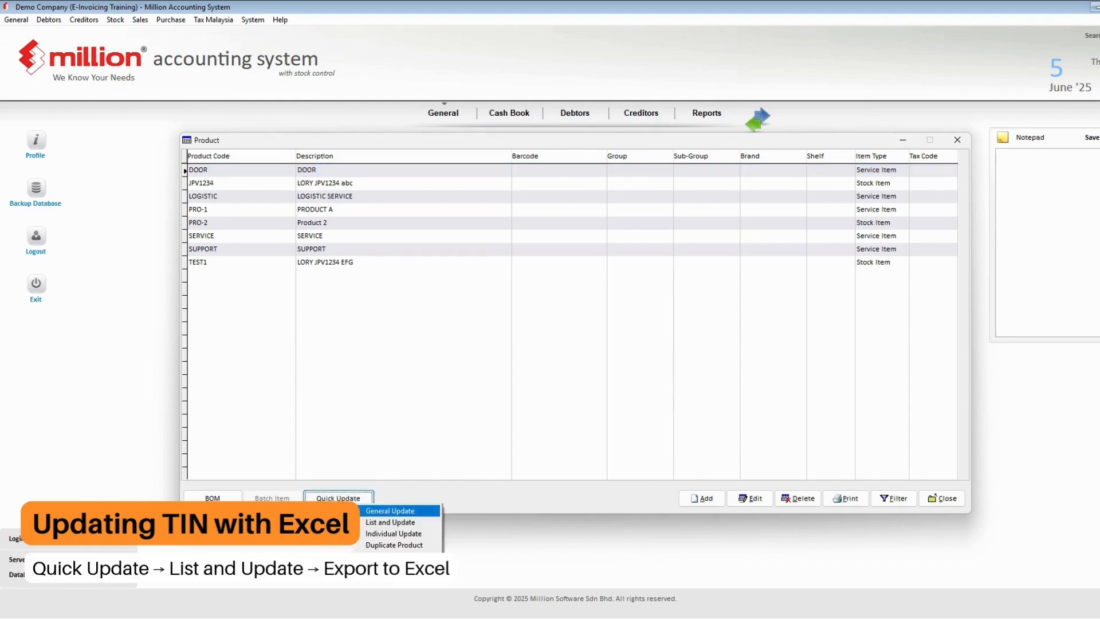
left_click(375, 523)
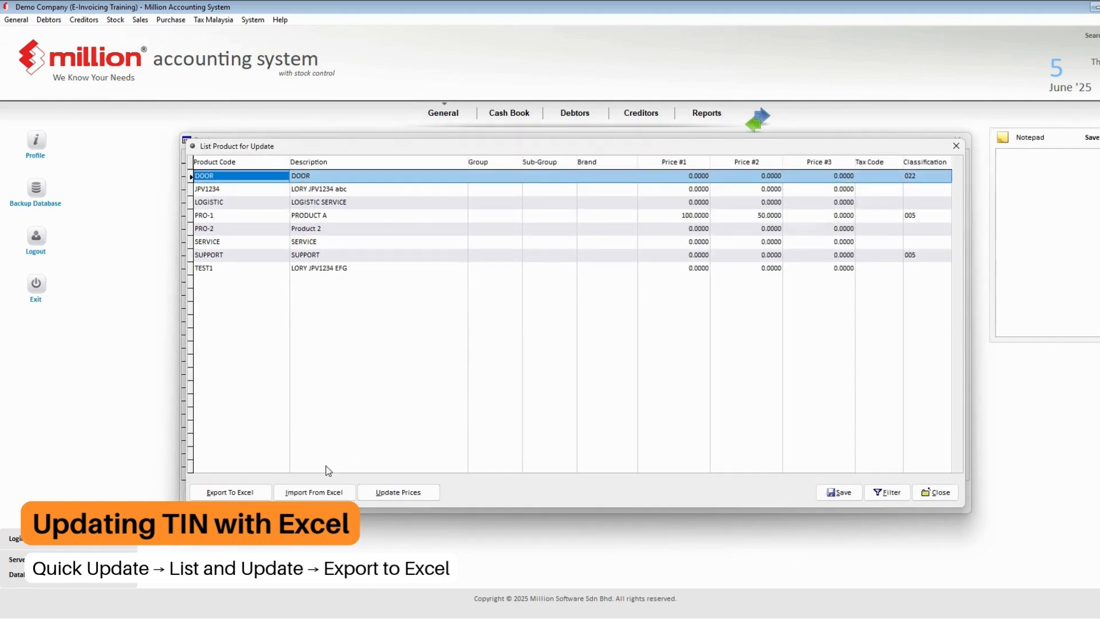
left_click(250, 494)
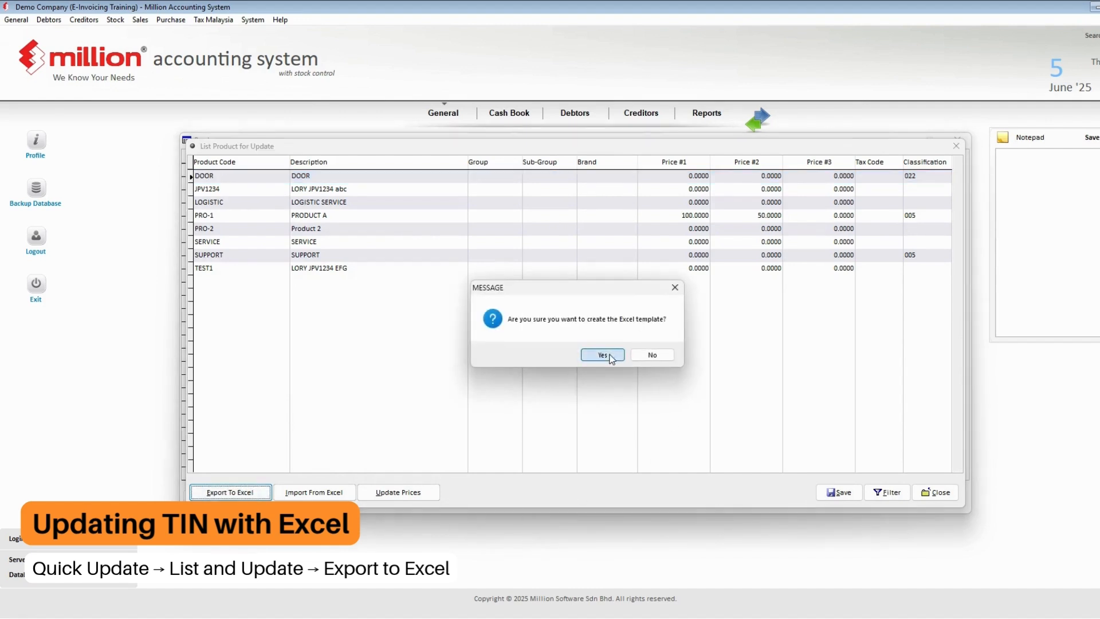
left_click(653, 355)
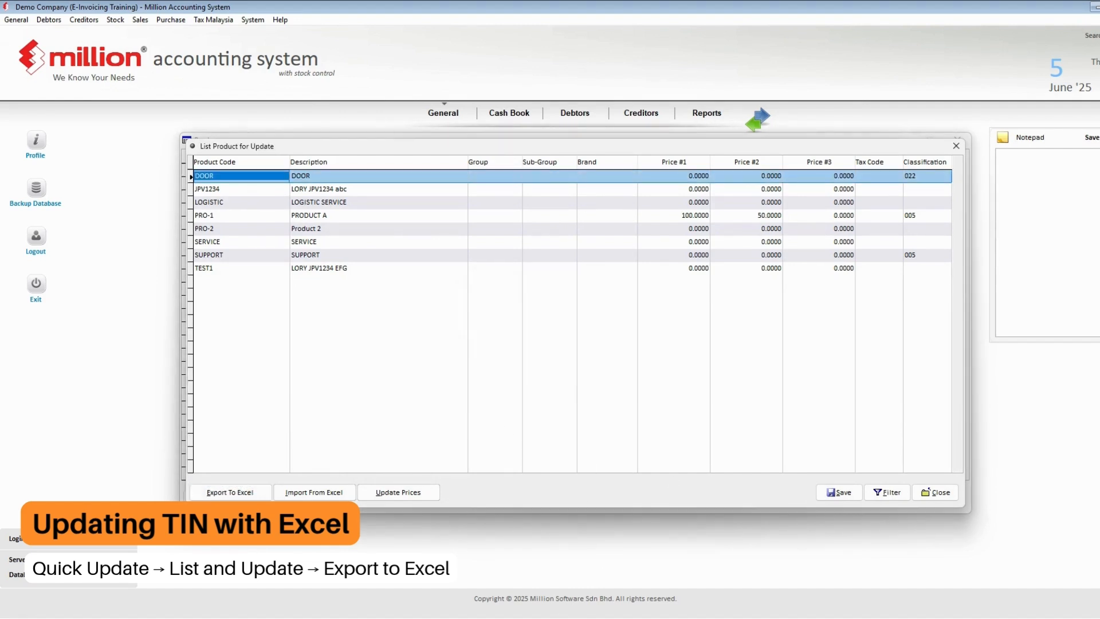
mouse_move(549, 617)
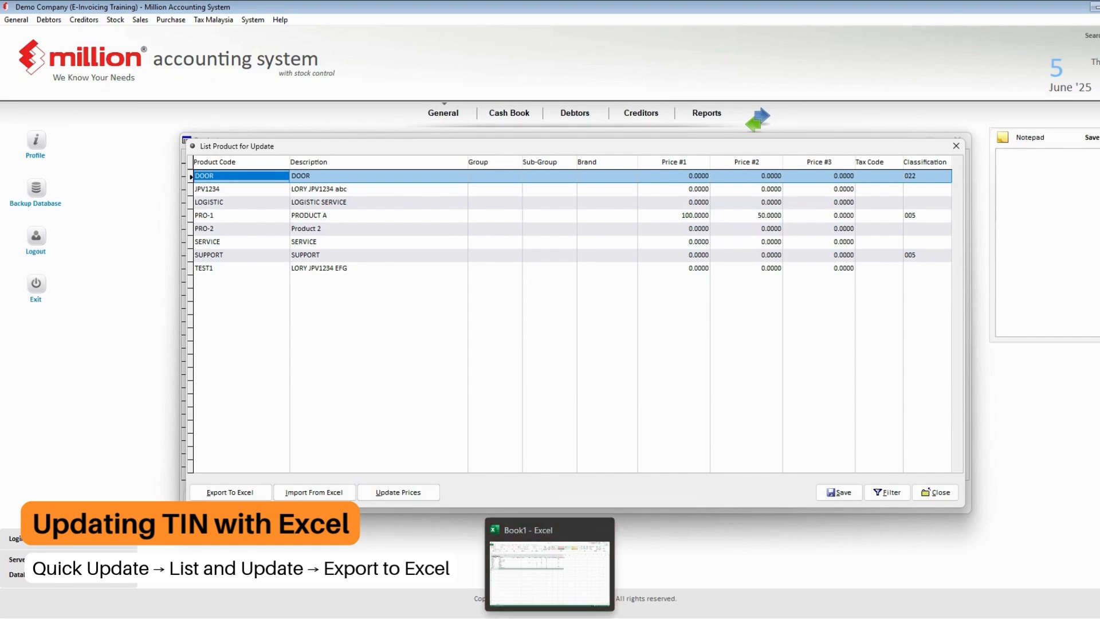
left_click(550, 618)
- Copy classification code 022 from cell L3 into L4 and L5 for JPV1234 and LOGISTIC
left_click(664, 384)
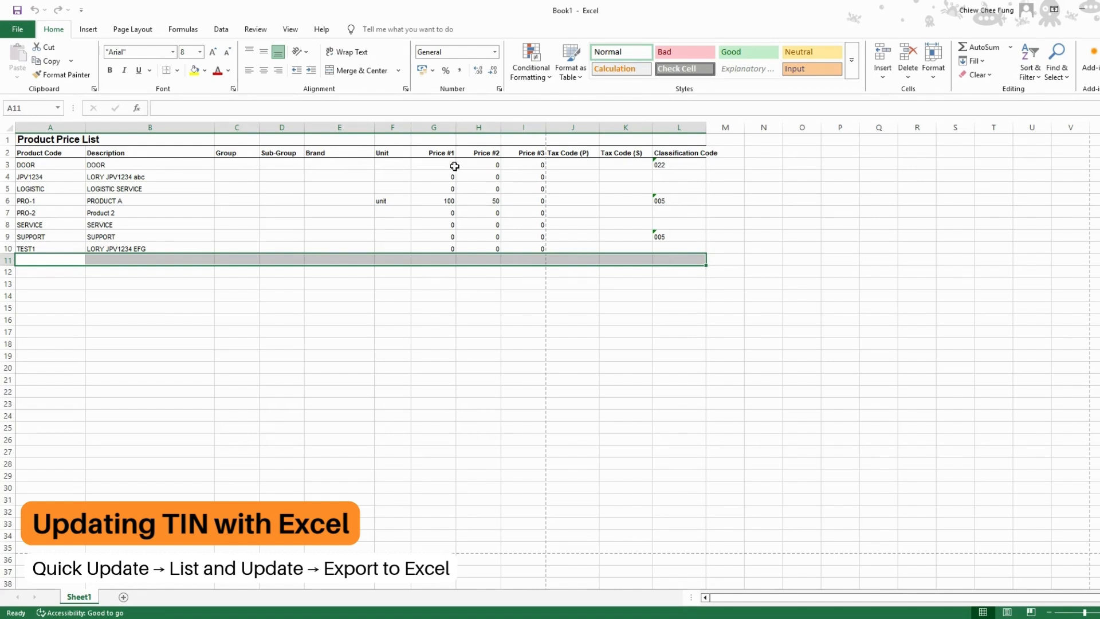
left_click(676, 165)
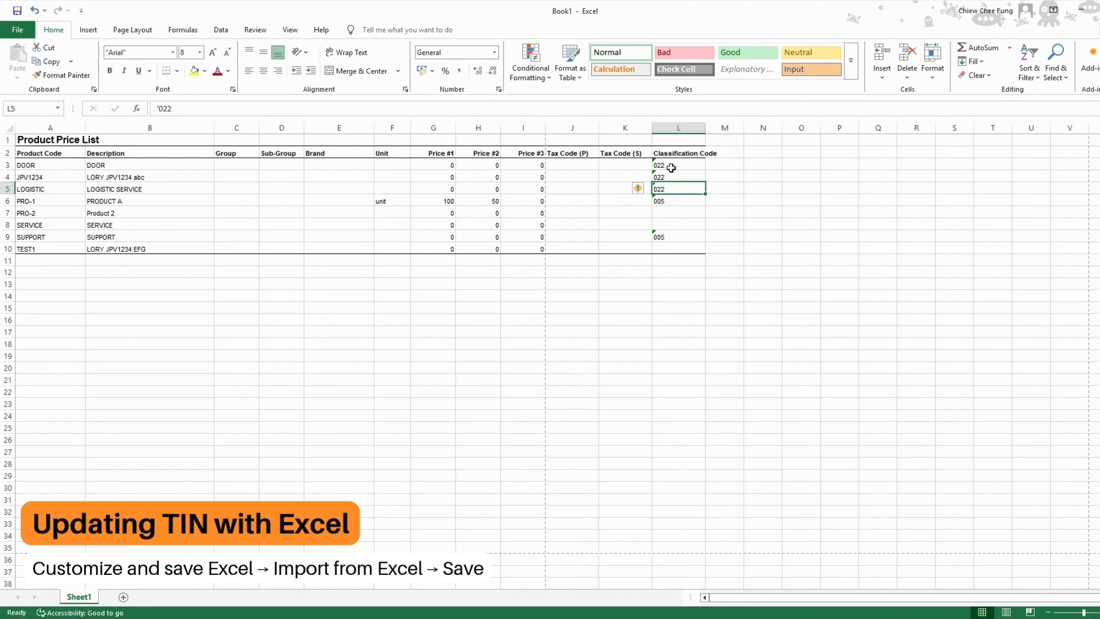
left_click(548, 284)
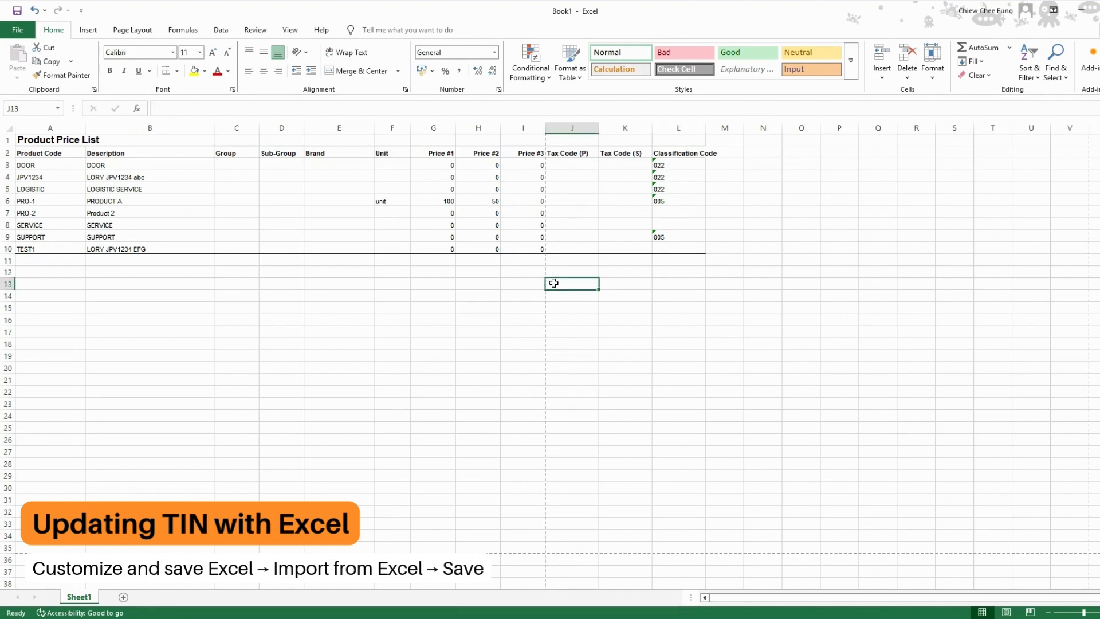
left_click(1077, 12)
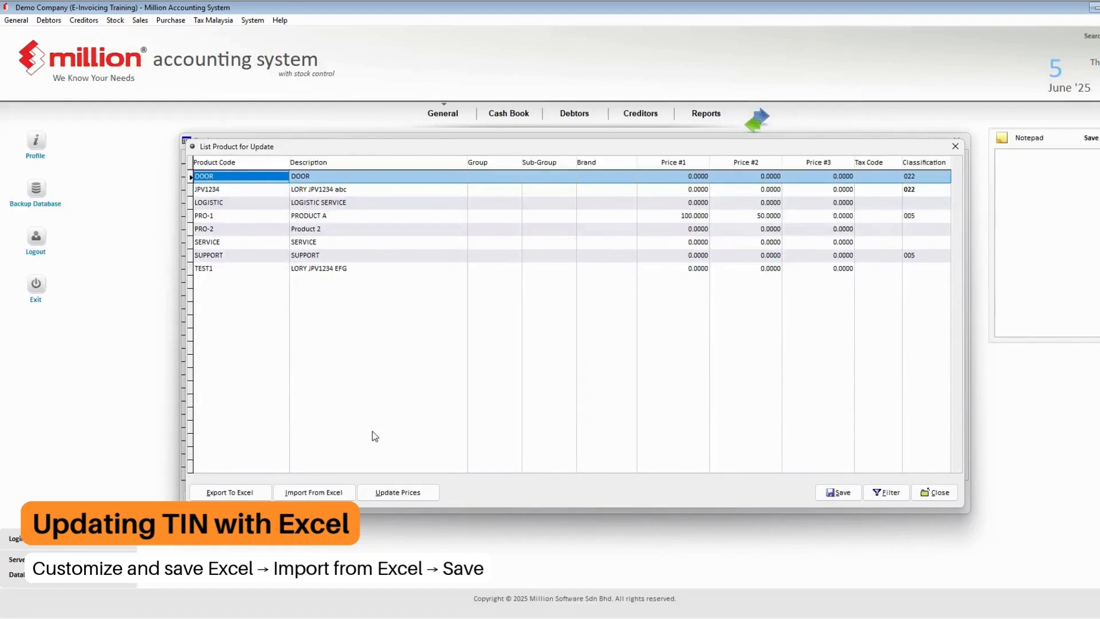
- Import the edited Book1 workbook into the product update list
left_click(338, 492)
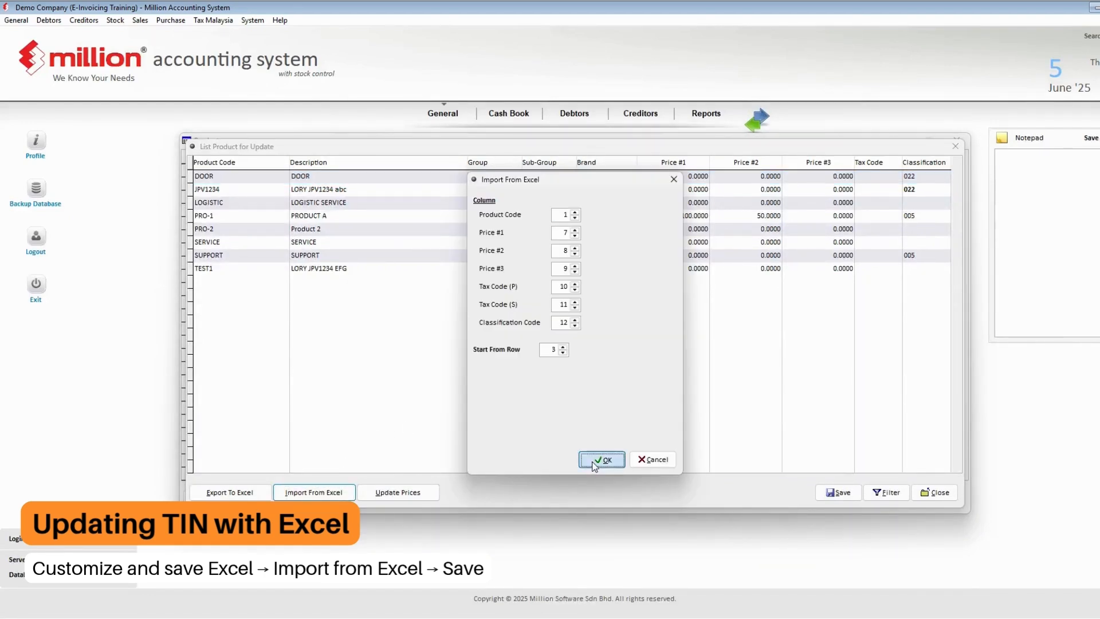
left_click(596, 460)
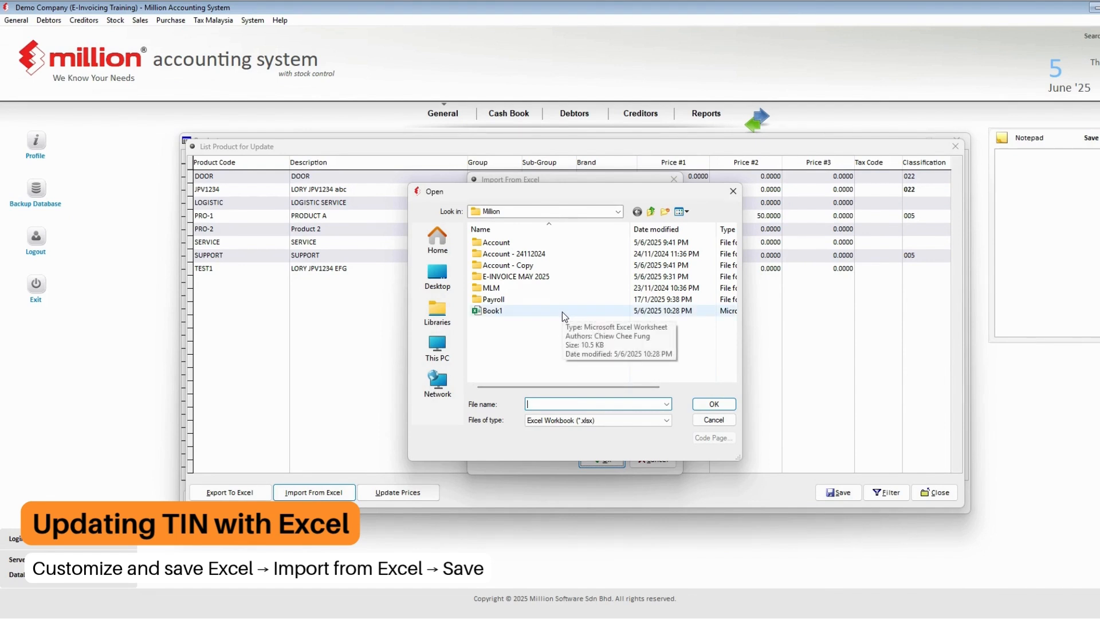
double_click(562, 311)
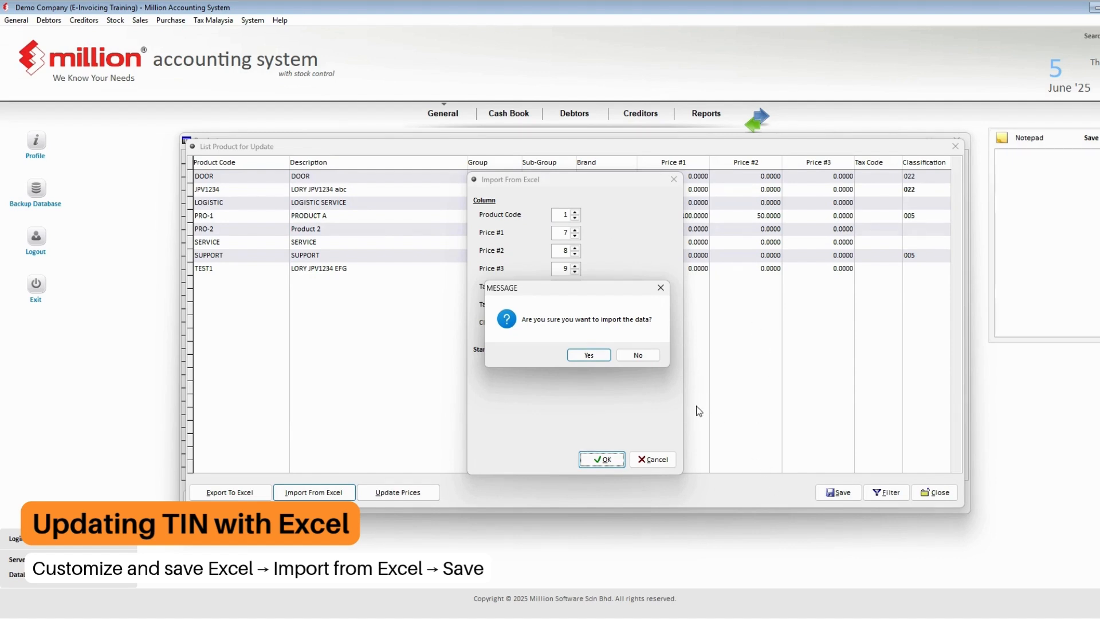
left_click(590, 355)
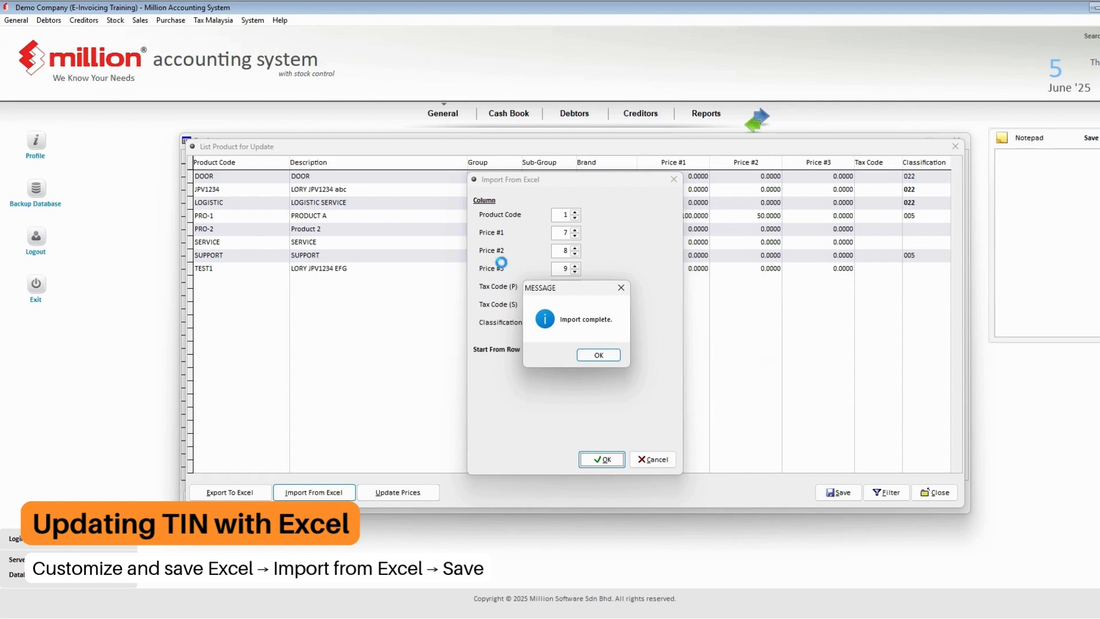
left_click(609, 359)
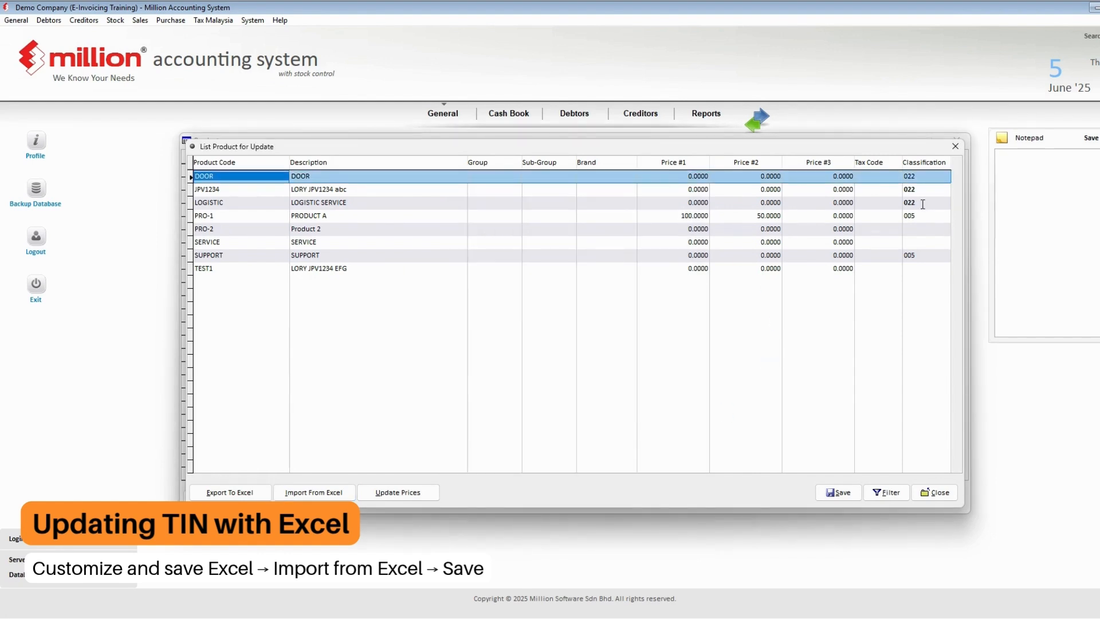
- Verify JPV1234 and LOGISTIC show classification 022 and save the product list
left_click(920, 190)
left_click(918, 203)
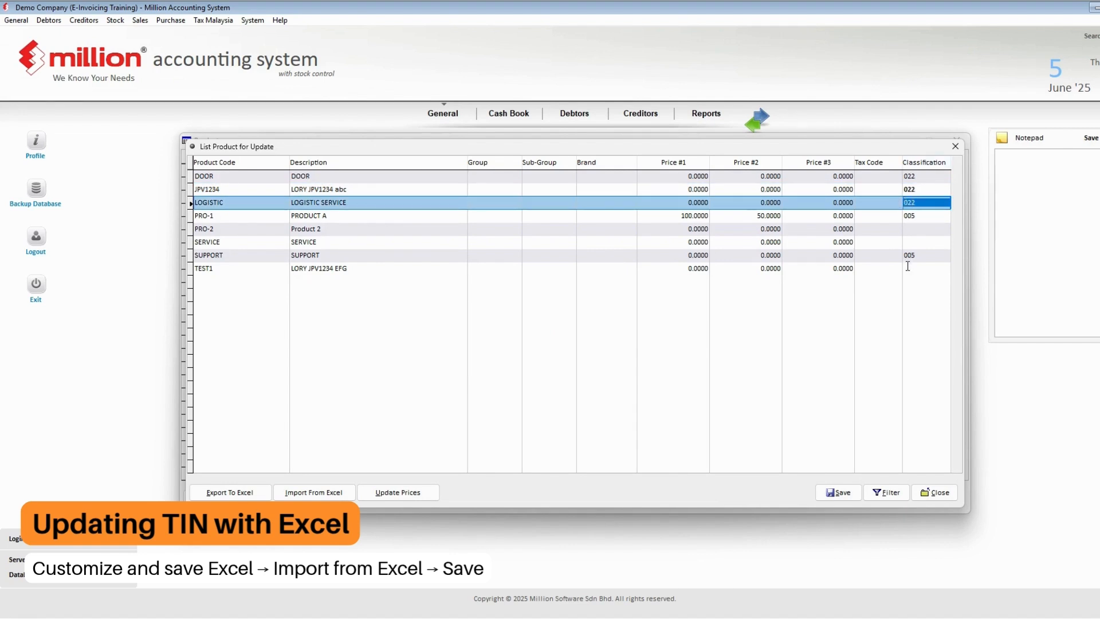
left_click(838, 492)
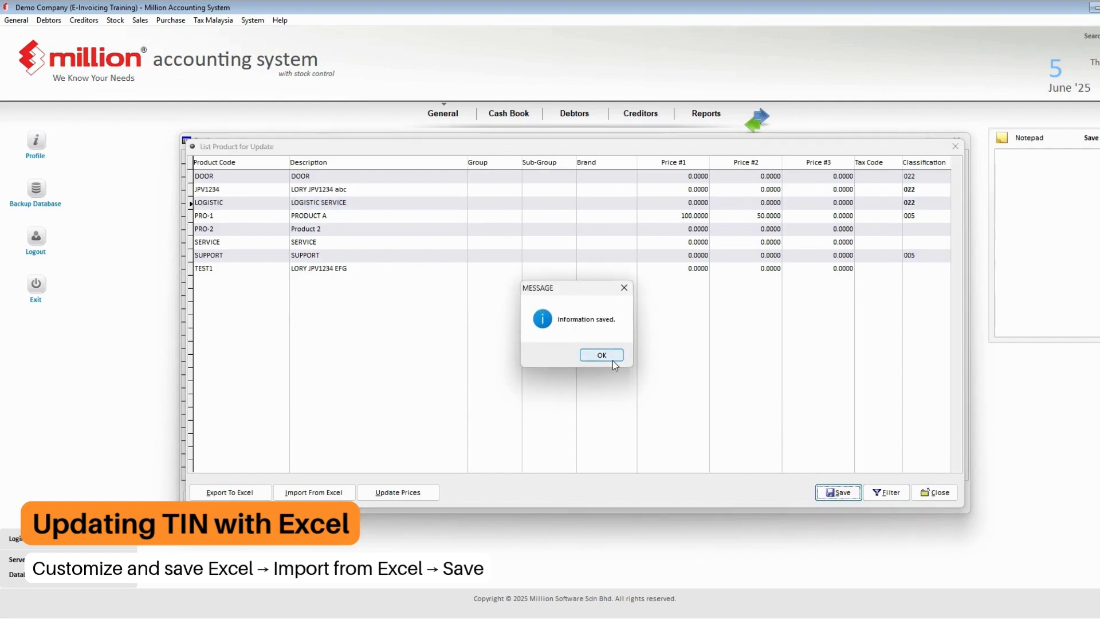
left_click(613, 359)
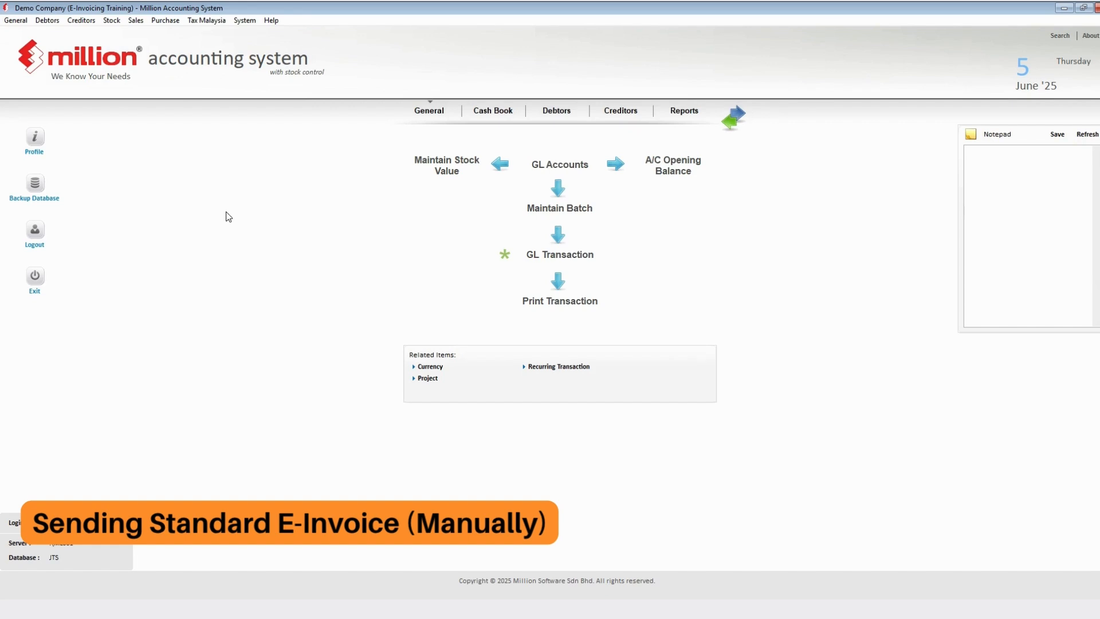
- Open the 17. e-Invoice - Documents report from Sales Reports, listing unsent May–June 2025 invoices
left_click(136, 21)
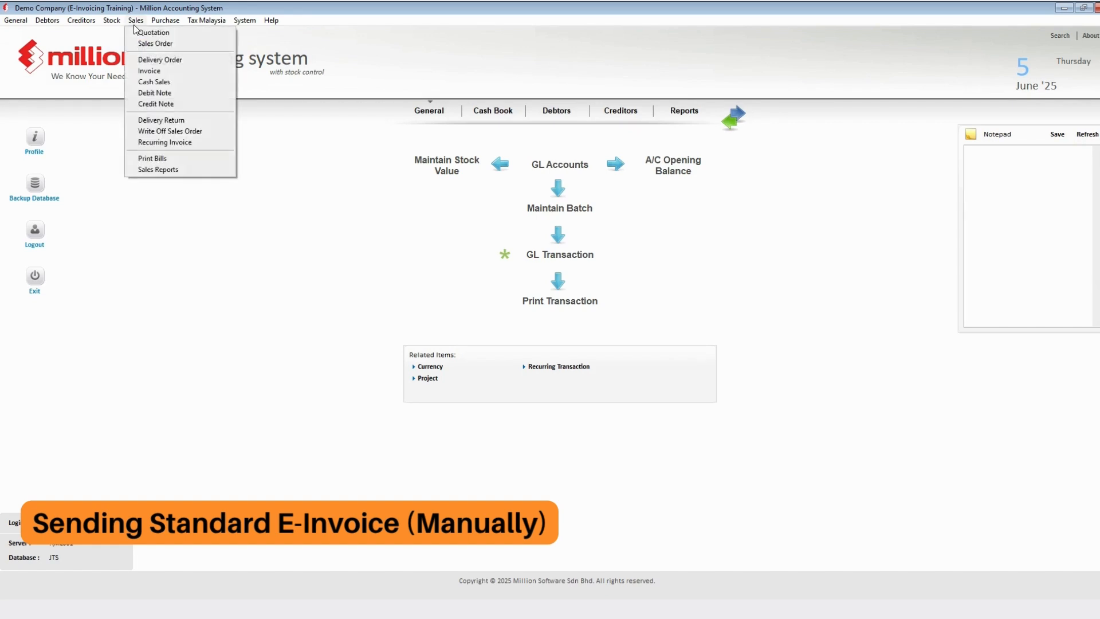
left_click(149, 70)
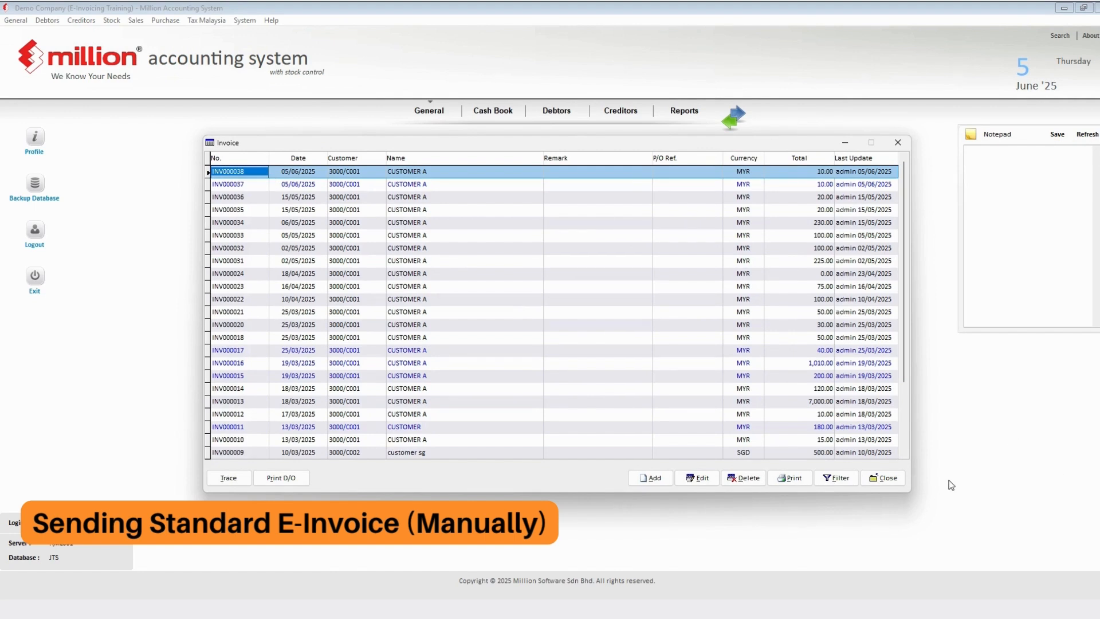
left_click(883, 478)
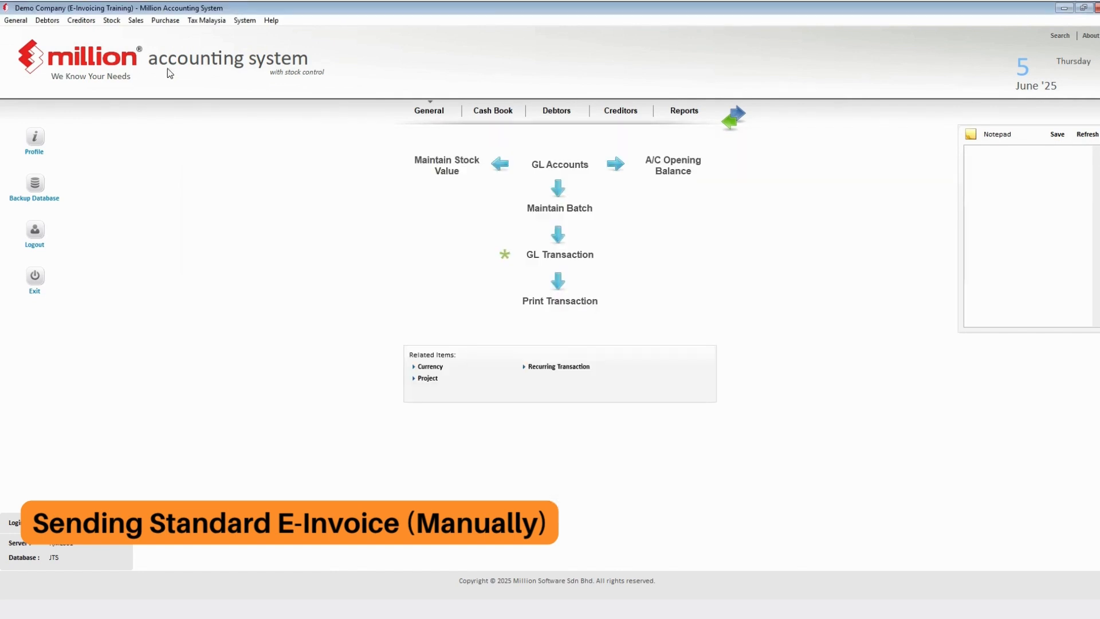
left_click(137, 21)
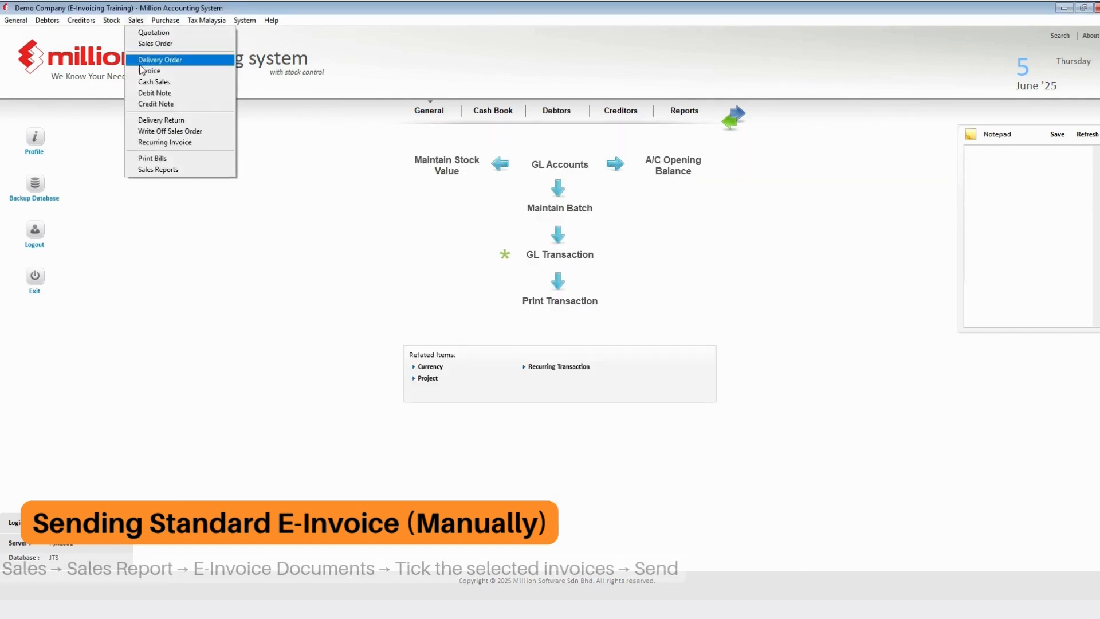
left_click(152, 169)
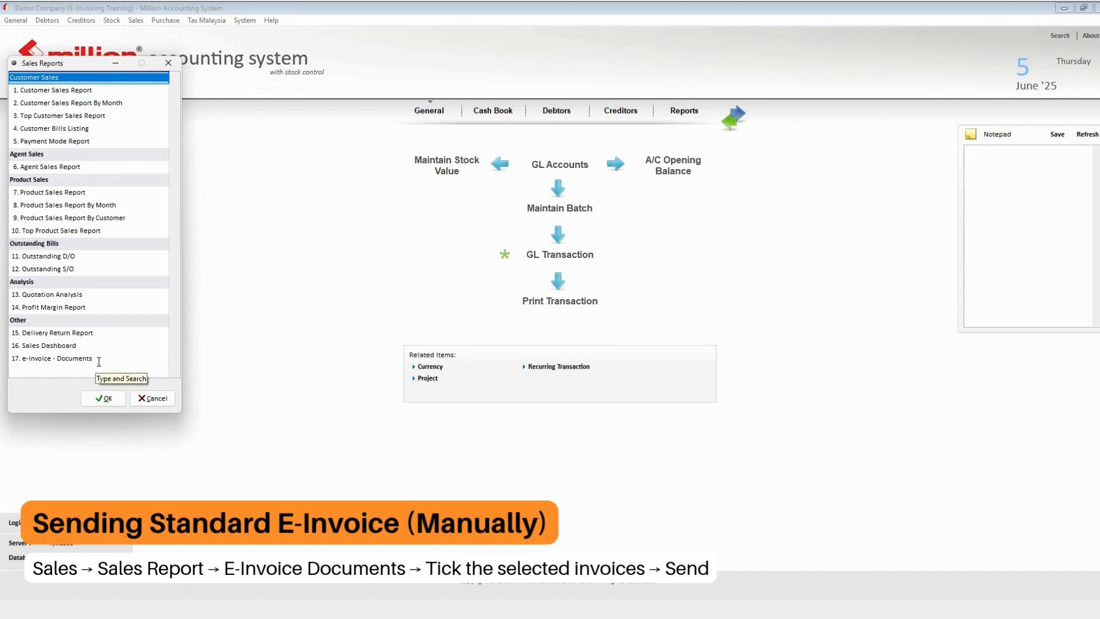
left_click(54, 358)
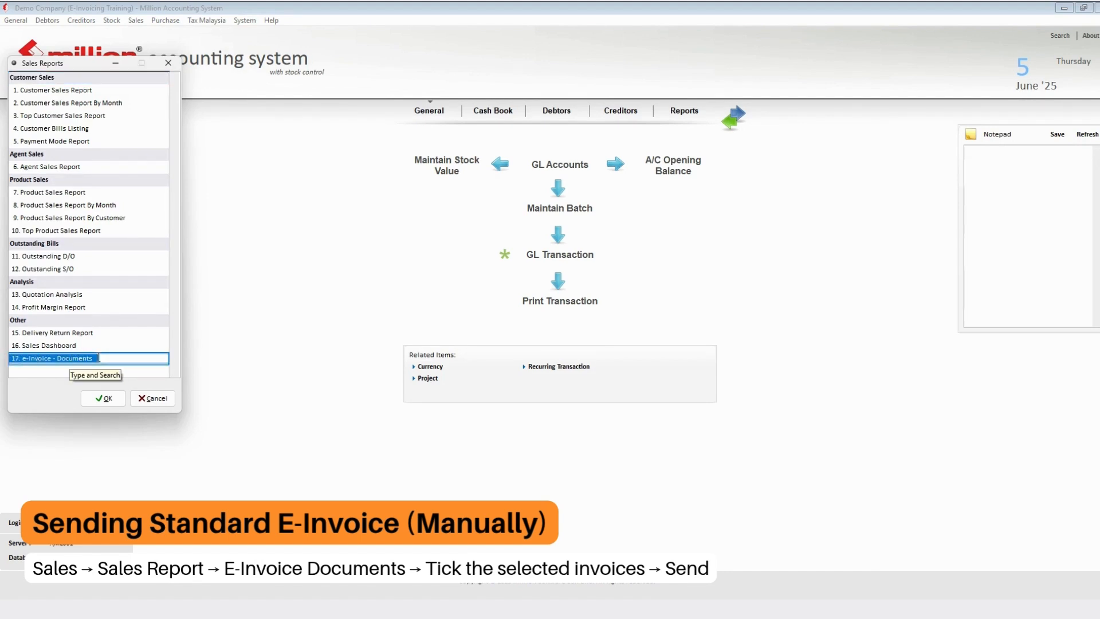
double_click(99, 359)
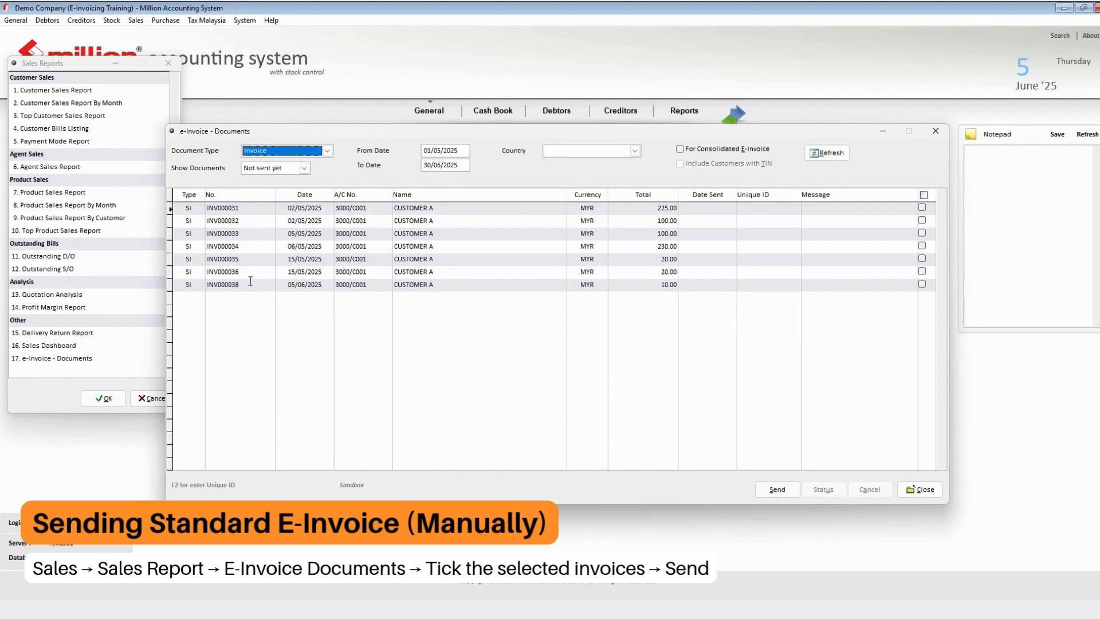
- Tick invoice INV000038 and send it as an e-invoice, confirming the send
left_click(923, 287)
left_click(923, 286)
left_click(777, 489)
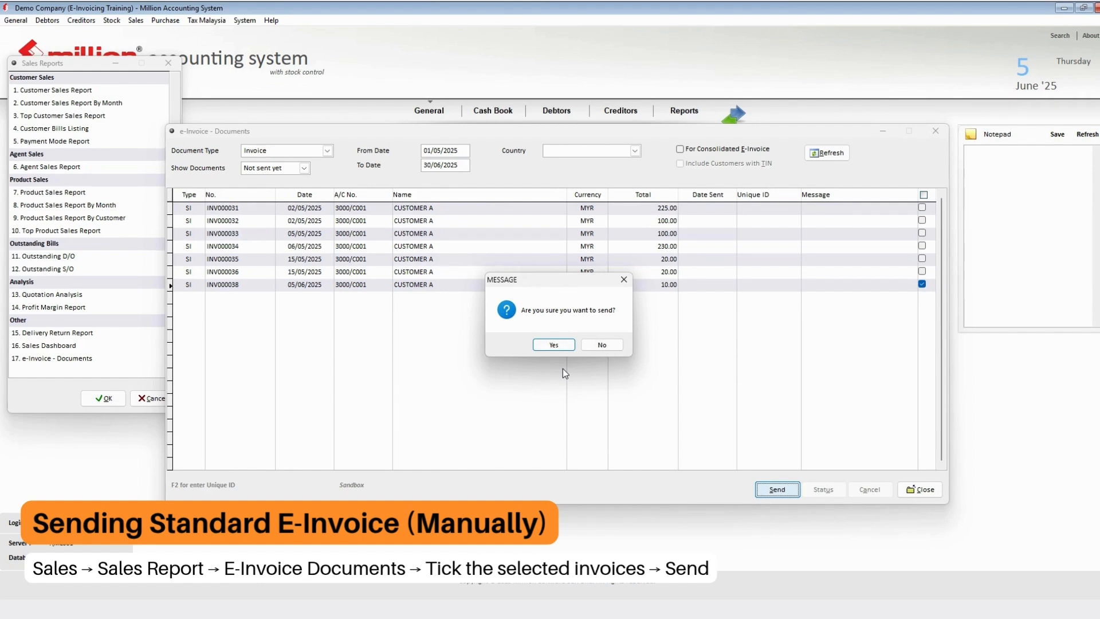
key("Return")
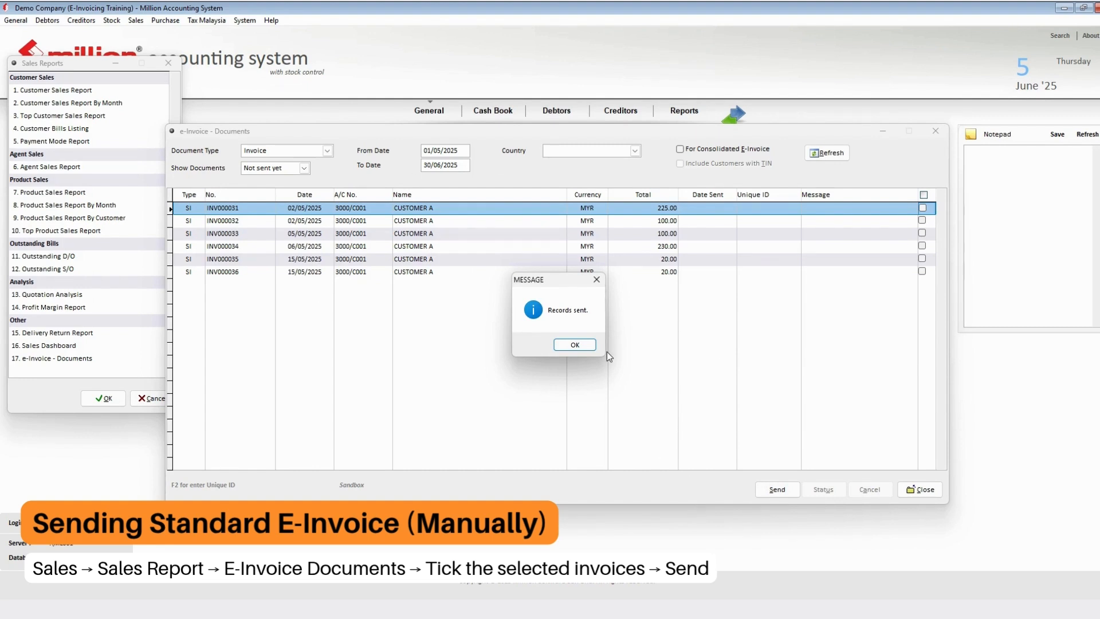
left_click(575, 345)
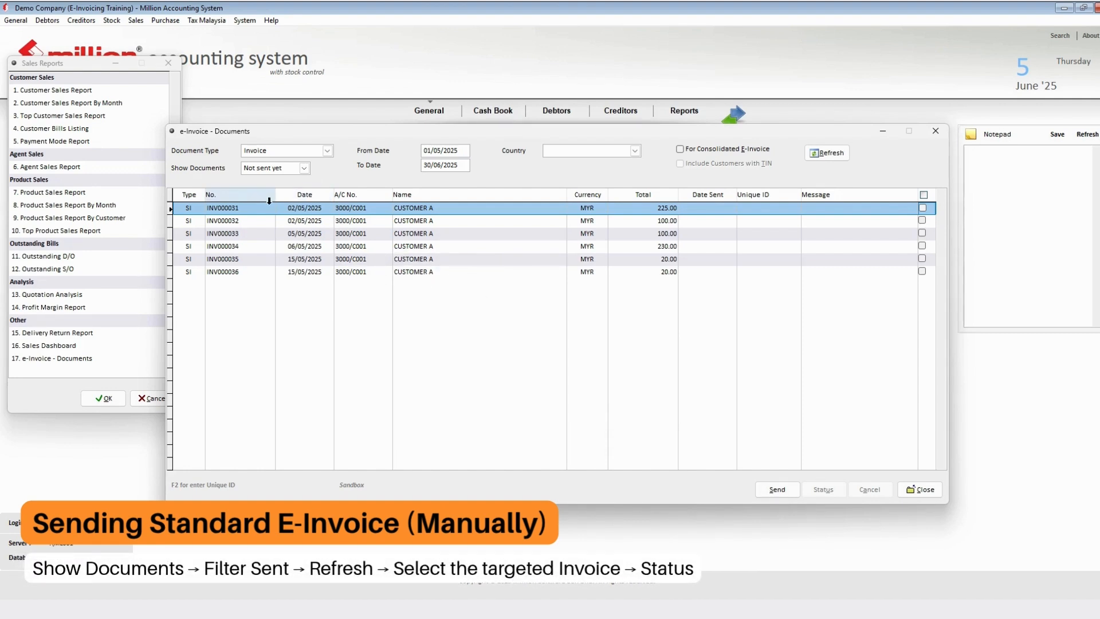
- Switch the e-Invoice Documents list to show sent documents
left_click(290, 170)
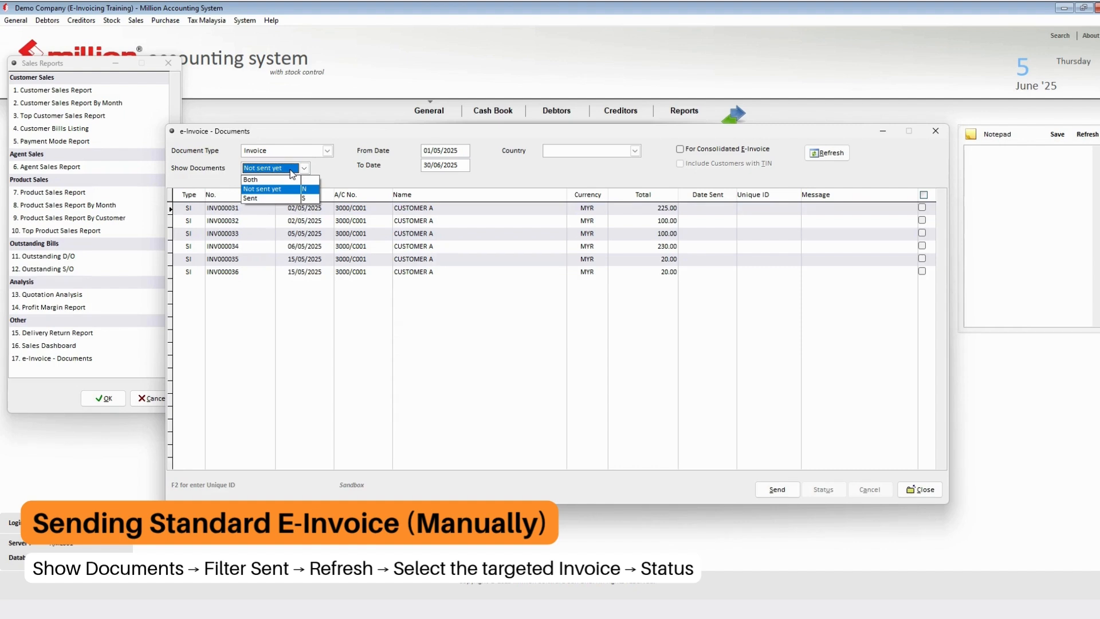
left_click(287, 198)
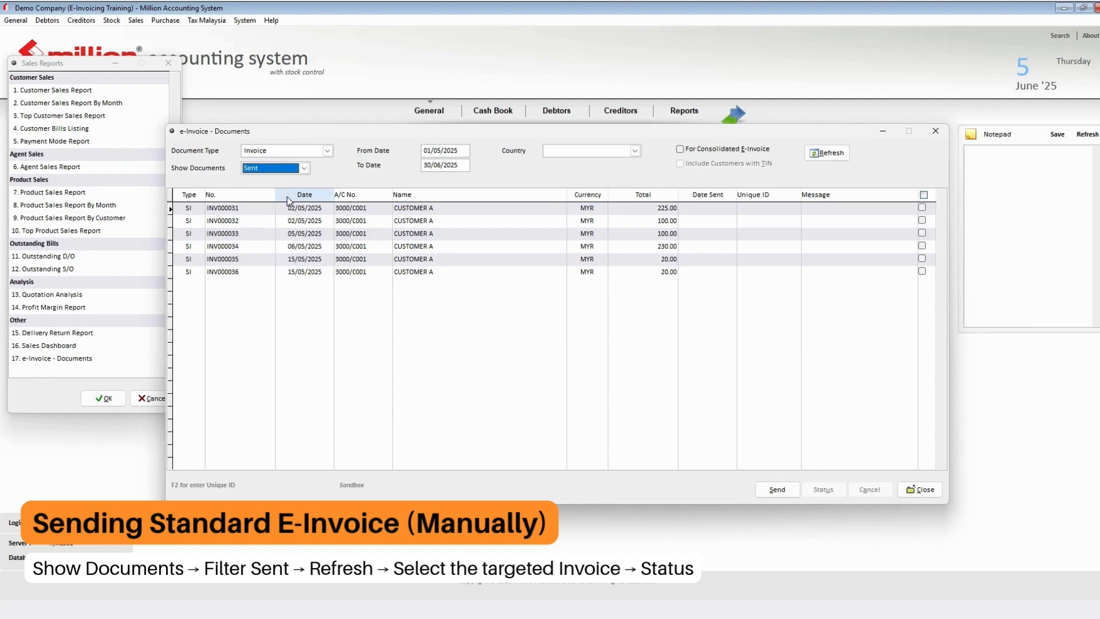
left_click(827, 153)
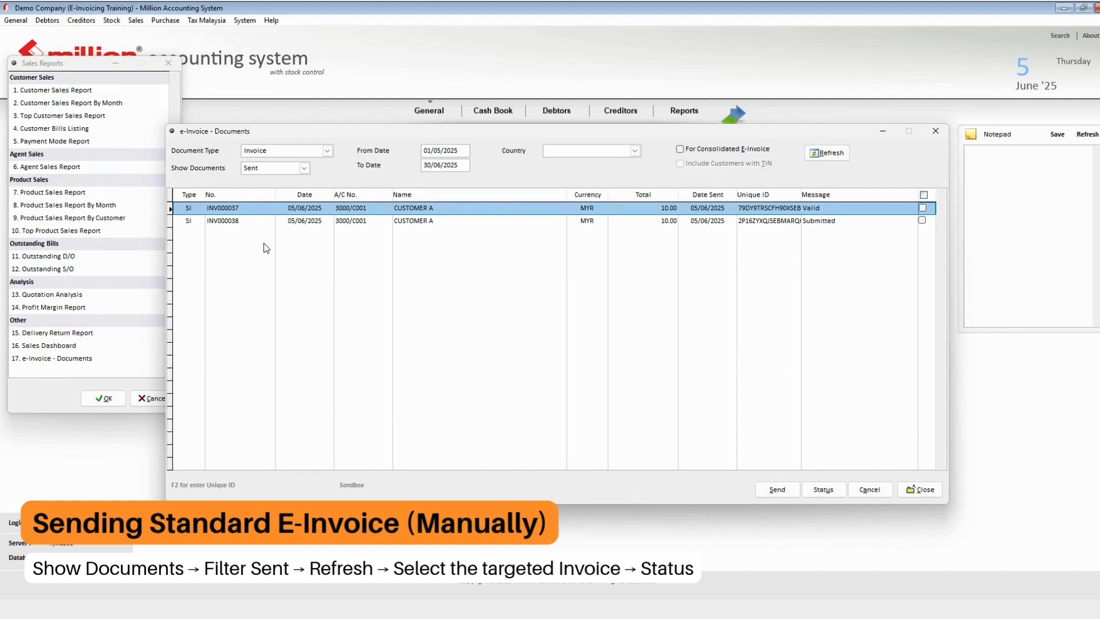
- Run a status check on INV000038 and confirm it now reads Valid
left_click(871, 222)
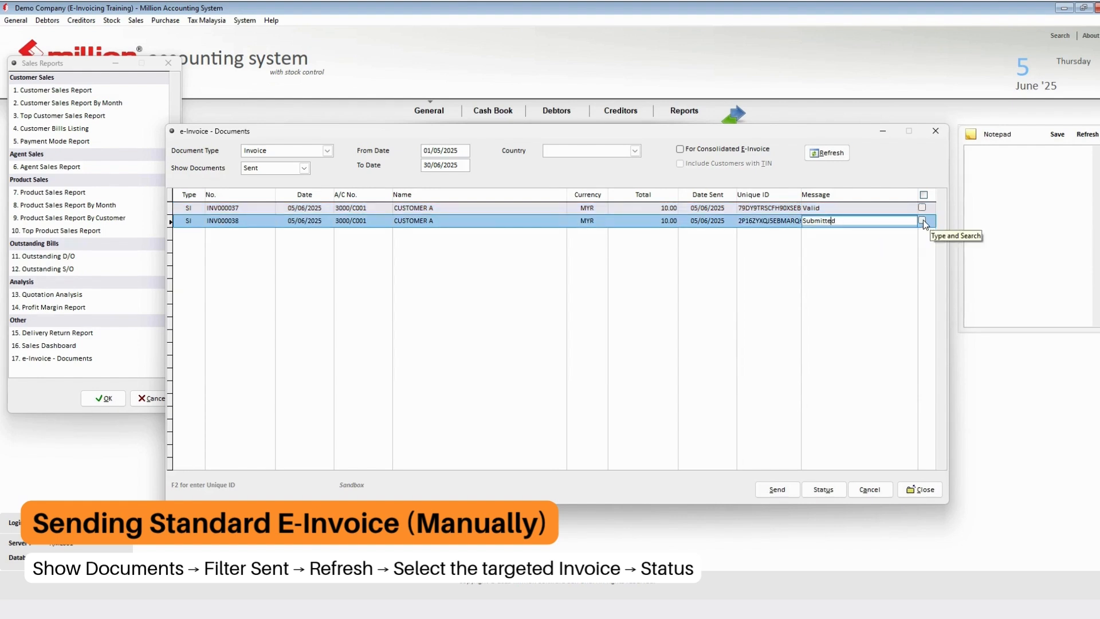
left_click(923, 220)
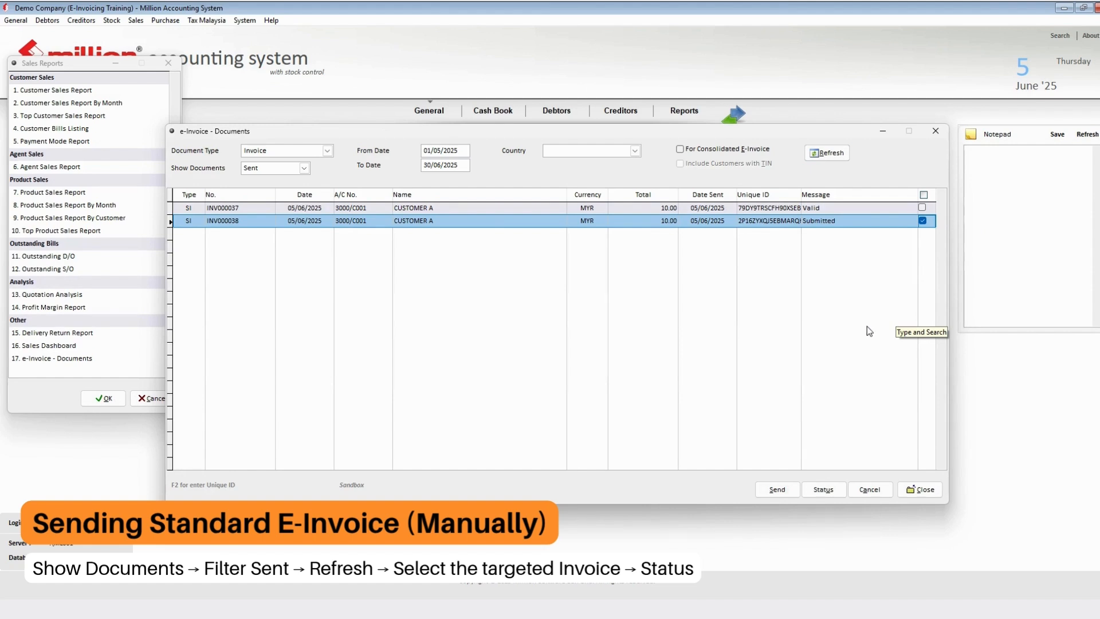
left_click(831, 491)
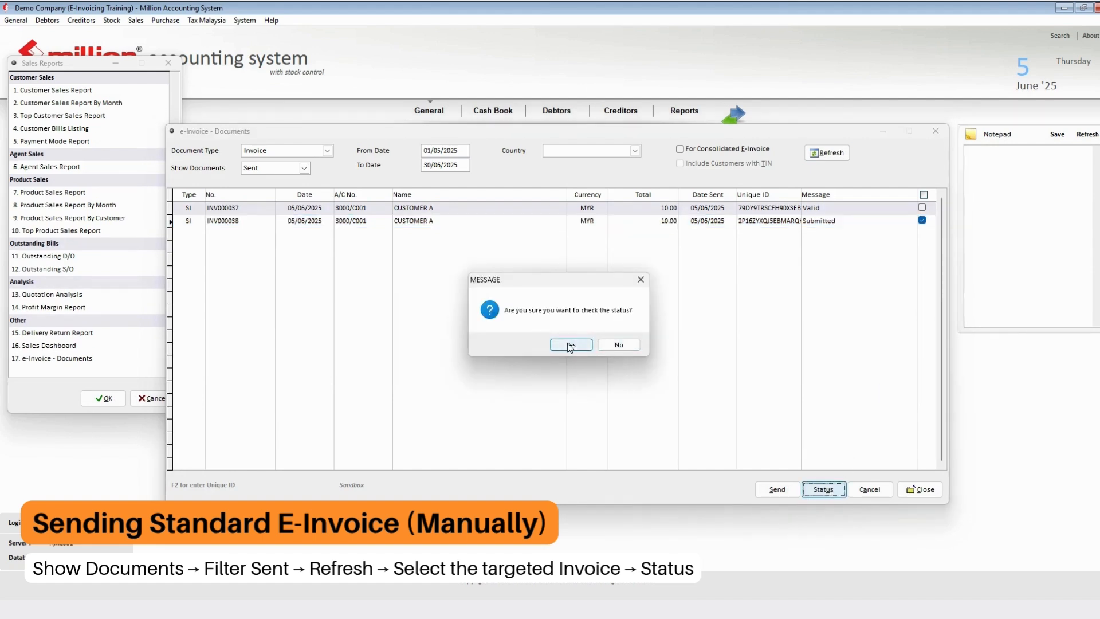
left_click(570, 345)
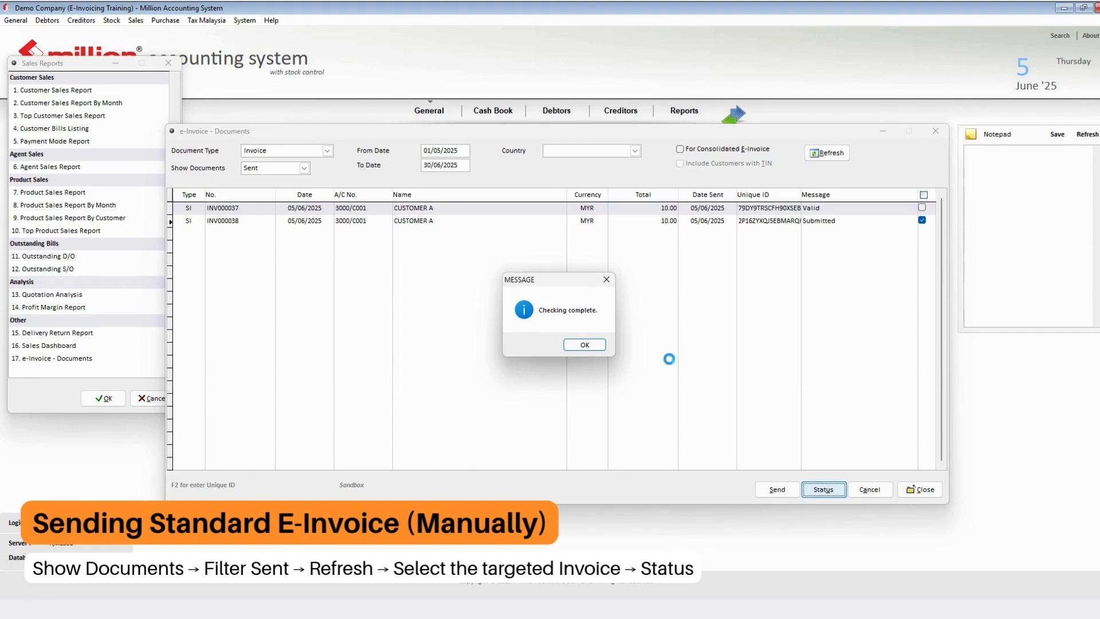
left_click(587, 345)
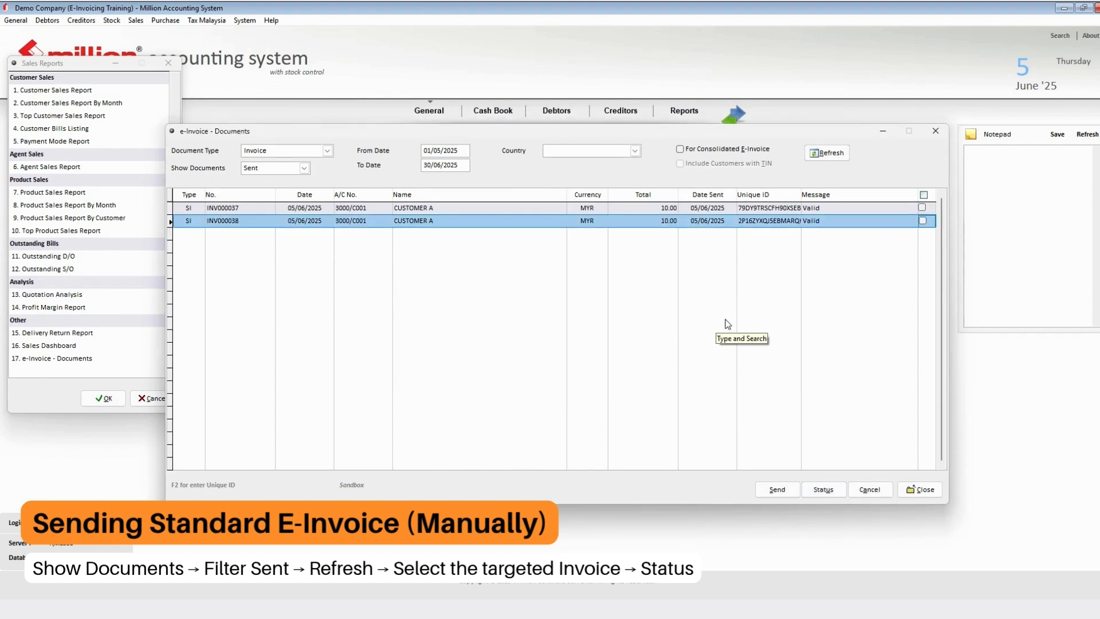
left_click(826, 221)
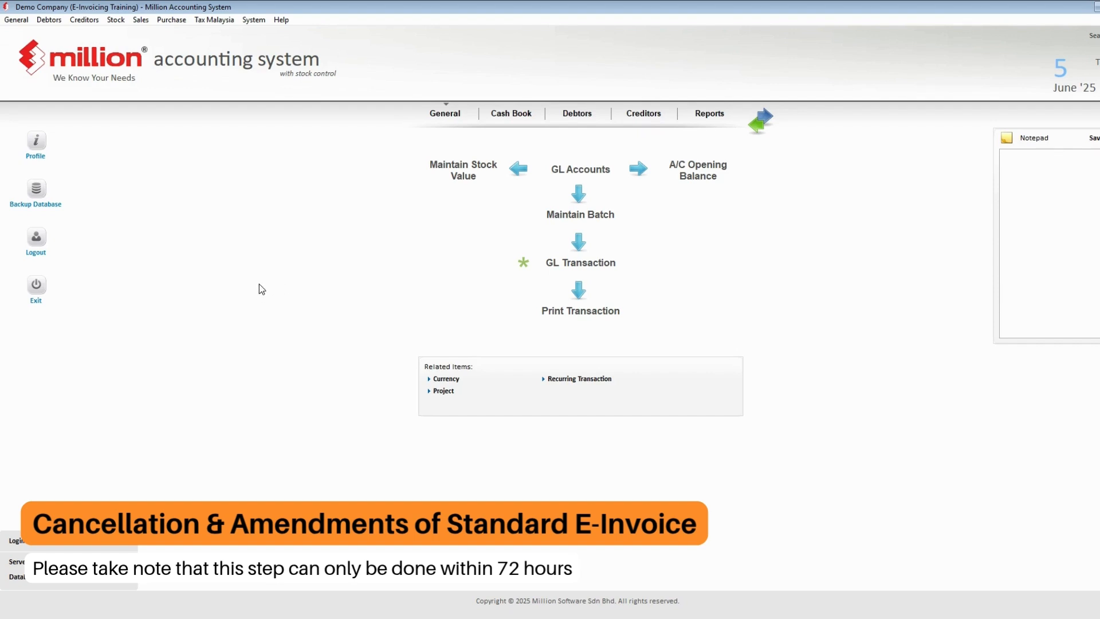
- Open the e-Invoice - Documents report and list only sent documents
left_click(141, 19)
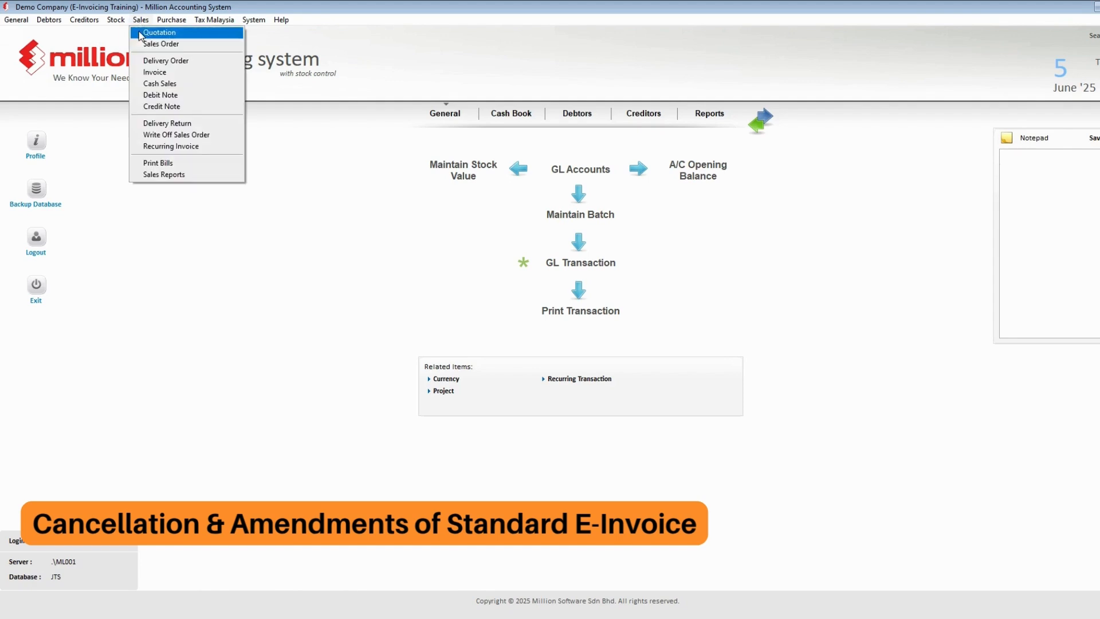
left_click(164, 175)
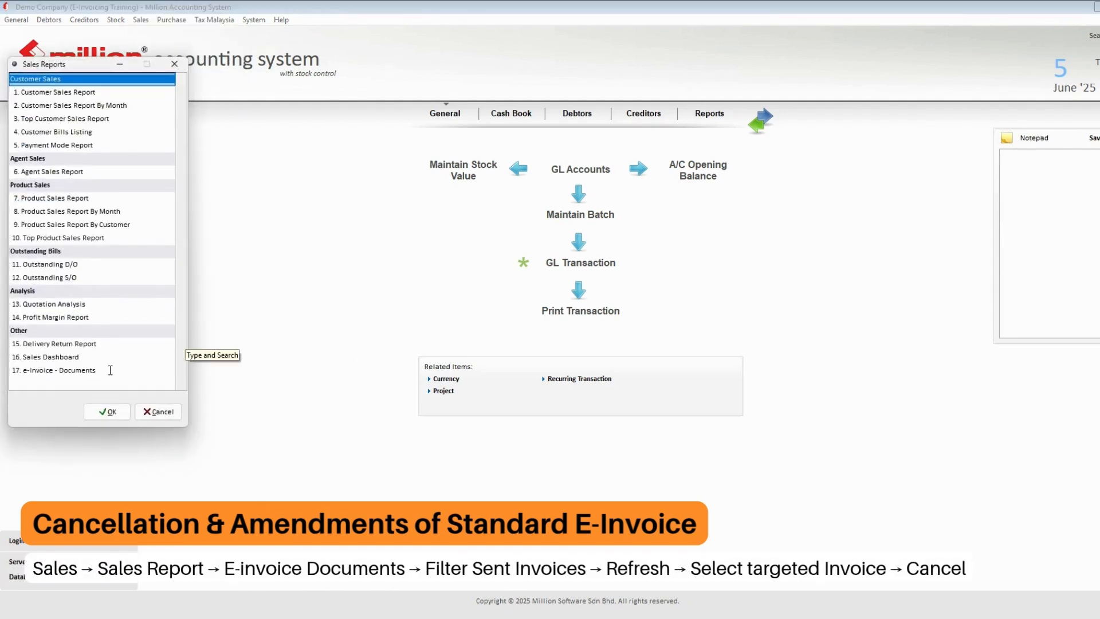
left_click(111, 370)
double_click(110, 370)
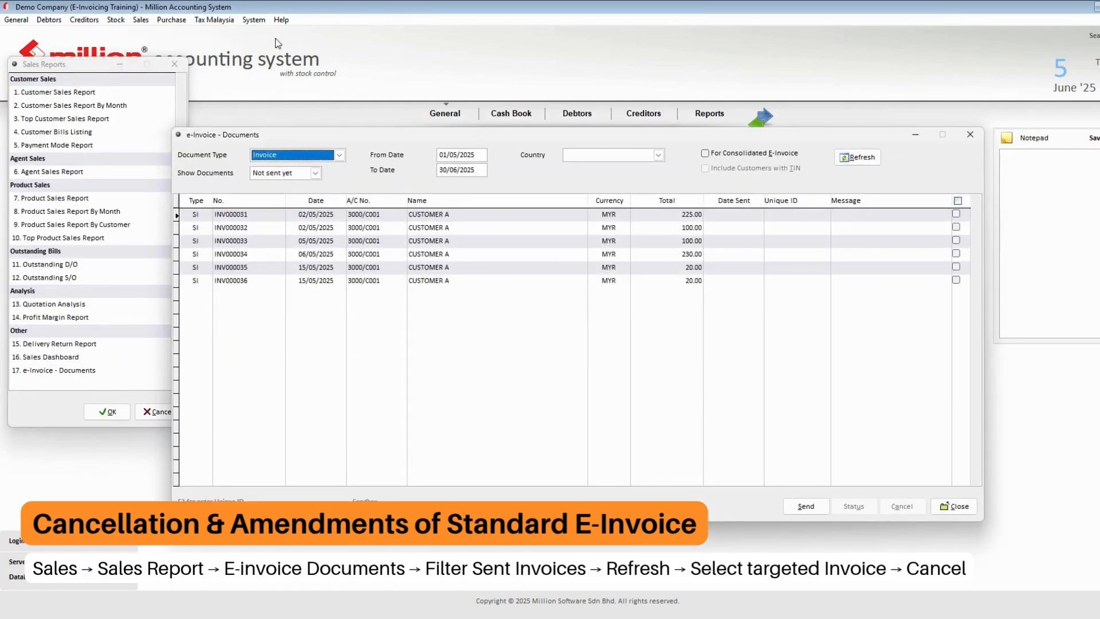
left_click(316, 172)
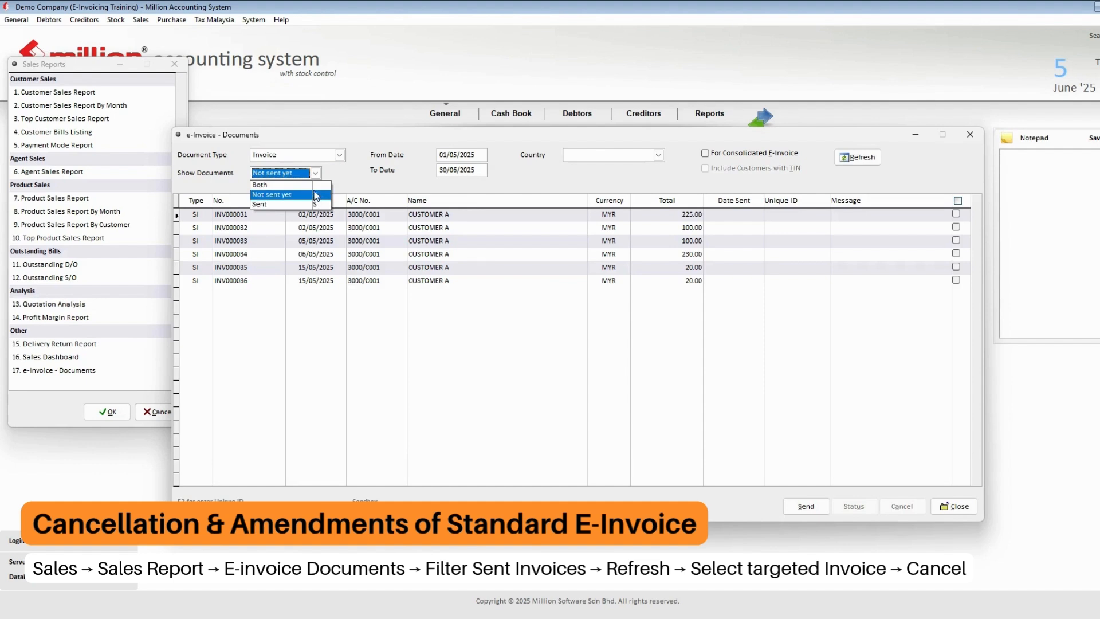
left_click(259, 204)
left_click(857, 158)
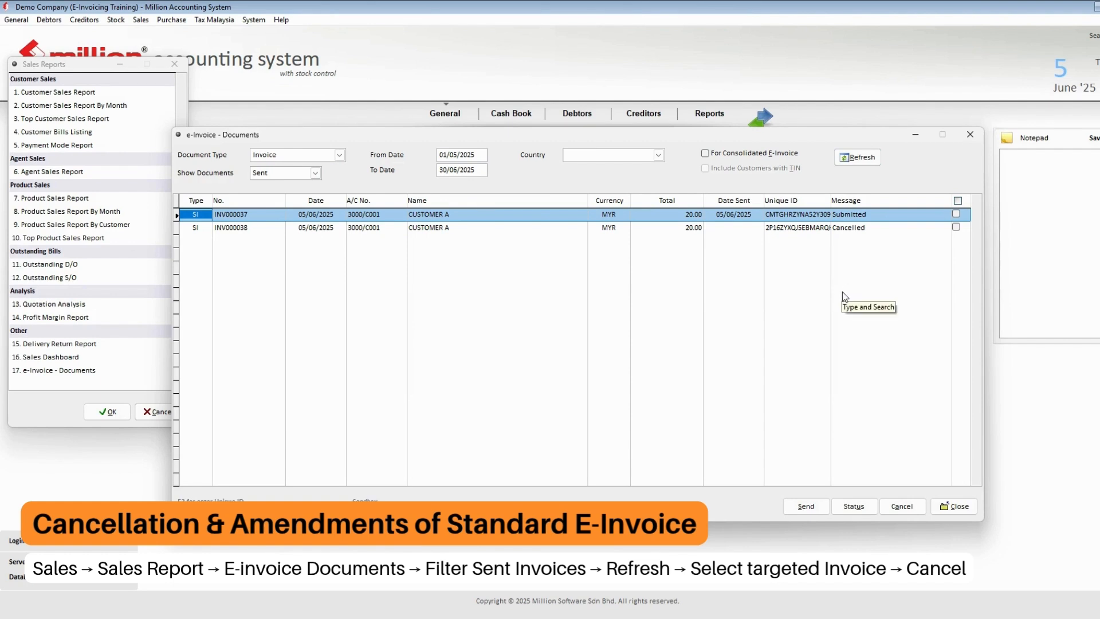
- Cancel INV000037's e-invoice for 'Wrong invoice detail', then close the report windows
left_click(956, 214)
left_click(897, 507)
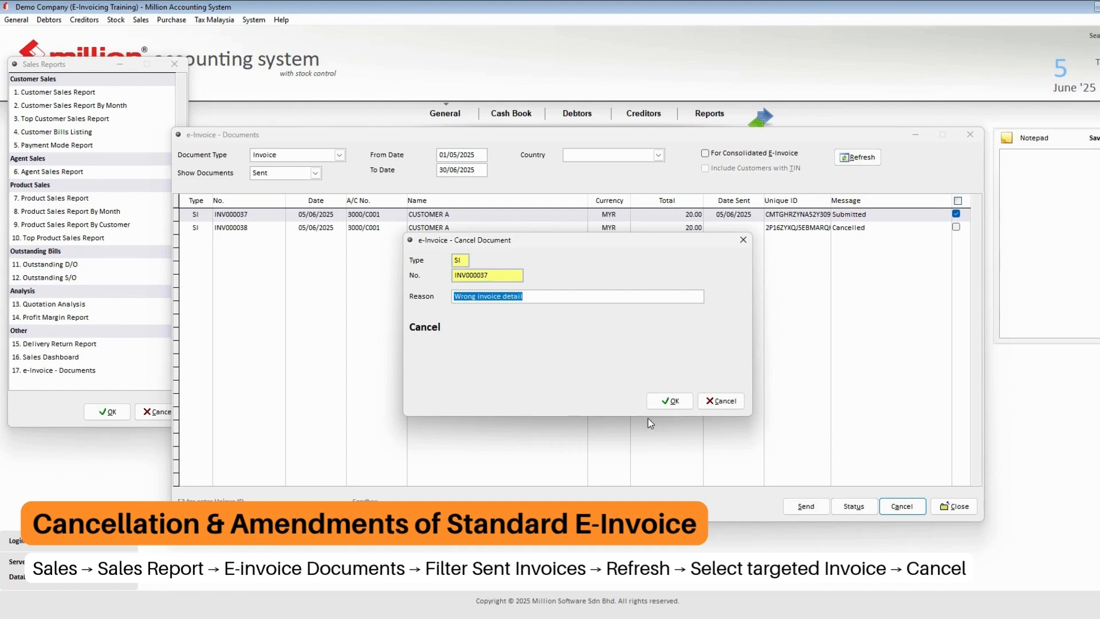
left_click(674, 402)
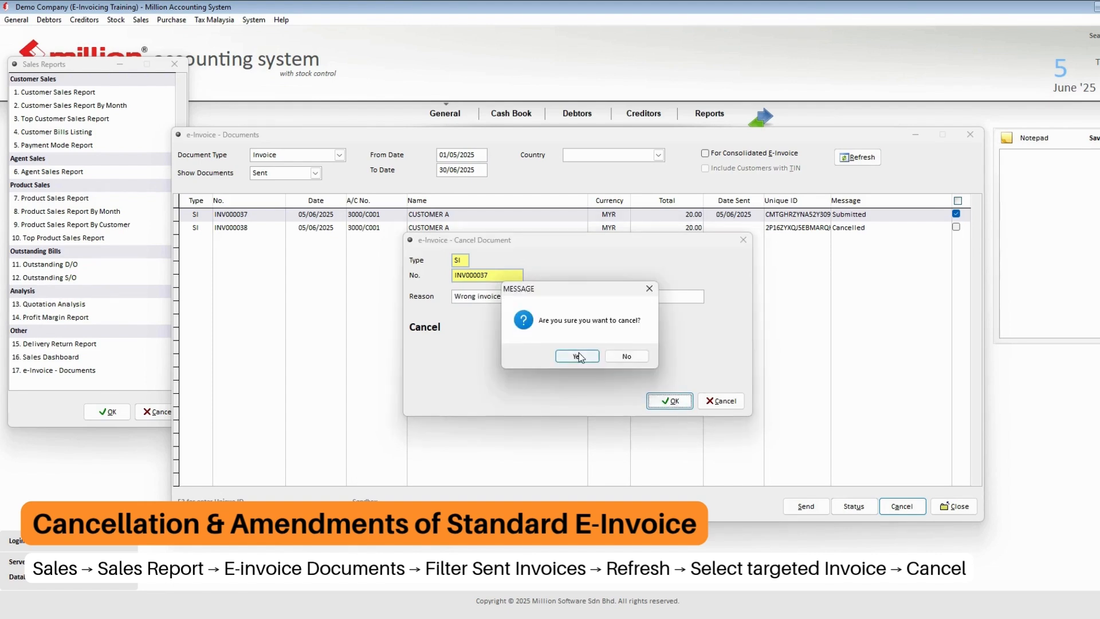
left_click(577, 356)
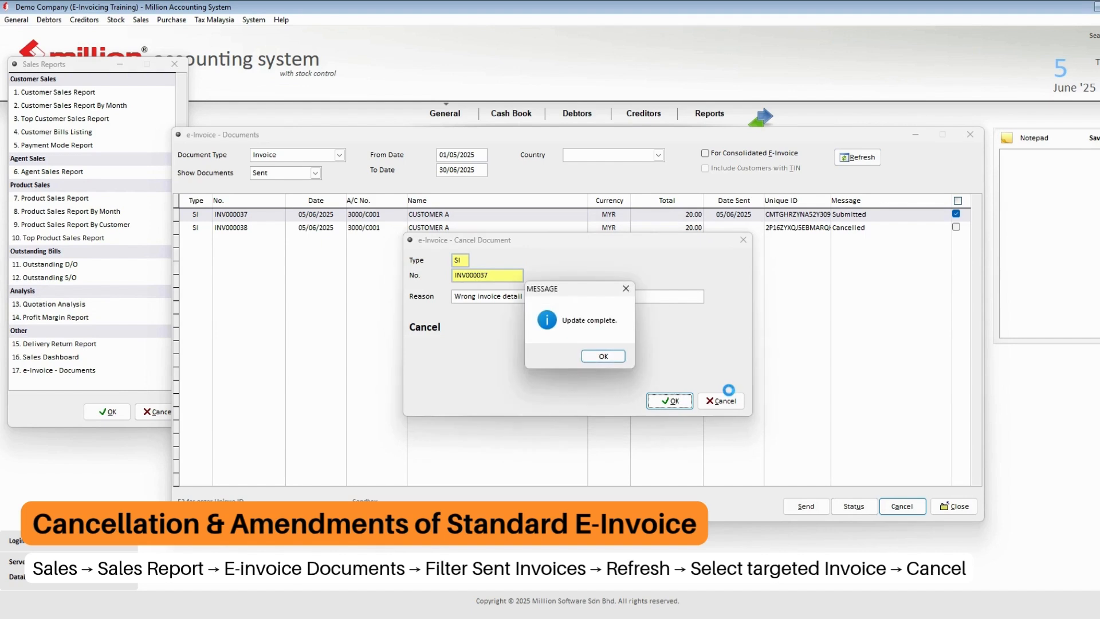
left_click(616, 359)
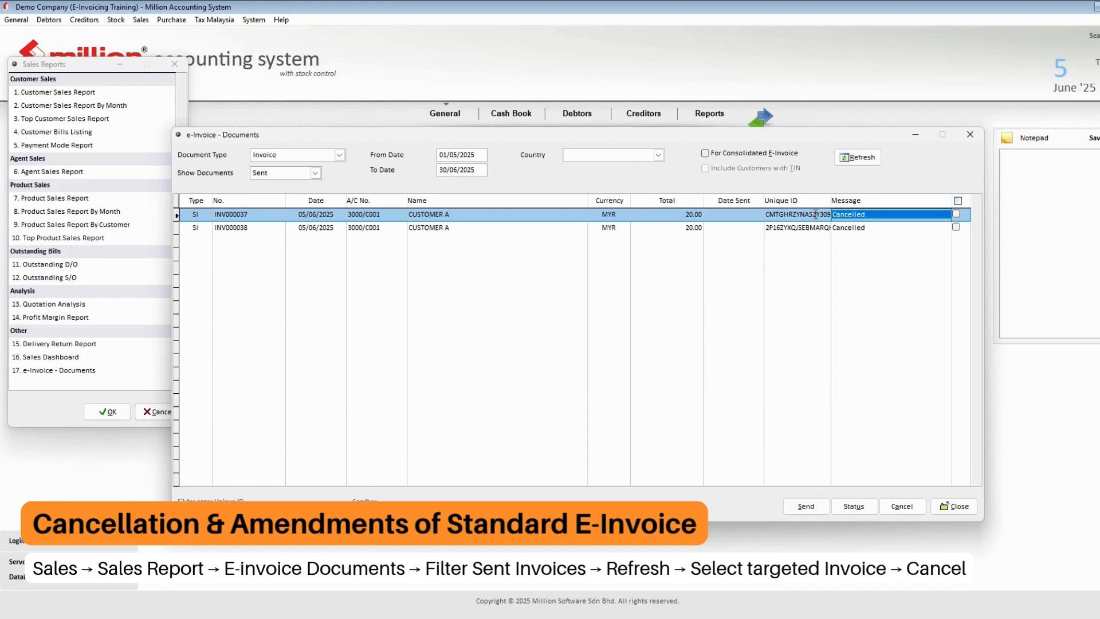
left_click(954, 507)
left_click(156, 412)
- Change the DOOR line price on invoice INV000038 to 30 and save the invoice
left_click(140, 20)
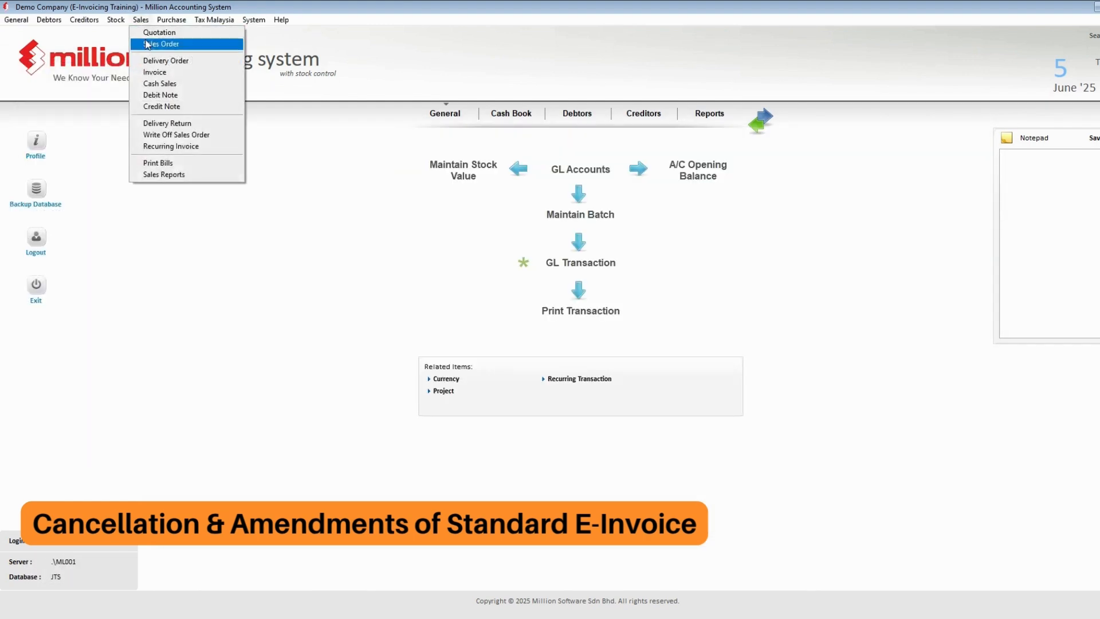
left_click(166, 71)
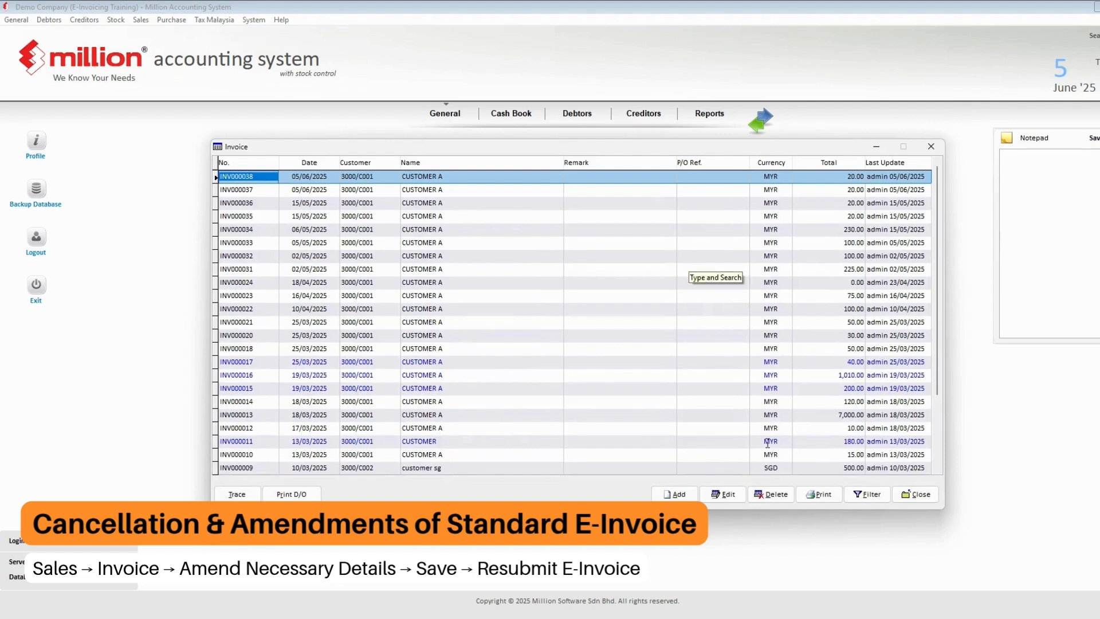
left_click(729, 495)
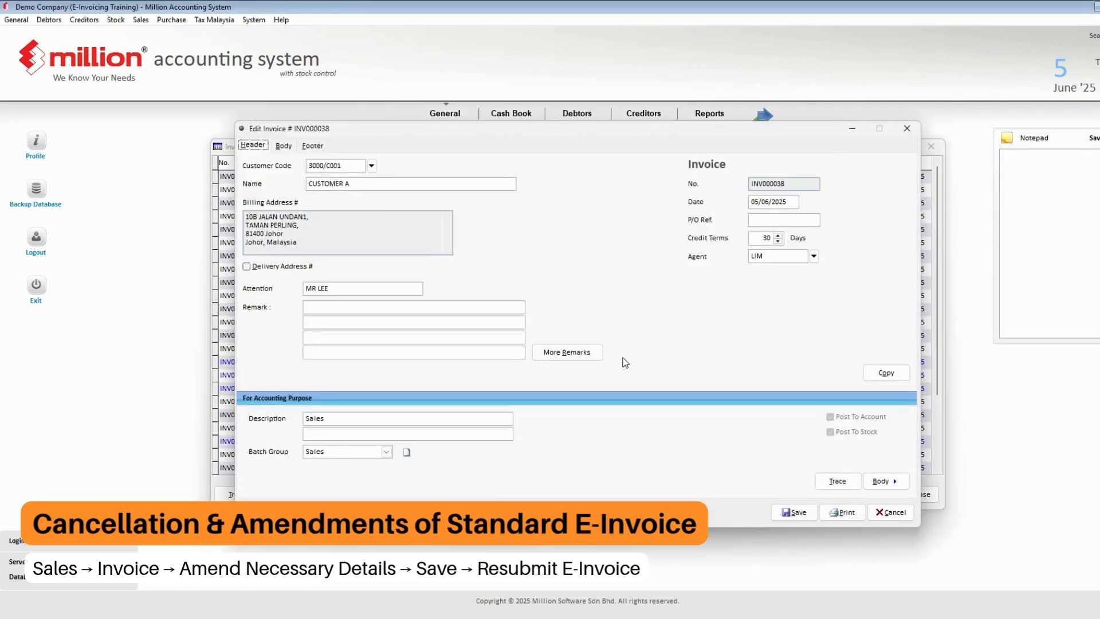
left_click(283, 146)
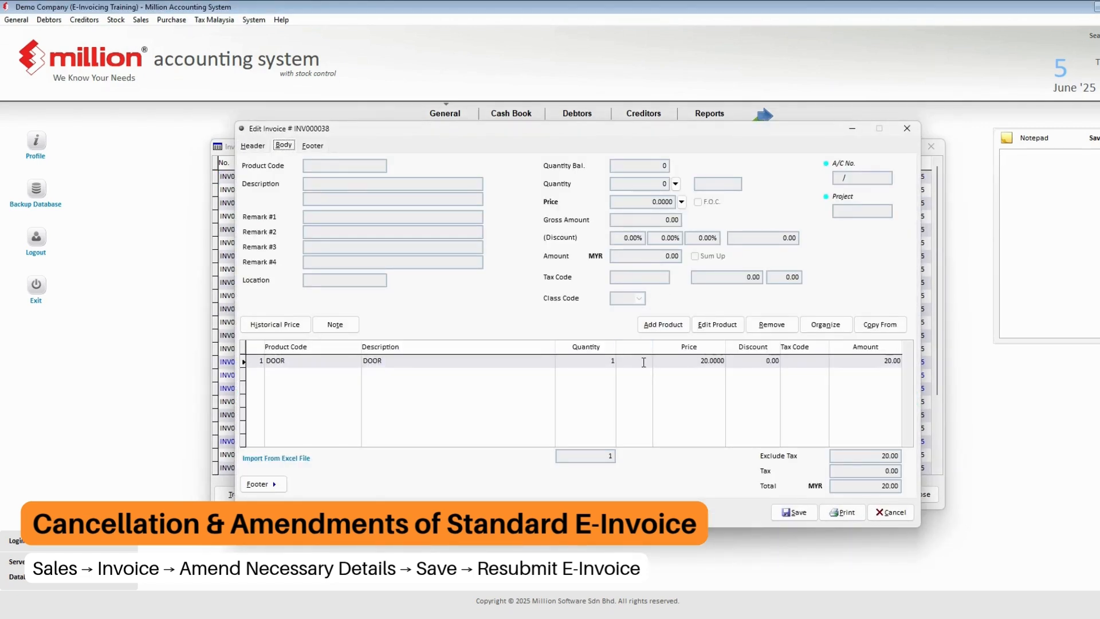
left_click(717, 325)
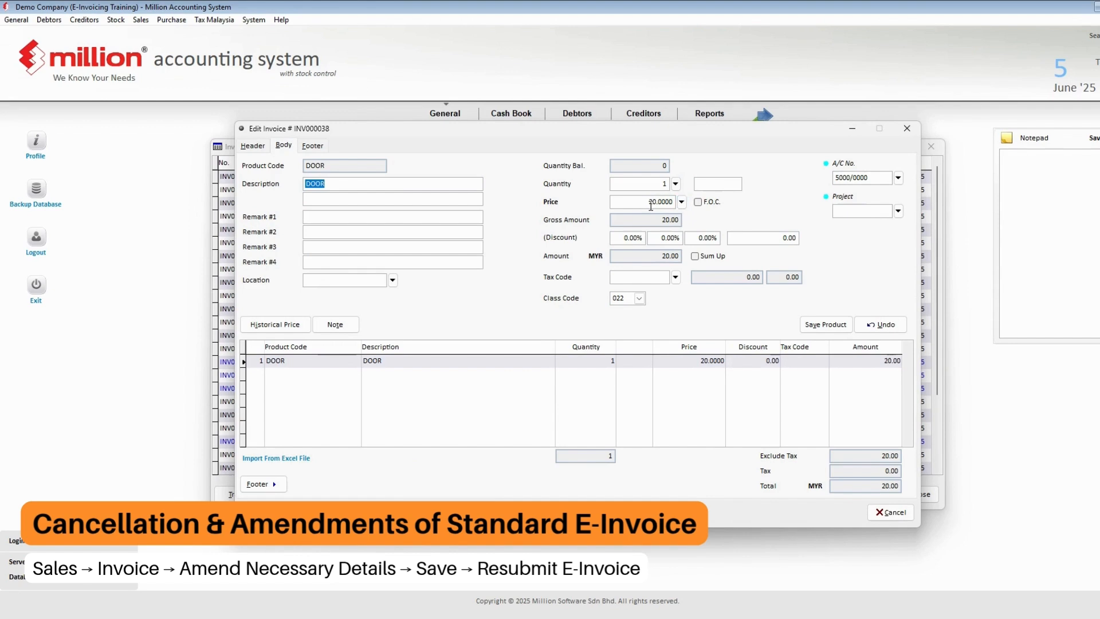
left_click(680, 204)
type("30")
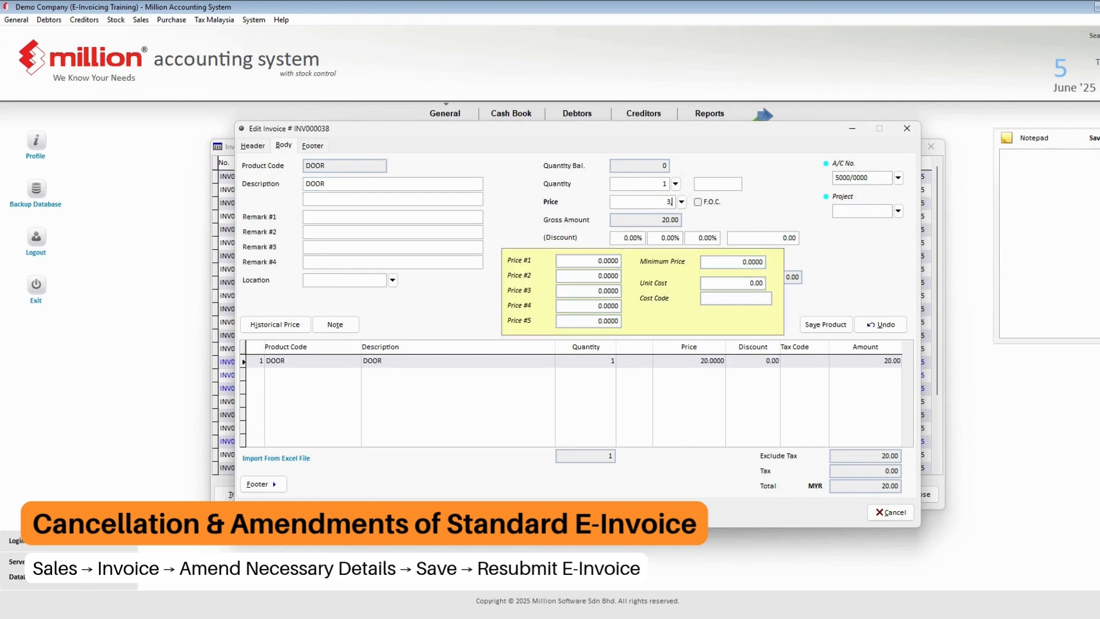
key("Tab")
left_click(826, 325)
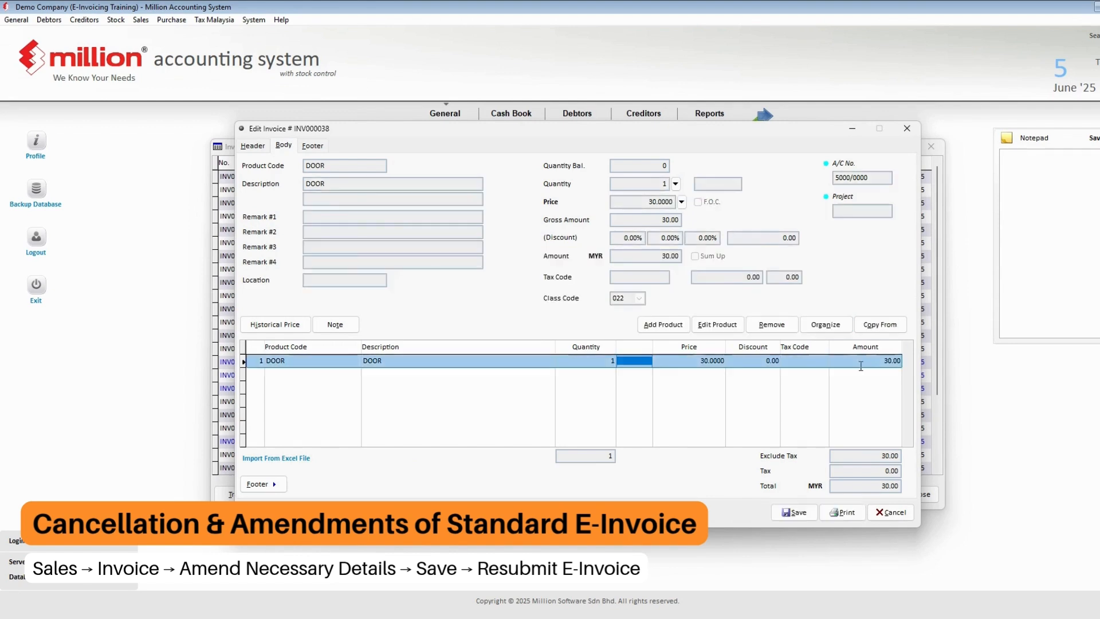
left_click(794, 513)
left_click(915, 495)
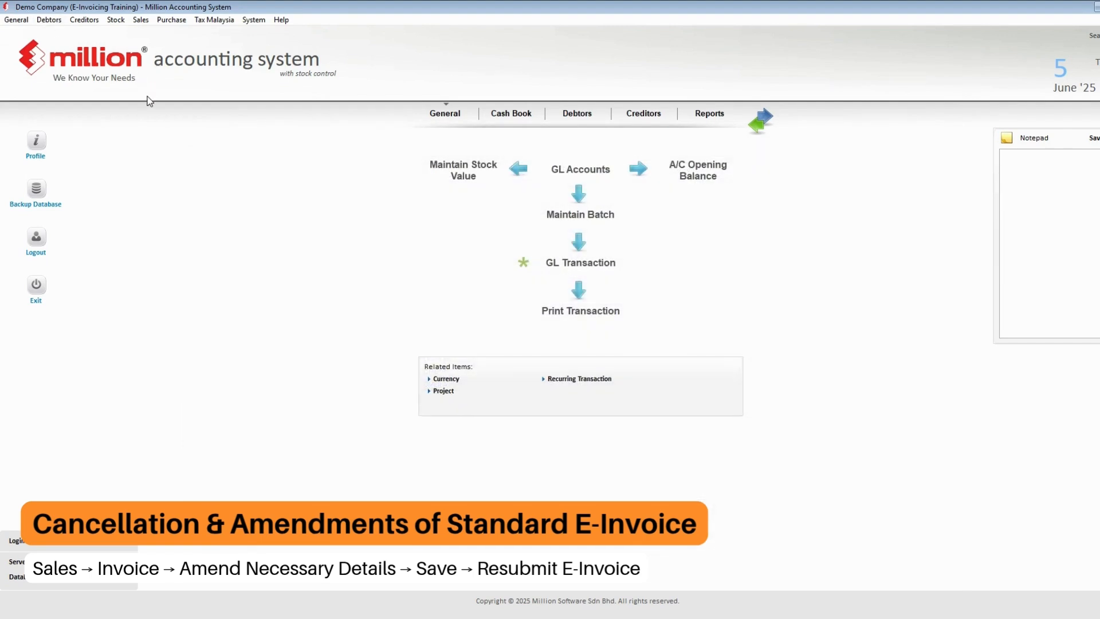
- Open e-Invoice - Documents showing only sent documents
left_click(143, 21)
left_click(173, 174)
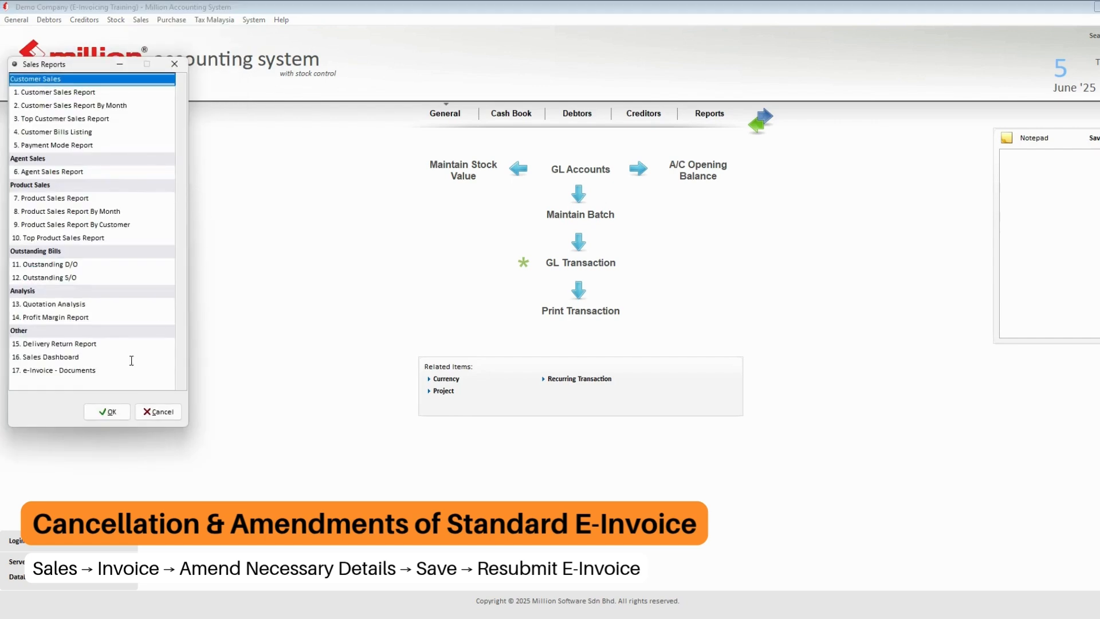
double_click(91, 369)
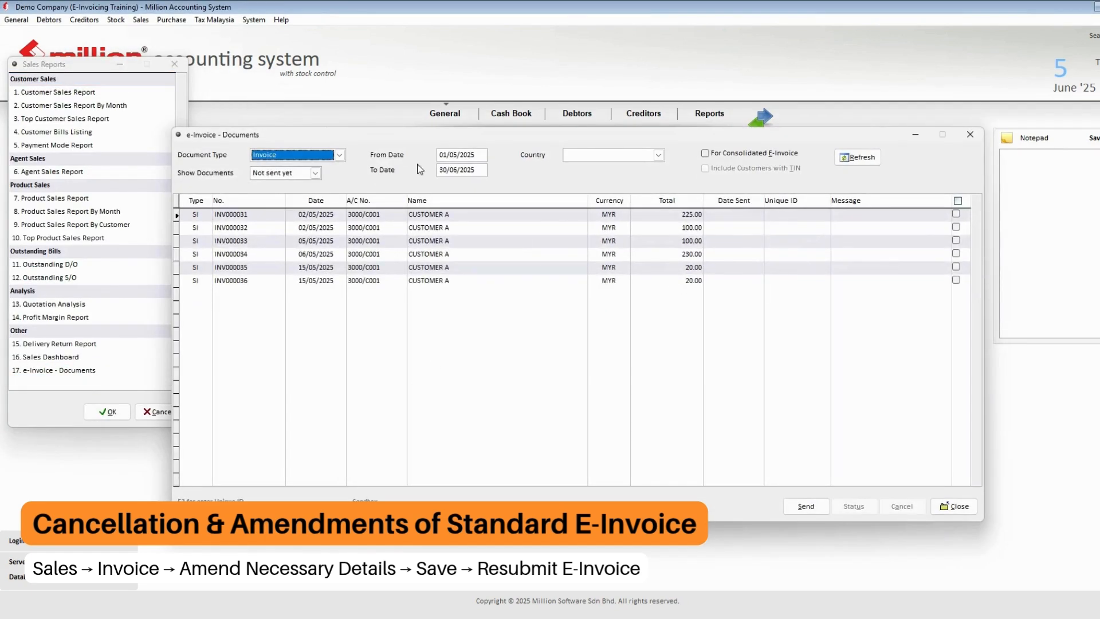
left_click(315, 173)
left_click(287, 194)
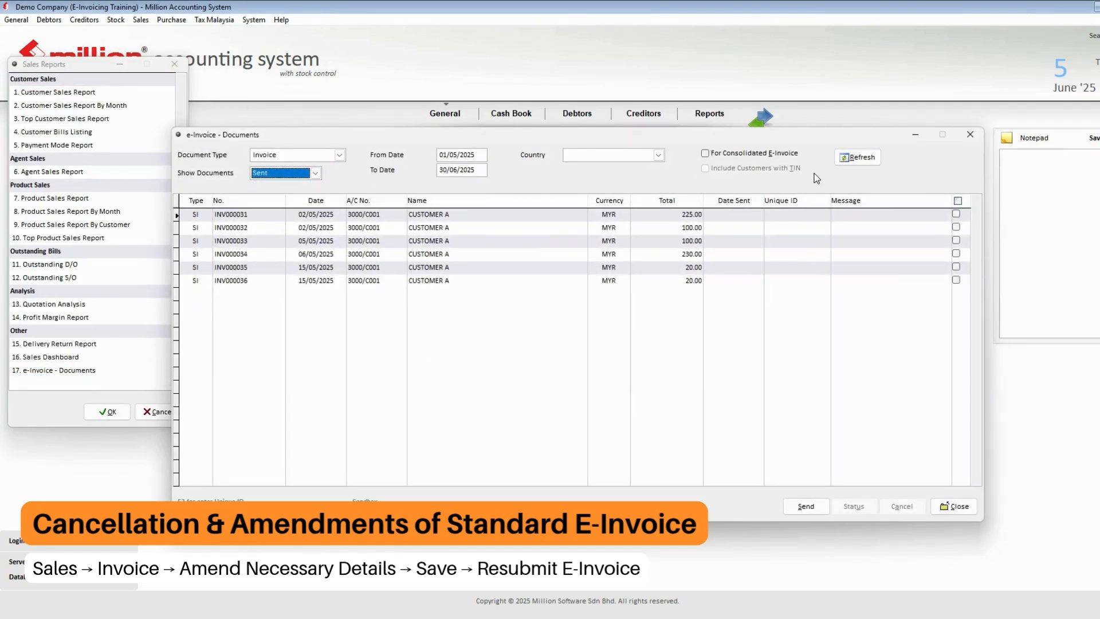
left_click(851, 161)
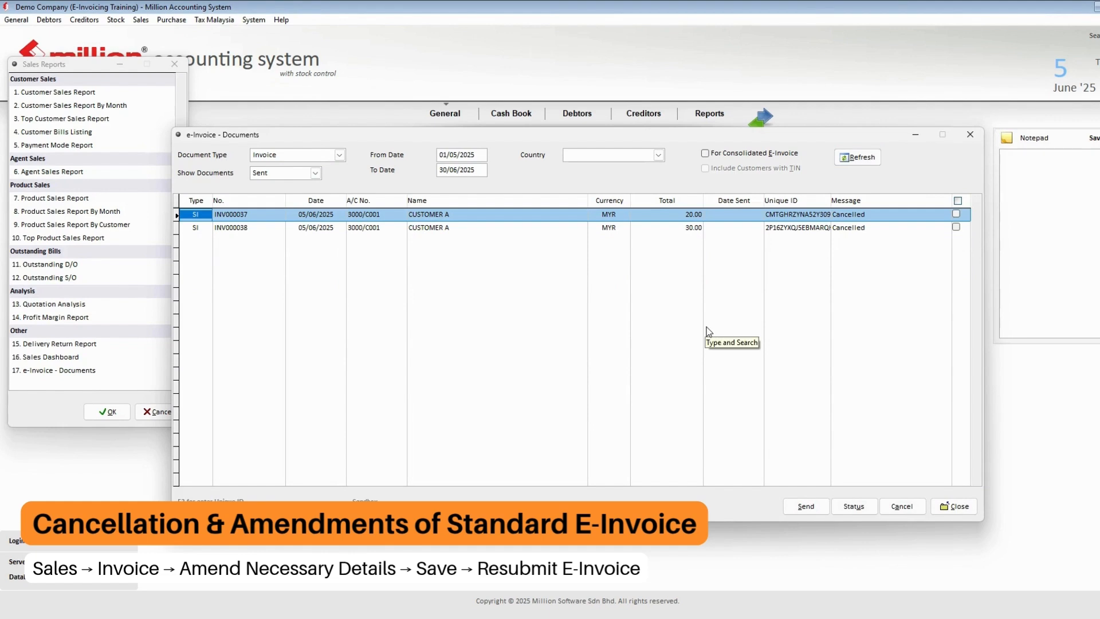
- Resend invoice INV000038 as an e-invoice and confirm it
left_click(698, 228)
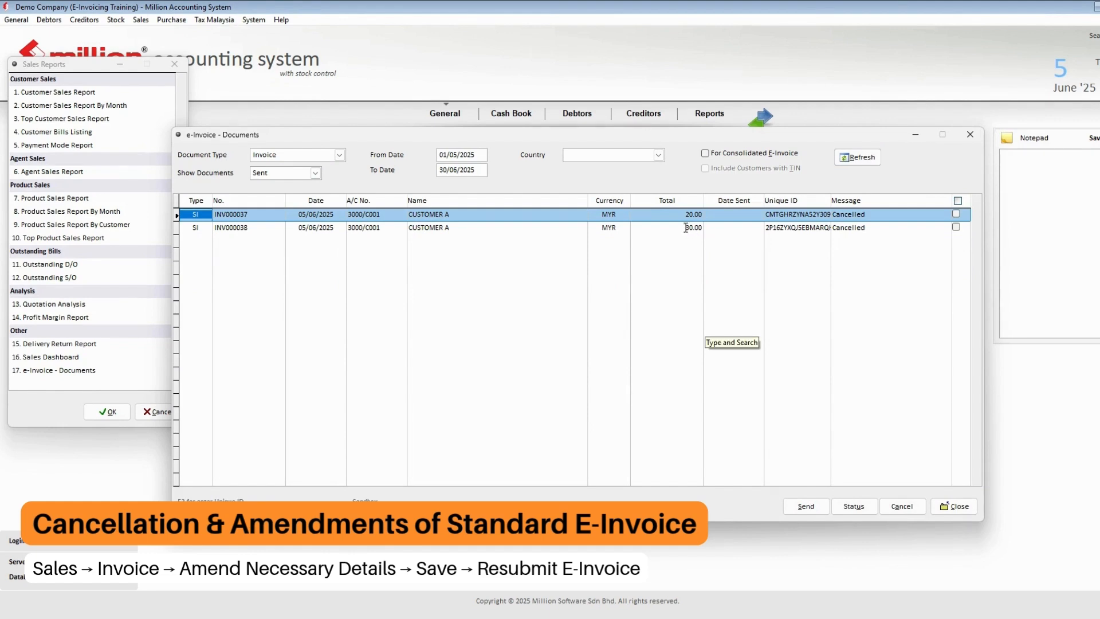
left_click(956, 228)
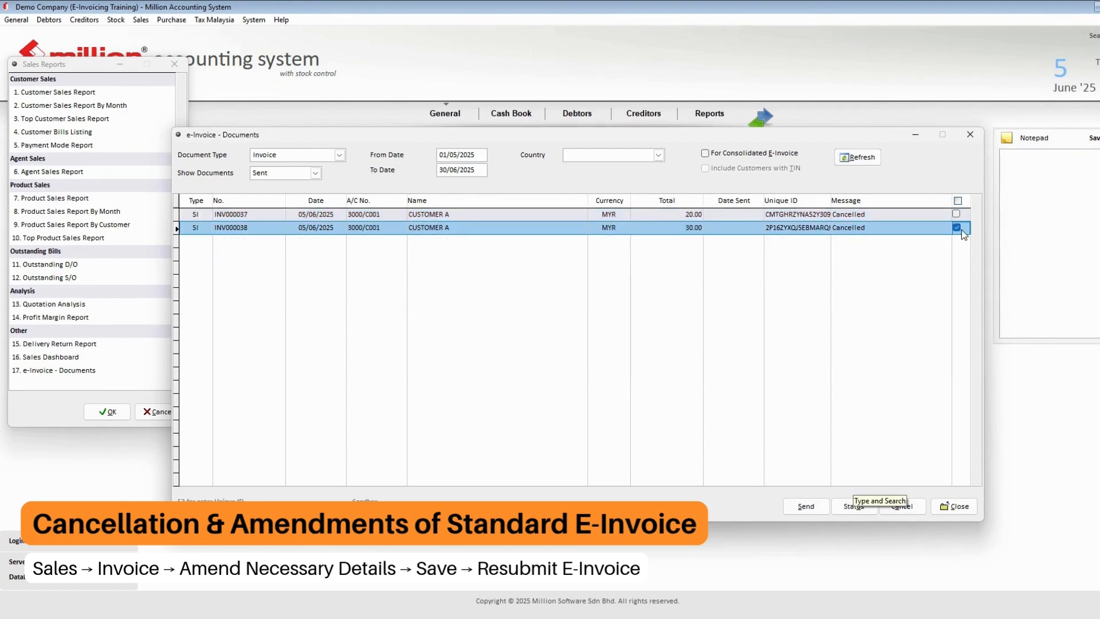
left_click(803, 507)
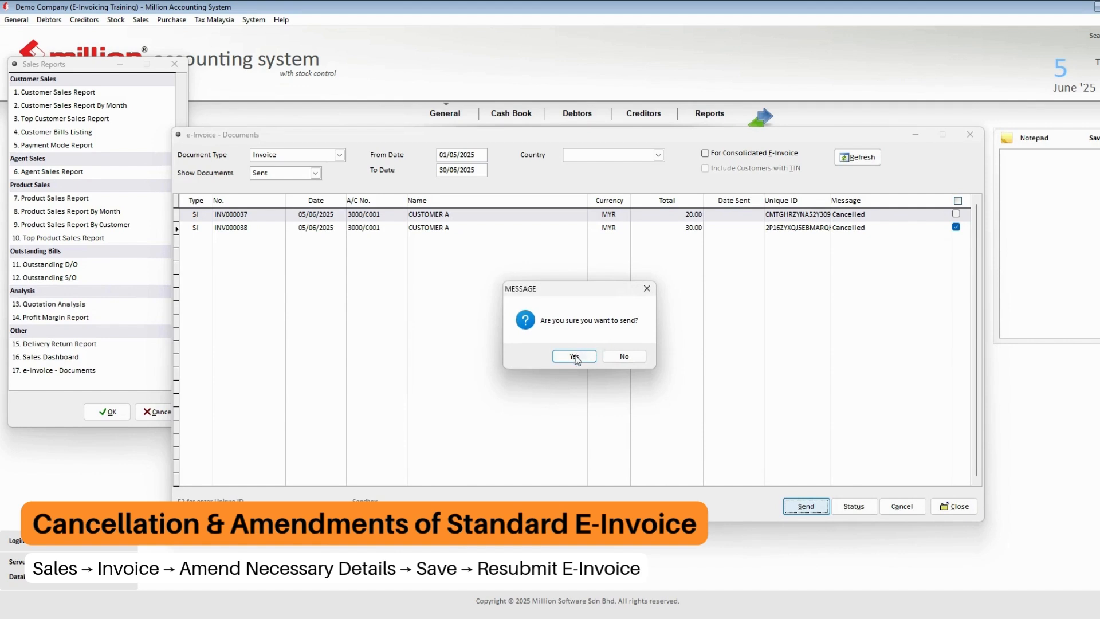
left_click(576, 357)
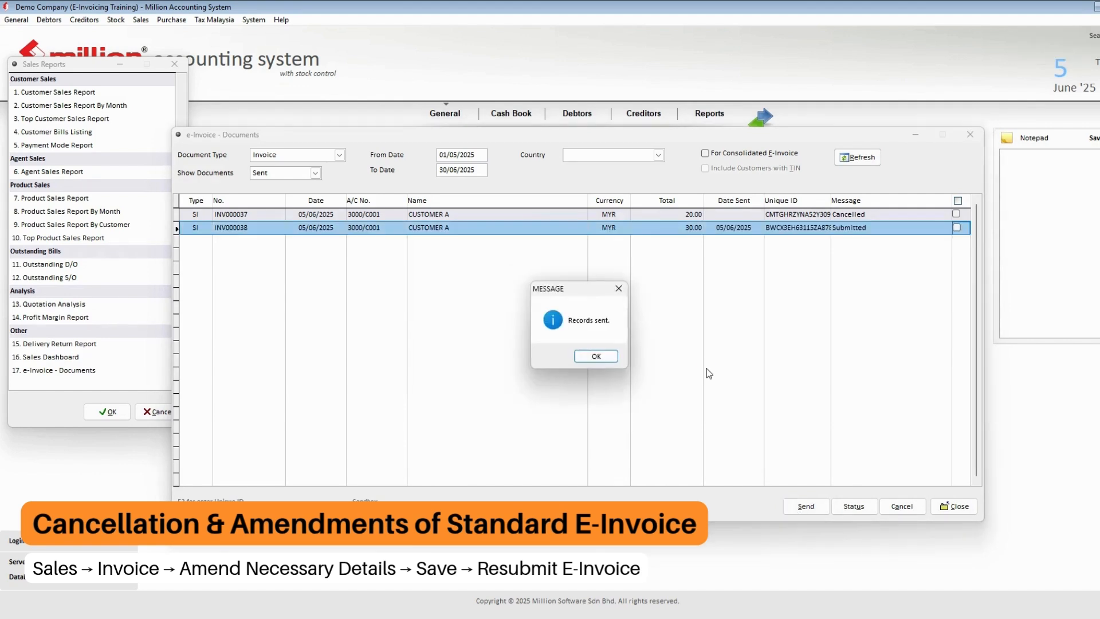
left_click(596, 356)
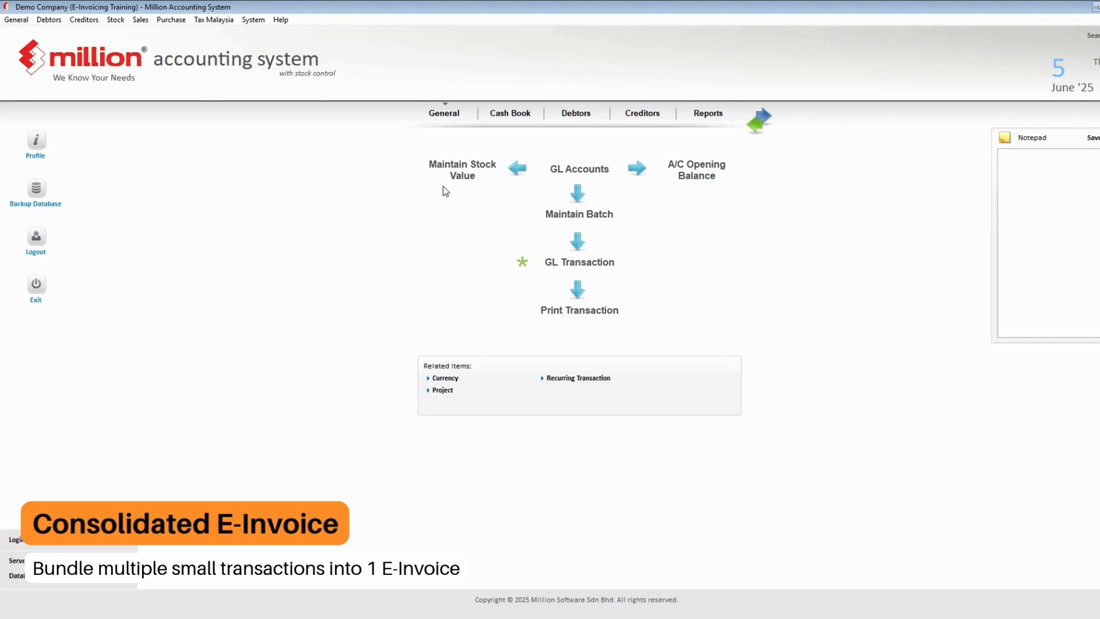
- Review the list of existing cash sales
left_click(140, 20)
left_click(158, 84)
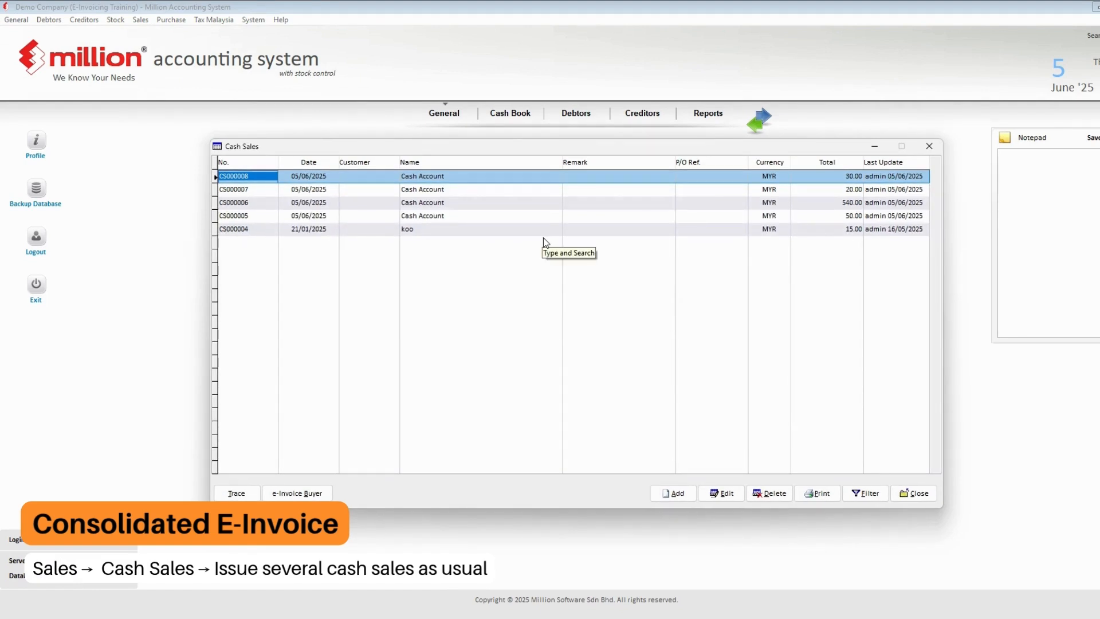
left_click(914, 493)
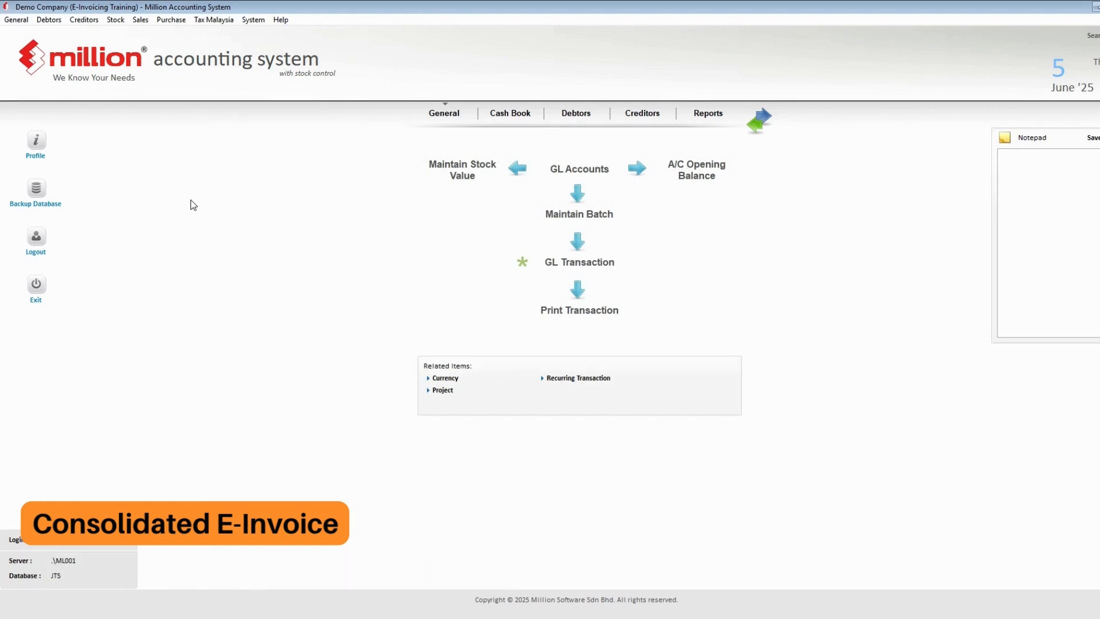
- List Cash Sales in e-Invoice - Documents, limited to consolidated e-invoice documents
left_click(141, 20)
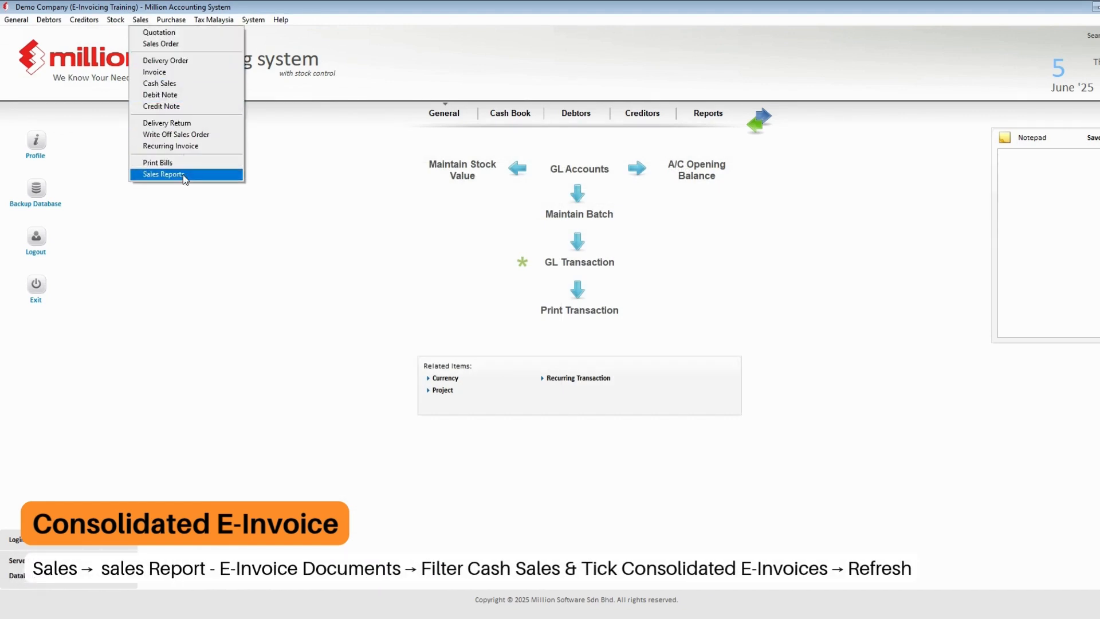
left_click(183, 174)
double_click(86, 370)
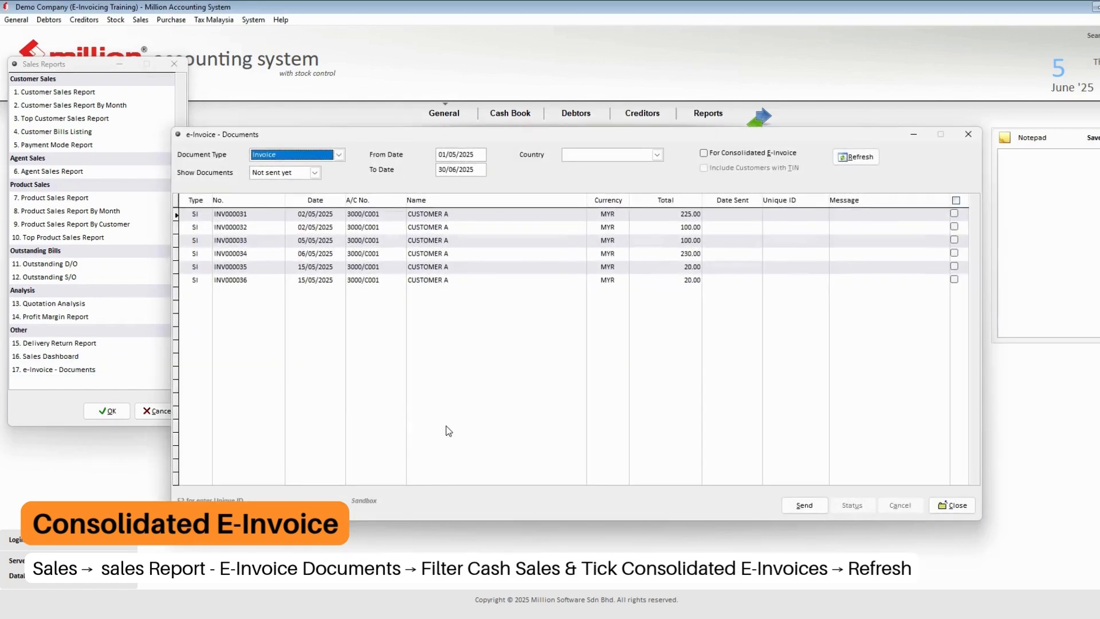
left_click(320, 158)
left_click(318, 156)
left_click(286, 174)
left_click(732, 154)
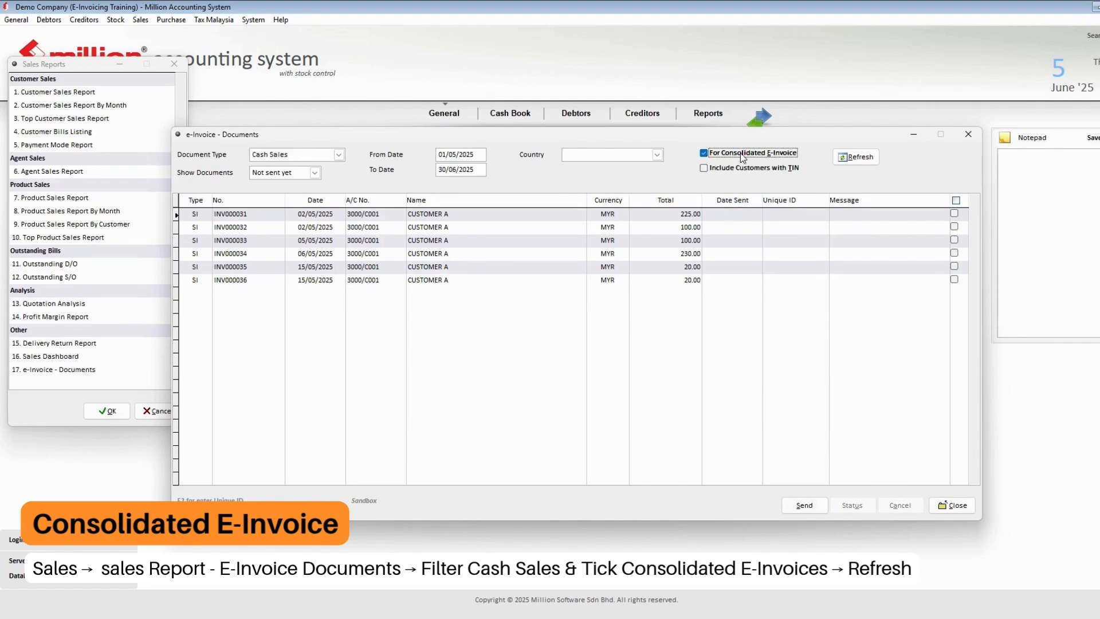
left_click(851, 160)
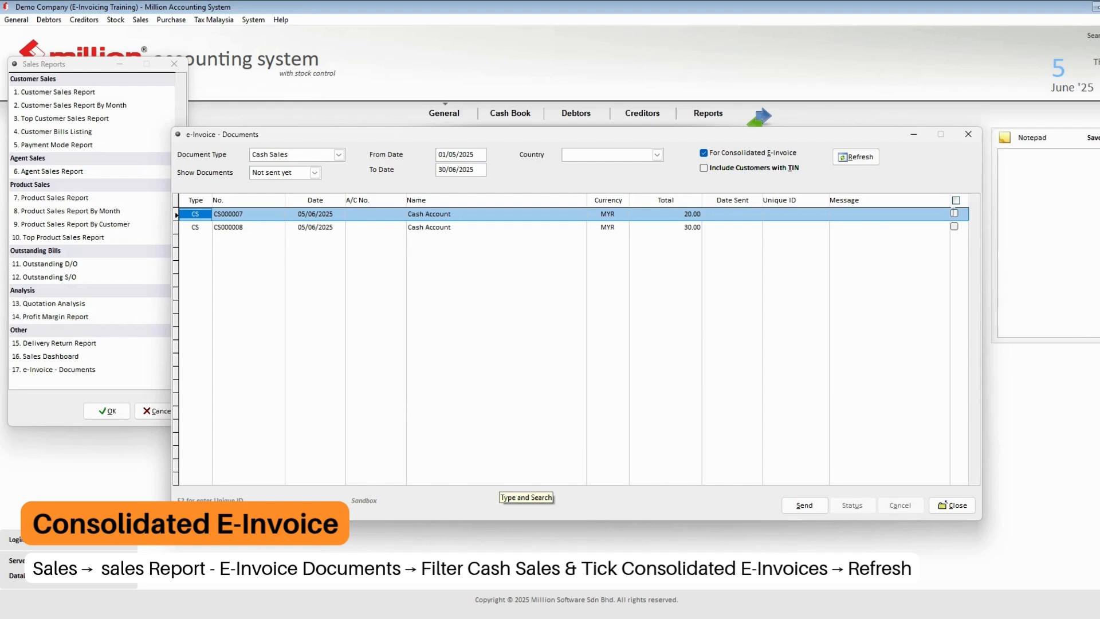
- Tick CS000007 and CS000008 and send them as a consolidated e-invoice
left_click(956, 200)
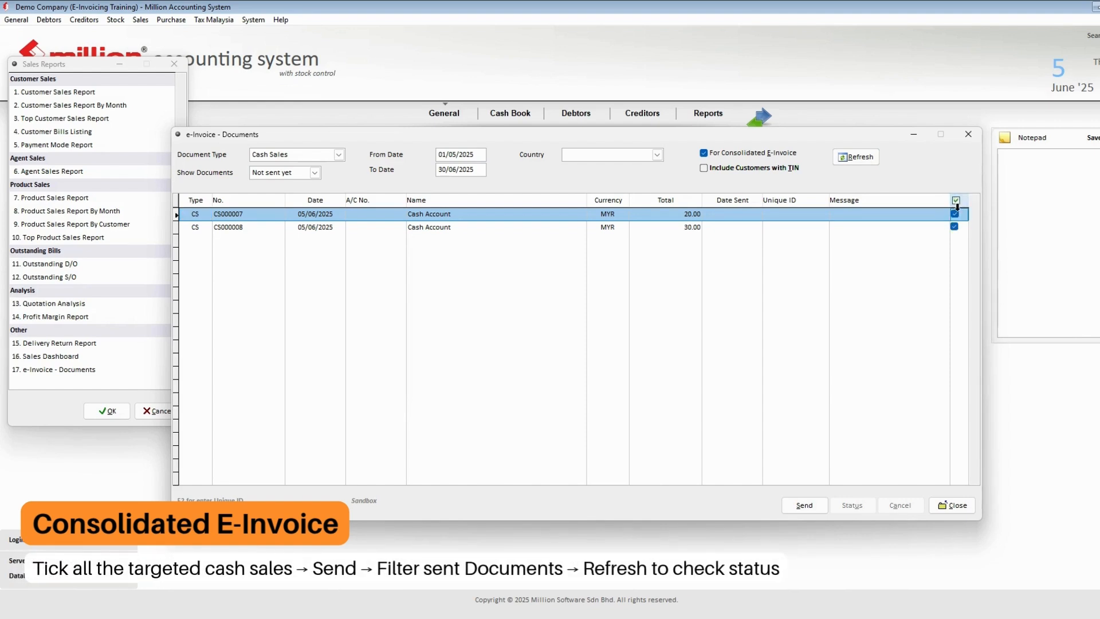
left_click(805, 505)
left_click(579, 356)
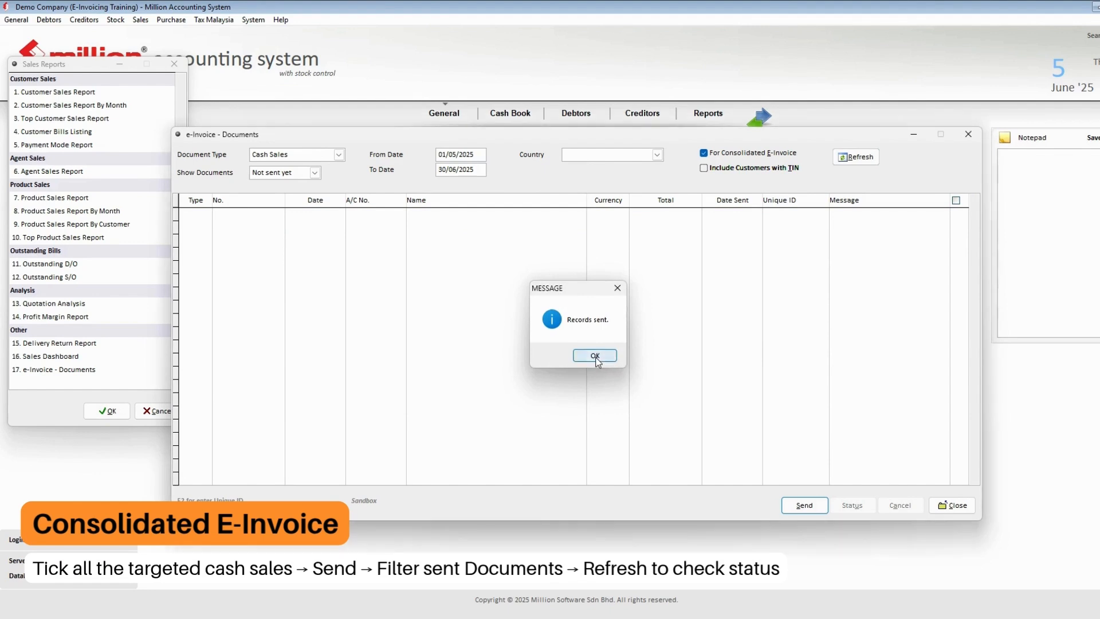
left_click(596, 356)
- Switch the list to show sent documents
left_click(315, 173)
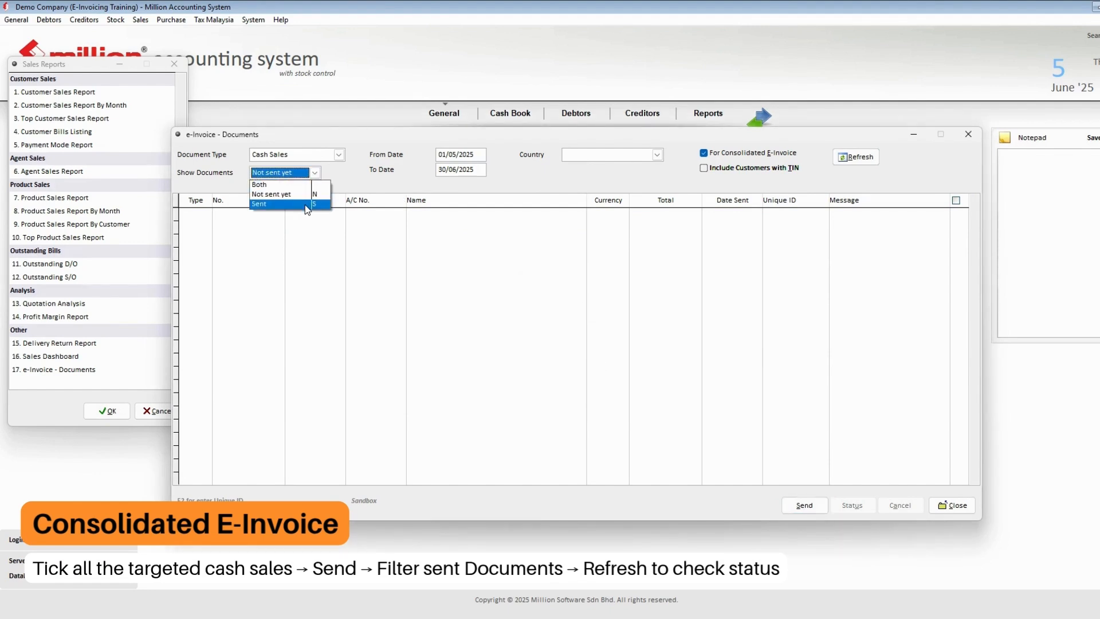
left_click(305, 204)
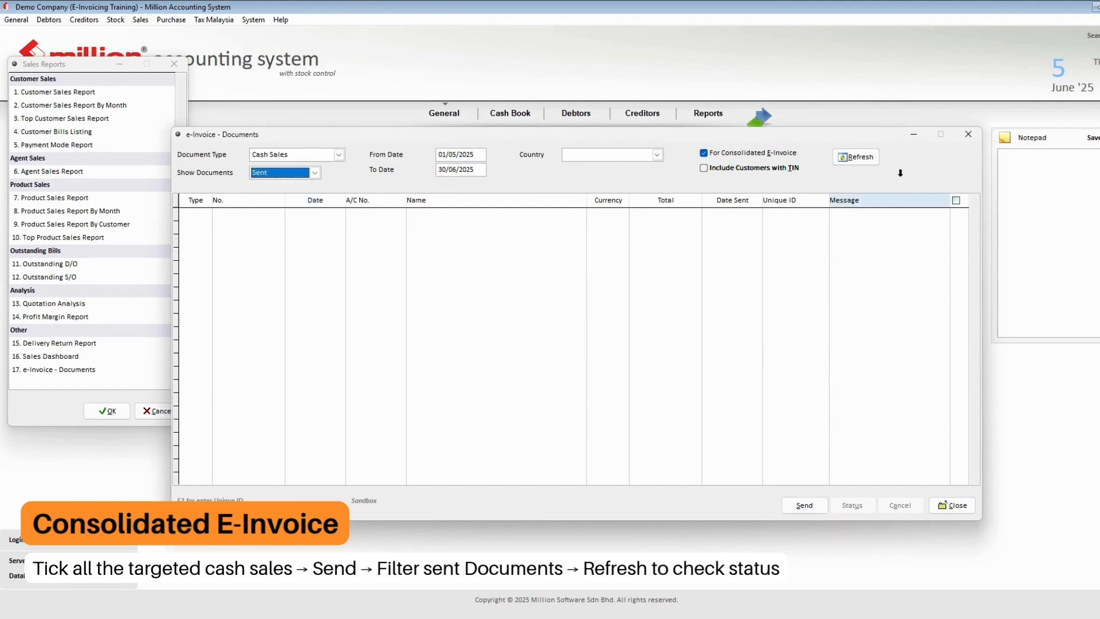
left_click(862, 156)
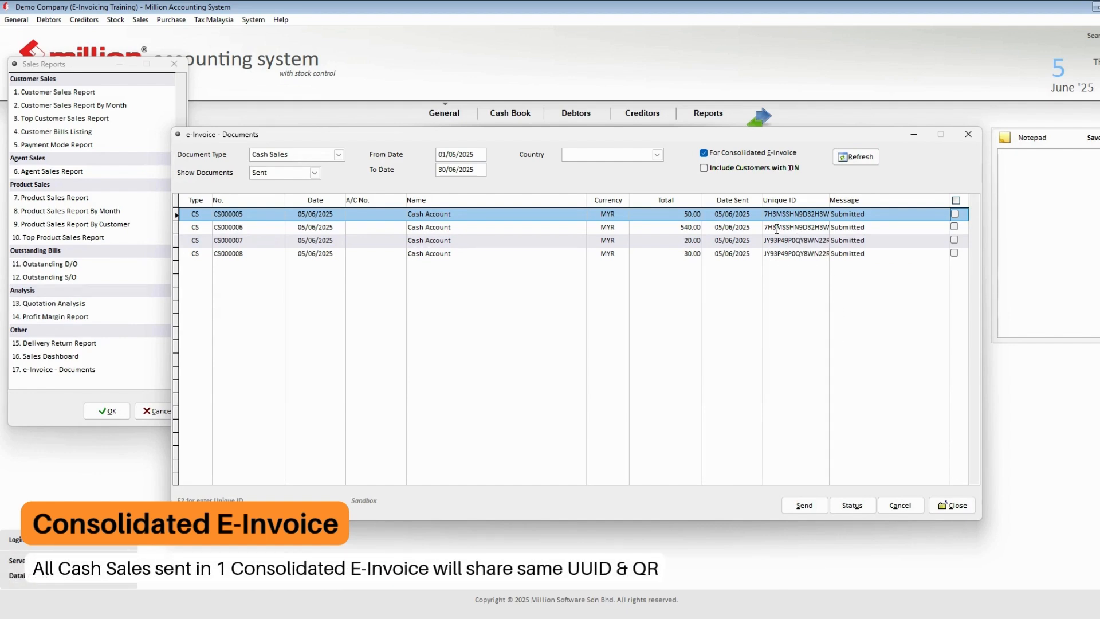
- Compare the unique IDs of CS000005 and CS000006
left_click_drag(782, 216, 819, 224)
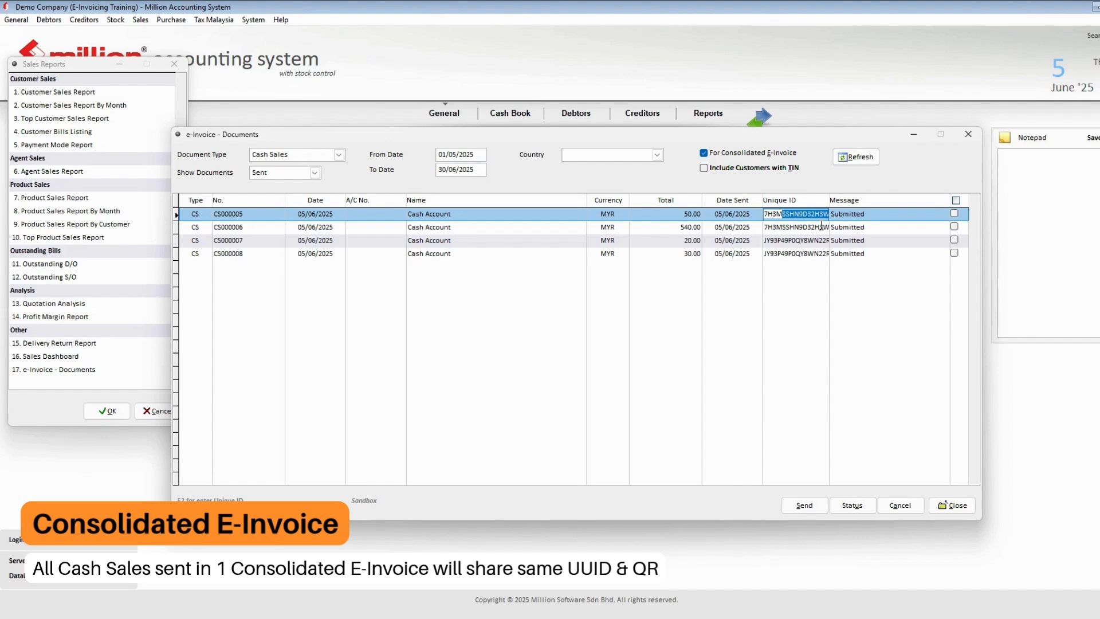
left_click_drag(822, 226, 765, 216)
left_click(769, 214)
left_click_drag(764, 227, 830, 233)
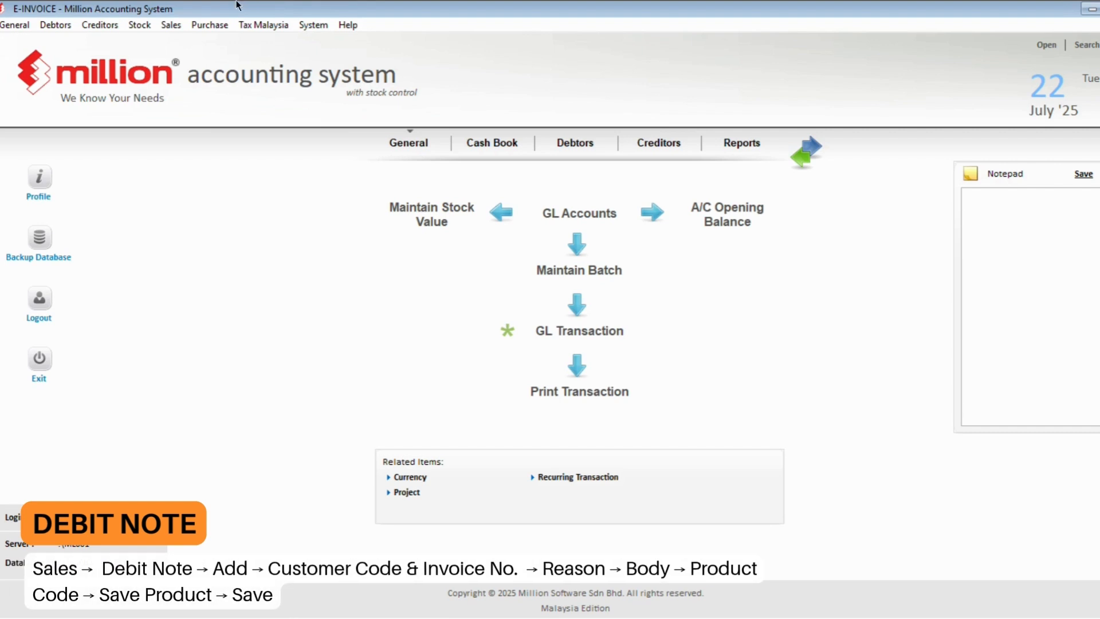
- Open the Debit Note list and start a new debit note
left_click(172, 26)
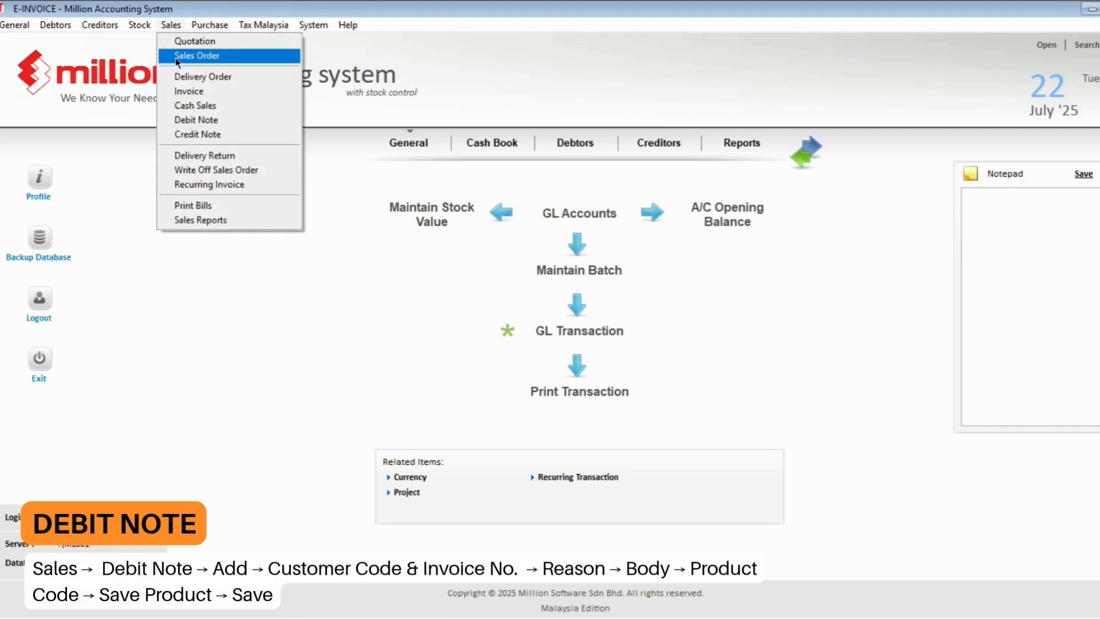
left_click(198, 120)
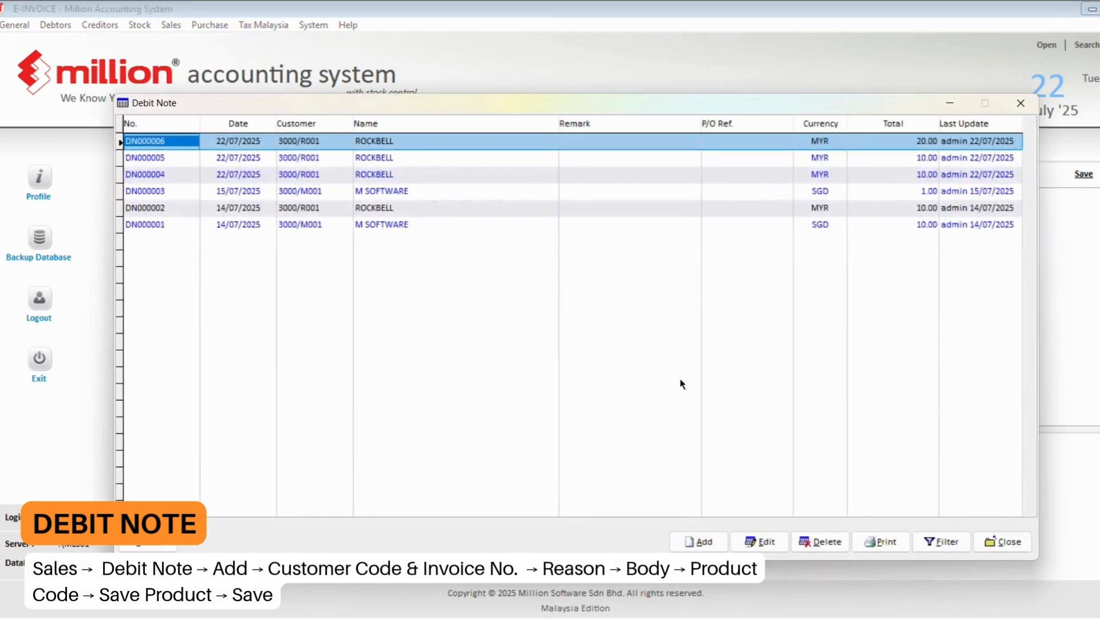
left_click(708, 543)
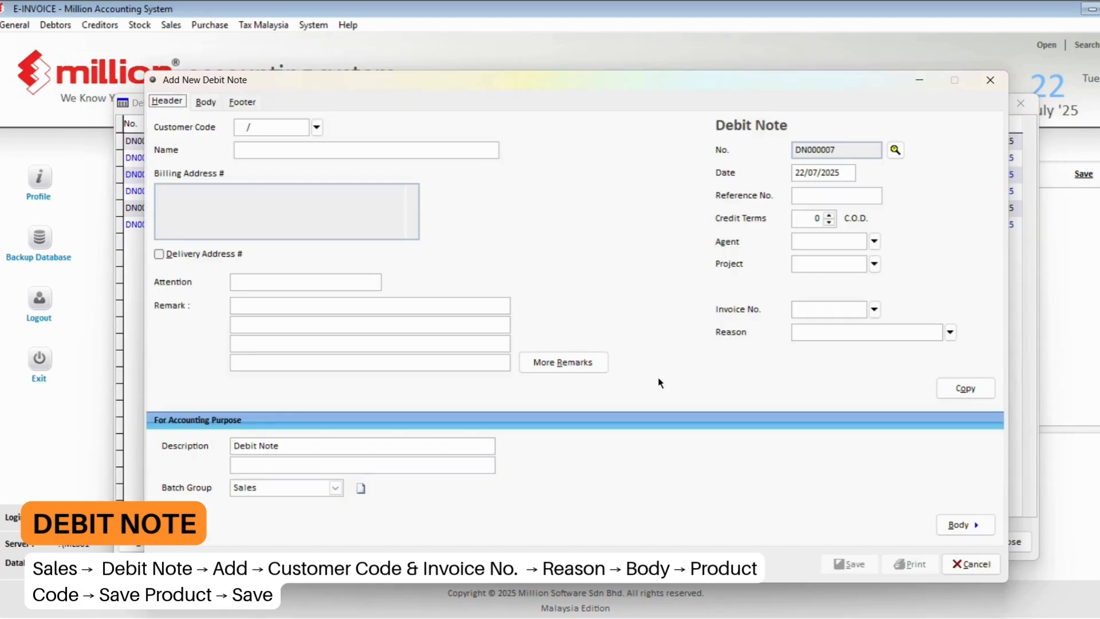
- Set the debit note customer to ROCKBELL (3000/R001) and link invoice INV000002
left_click(317, 127)
left_click(361, 181)
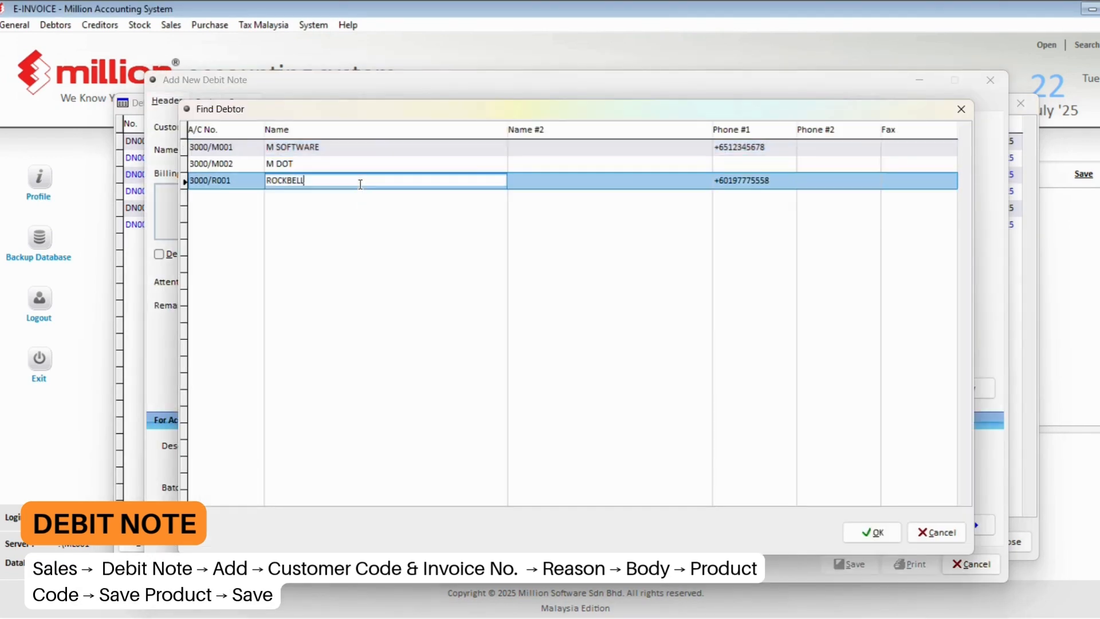
double_click(360, 181)
left_click(874, 313)
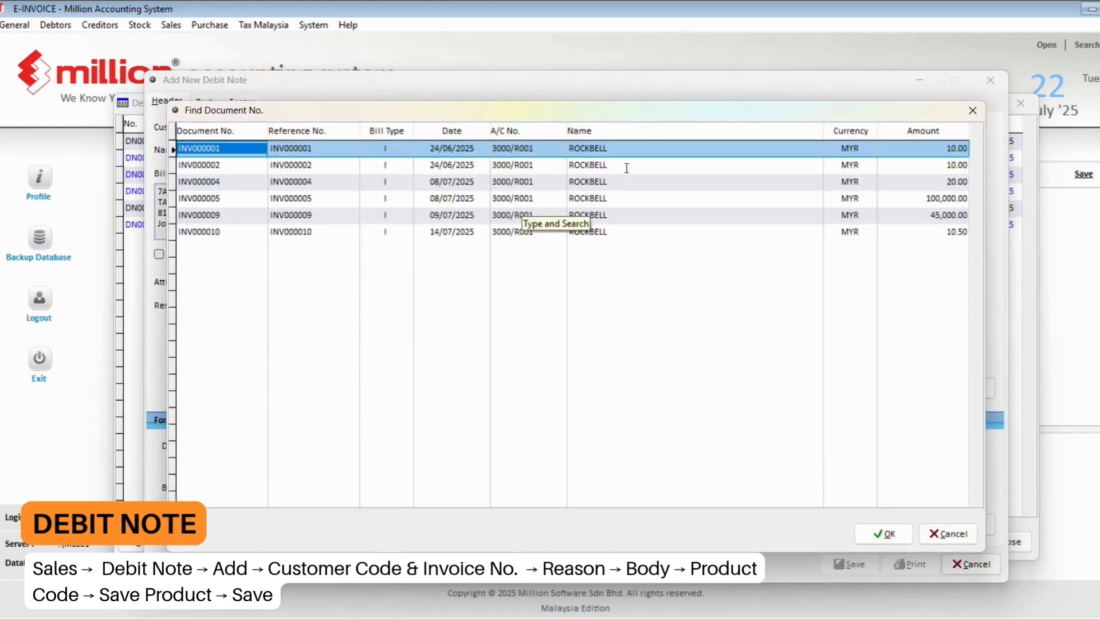
left_click(627, 168)
left_click(884, 534)
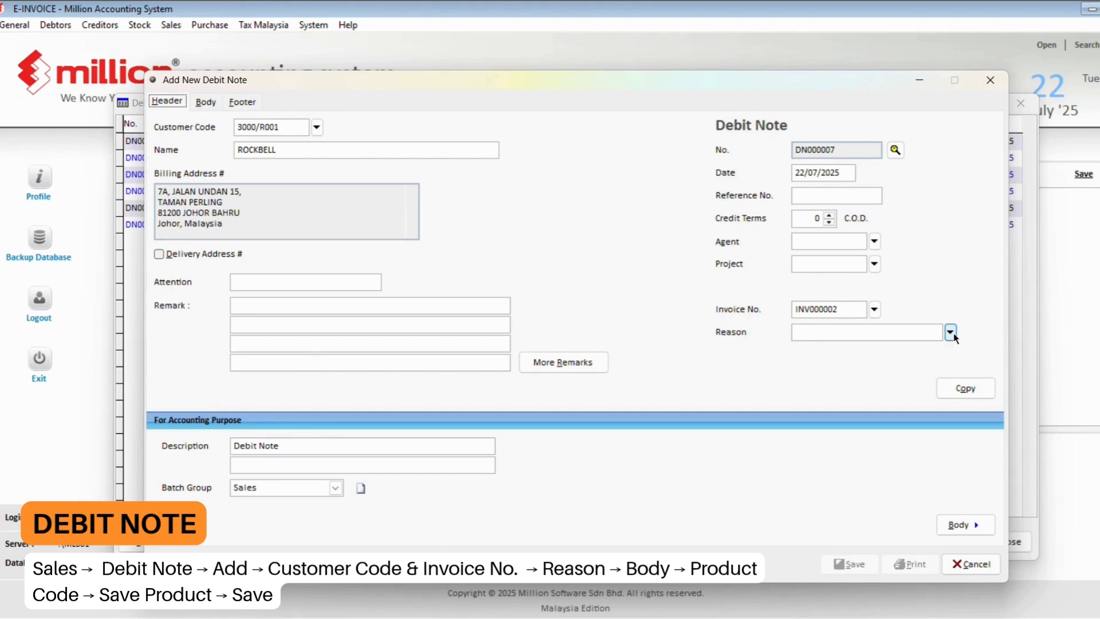
- Set the debit note reason to Over supply of goods or services
left_click(951, 332)
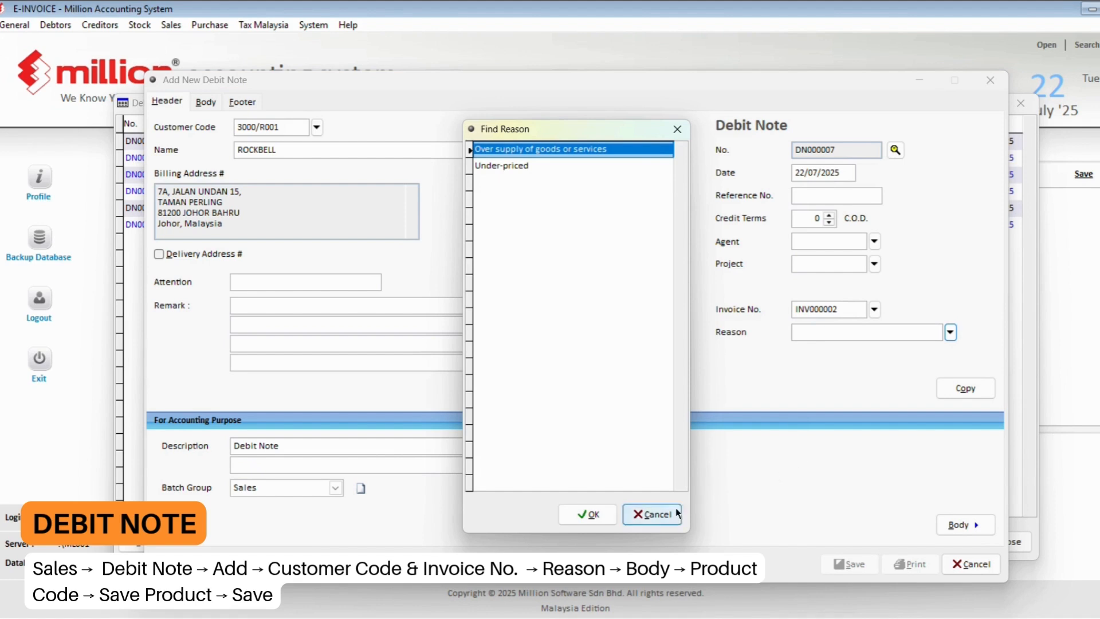
left_click(653, 514)
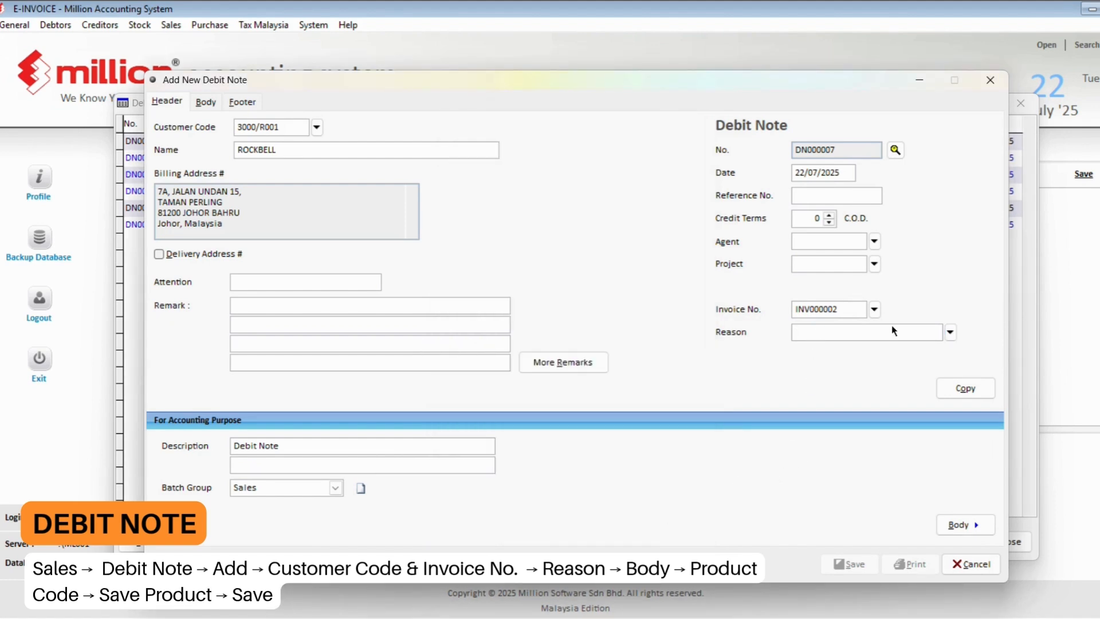
left_click(951, 332)
key("Return")
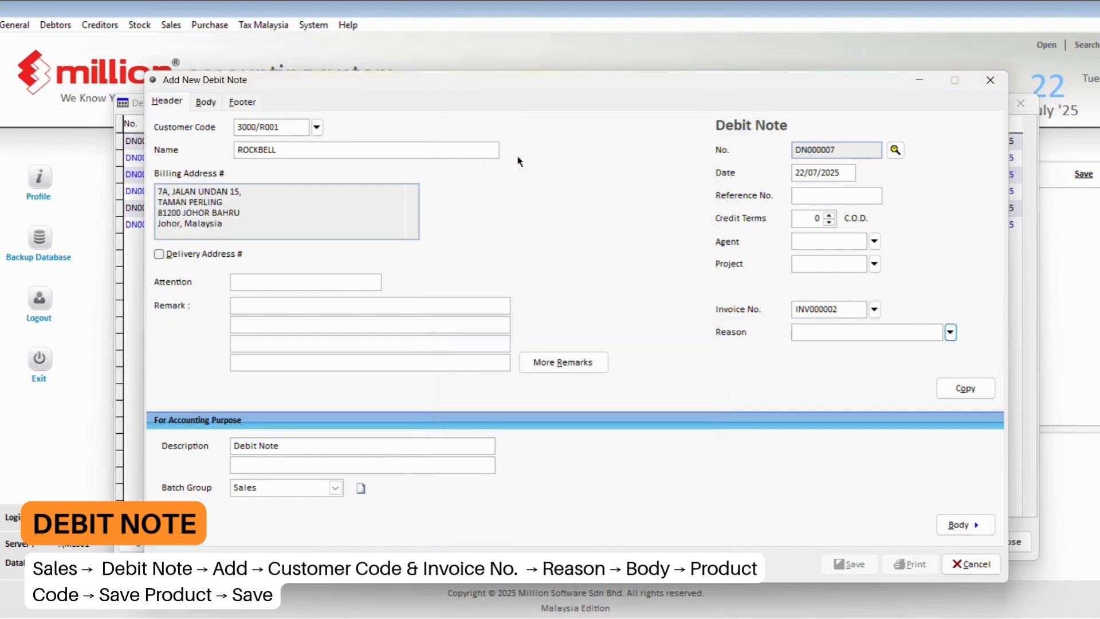
- Add product 1002 (IPHONE 15 PRO MAX) at price 10 to the debit note
left_click(195, 104)
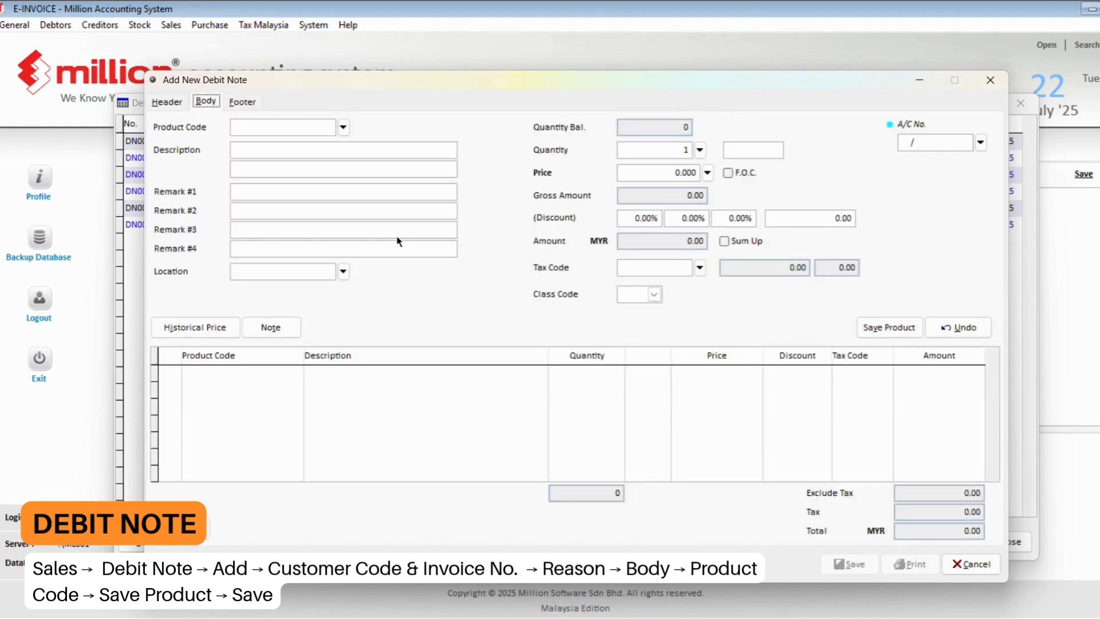
left_click(343, 127)
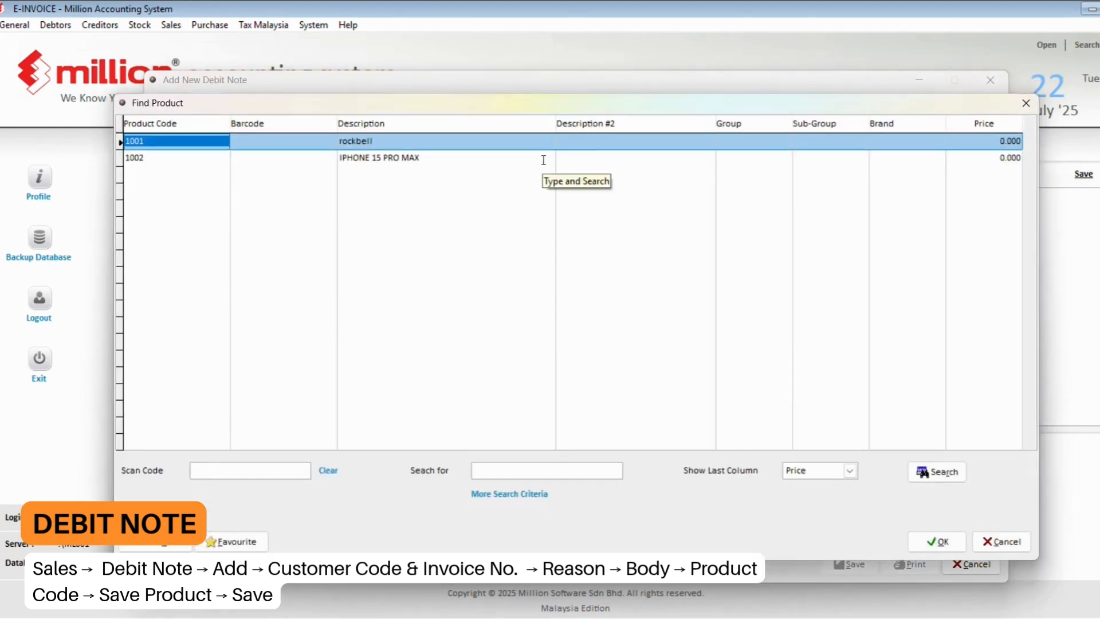
double_click(544, 158)
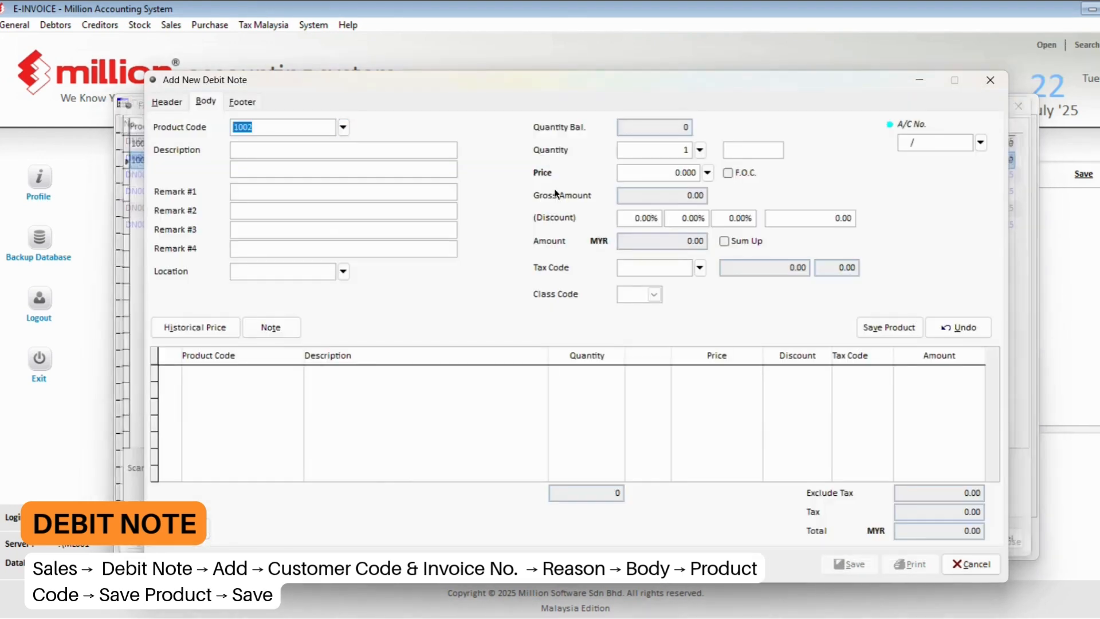
left_click(673, 172)
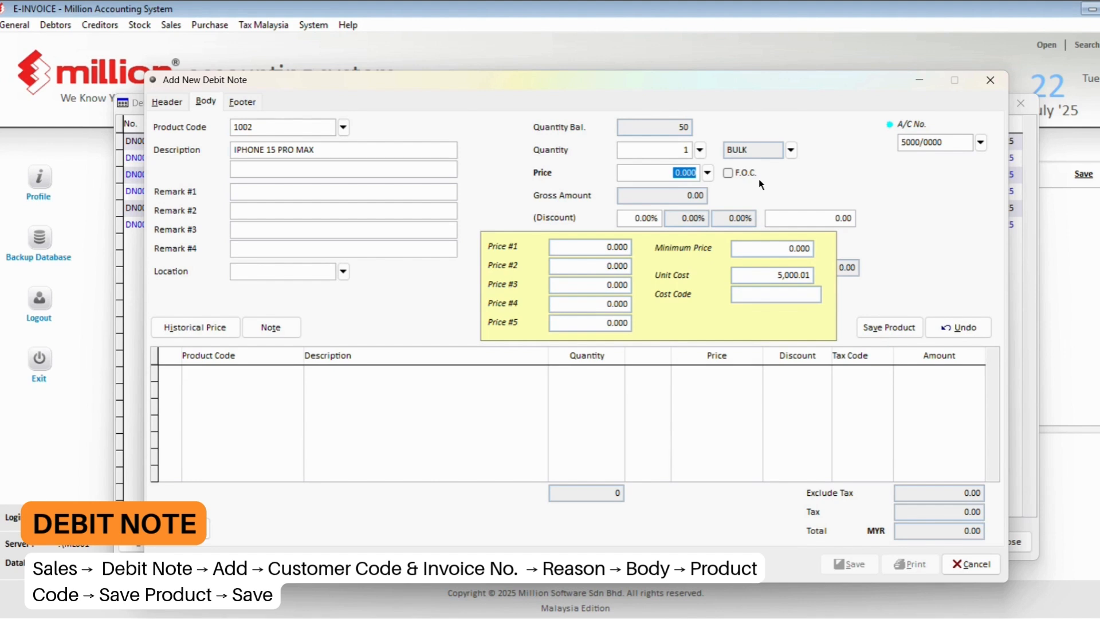
type("10")
key("Return")
left_click(885, 334)
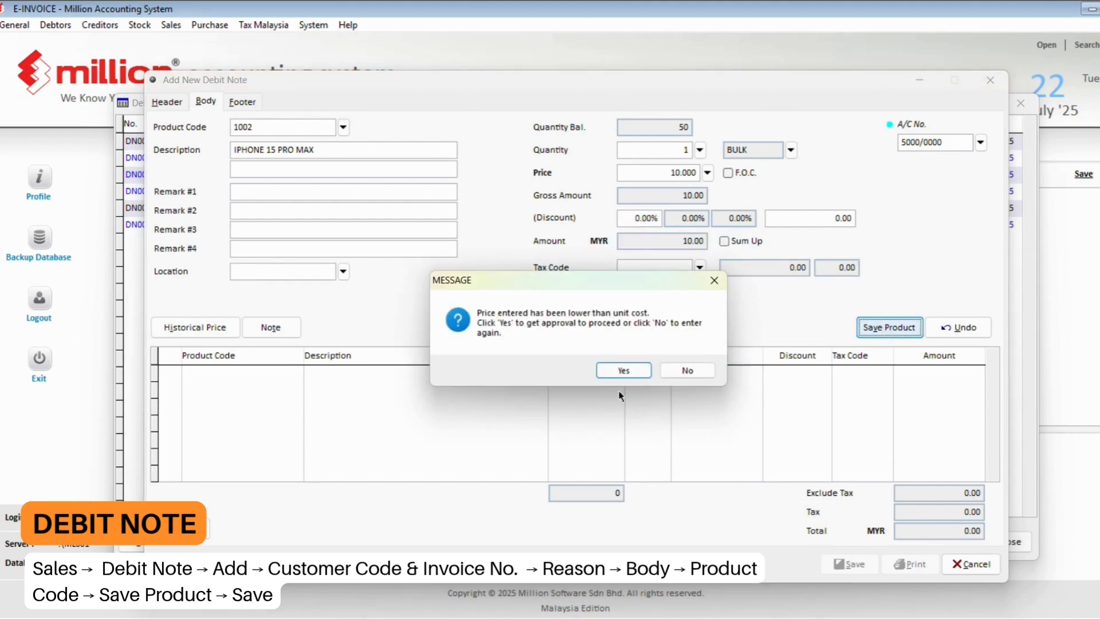
- Approve the below-cost price with an administrator login, then save and close DN000007
left_click(621, 372)
type("sysadmin")
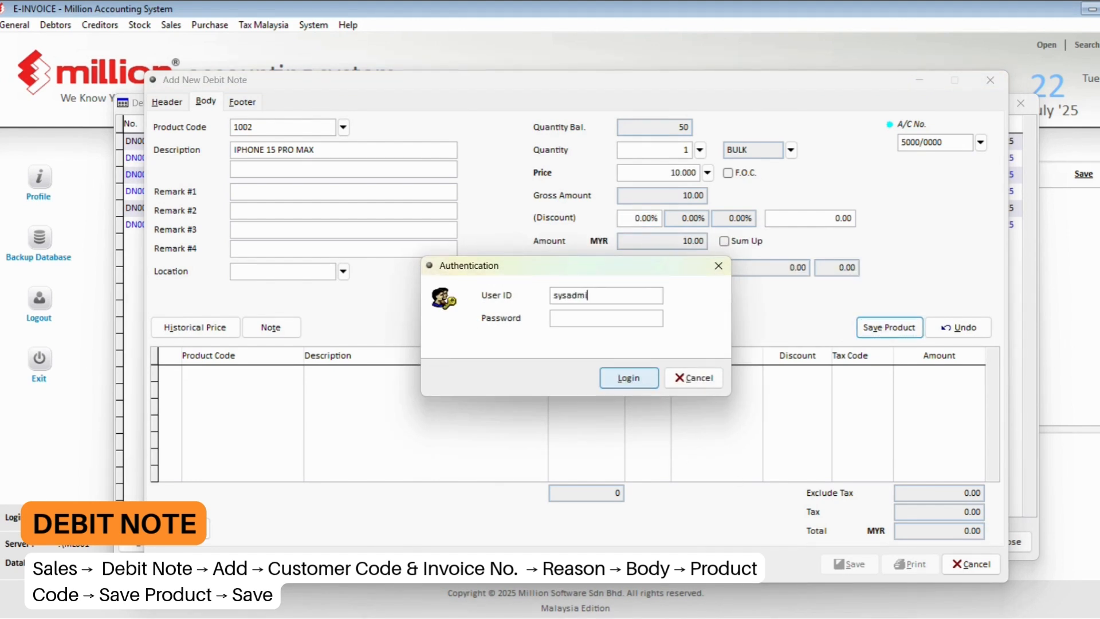
key("Tab")
type("**********")
key("Return")
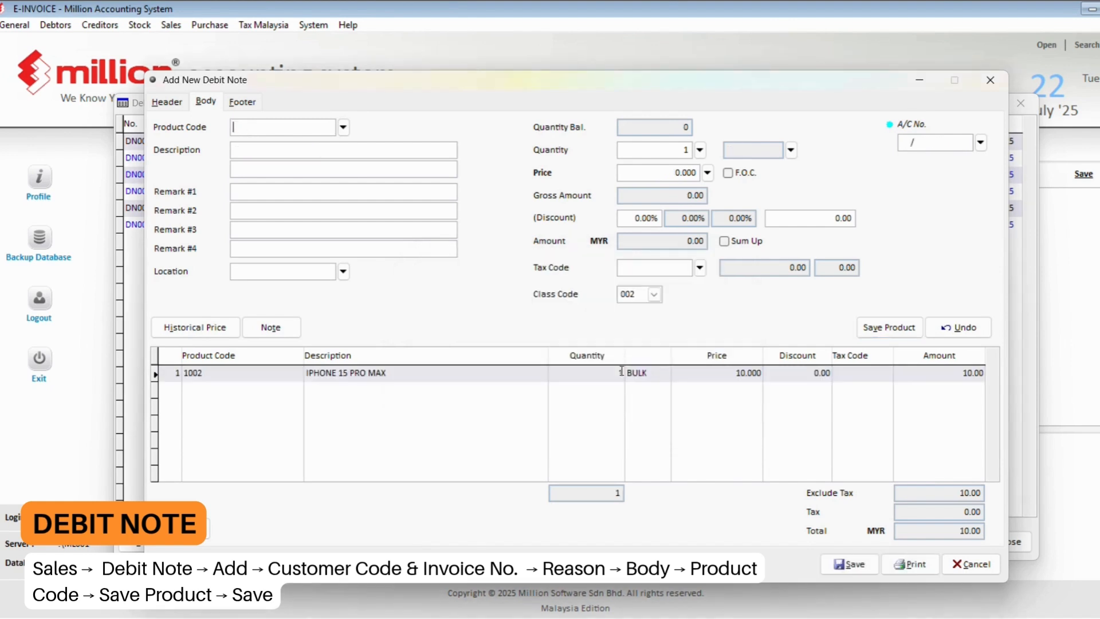
left_click(841, 569)
left_click(963, 566)
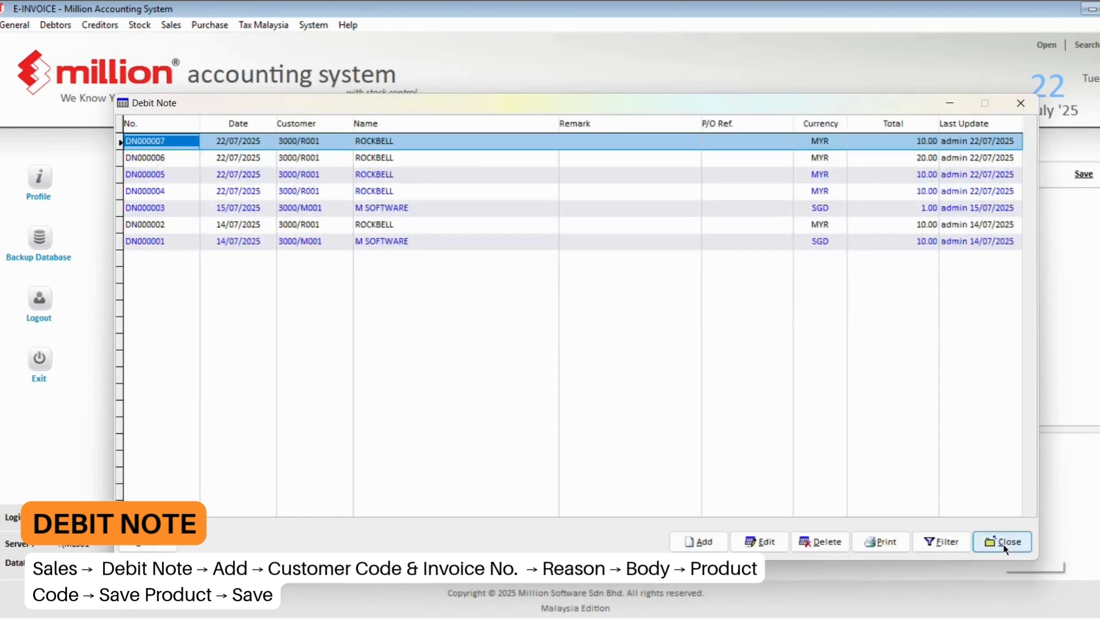
- Open e-Invoice - Documents filtered to unsent debit notes
left_click(1003, 542)
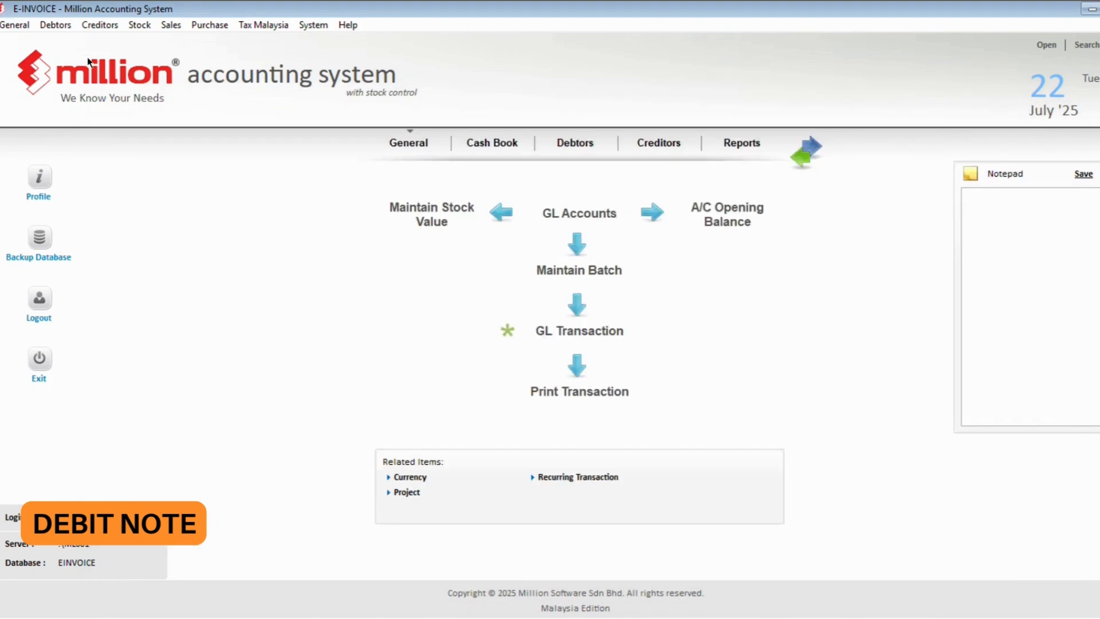
left_click(165, 28)
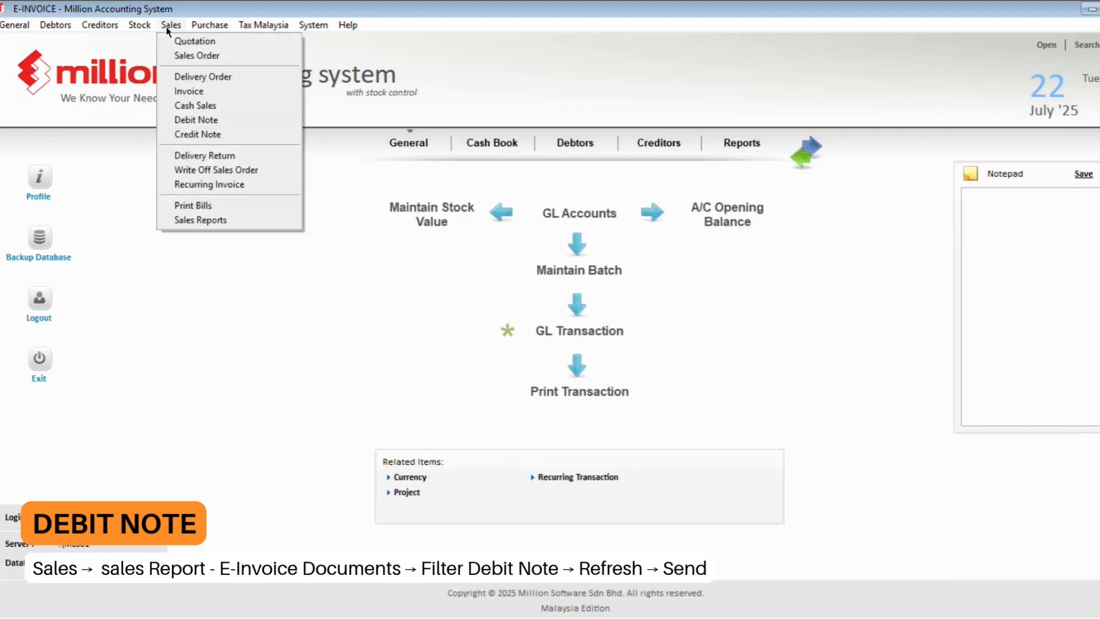
left_click(218, 221)
double_click(178, 465)
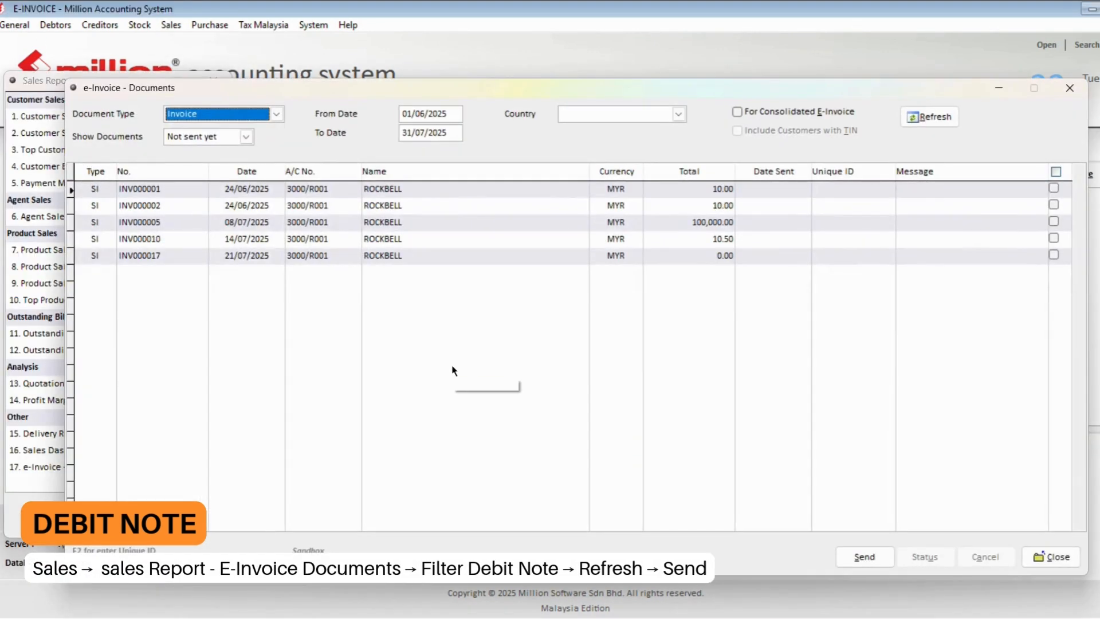
left_click(228, 114)
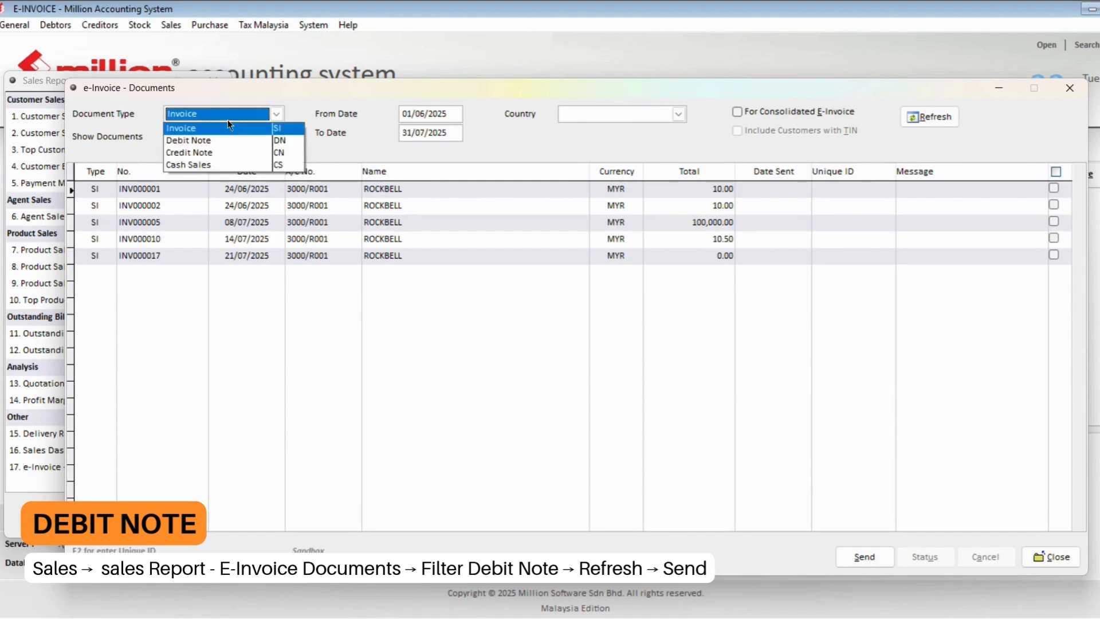
left_click(228, 141)
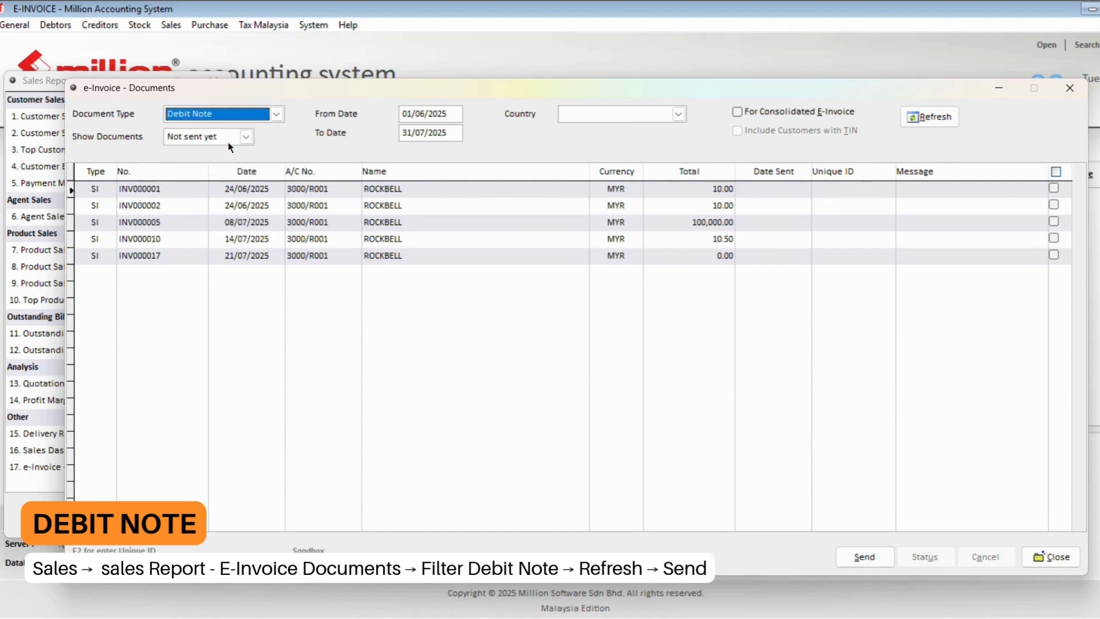
left_click(932, 118)
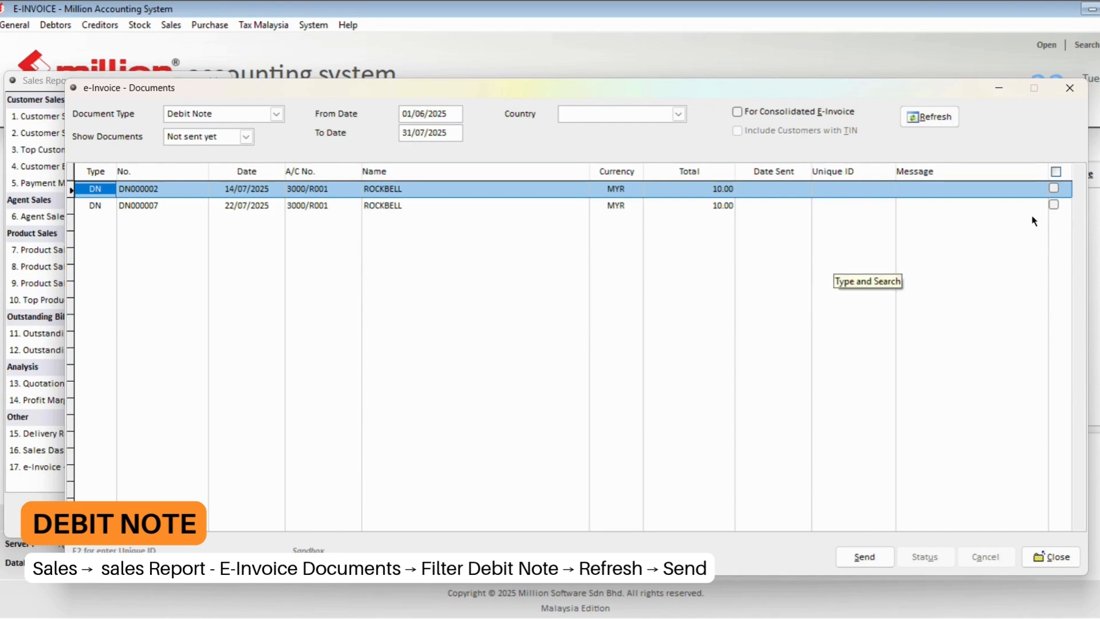
- Send debit note DN000007 as an e-invoice and confirm
left_click(1054, 205)
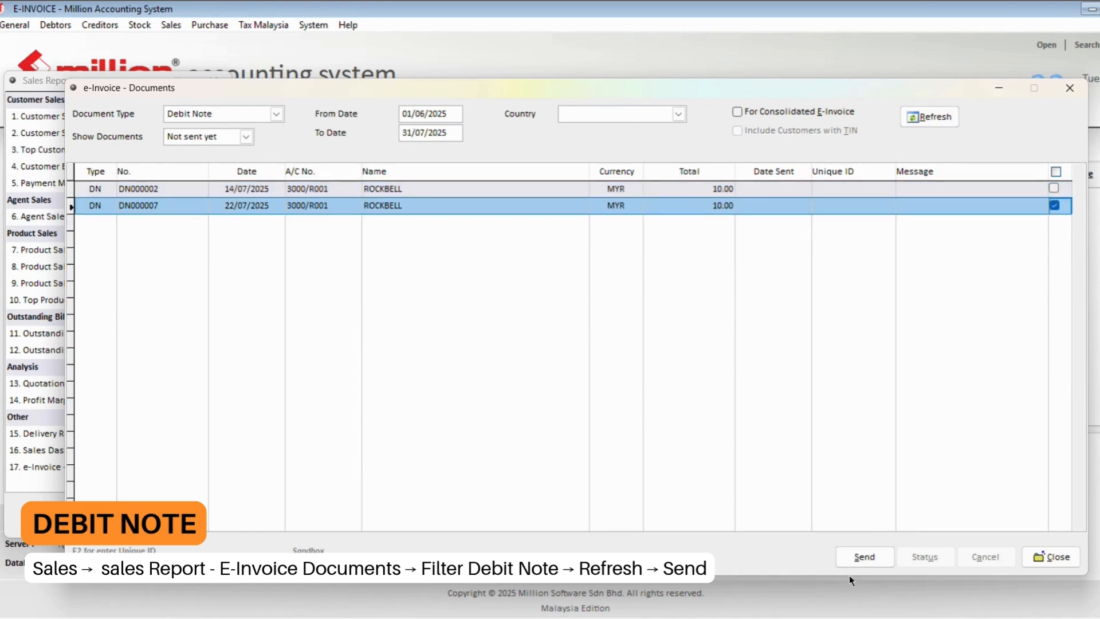
left_click(888, 557)
left_click(581, 368)
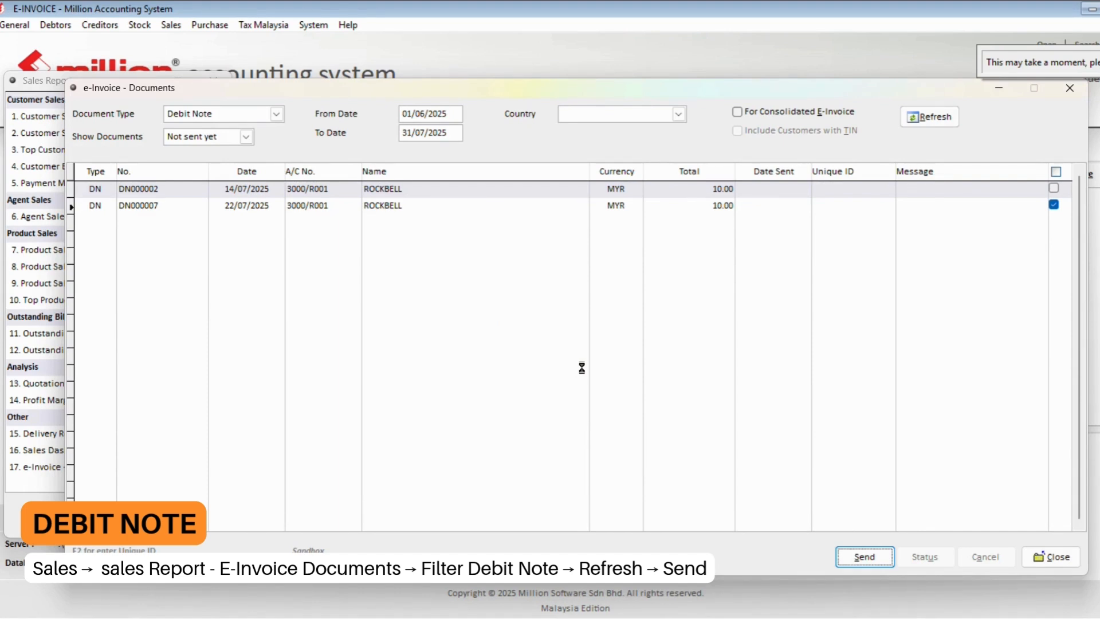
left_click(590, 368)
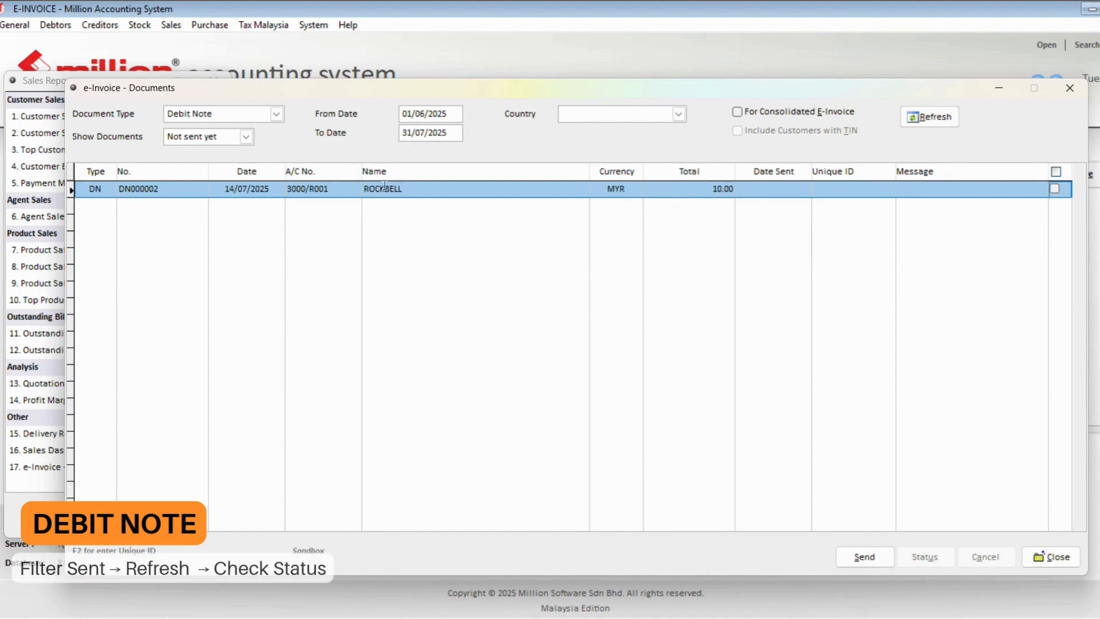
- List the sent debit notes
left_click(246, 136)
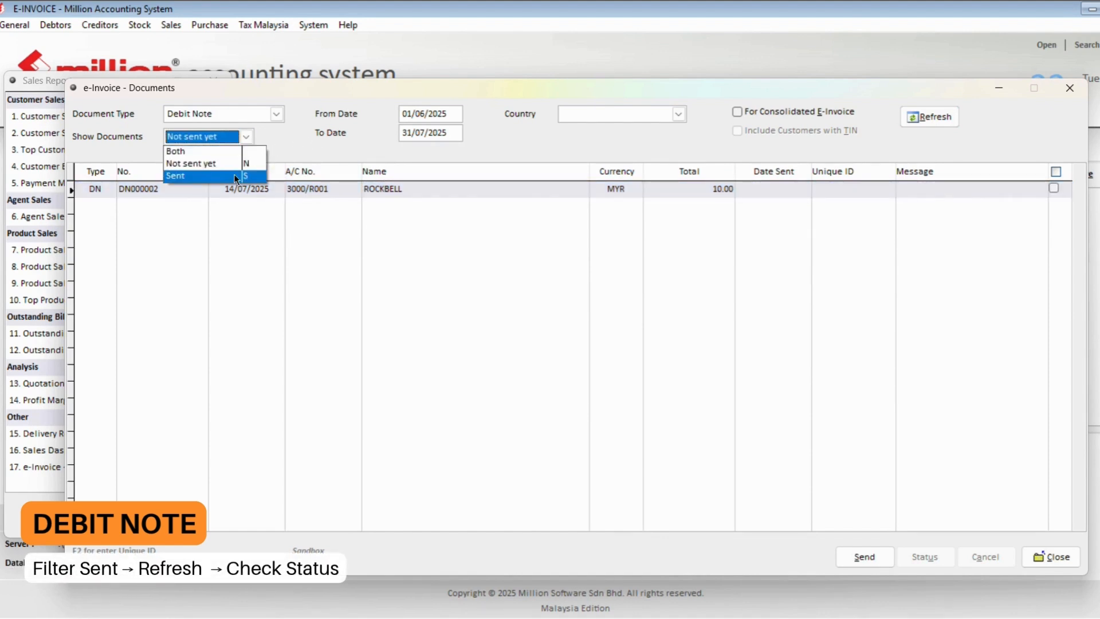
left_click(235, 176)
left_click(933, 117)
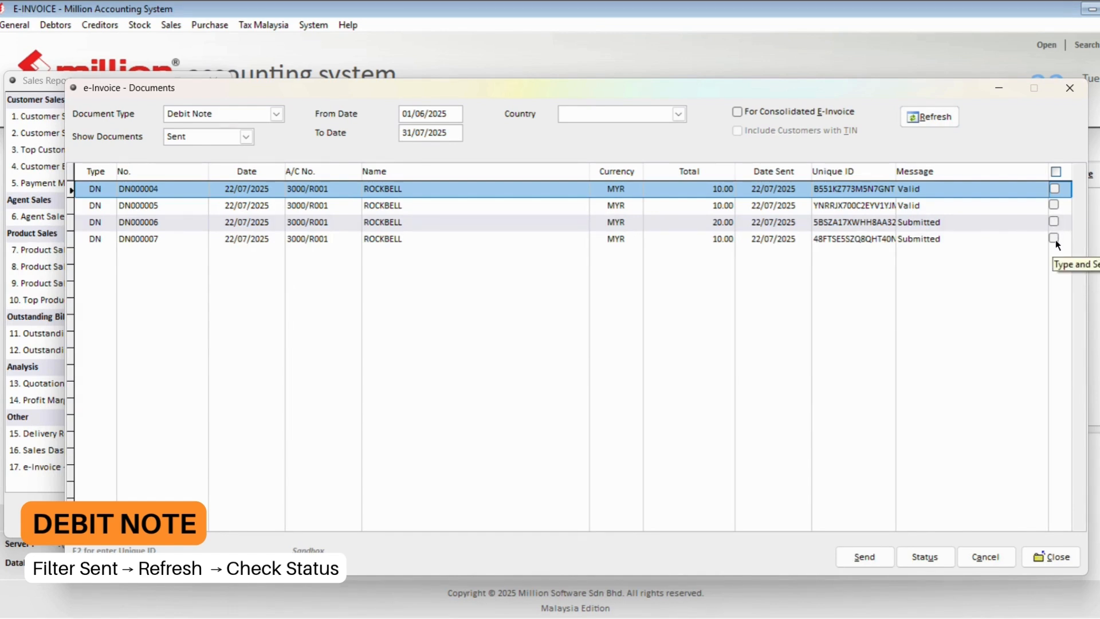
- Run a status check on DN000007 and confirm it now reads Valid
left_click(1055, 238)
left_click(925, 557)
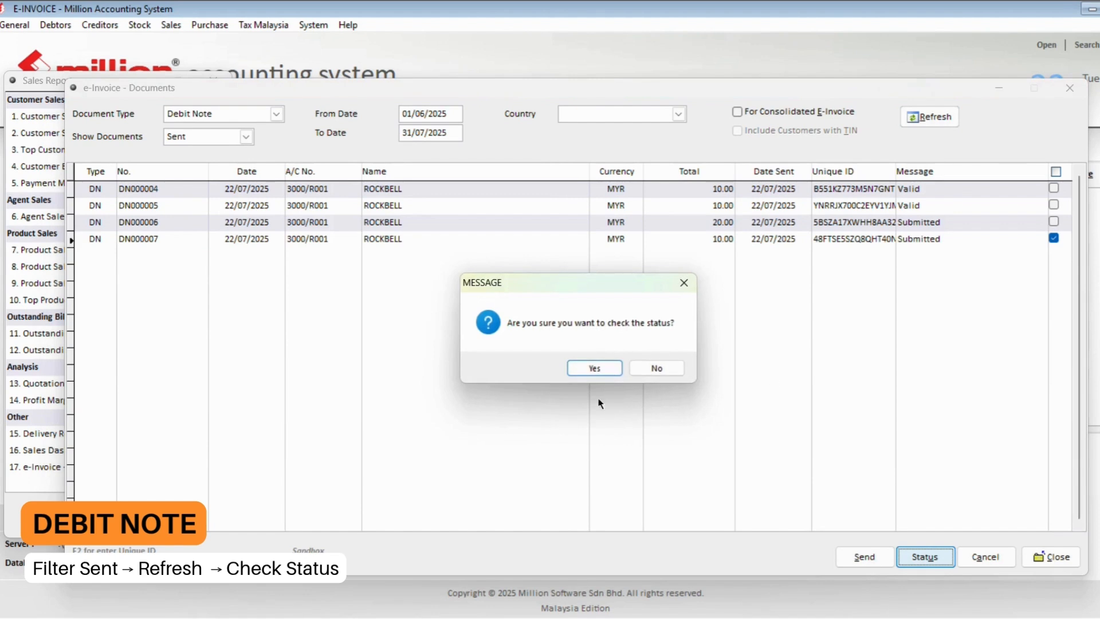
left_click(595, 368)
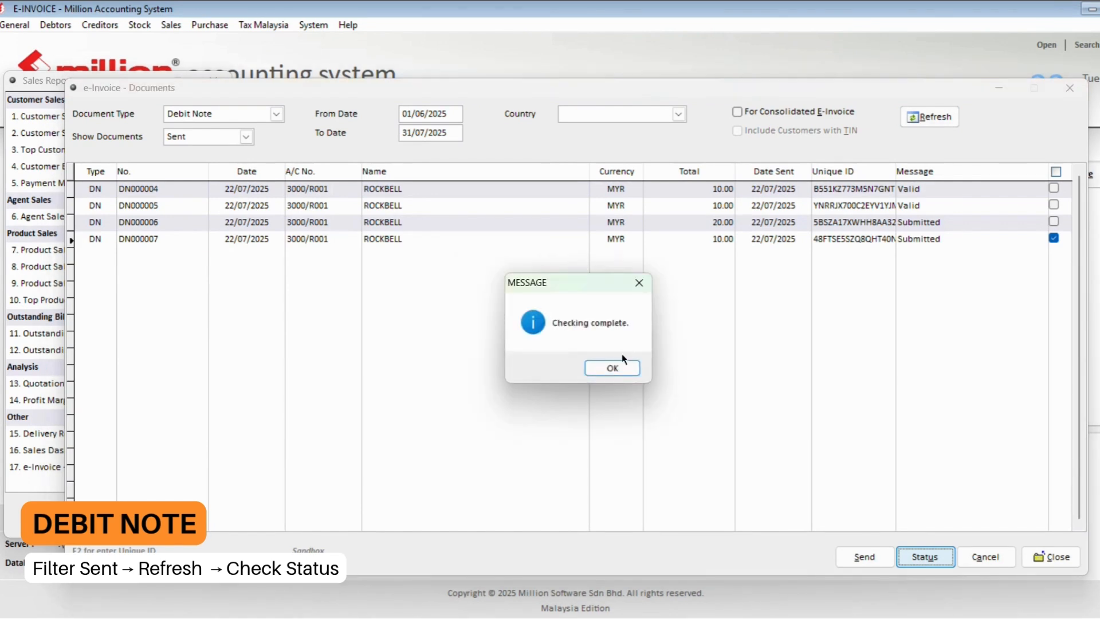
left_click(625, 368)
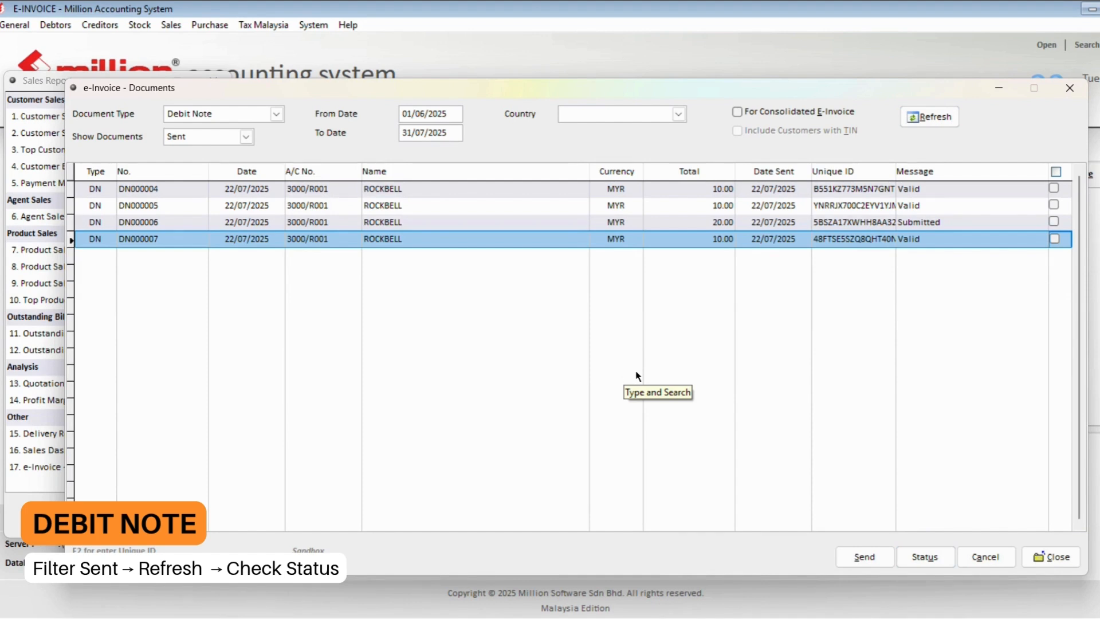
left_click(926, 239)
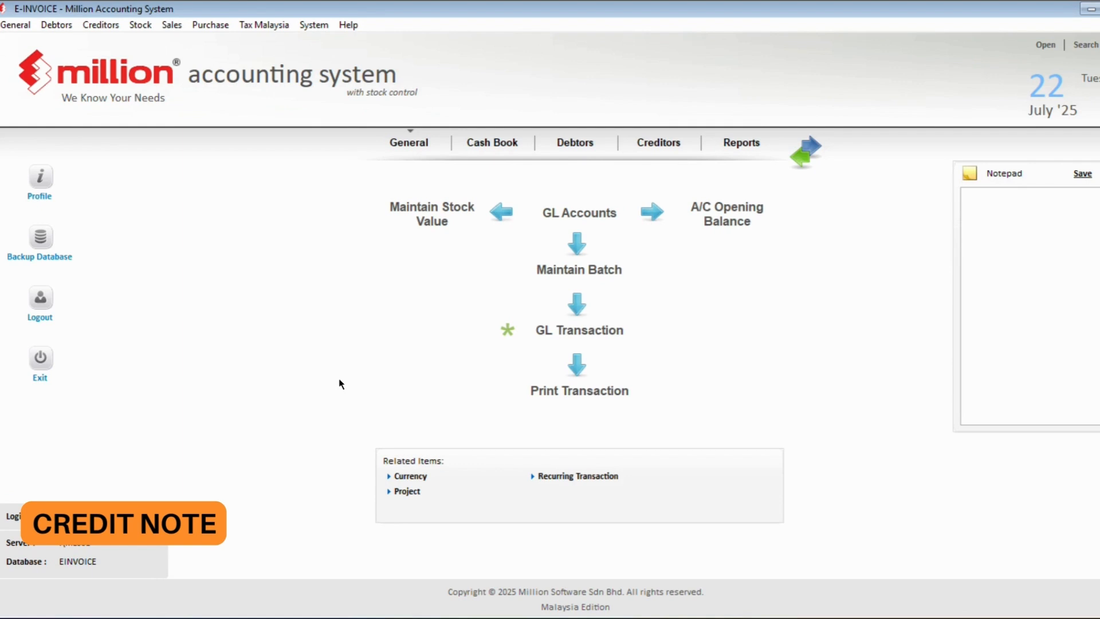
- Start a new credit note from the Sales credit note list
left_click(175, 25)
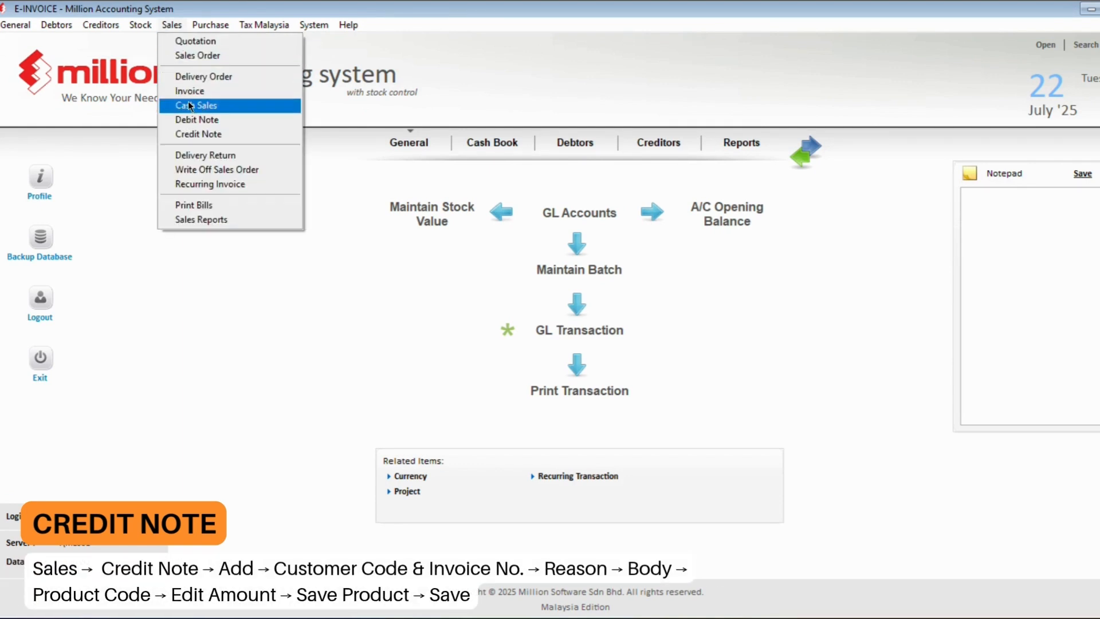
left_click(195, 134)
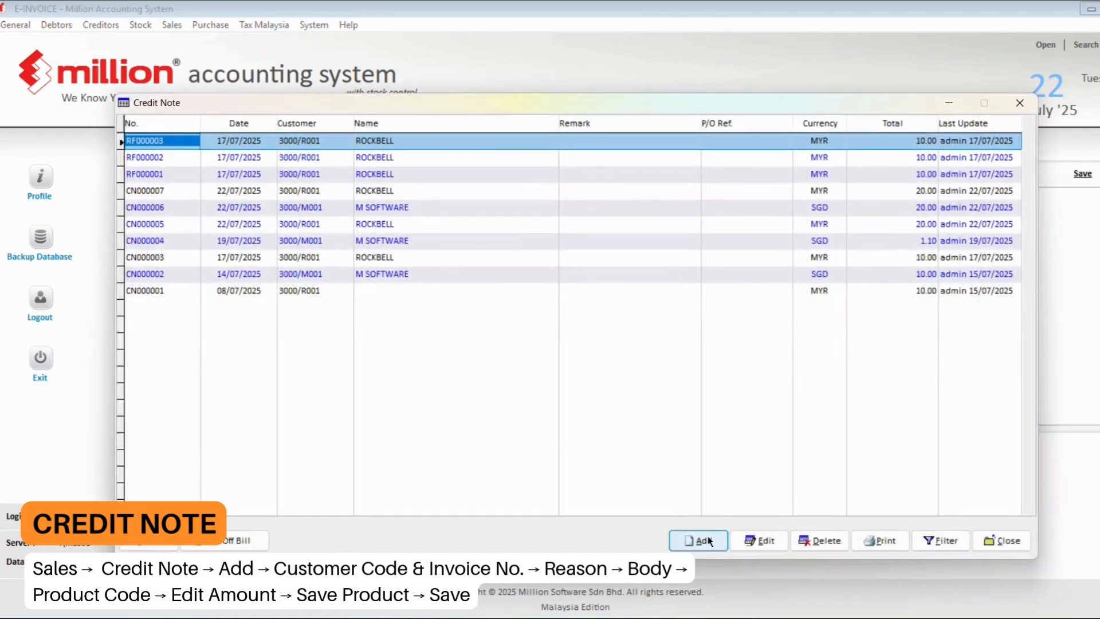
left_click(709, 539)
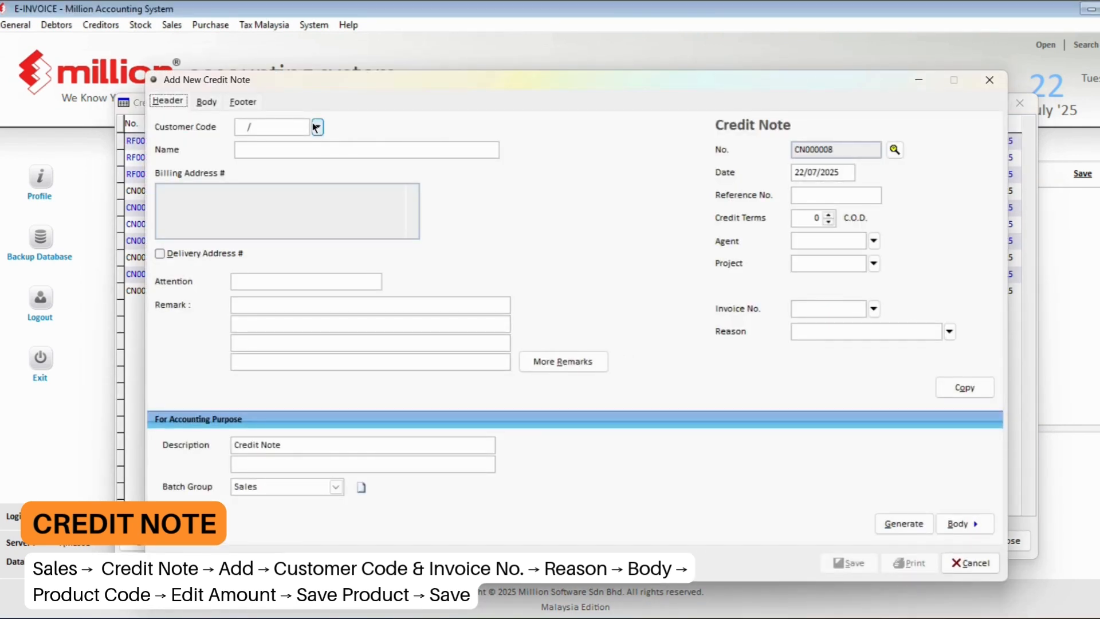
- Set customer ROCKBELL, invoice INV000004 and reason Goods Damage, then go to the Body
left_click(317, 127)
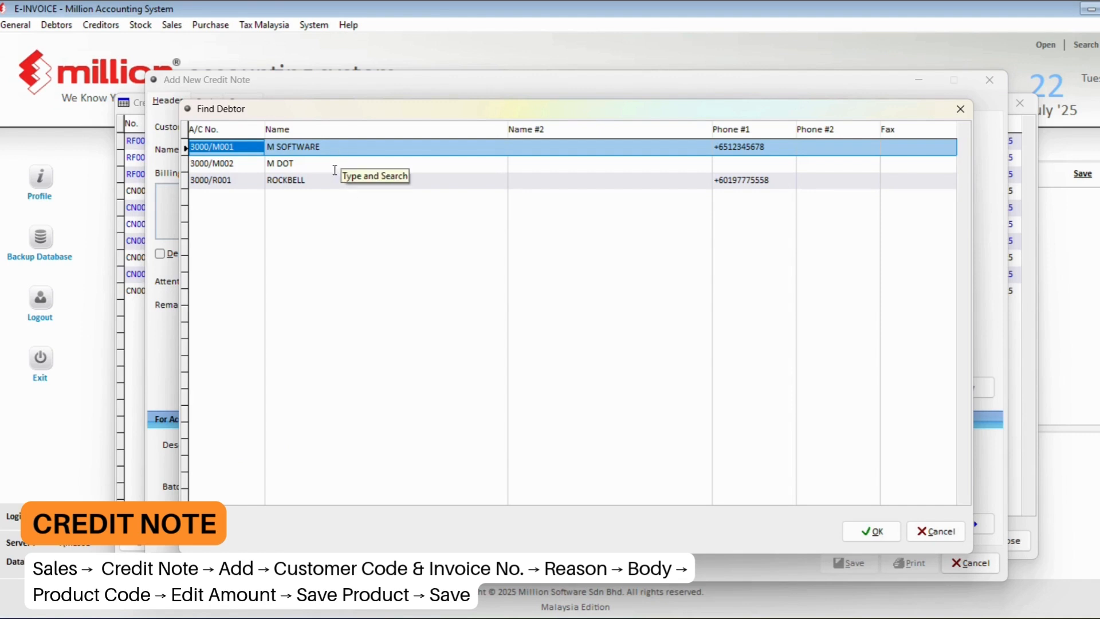
double_click(300, 177)
left_click(874, 309)
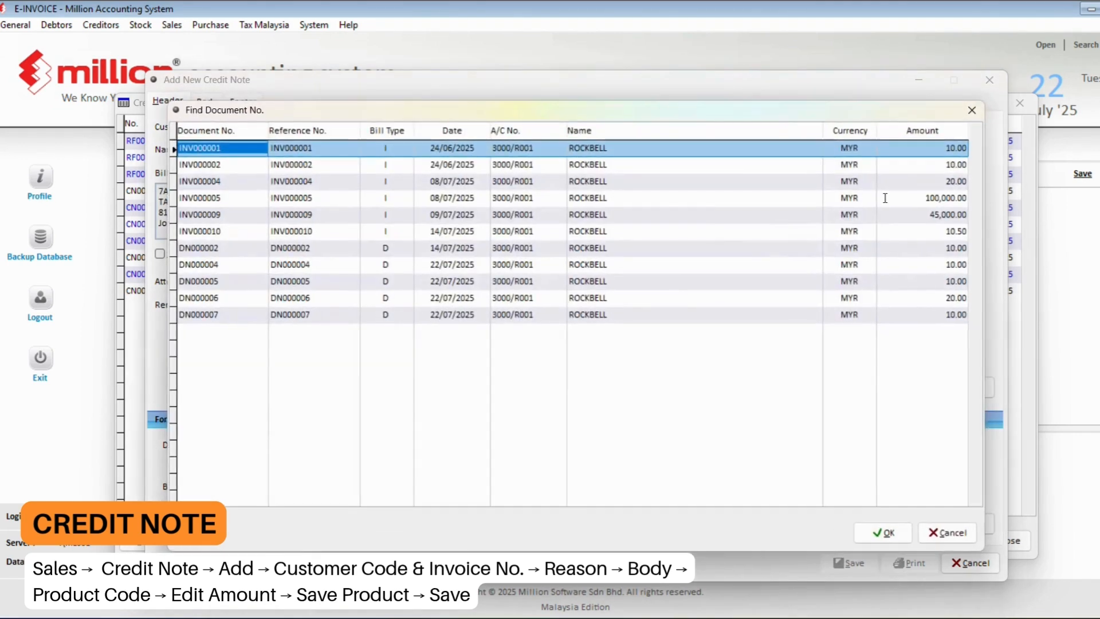
left_click(854, 181)
double_click(854, 181)
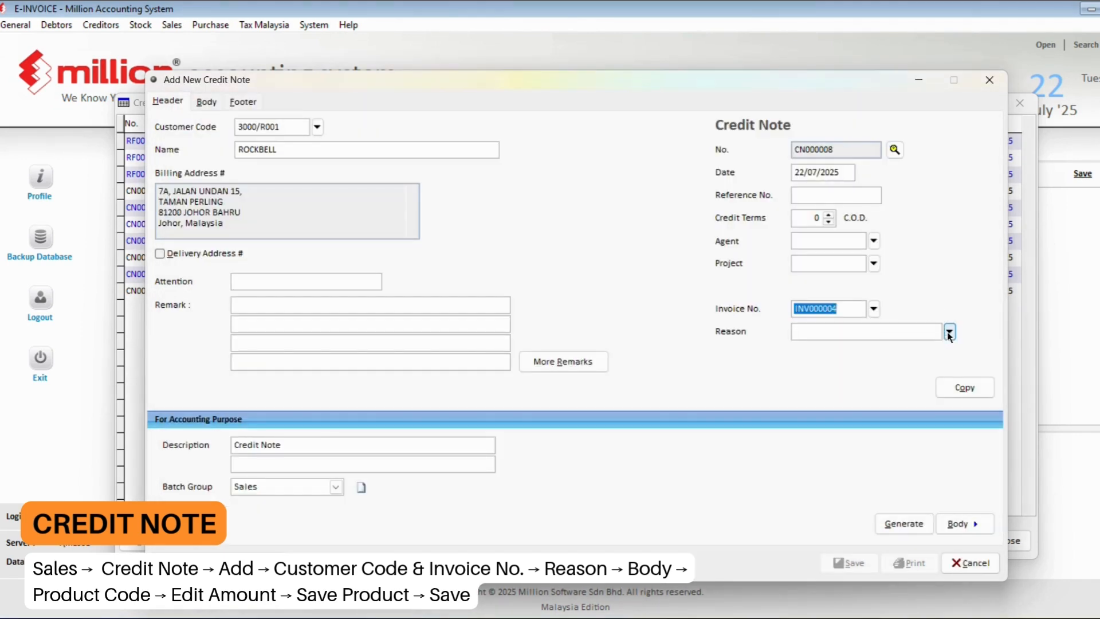
left_click(951, 332)
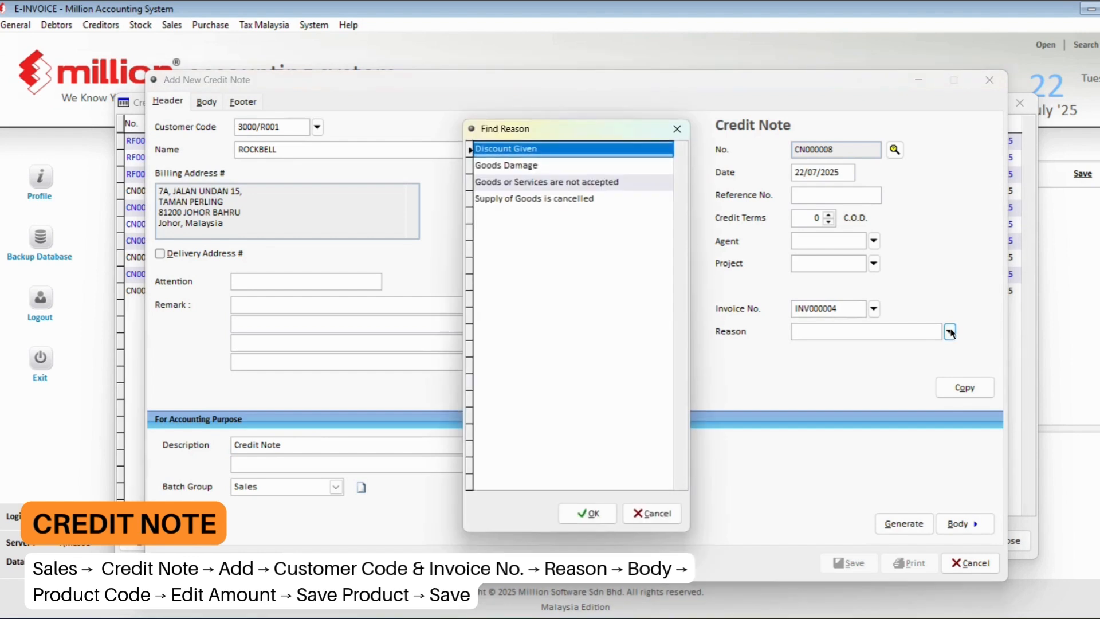
double_click(581, 166)
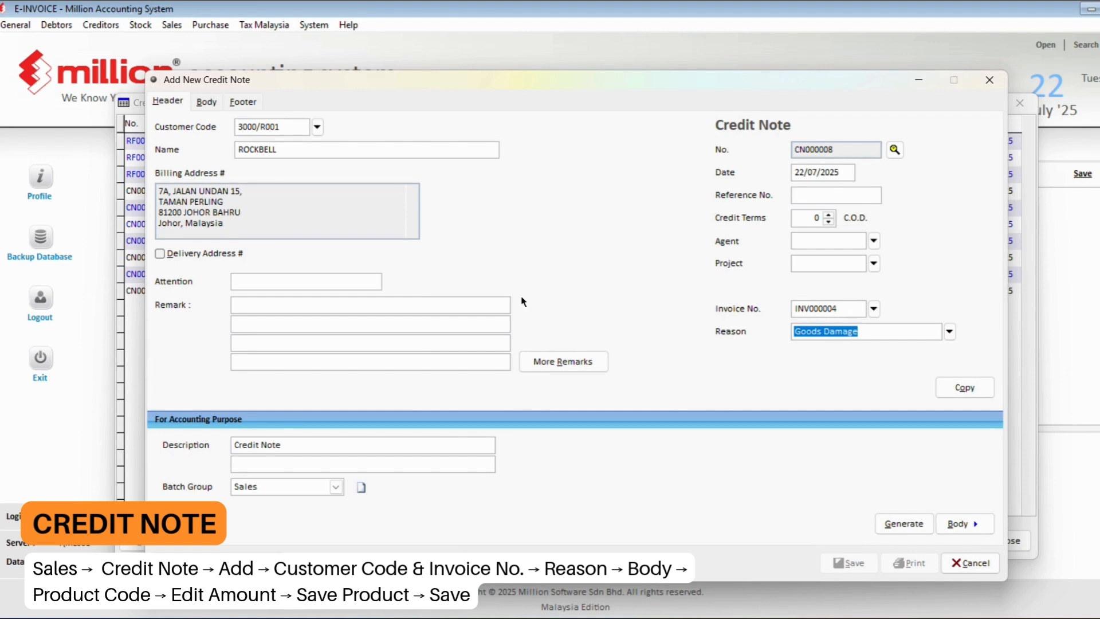
key("alt+b")
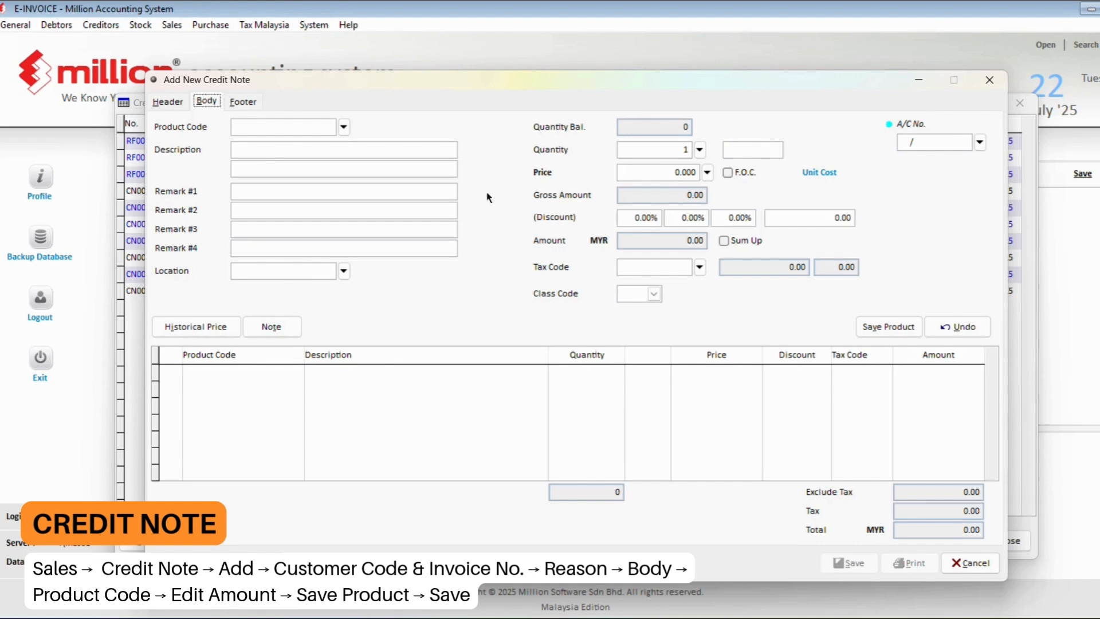
- Add product 1002 IPHONE 15 PRO MAX at price 20 to the credit note
left_click(344, 127)
double_click(686, 155)
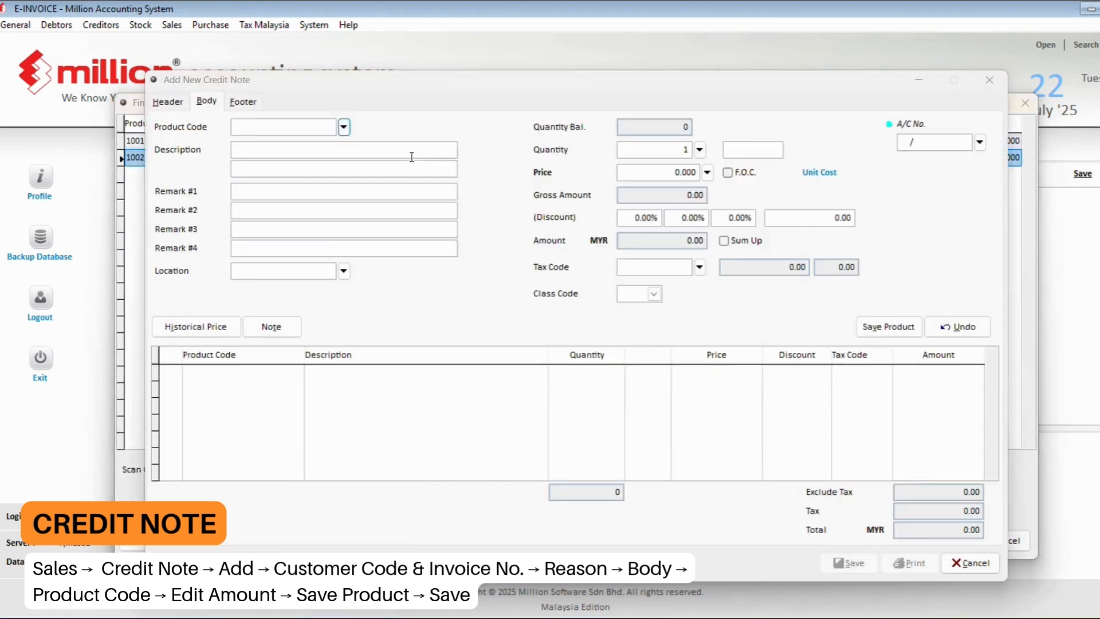
left_click(686, 172)
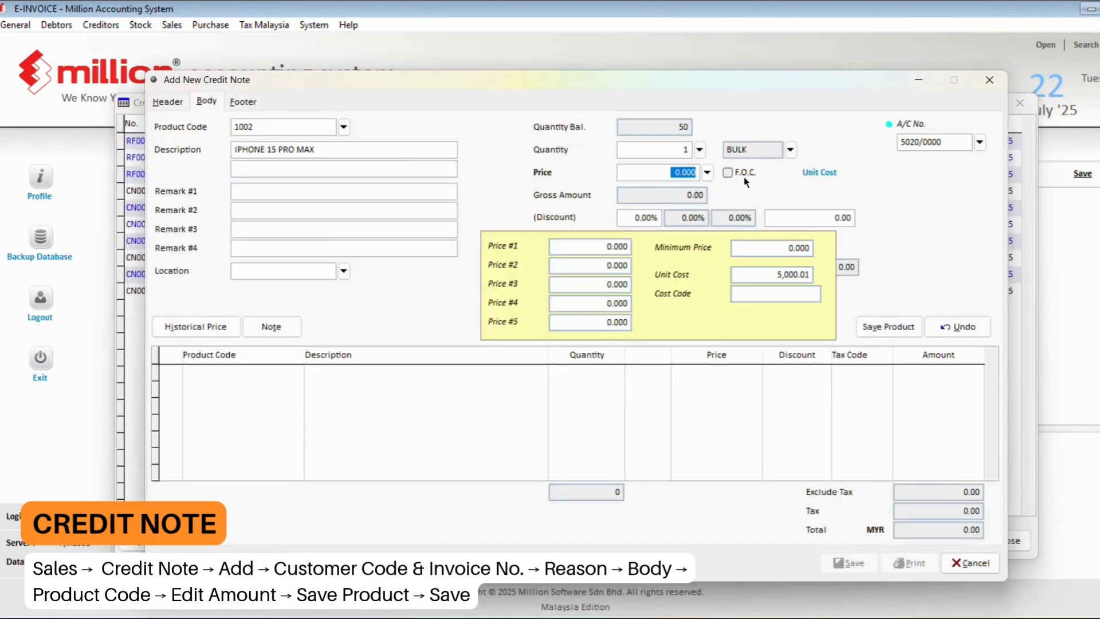
type("20")
key("Return")
left_click(875, 327)
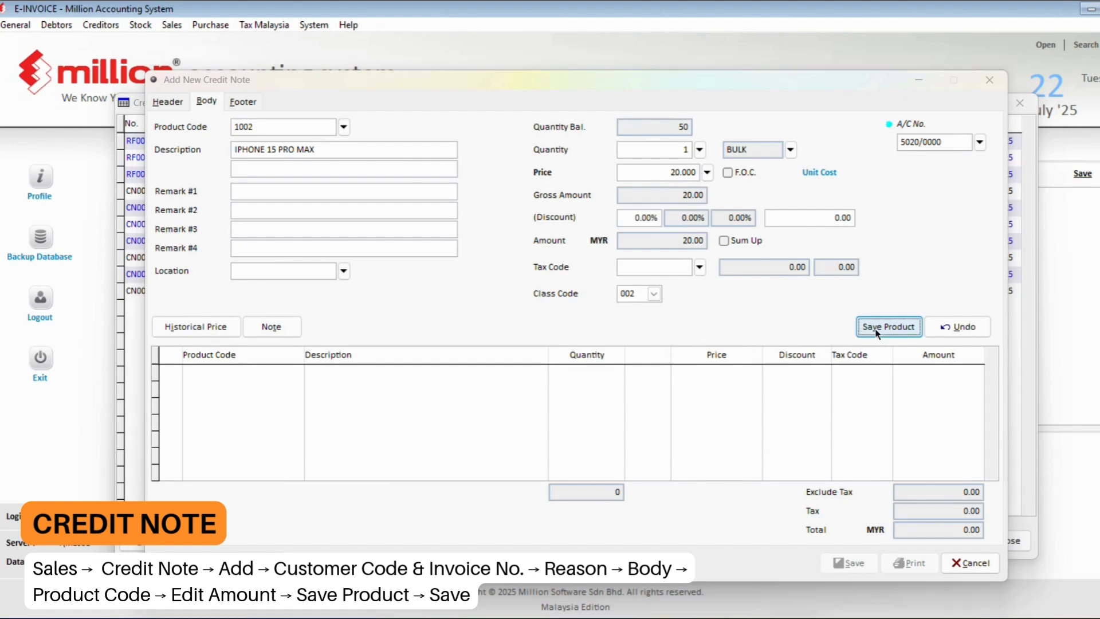
- Approve the below-cost price warning with the supervisor's user ID and password
key("Return")
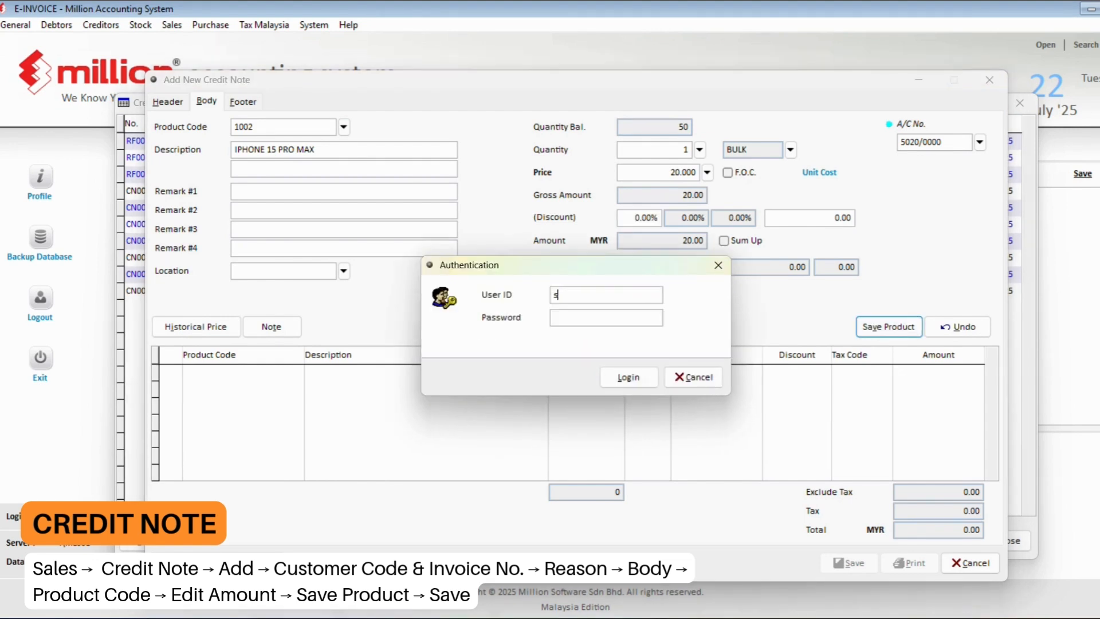
type("sysadmin")
key("Tab")
type("••••••••••")
key("Return")
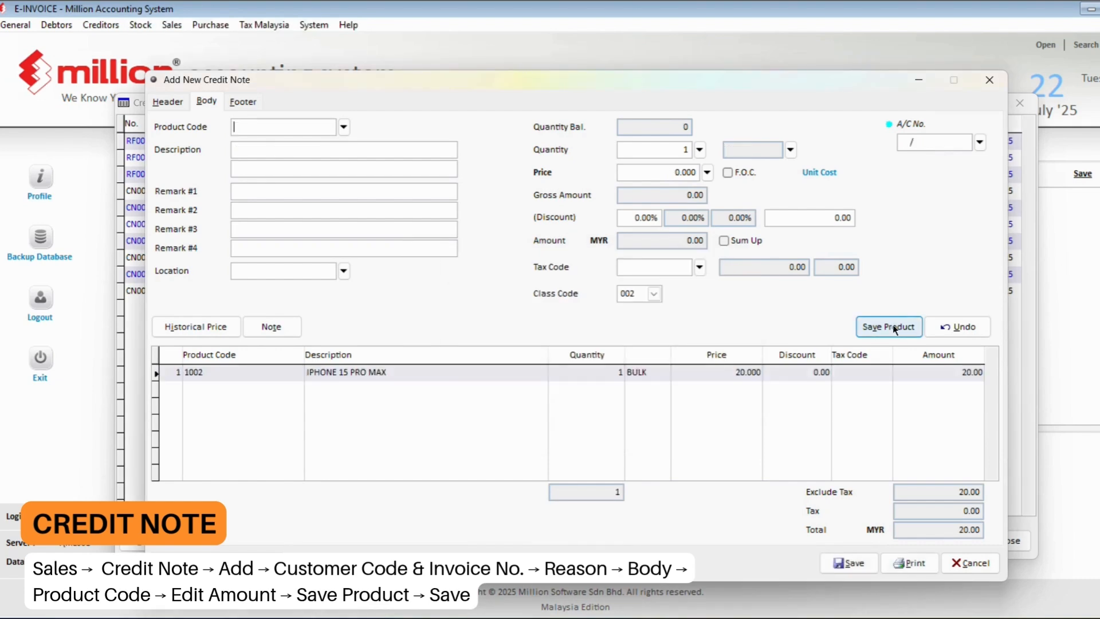
- Save credit note CN000008 and its knock-off allocation, then close the credit note windows
left_click(849, 563)
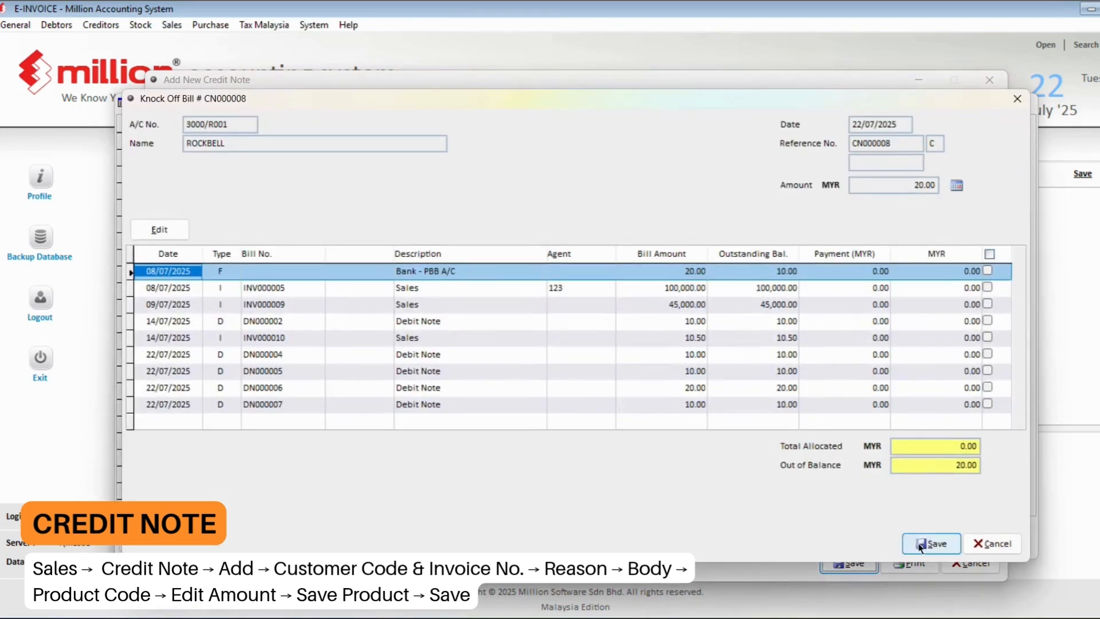
left_click(925, 542)
left_click(975, 564)
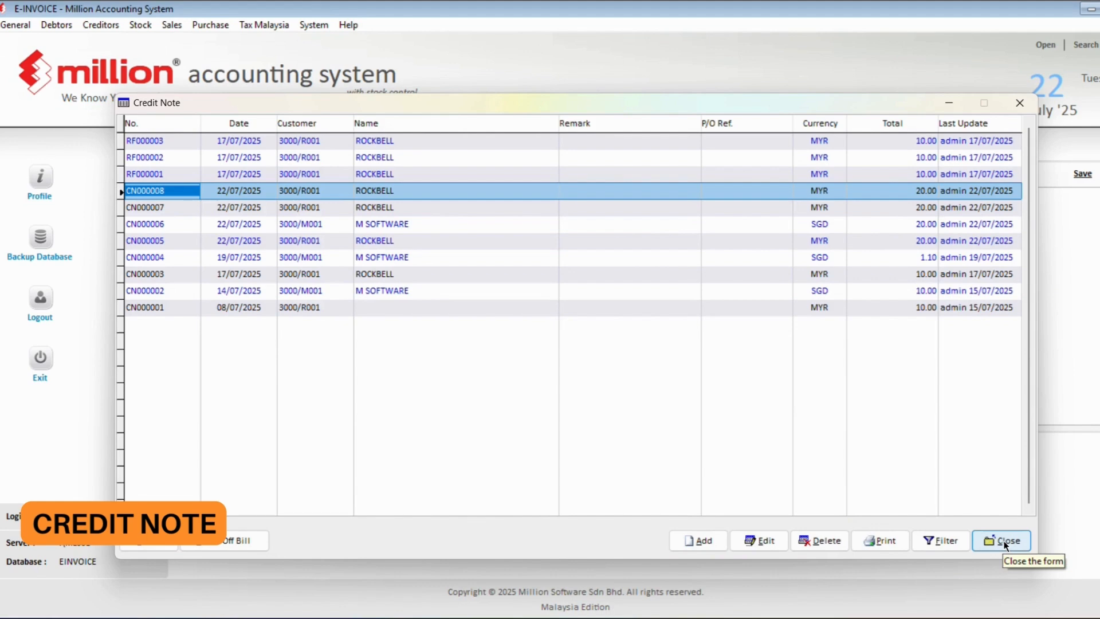
left_click(1001, 541)
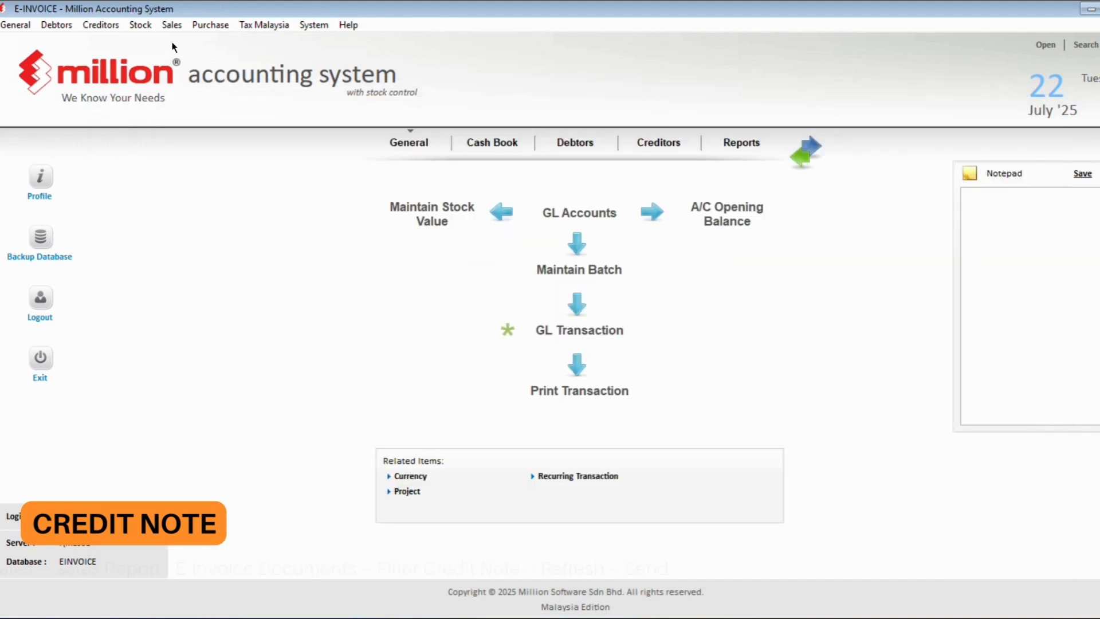
- Open the e-Invoice - Documents report and list unsent Credit Note documents
left_click(172, 24)
left_click(211, 222)
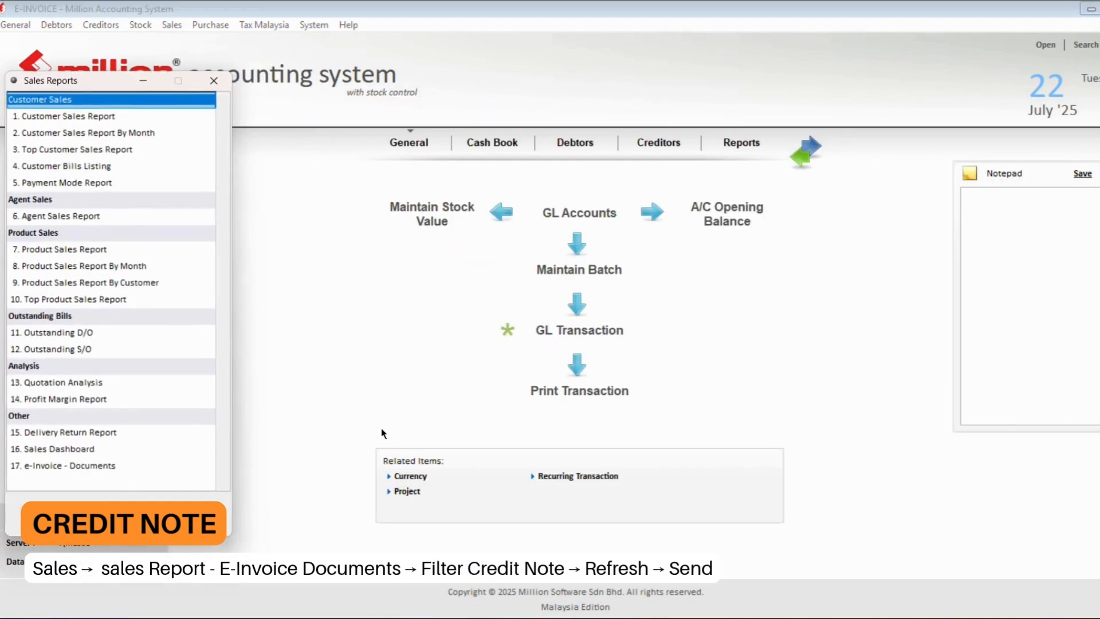
left_click(138, 465)
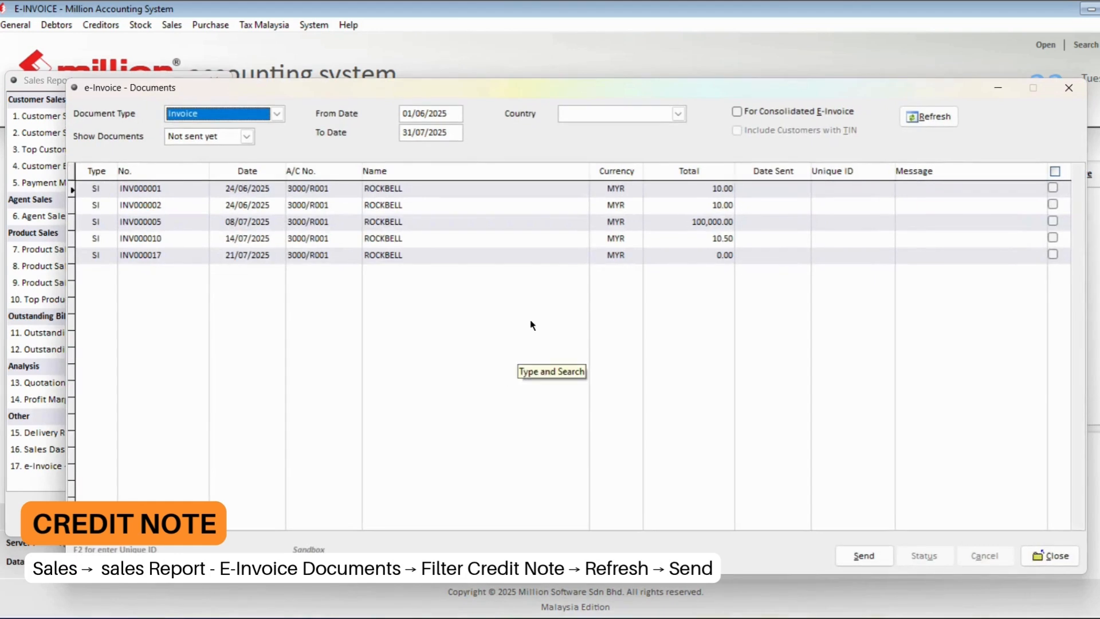
left_click(265, 117)
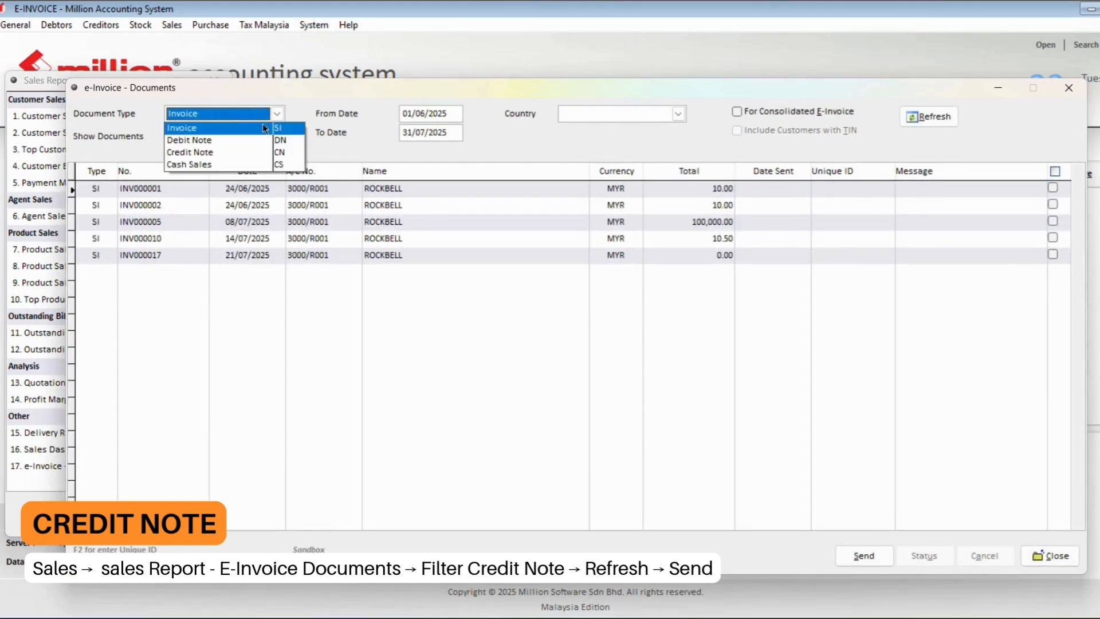
left_click(260, 150)
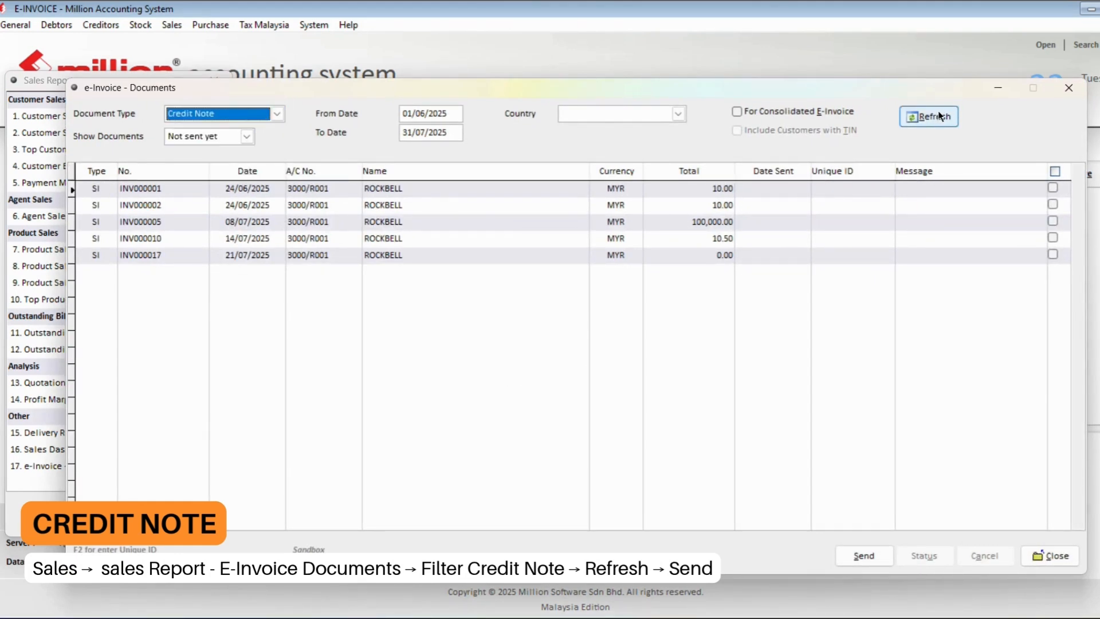
left_click(936, 116)
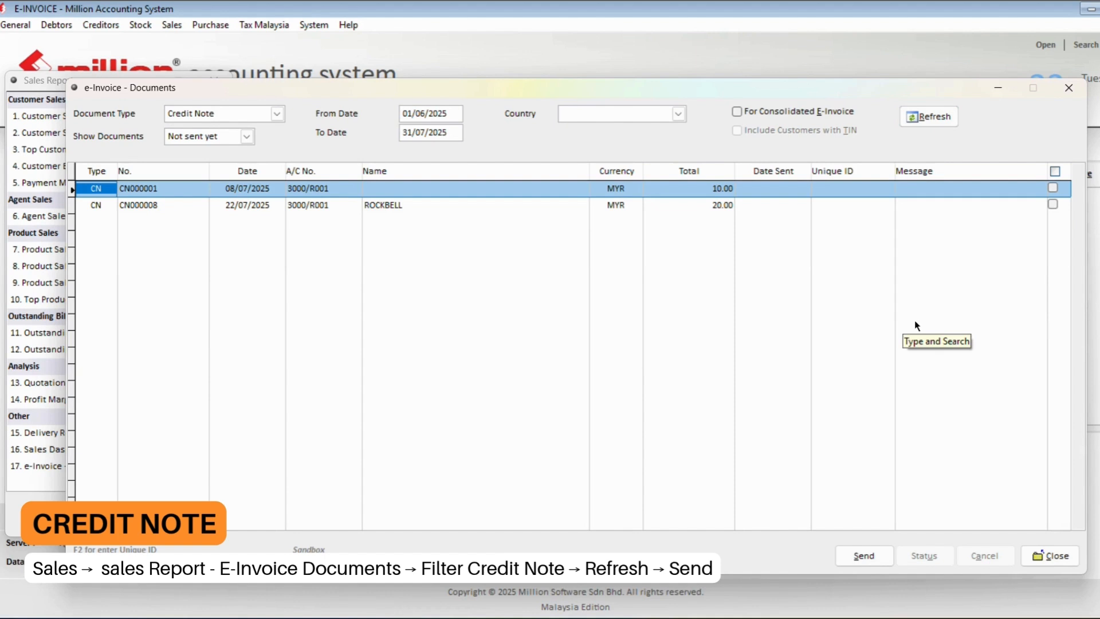
- Send credit note CN000008 as an e-invoice and confirm the prompts
left_click(1052, 204)
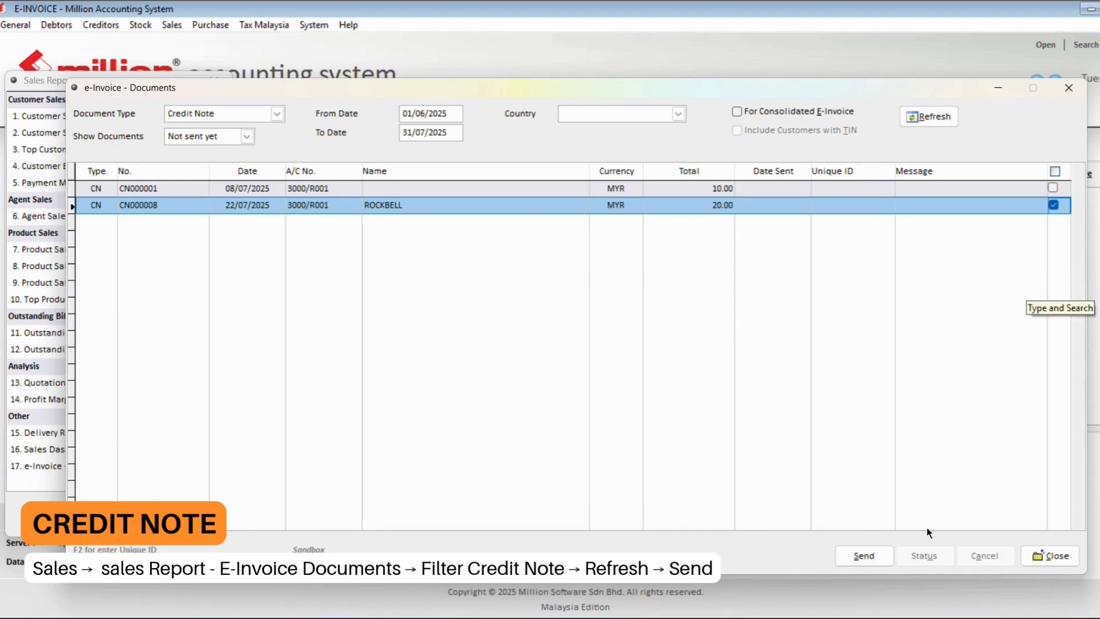
left_click(864, 555)
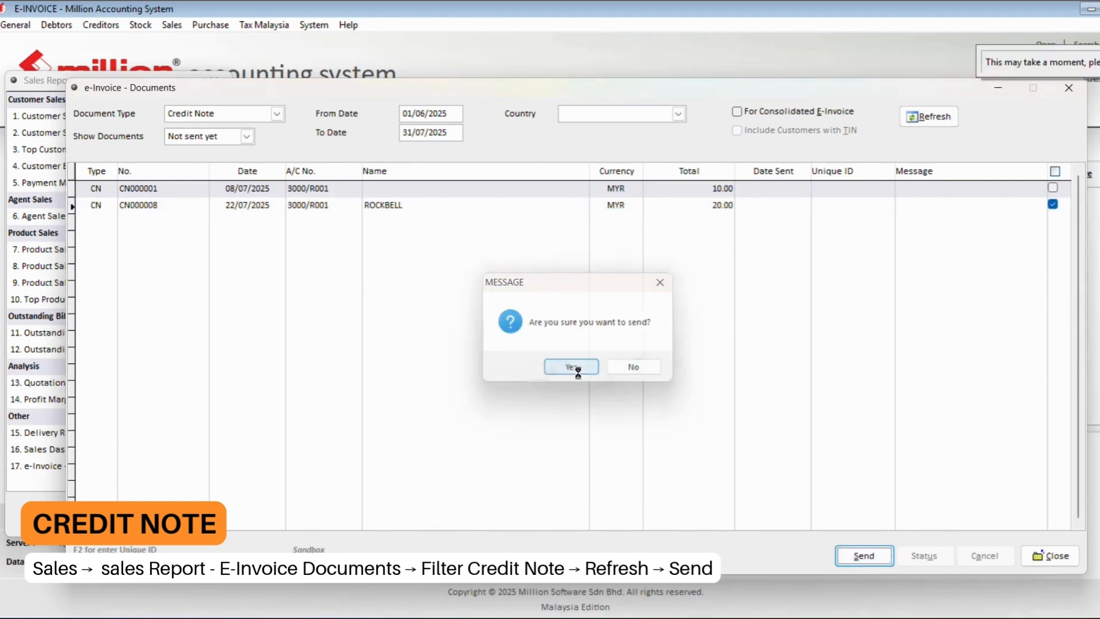
left_click(572, 368)
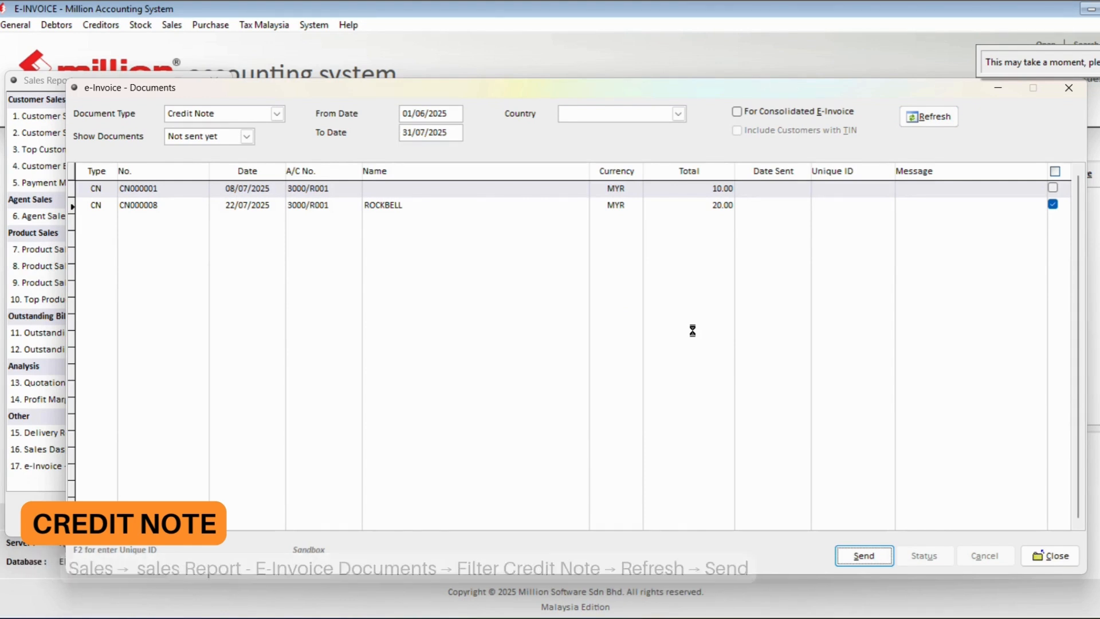
left_click(618, 370)
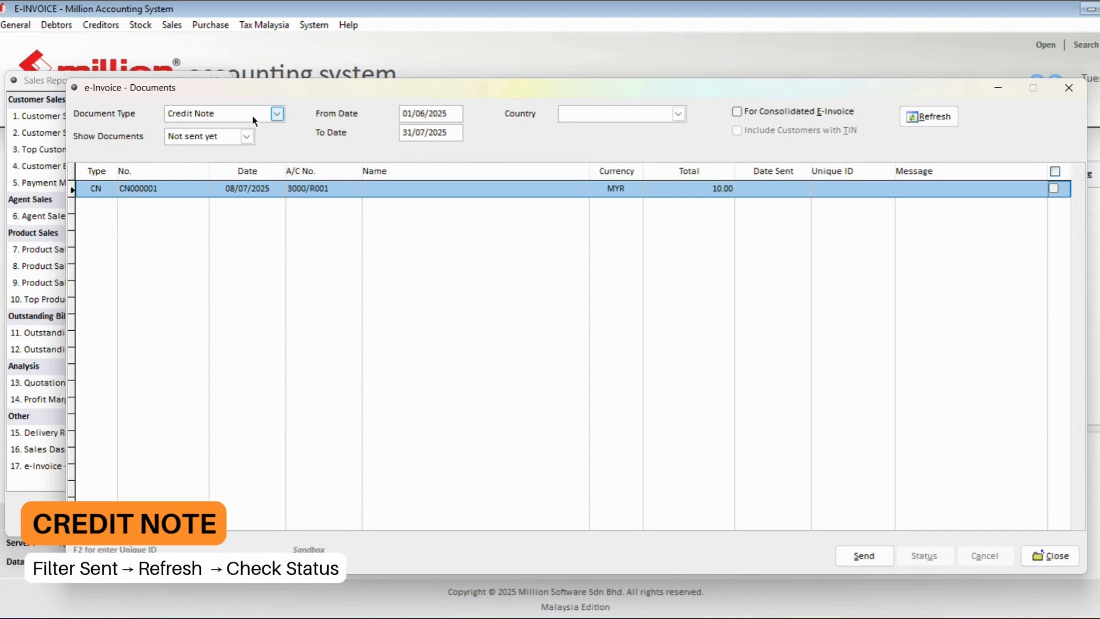
- List Sent credit notes and run the e-invoice Status check on CN000008
left_click(246, 137)
left_click(231, 167)
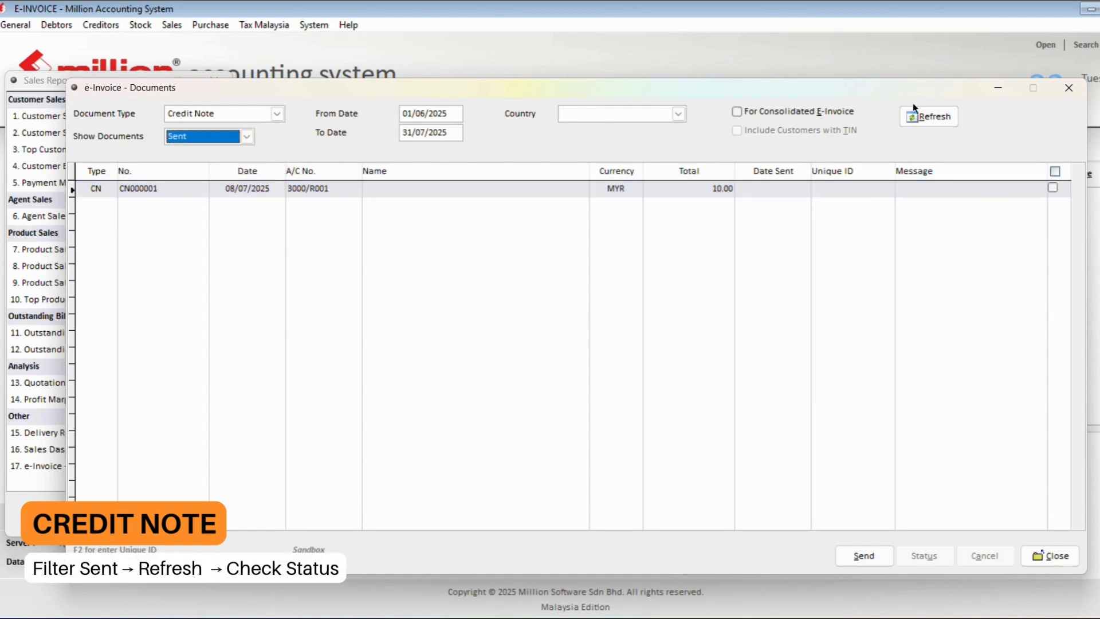
left_click(934, 119)
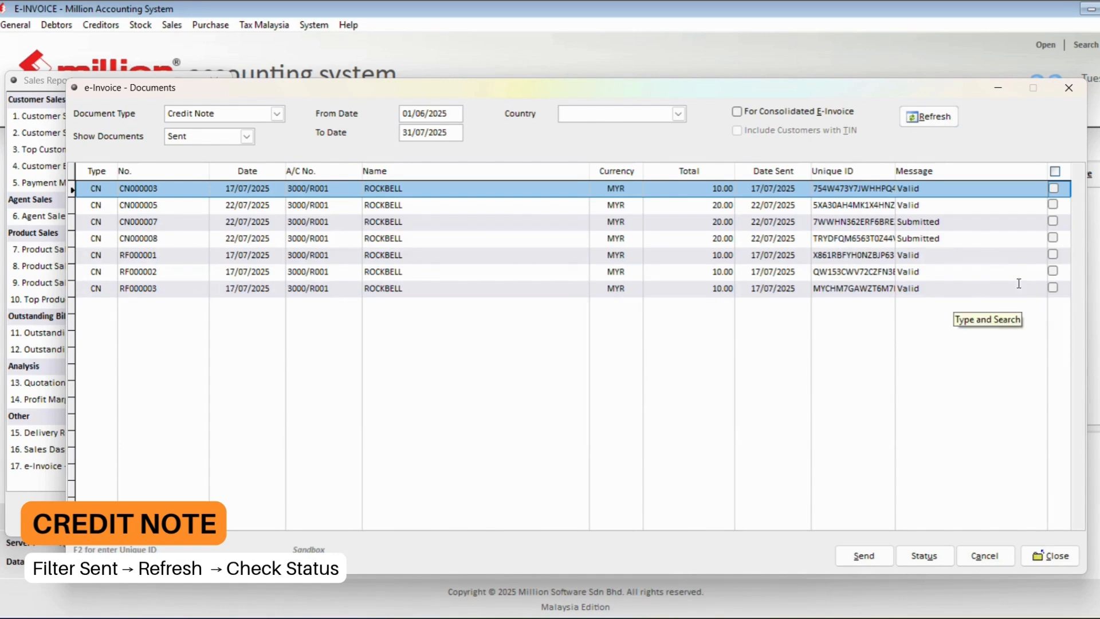
left_click(1054, 237)
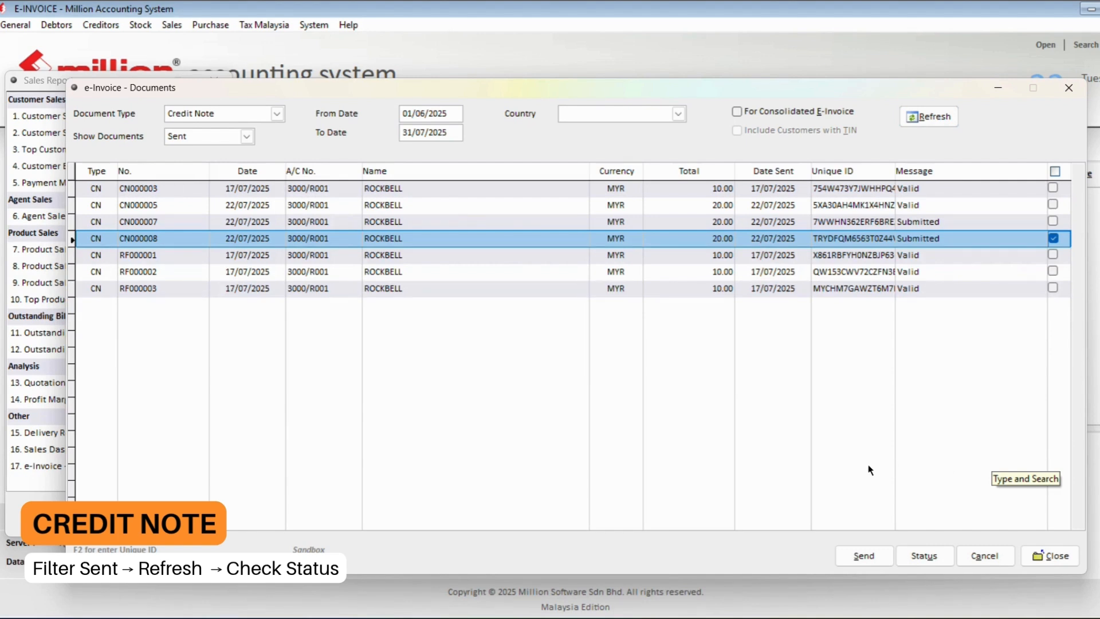
left_click(914, 555)
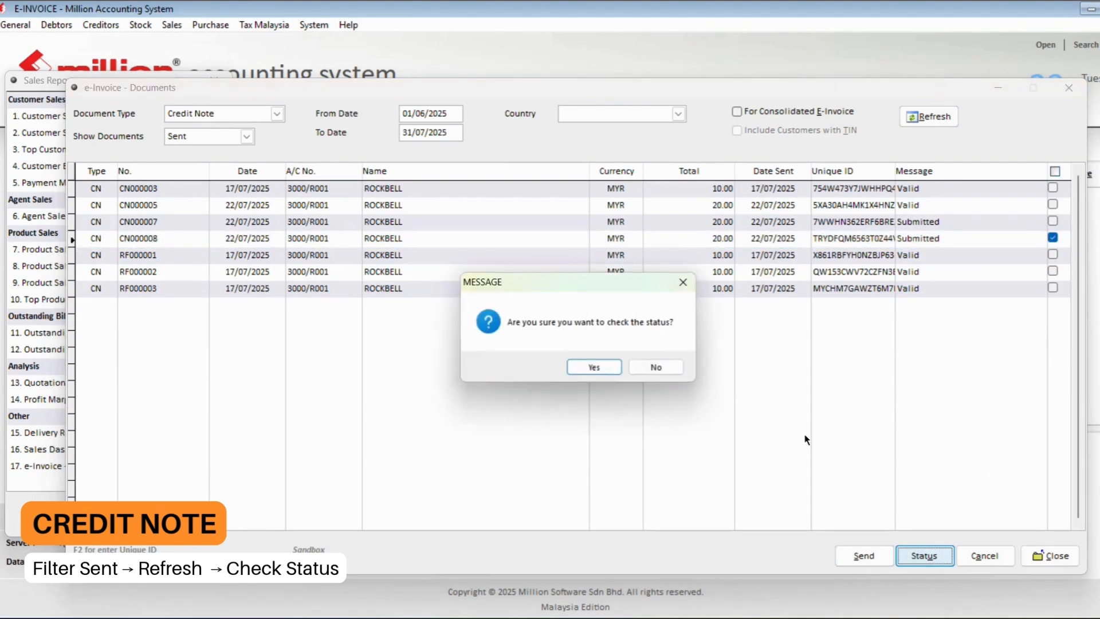
left_click(596, 366)
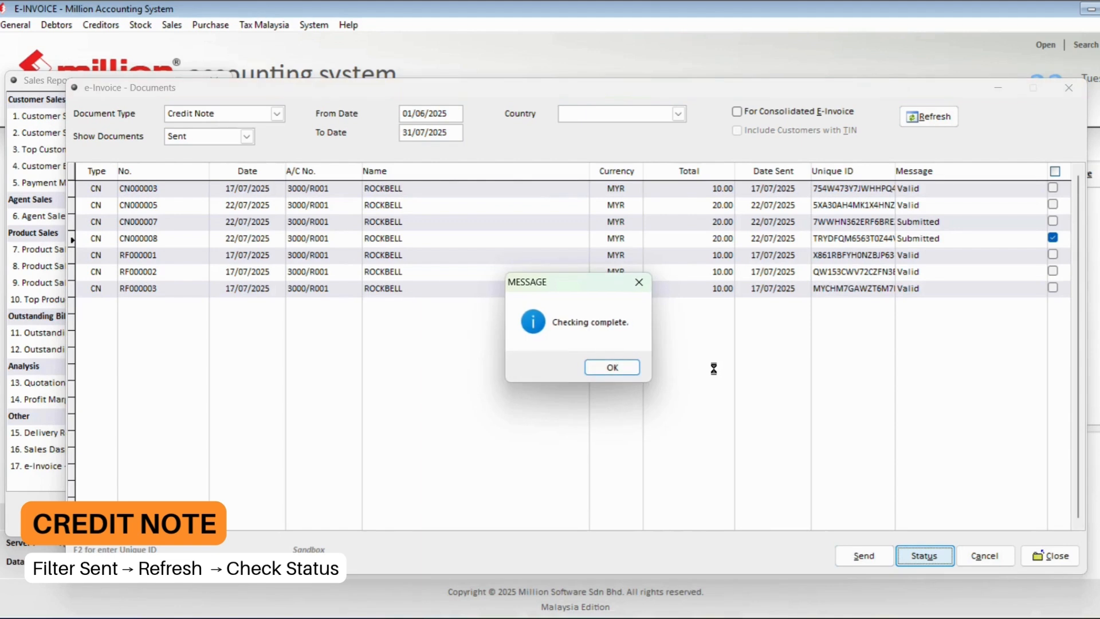
left_click(620, 367)
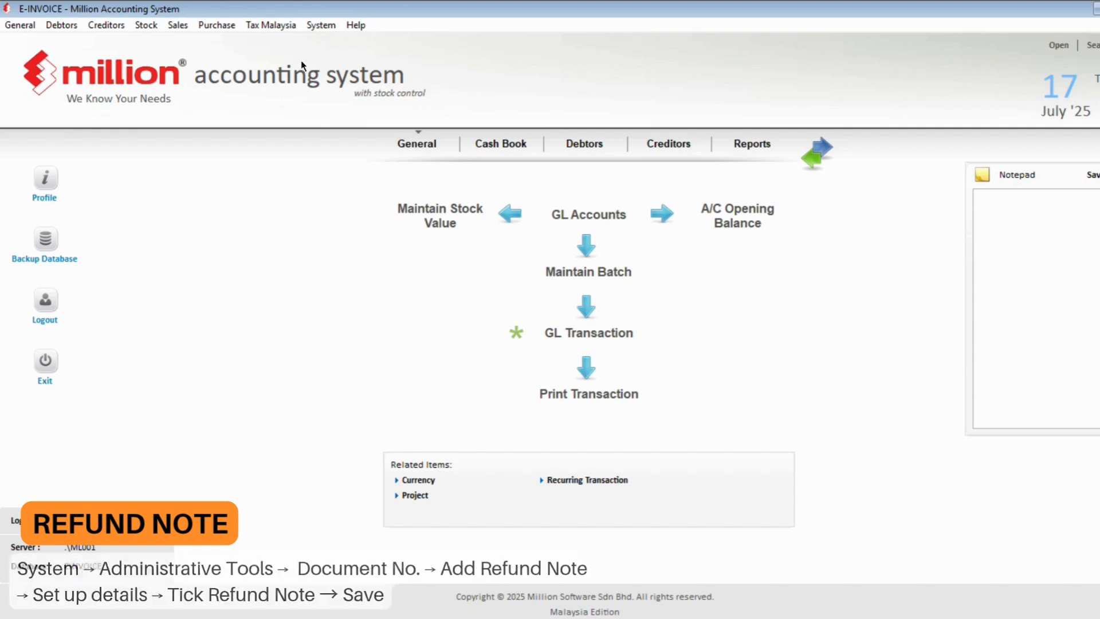
- Open Document No. maintenance under System > Administrative Tools
left_click(318, 26)
left_click(343, 135)
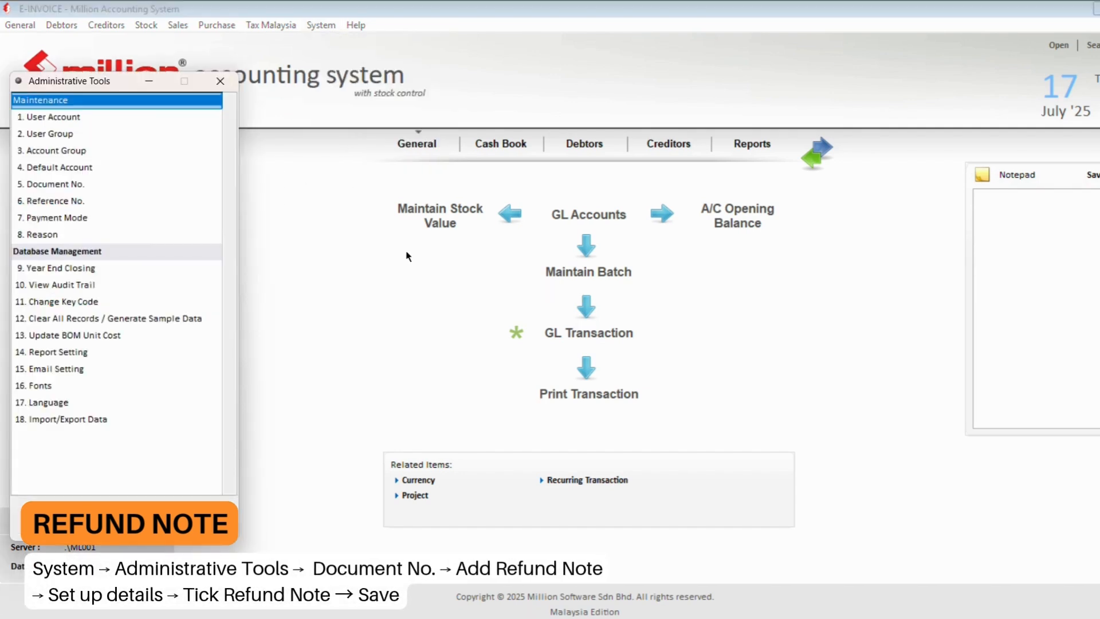
left_click(75, 185)
double_click(75, 184)
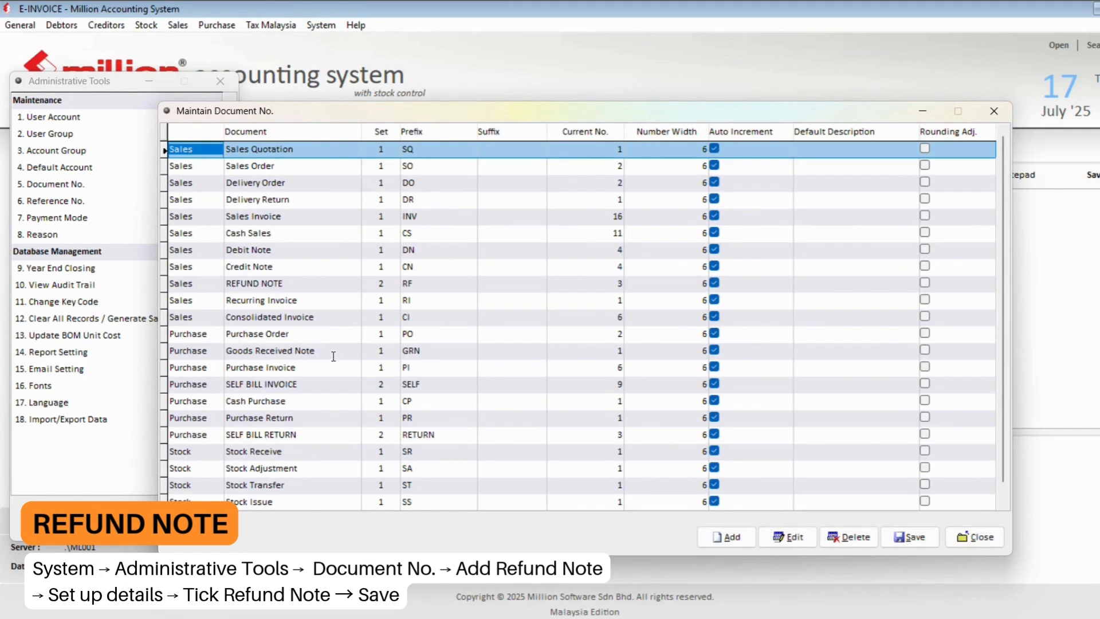
- Edit the REFUND NOTE numbering (prefix RF) to enable Refund Note, and save it
left_click(312, 286)
left_click(788, 537)
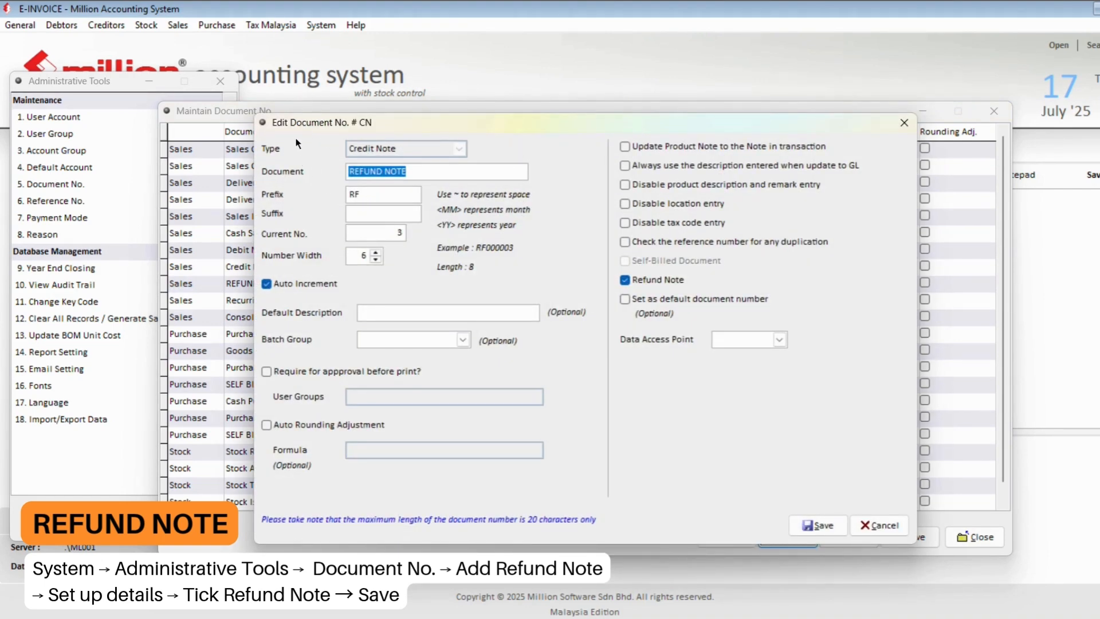
left_click_drag(408, 171, 350, 195)
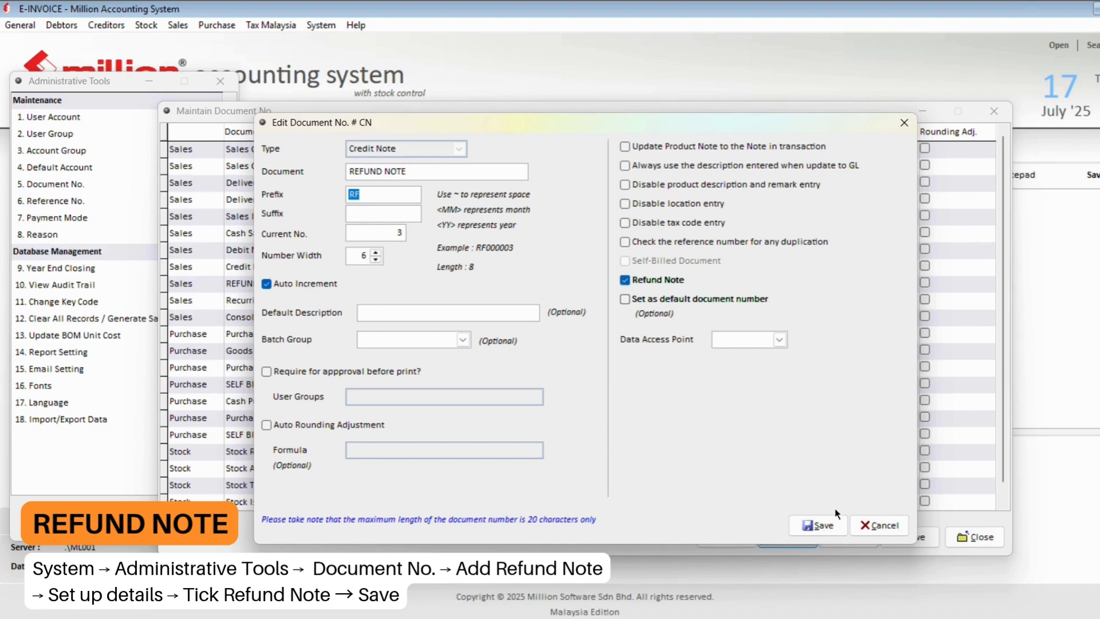
left_click(818, 525)
left_click(909, 537)
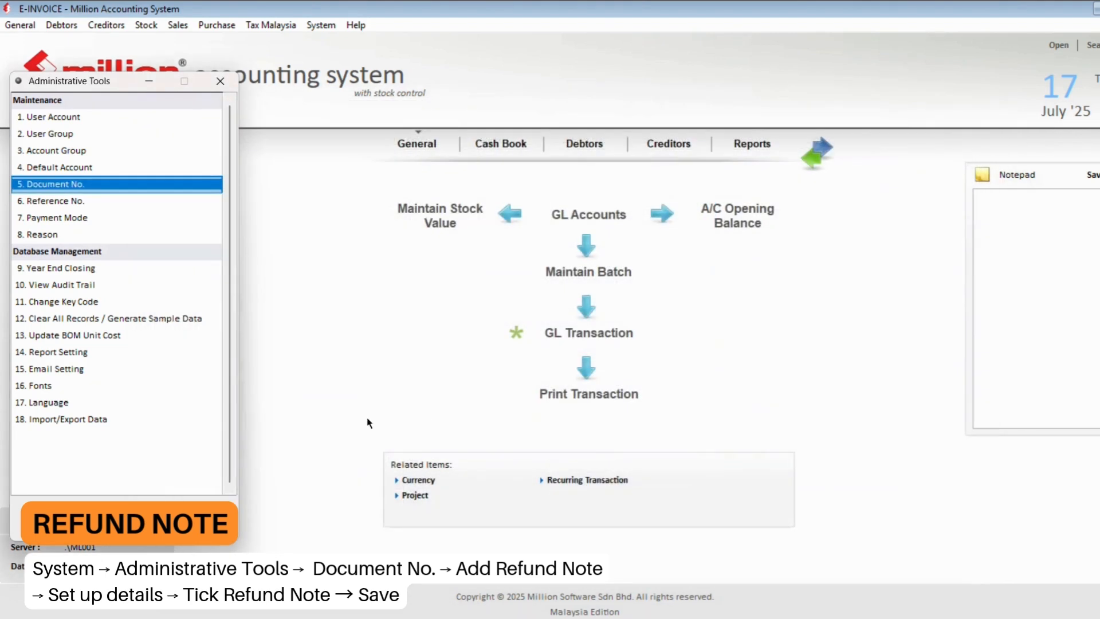
- Start a new credit note using the REFUND NOTE numbering set
key("Escape")
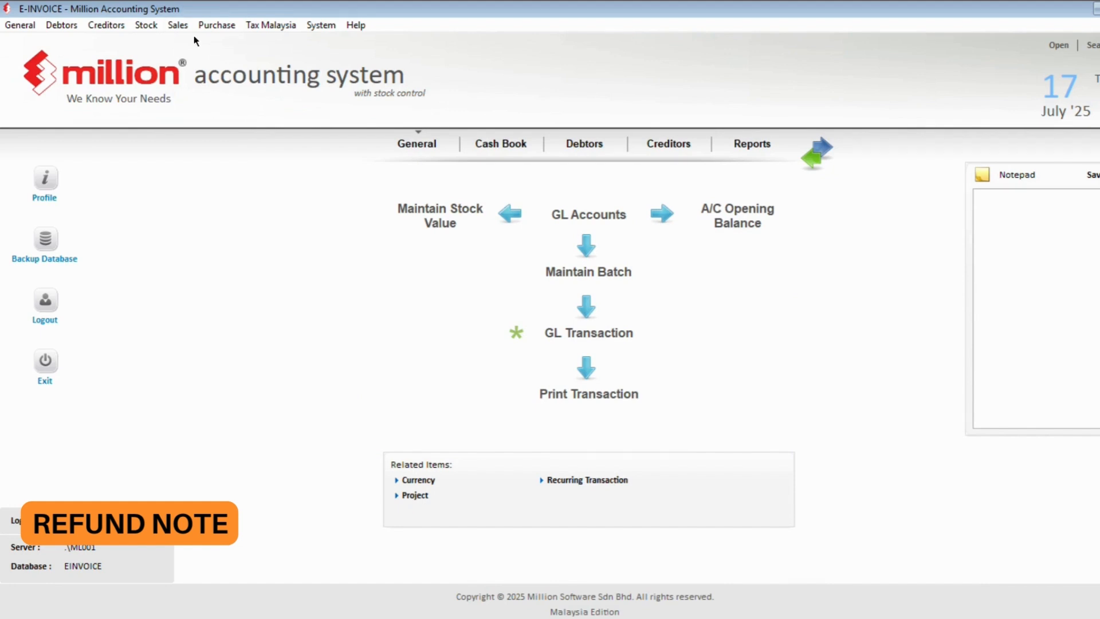
left_click(178, 25)
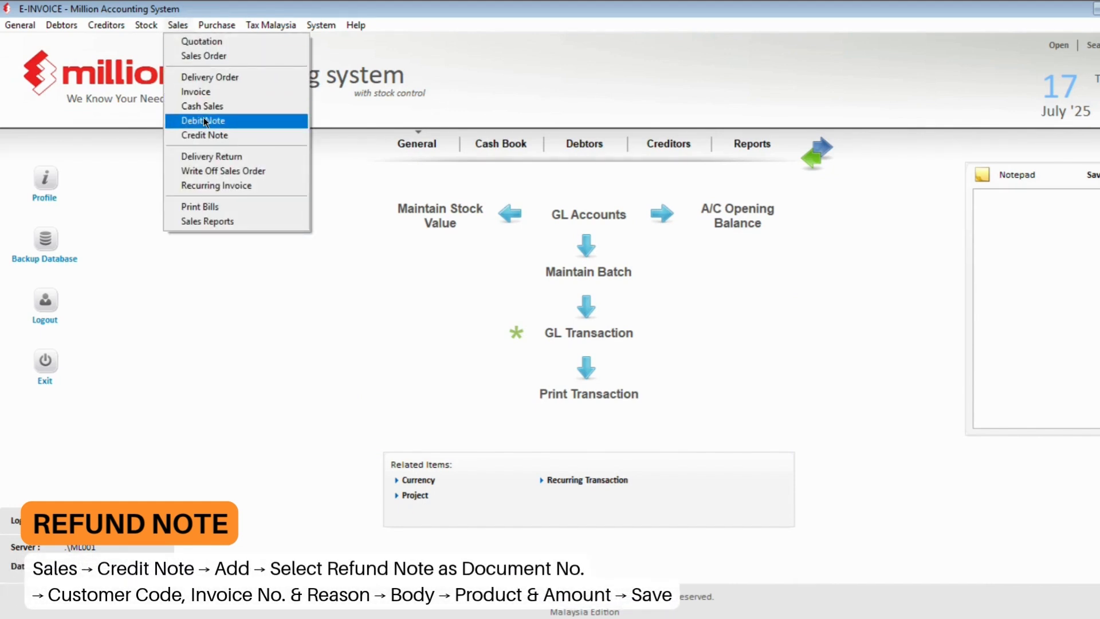
left_click(204, 136)
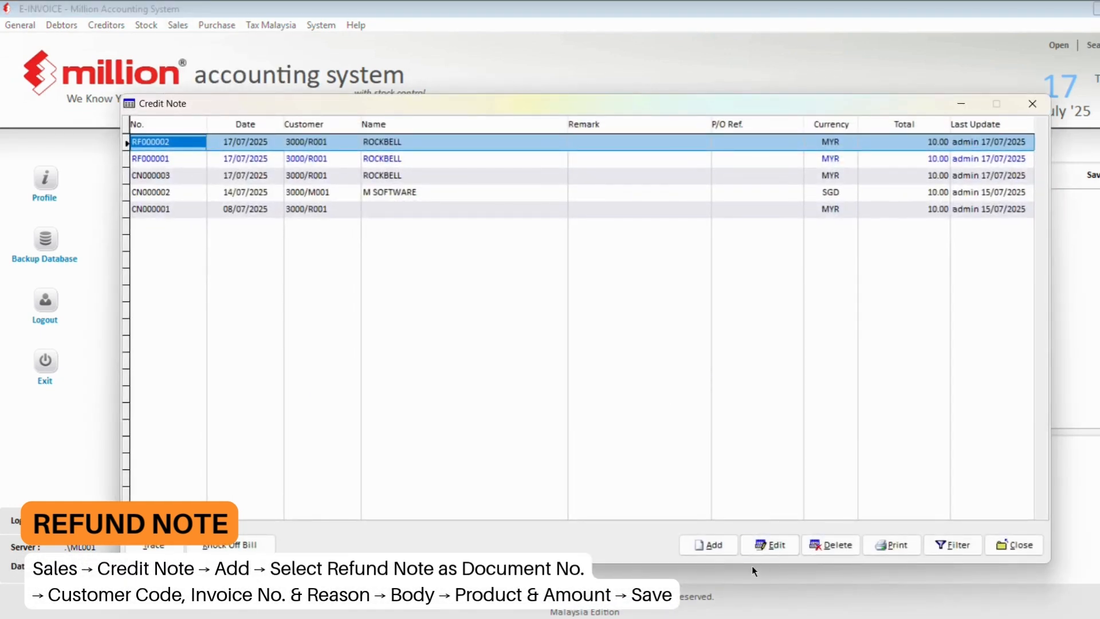
left_click(711, 544)
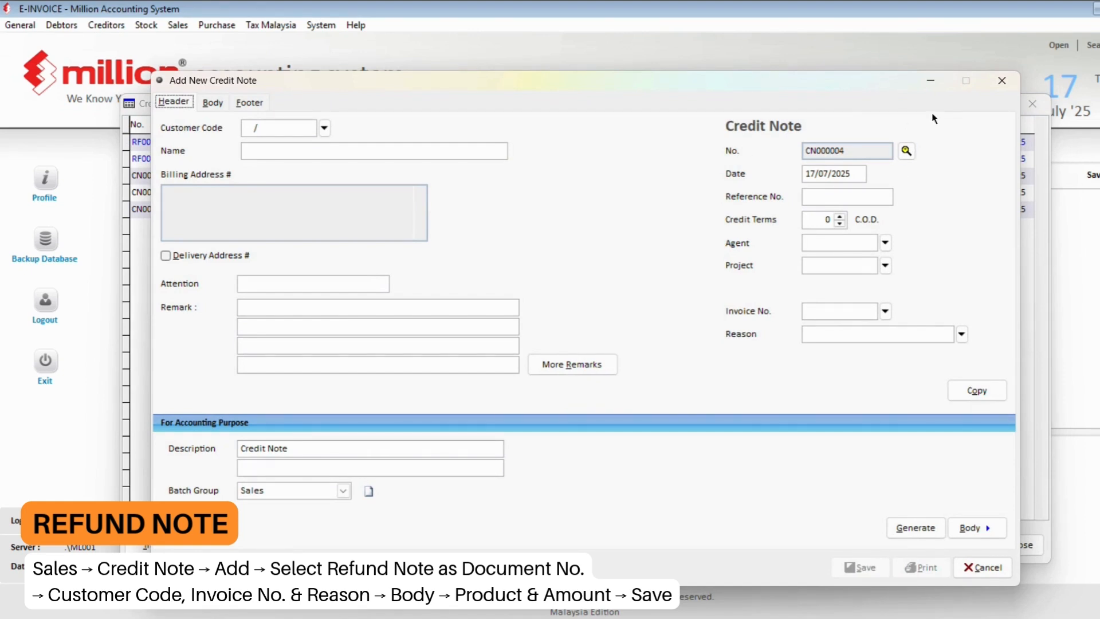
left_click(906, 152)
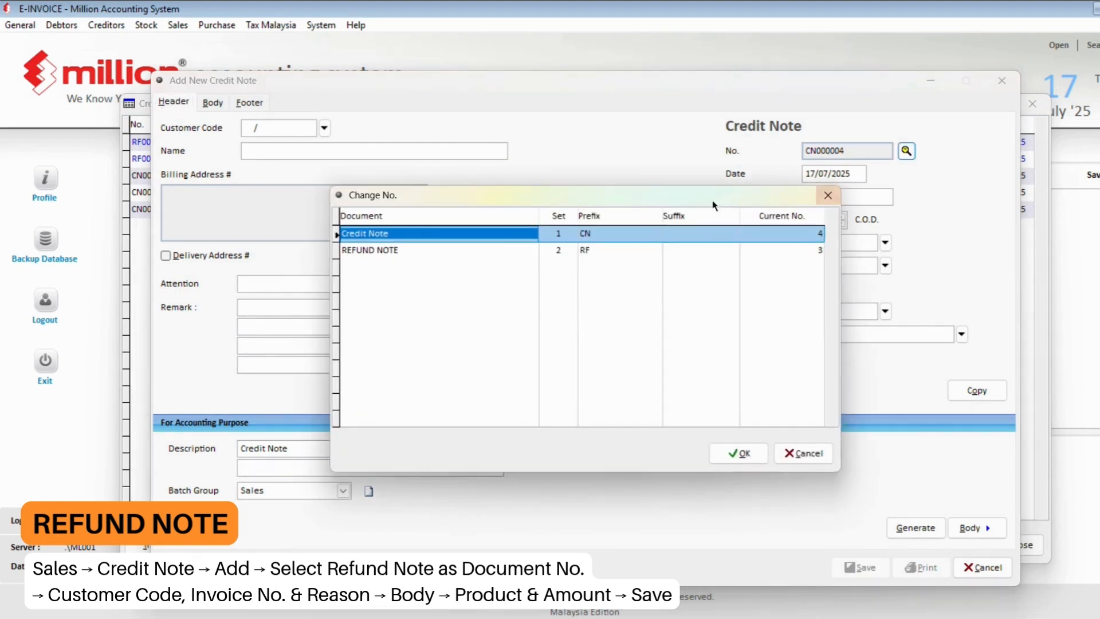
left_click(507, 251)
double_click(506, 250)
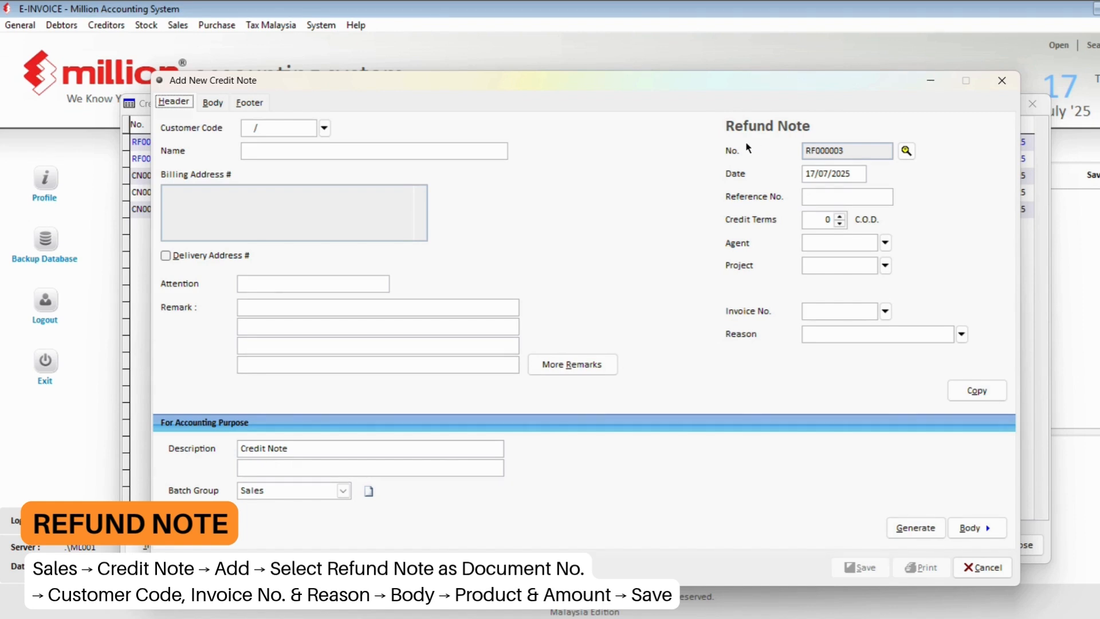
- Set customer ROCKBELL, invoice INV000004 and reason Discount Given, then go to products
left_click(326, 126)
left_click(440, 181)
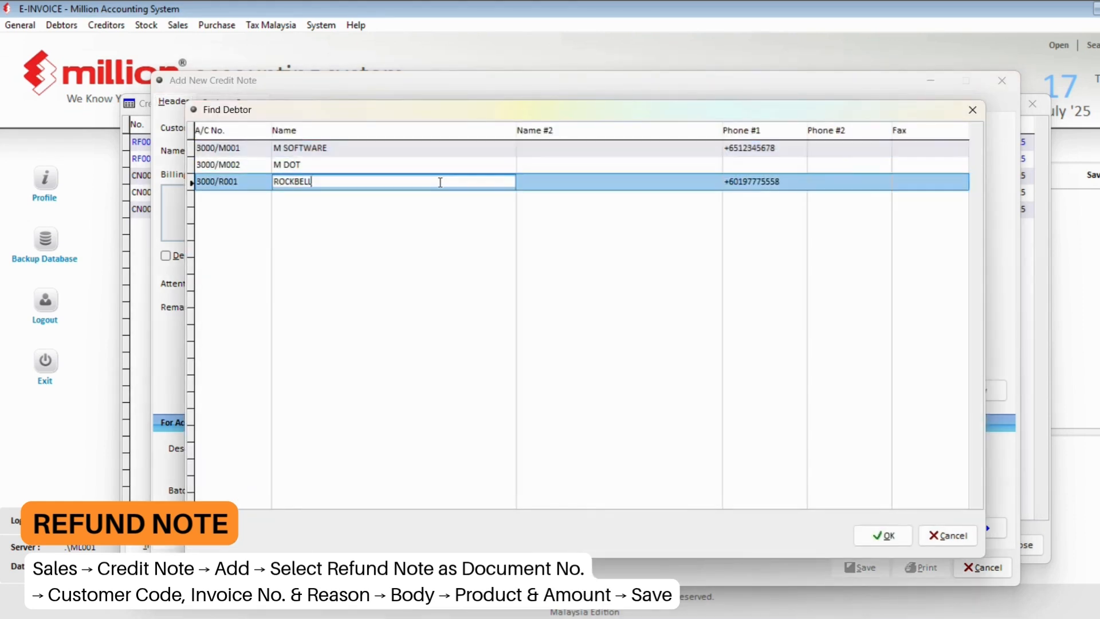
double_click(440, 181)
left_click(885, 312)
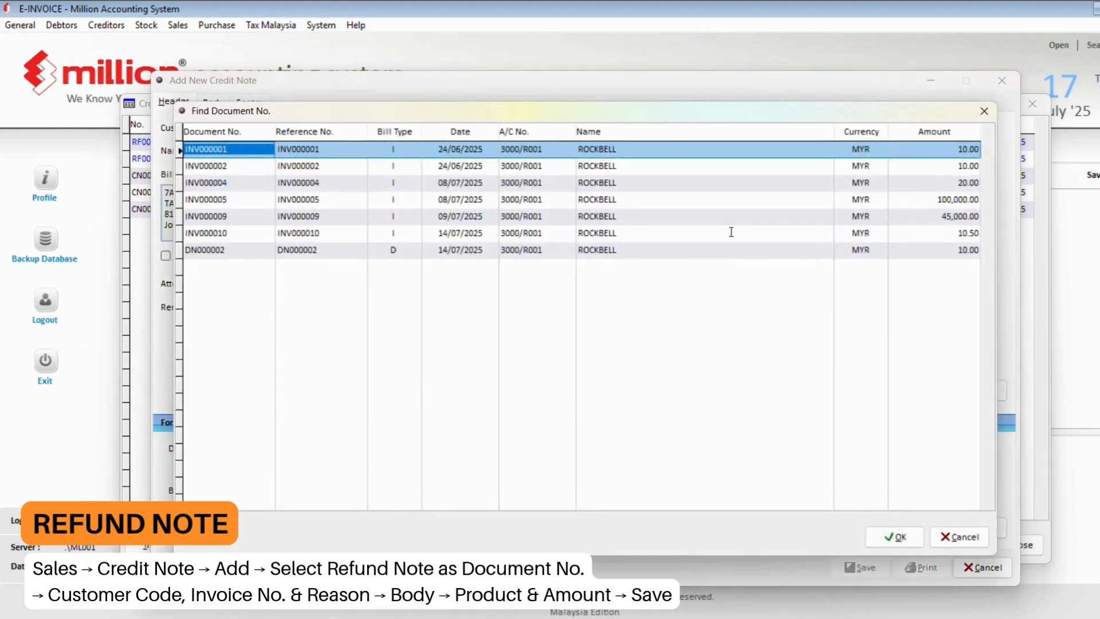
double_click(820, 182)
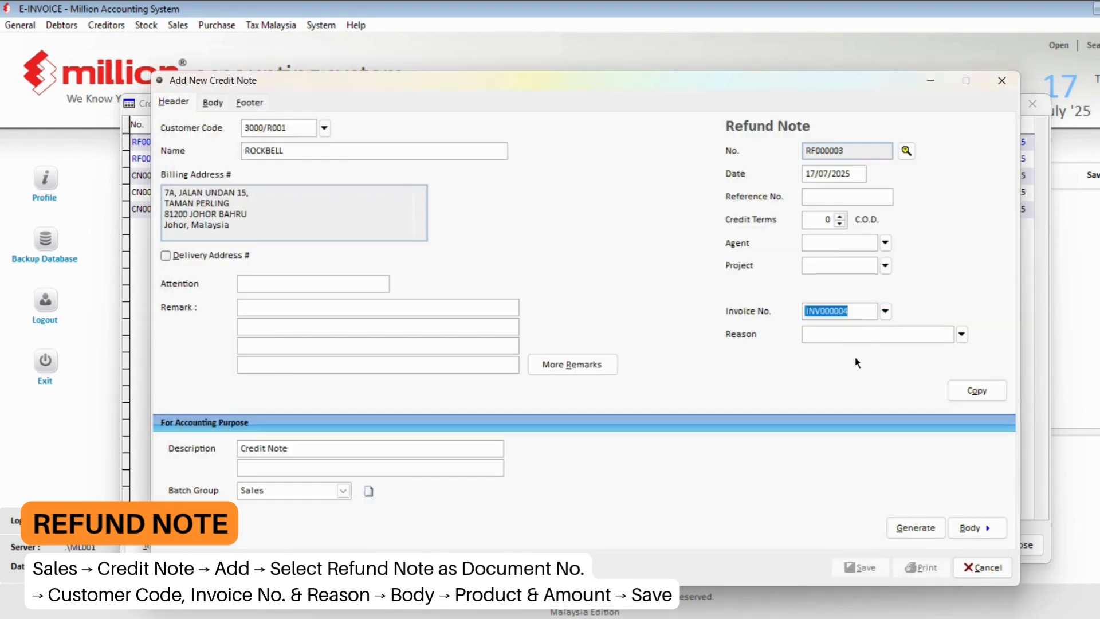
left_click(963, 334)
left_click(539, 150)
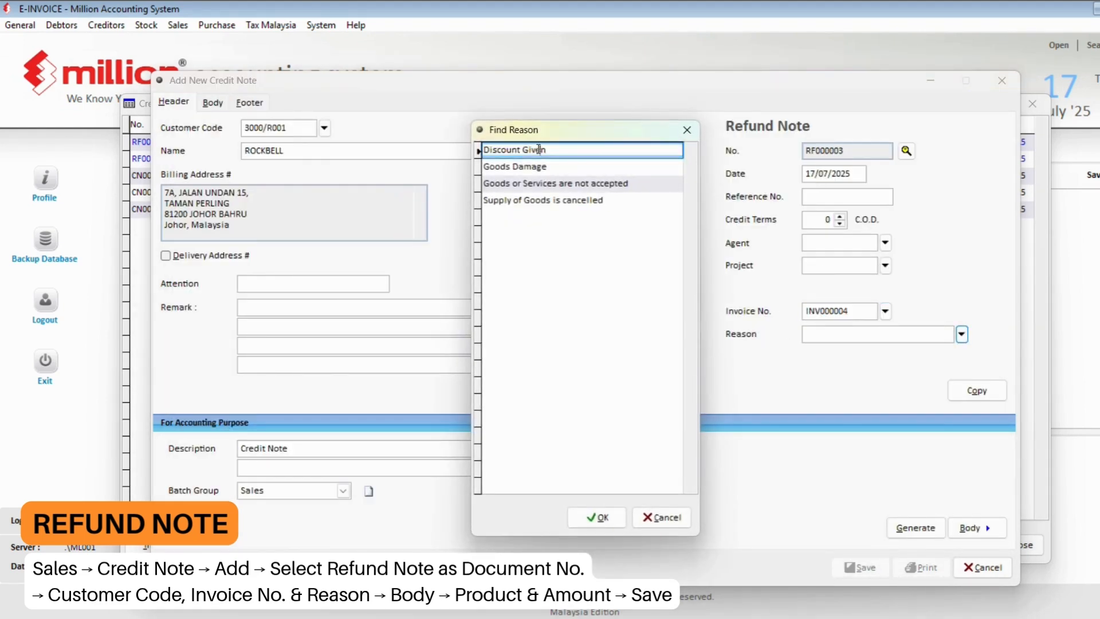
double_click(539, 149)
left_click(215, 103)
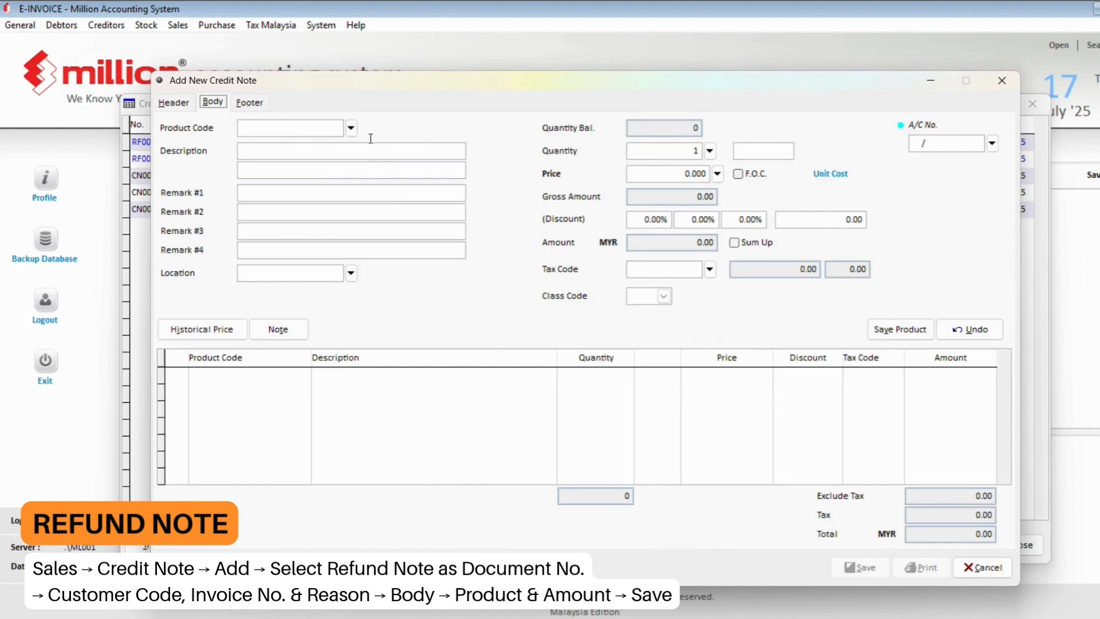
- Add product 1002 IPHONE 15 PRO MAX at price 10 to refund note RF000003
left_click(352, 127)
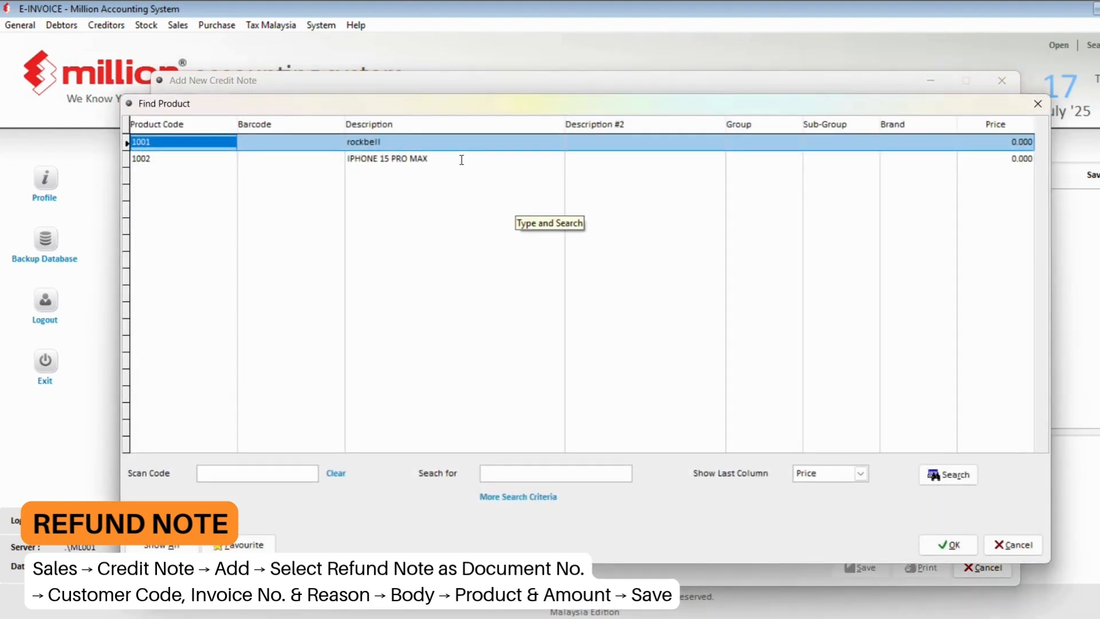
left_click(462, 160)
double_click(462, 160)
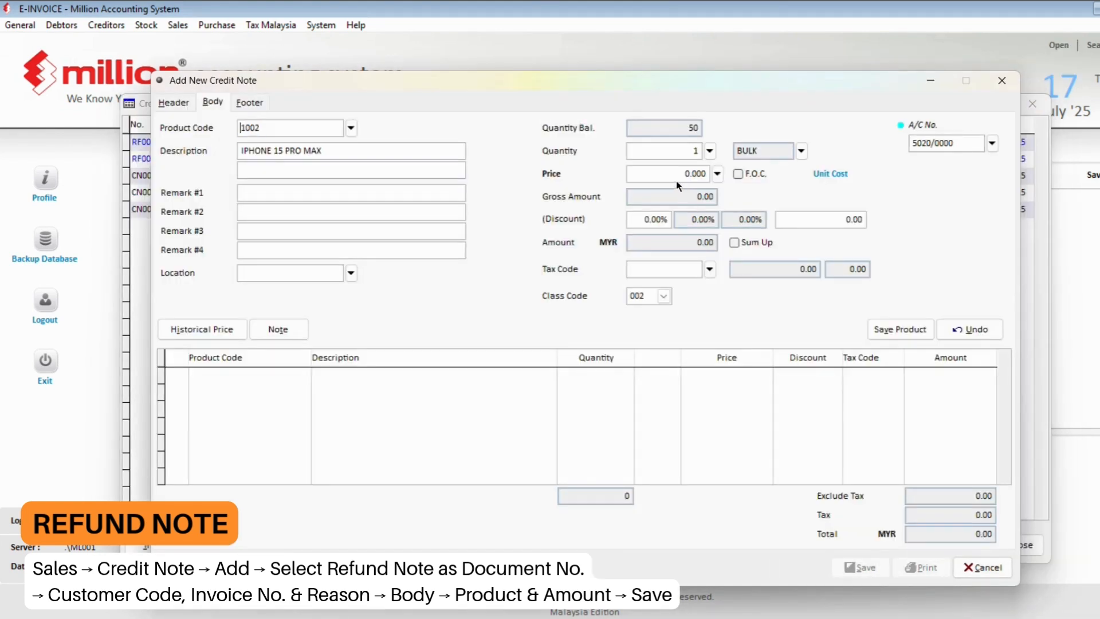
type("1")
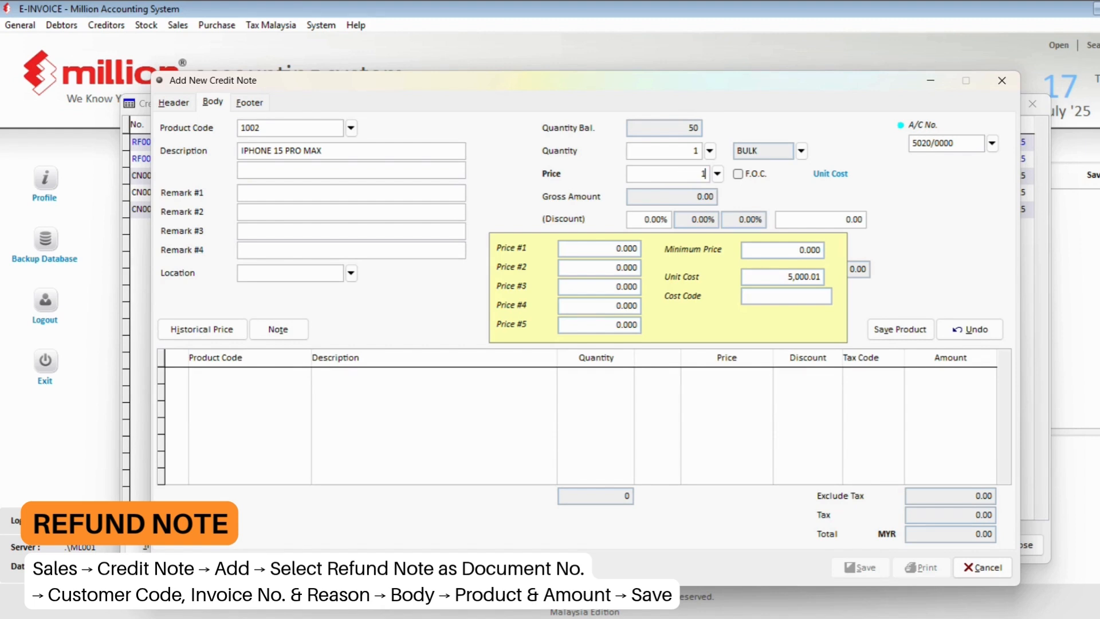
type("0")
key("Tab")
left_click(901, 330)
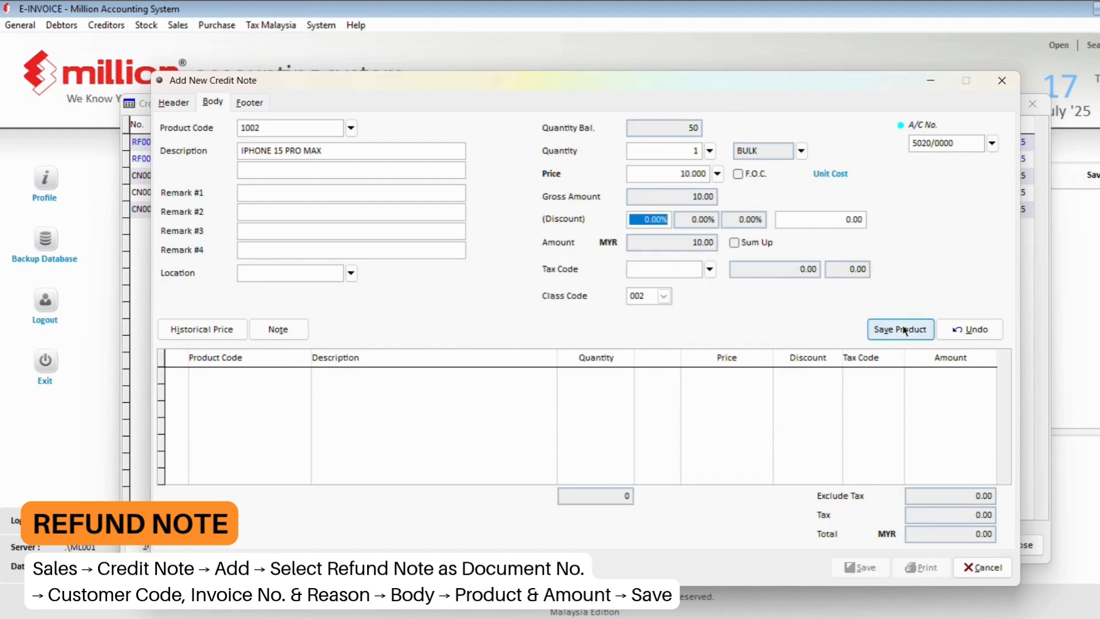
- Authorise the low-price warning by logging in with the admin user ID and password
left_click(624, 374)
type("ADMIN")
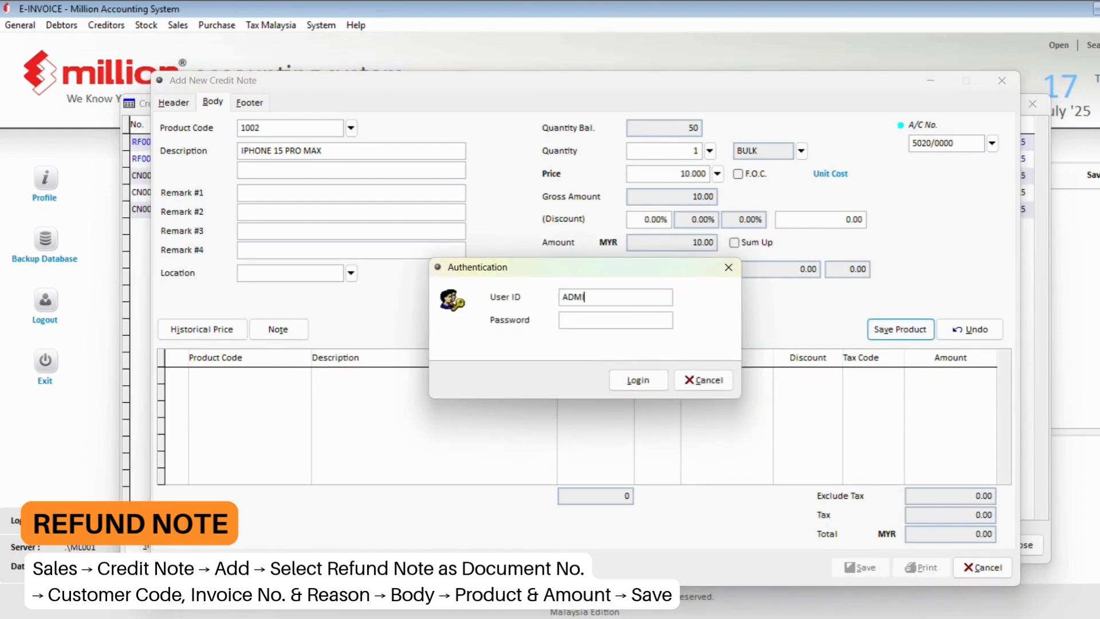
key("BackSpace")
key("BackSpace")
key("BackSpace")
key("BackSpace")
key("BackSpace")
type("admin")
key("Tab")
type("admin")
key("Return")
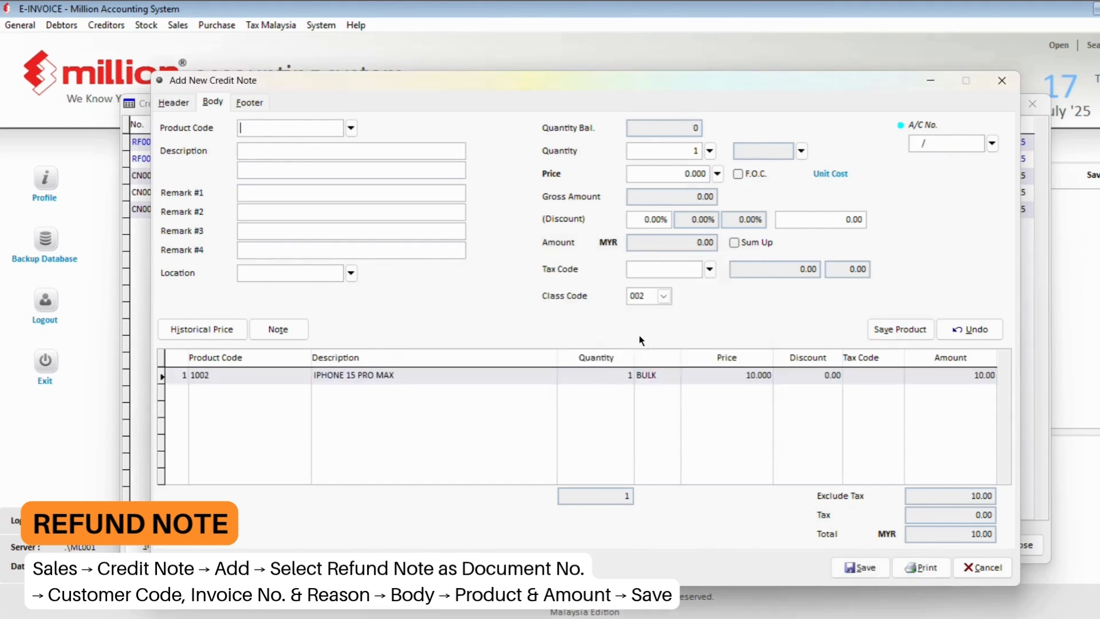
- Save the refund note with a 10.00 cash refund and close the blank form
left_click(859, 567)
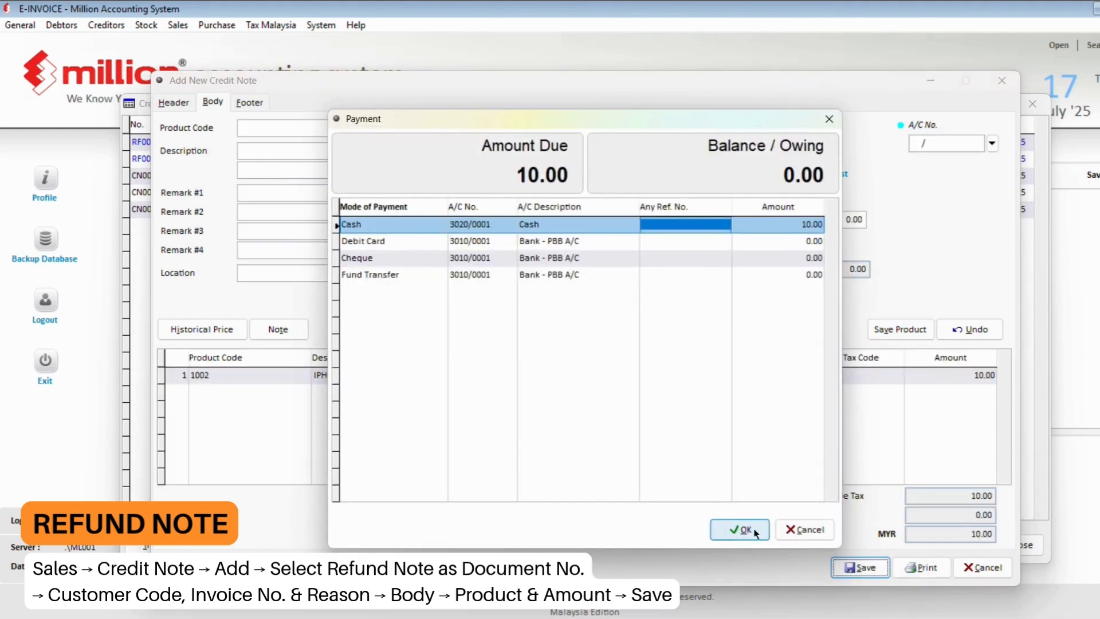
left_click(736, 523)
left_click(974, 567)
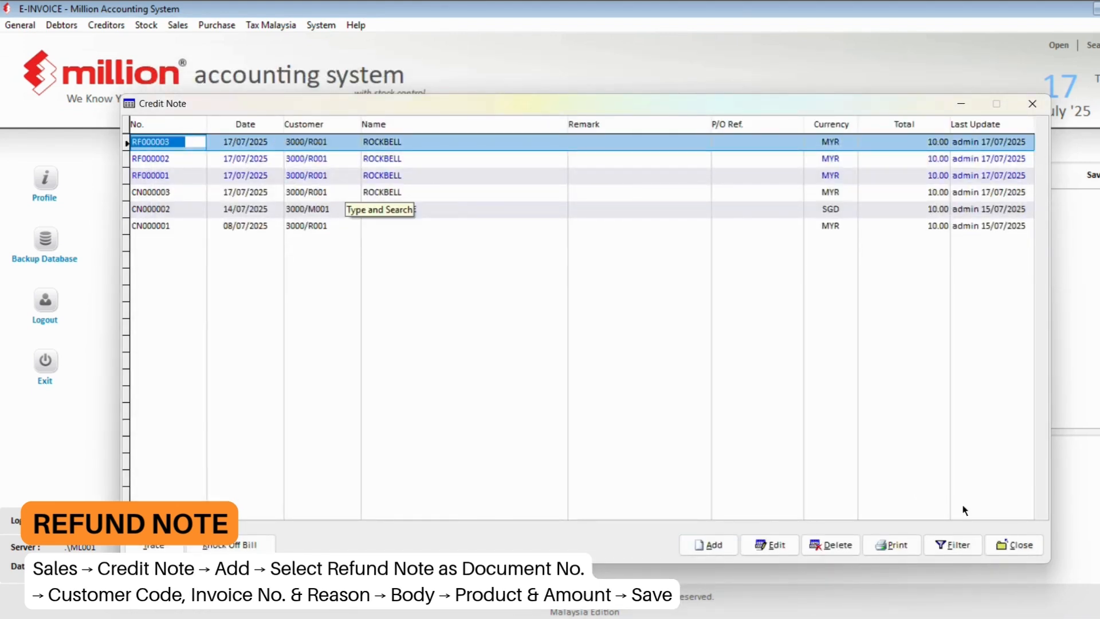
- Open the e-Invoice - Documents report filtered to unsent Credit Note documents
left_click(998, 542)
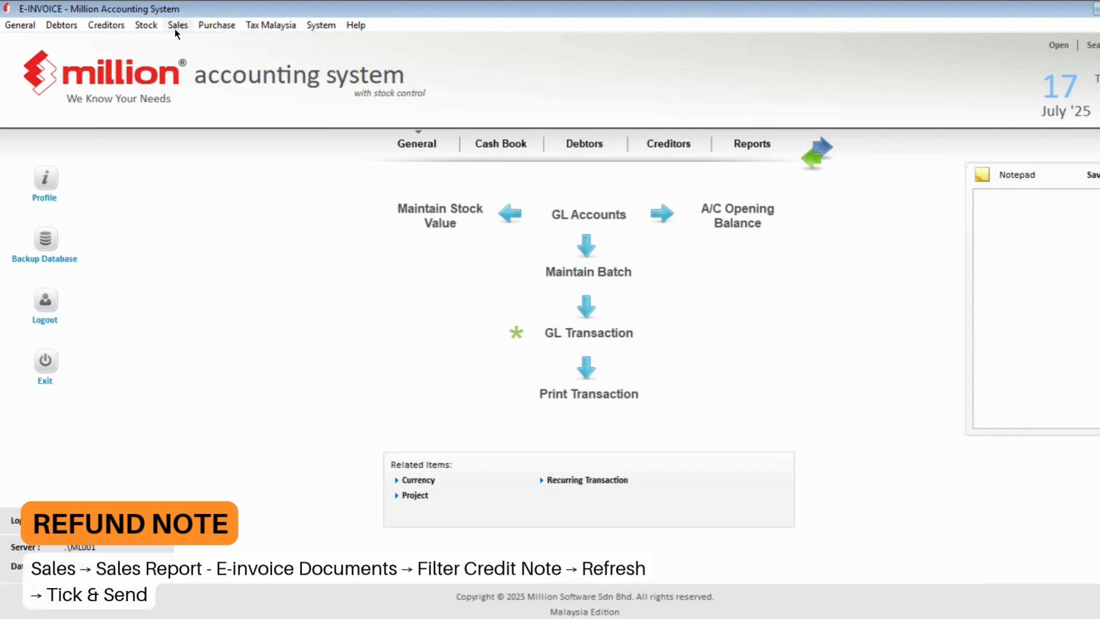
left_click(174, 29)
left_click(199, 220)
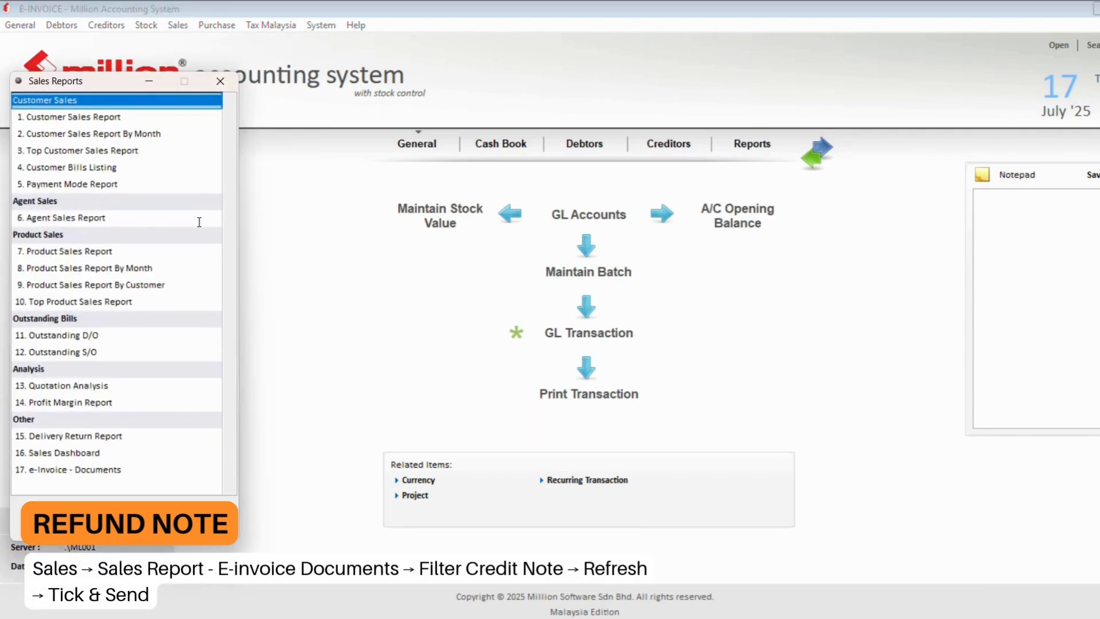
double_click(107, 470)
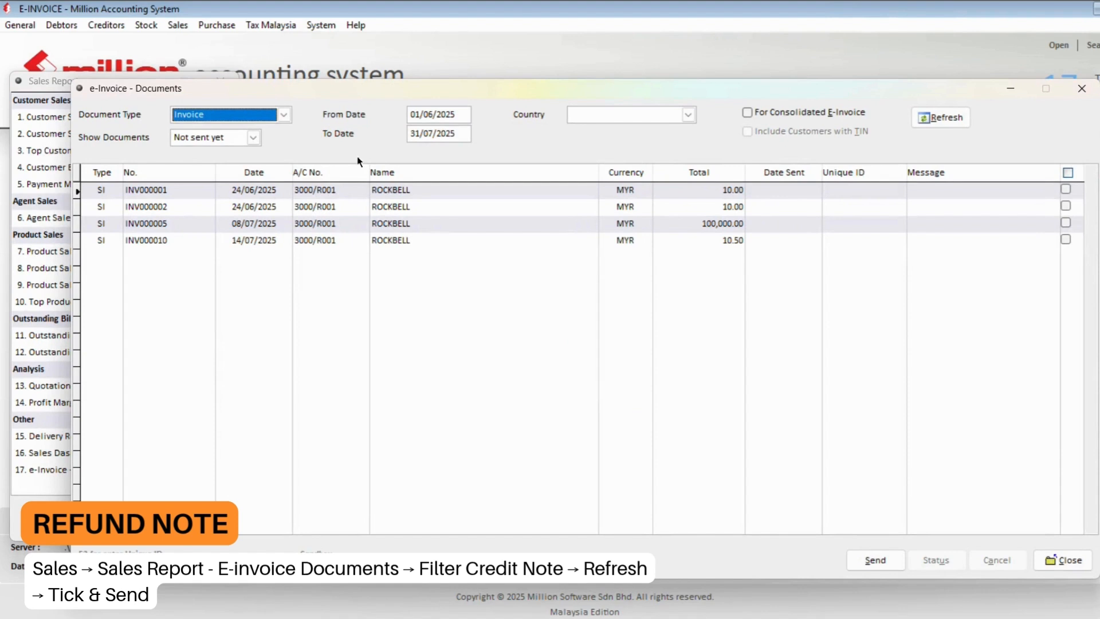
left_click(268, 119)
left_click(268, 119)
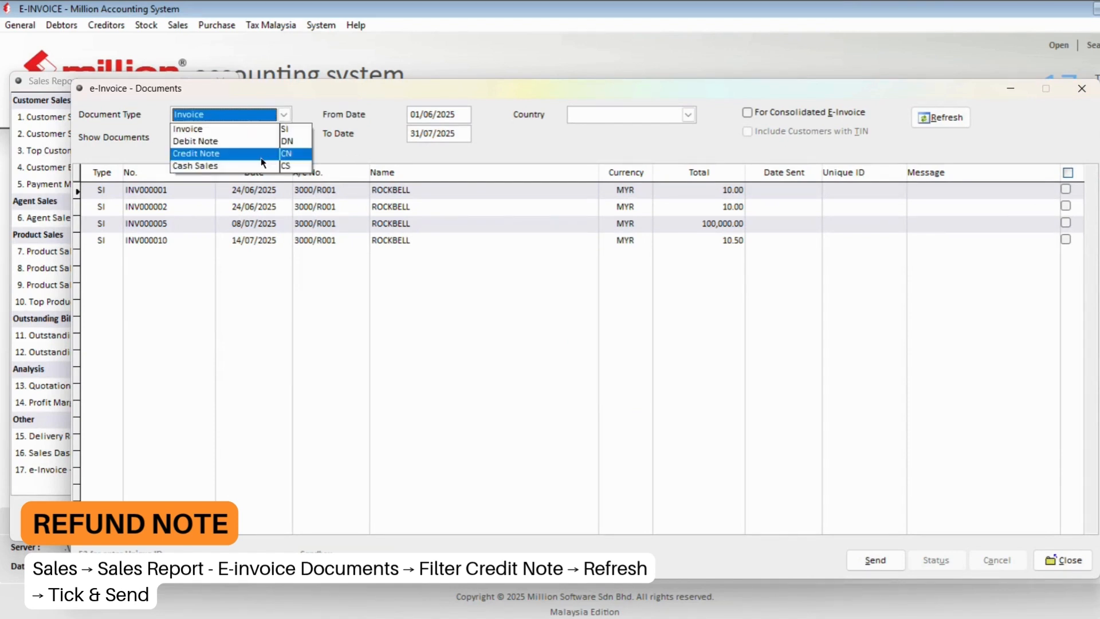
left_click(261, 159)
left_click(926, 126)
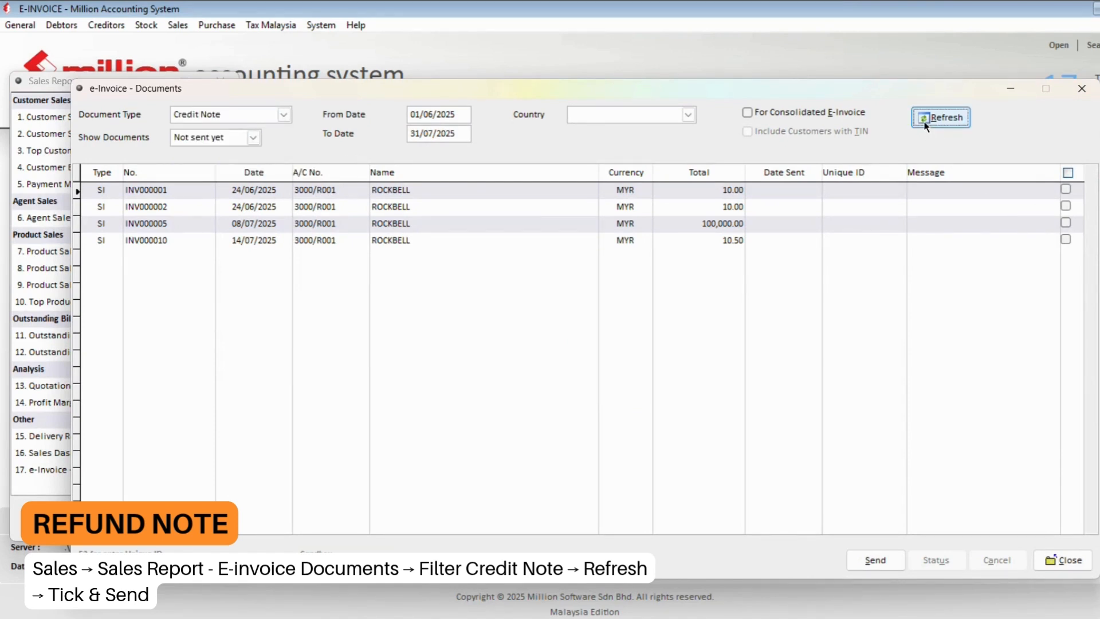
- Send refund note RF000003 as an e-invoice and confirm
left_click(630, 207)
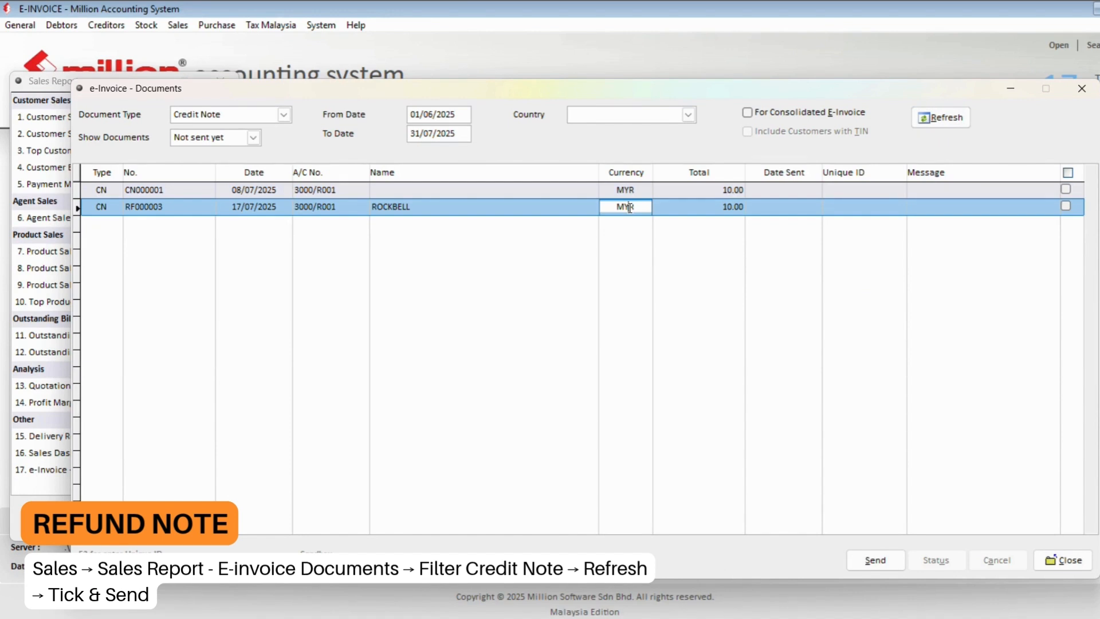
left_click(181, 208)
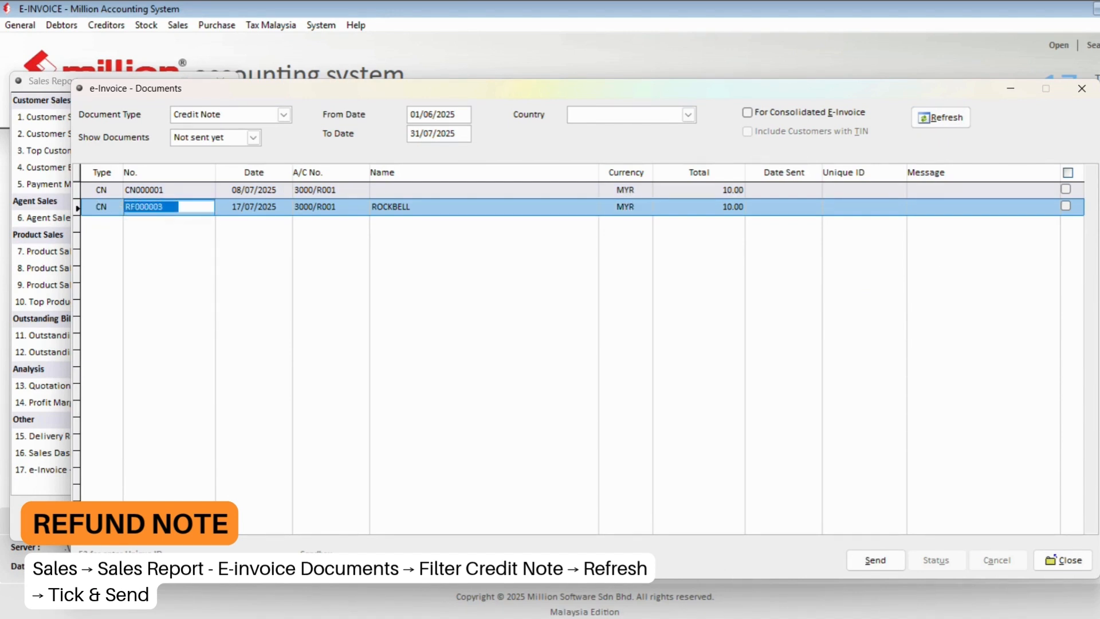
left_click(1067, 208)
left_click(875, 560)
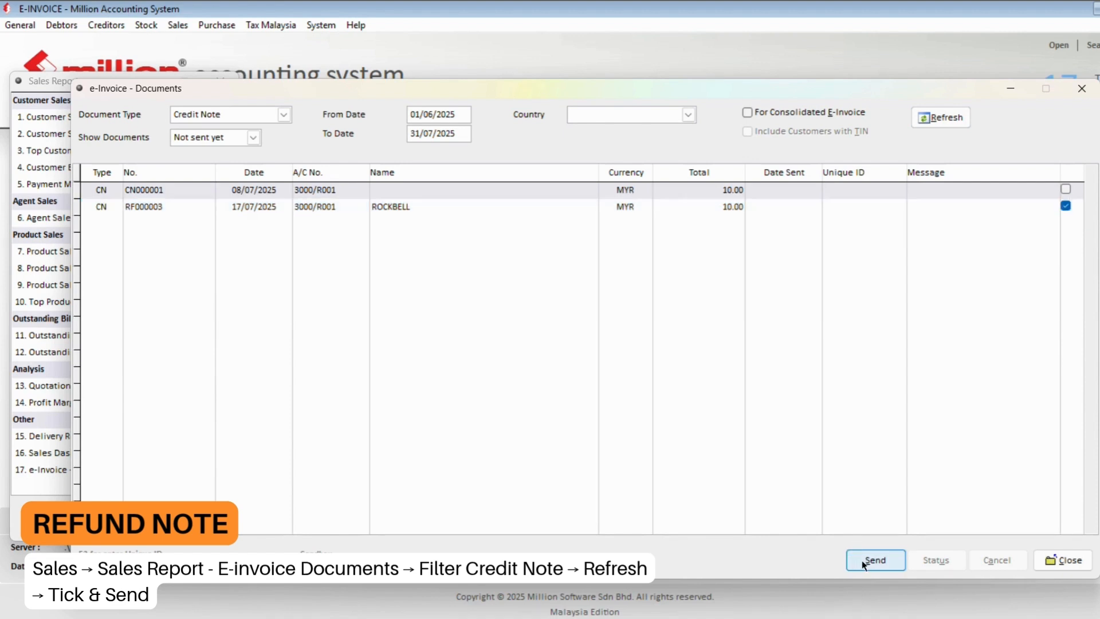
left_click(579, 370)
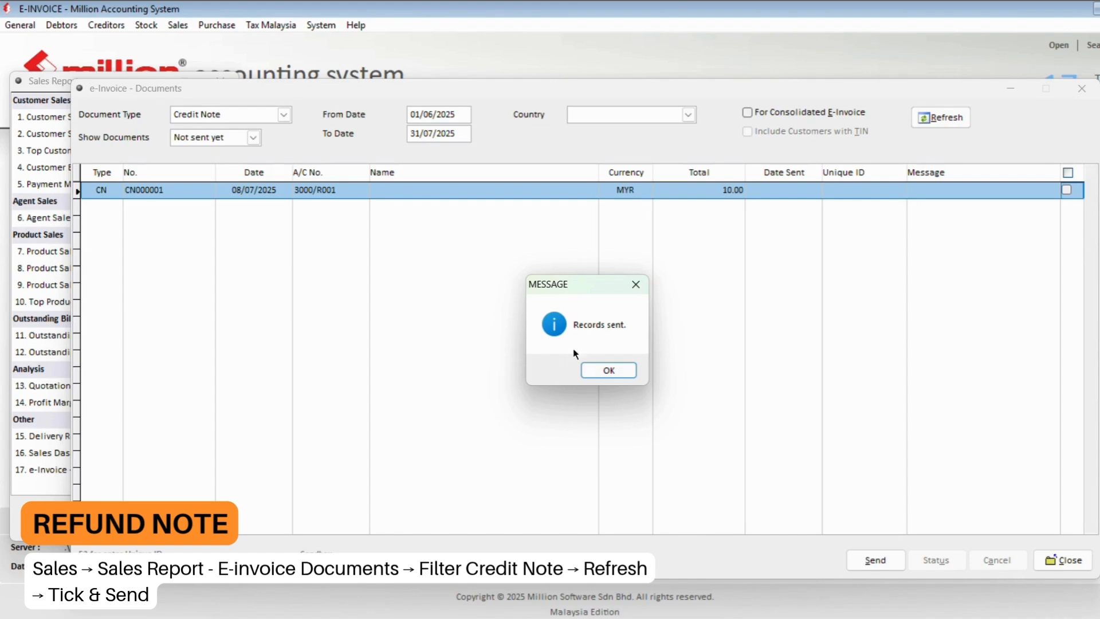
- Dismiss the sent message and list only Sent credit notes
left_click(621, 369)
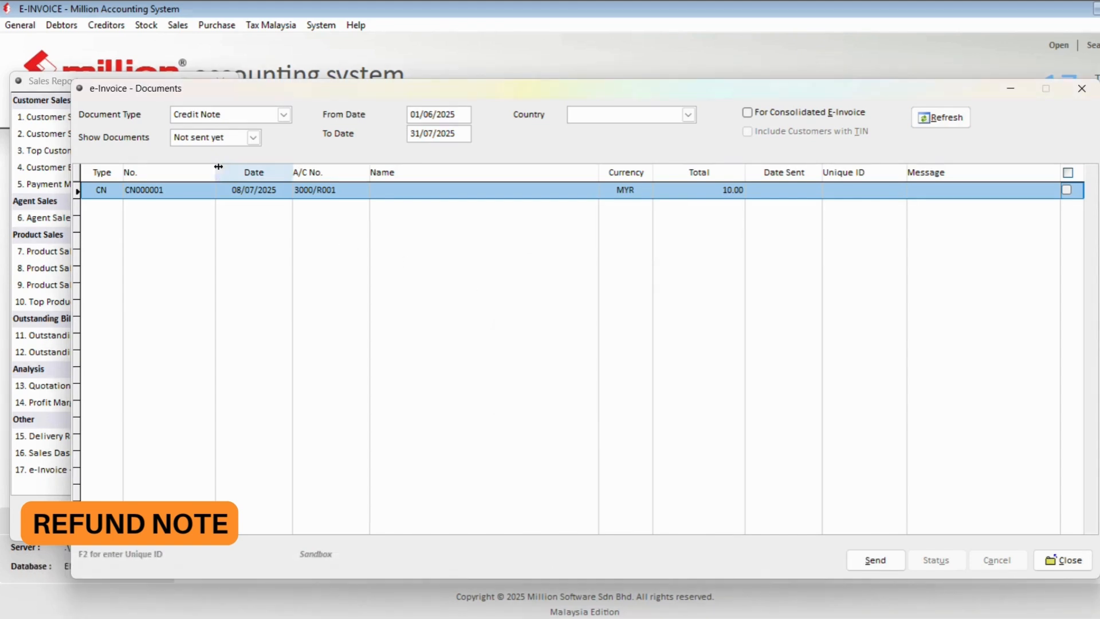
left_click(210, 143)
left_click(210, 144)
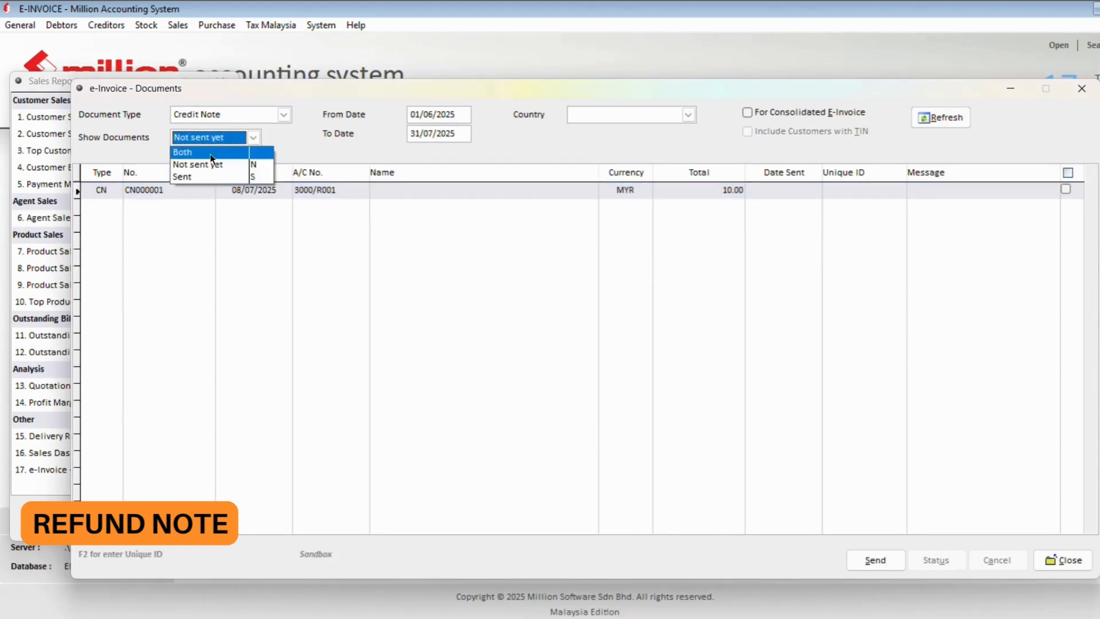
left_click(210, 177)
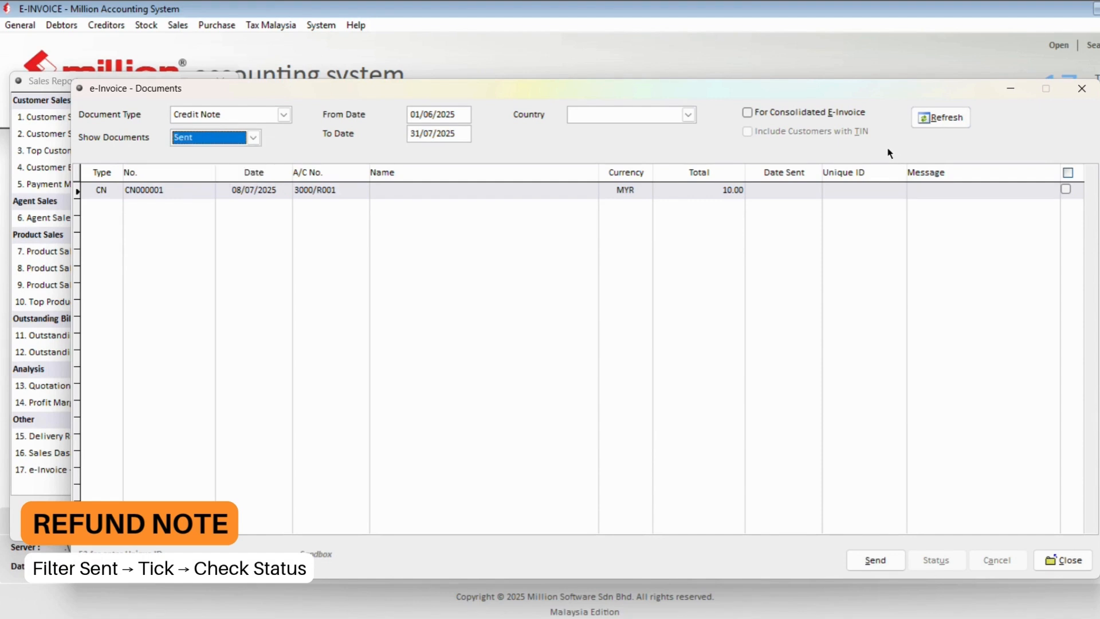
left_click(932, 121)
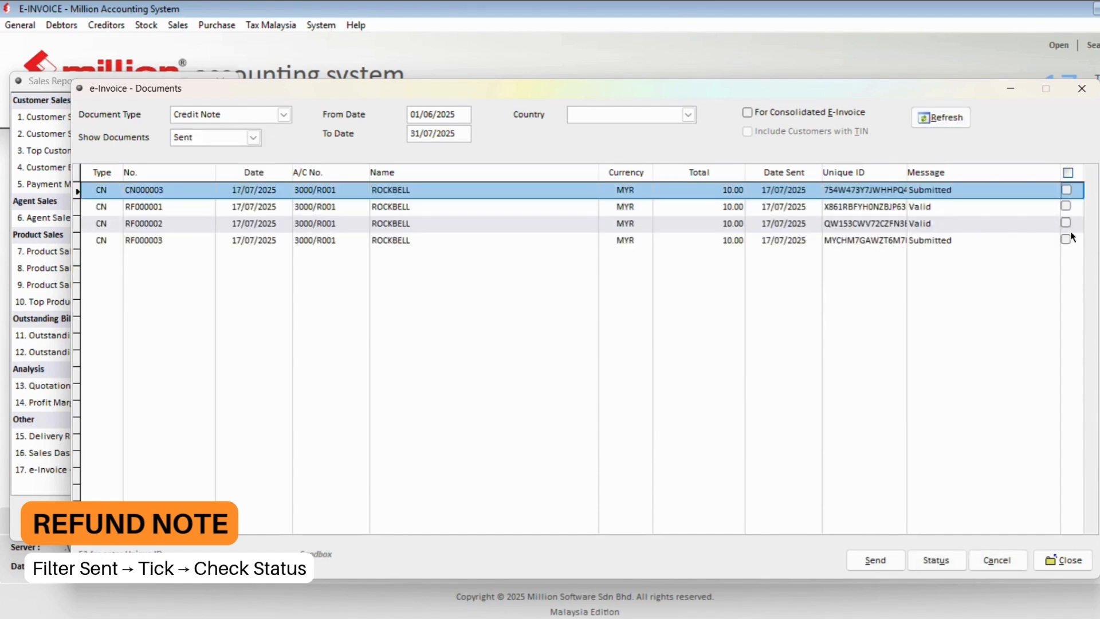
- Run the Status check on RF000003, retrying after the not-authorised error, until it reads Valid
left_click(414, 240)
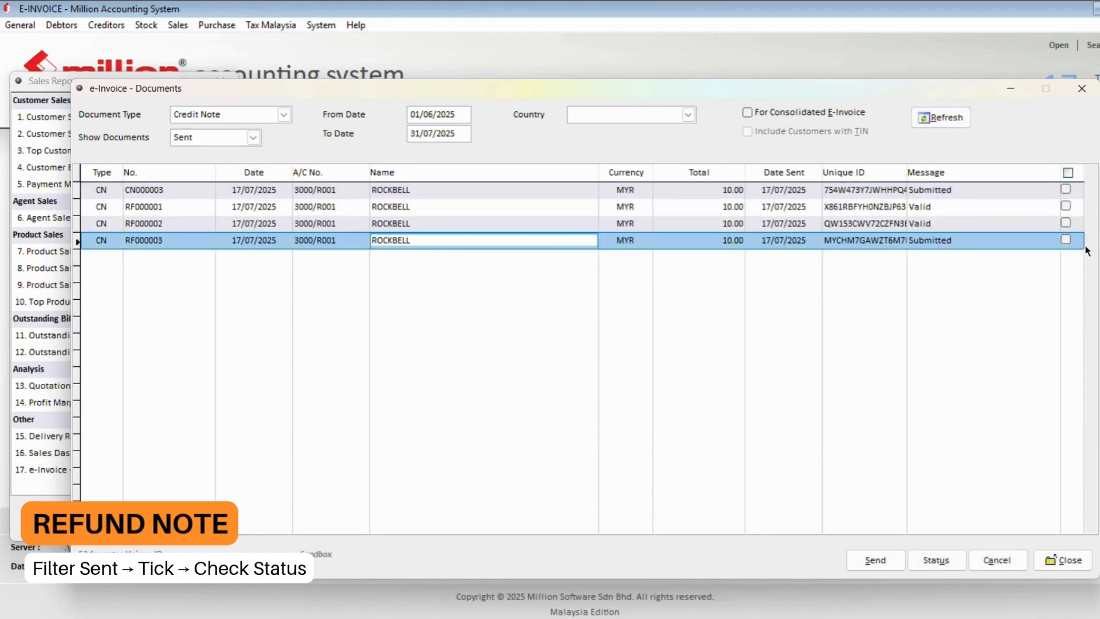
left_click(1066, 241)
left_click(943, 562)
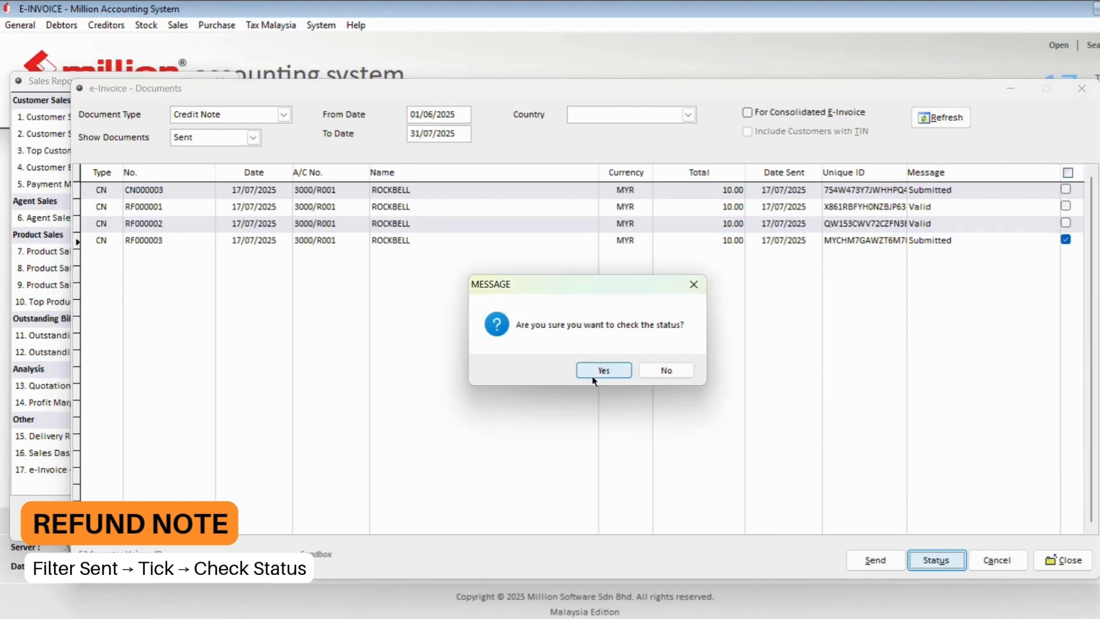
left_click(594, 376)
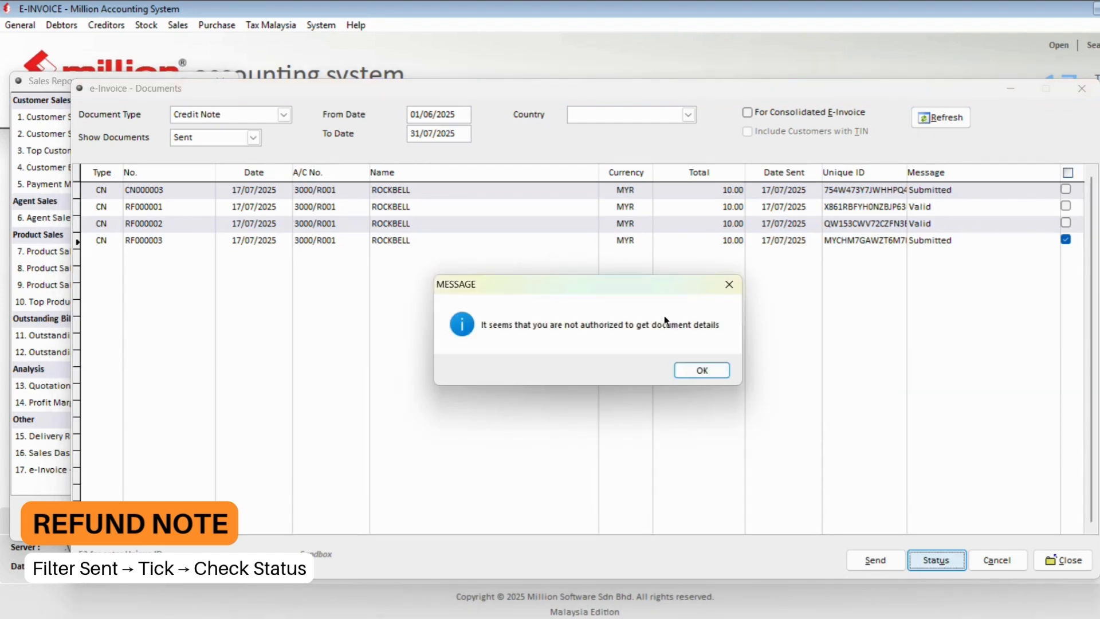
left_click(703, 371)
left_click(939, 566)
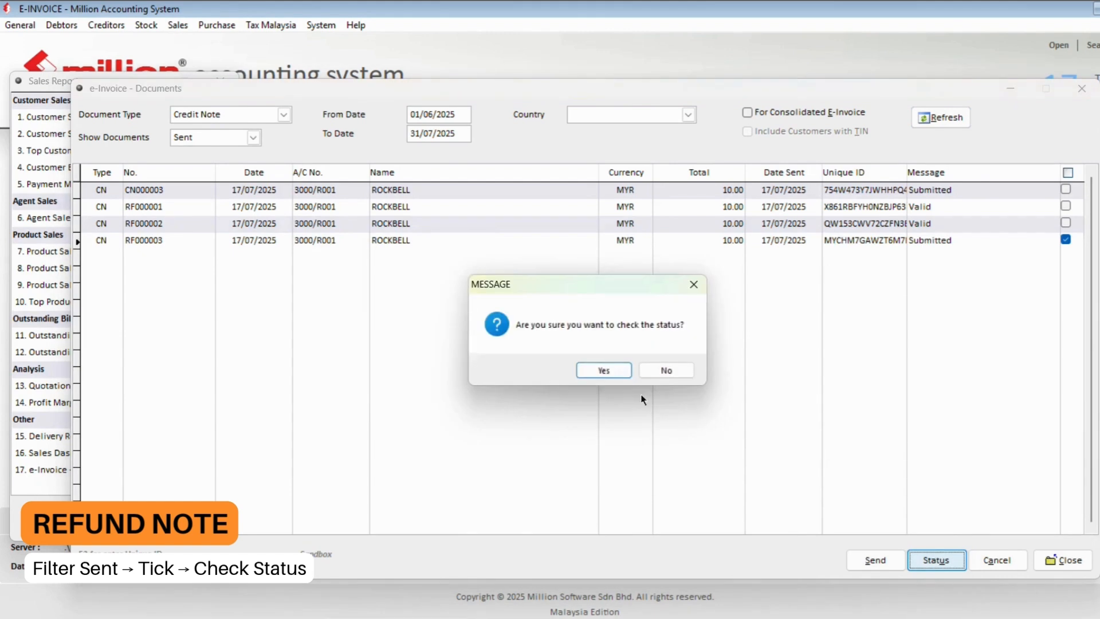
left_click(616, 370)
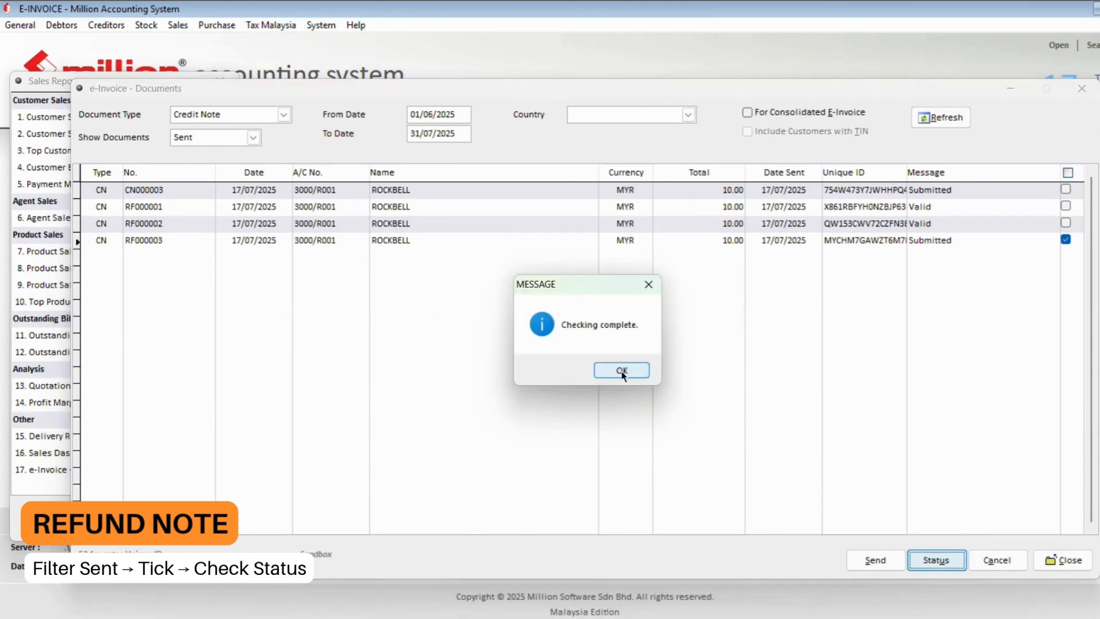
left_click(620, 371)
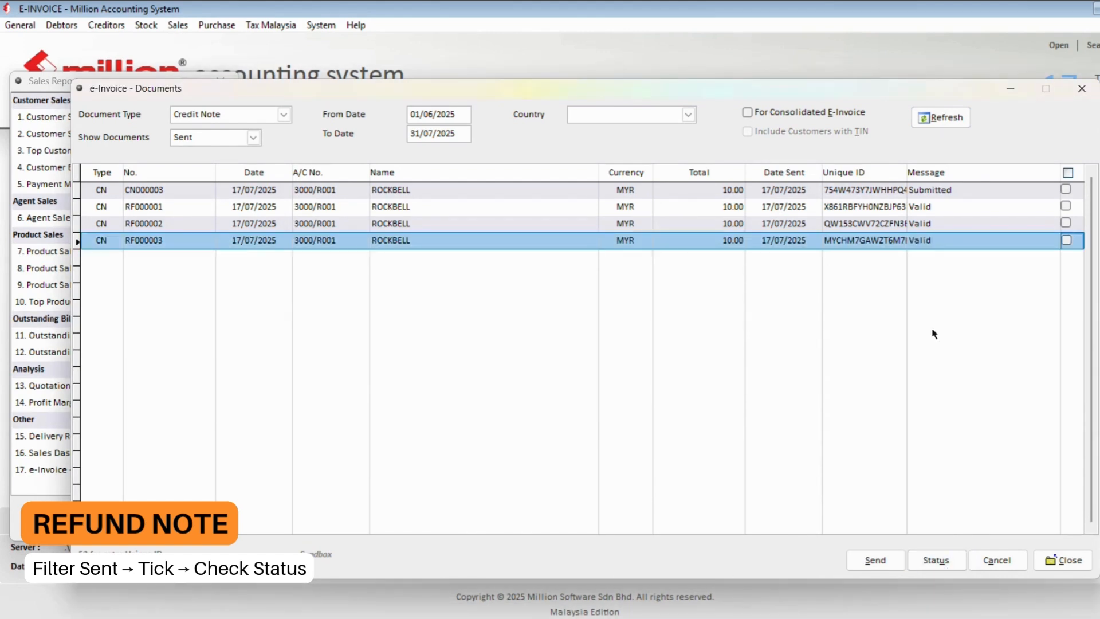
left_click(933, 240)
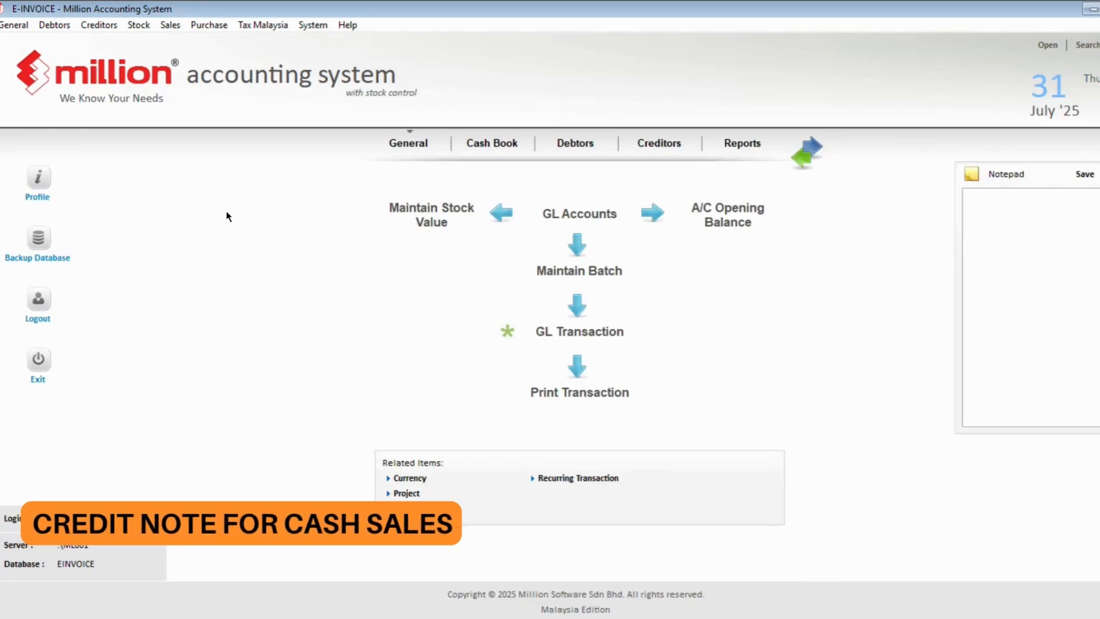
- Start a new credit note from the Sales credit note list
left_click(170, 26)
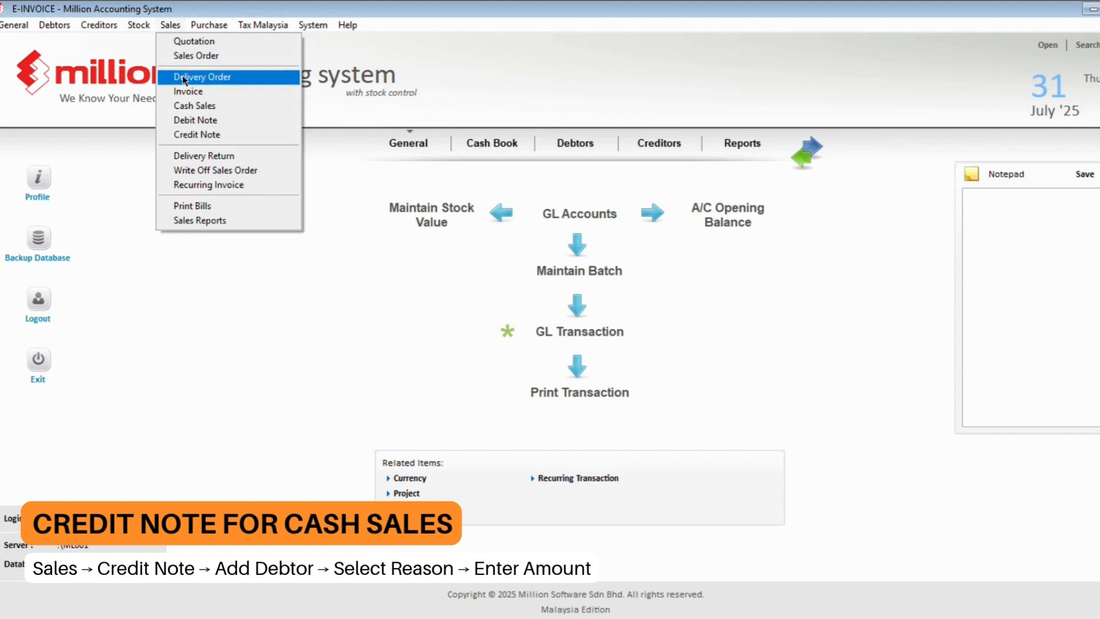
left_click(196, 135)
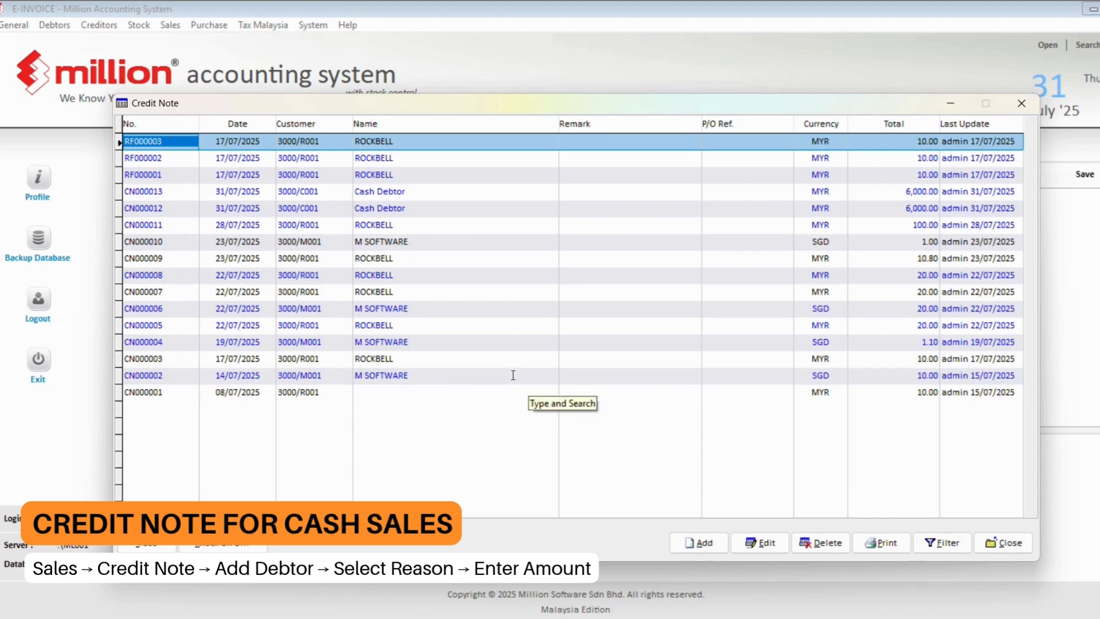
left_click(696, 544)
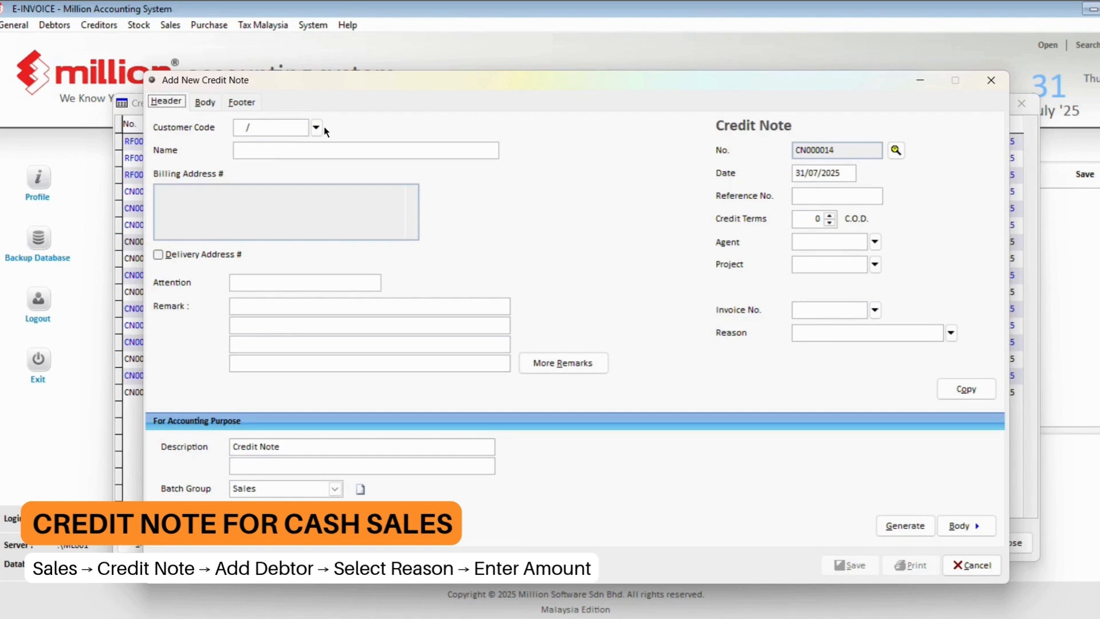
- Choose Cash Debtor as the customer and Discount Given as the reason
left_click(321, 128)
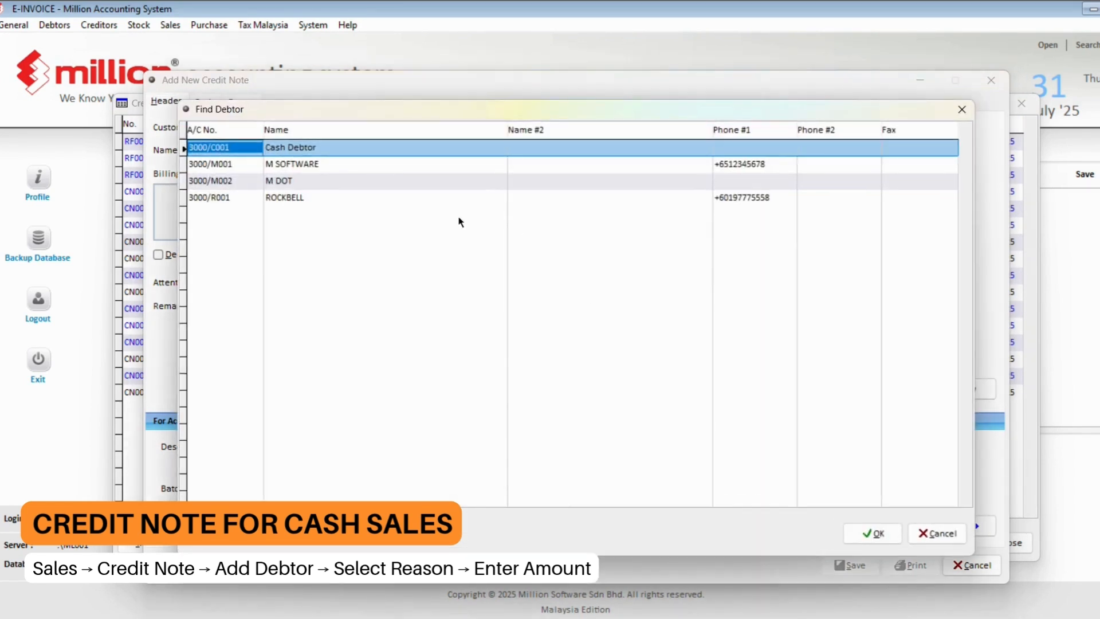
double_click(327, 148)
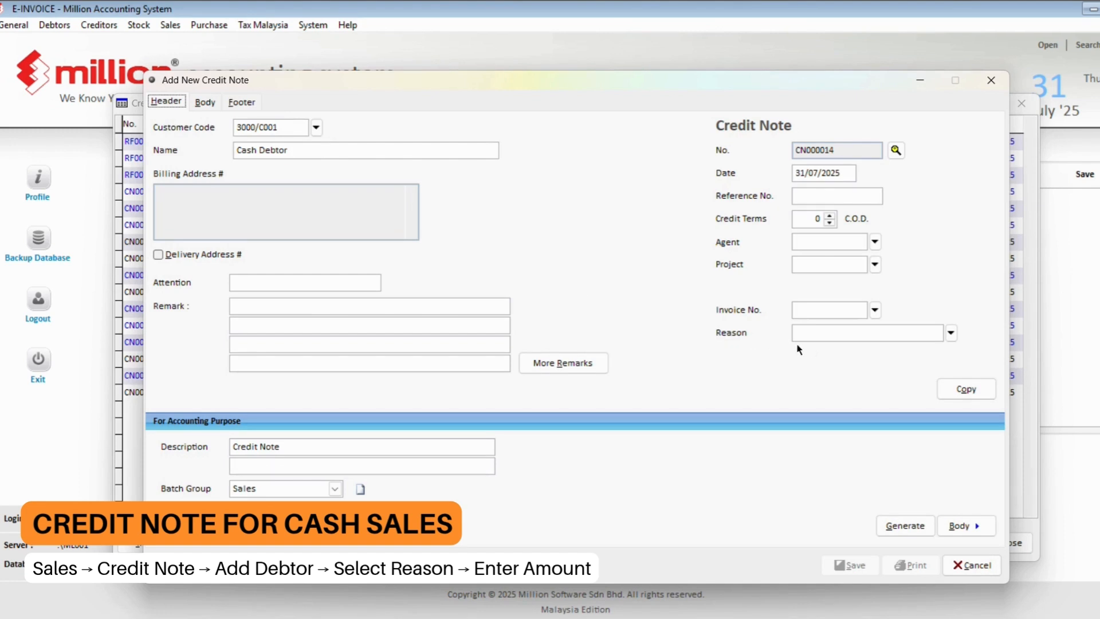
left_click(830, 311)
left_click(951, 334)
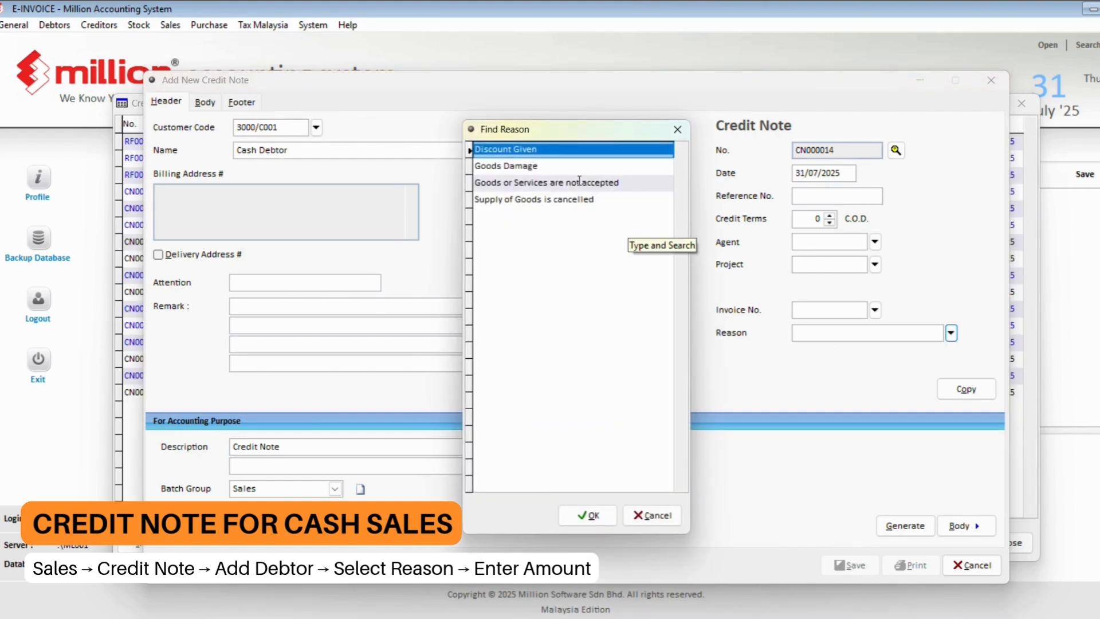
double_click(565, 160)
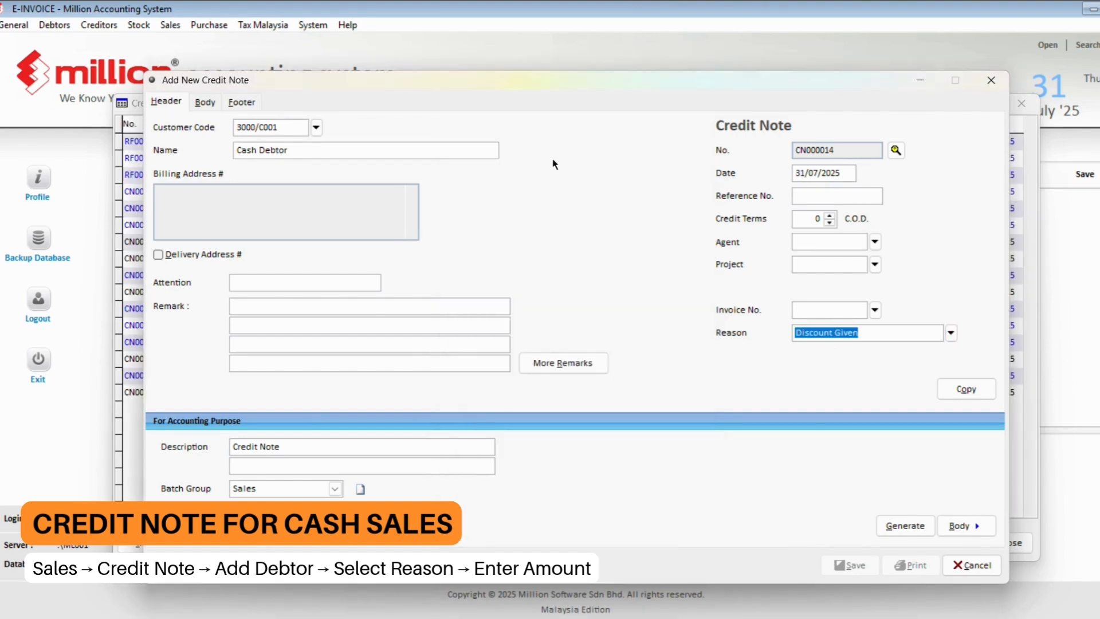
left_click(501, 28)
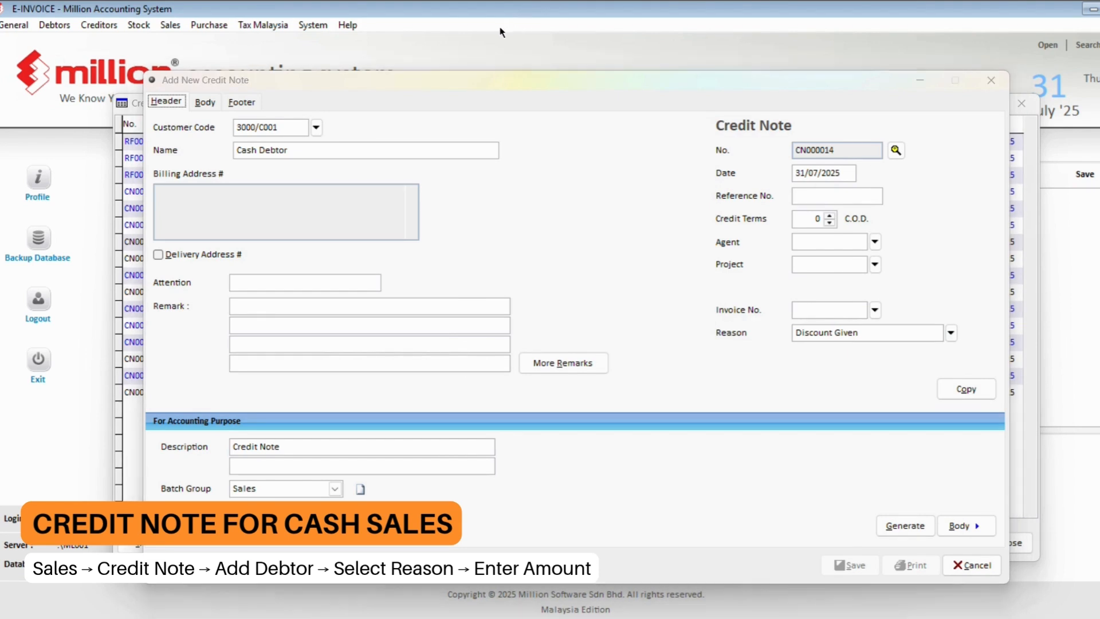
left_click(563, 183)
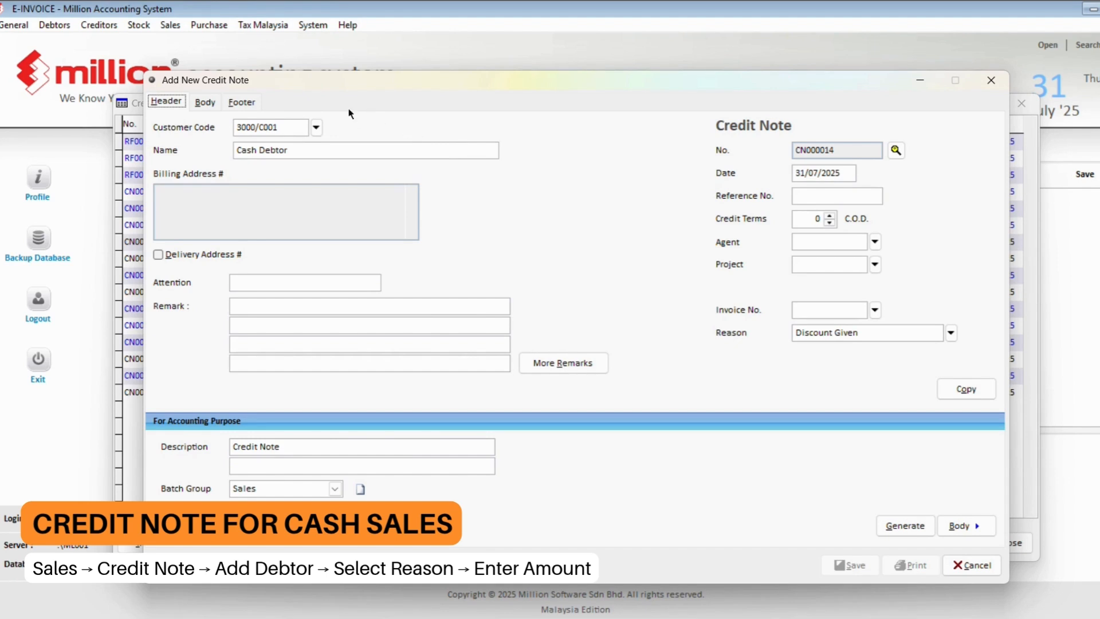
- Add a line priced at 600 to credit note CN000014's body
left_click(205, 102)
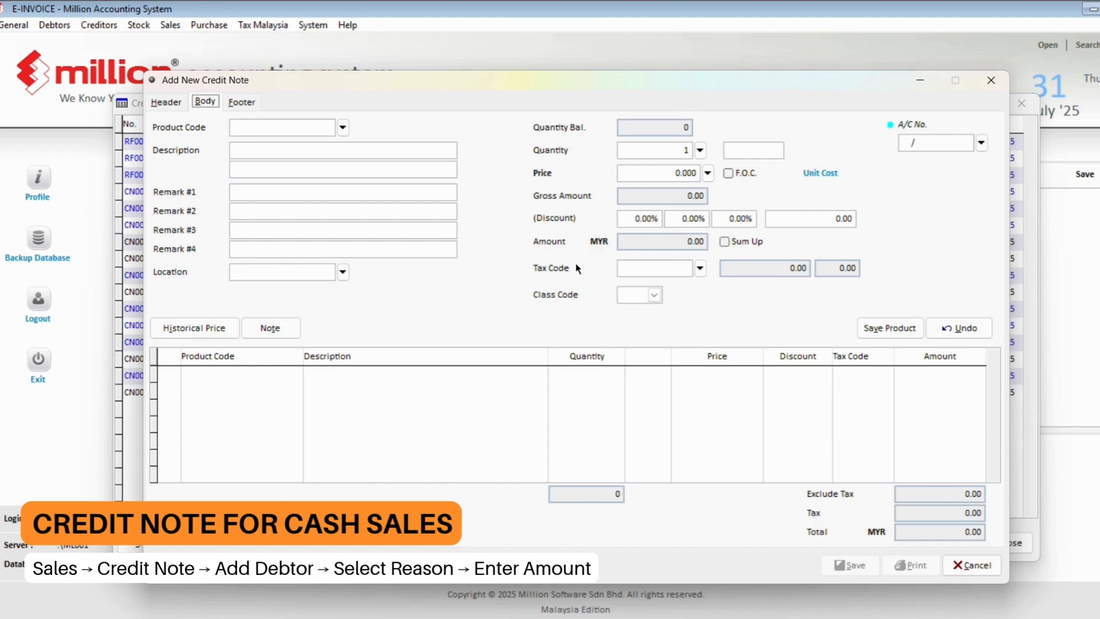
left_click(669, 172)
type("600")
key("Tab")
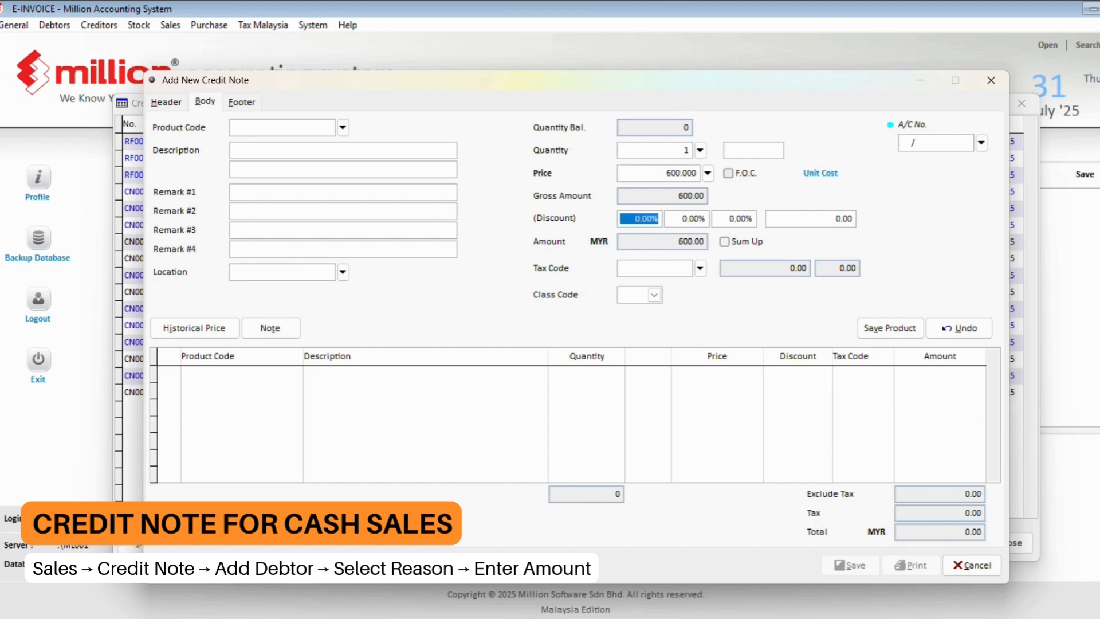
left_click(859, 328)
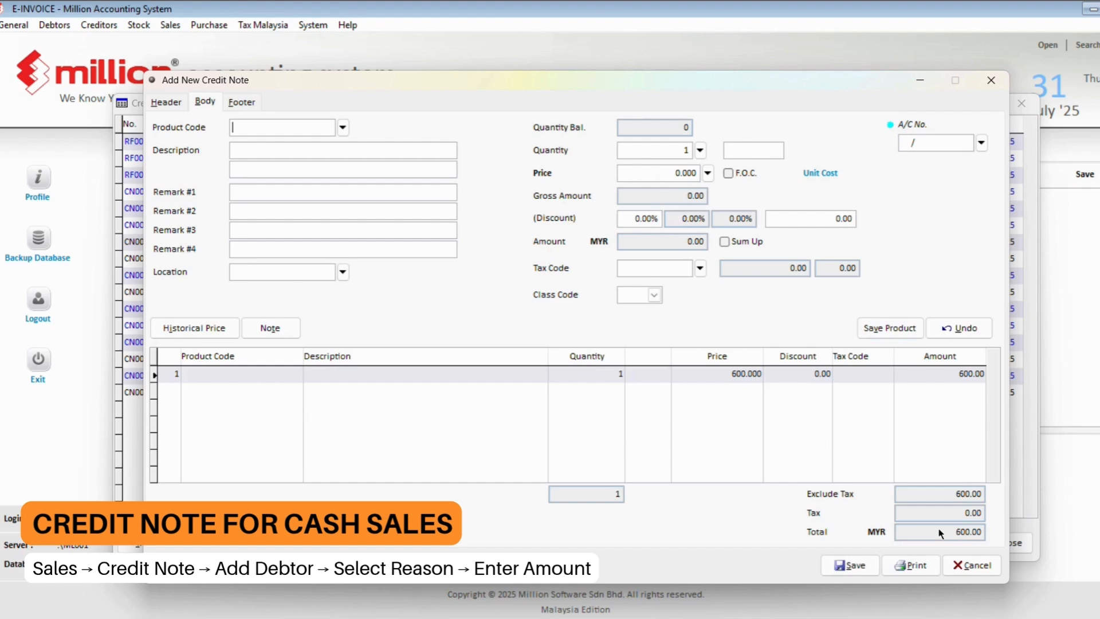
- Save CN000014 without knocking off any bills, then discard the blank note and close the list
left_click(853, 566)
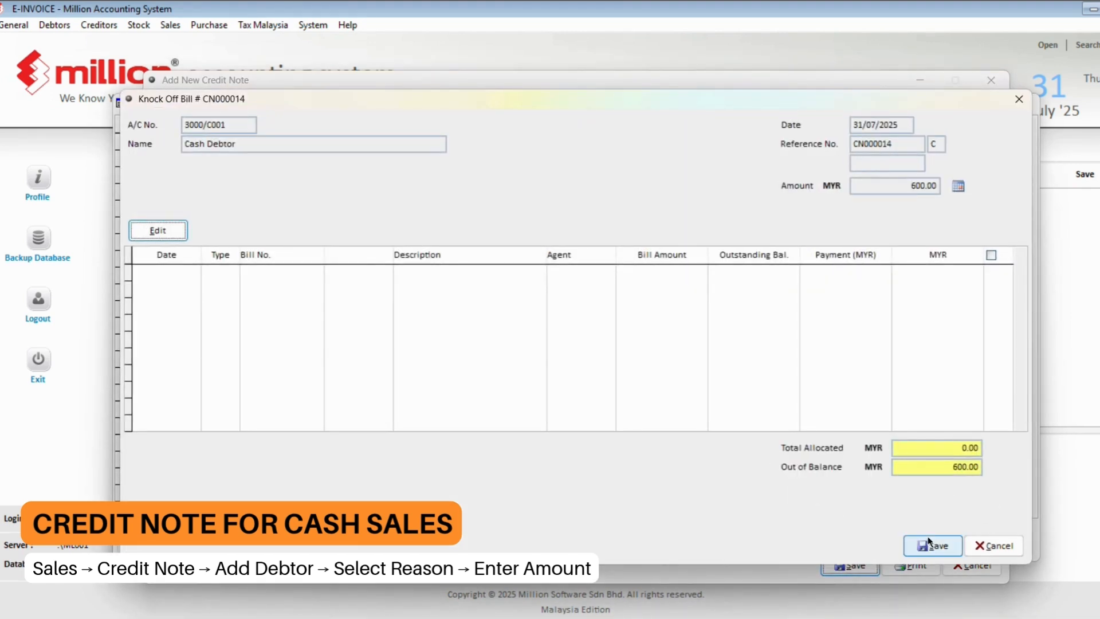
left_click(931, 544)
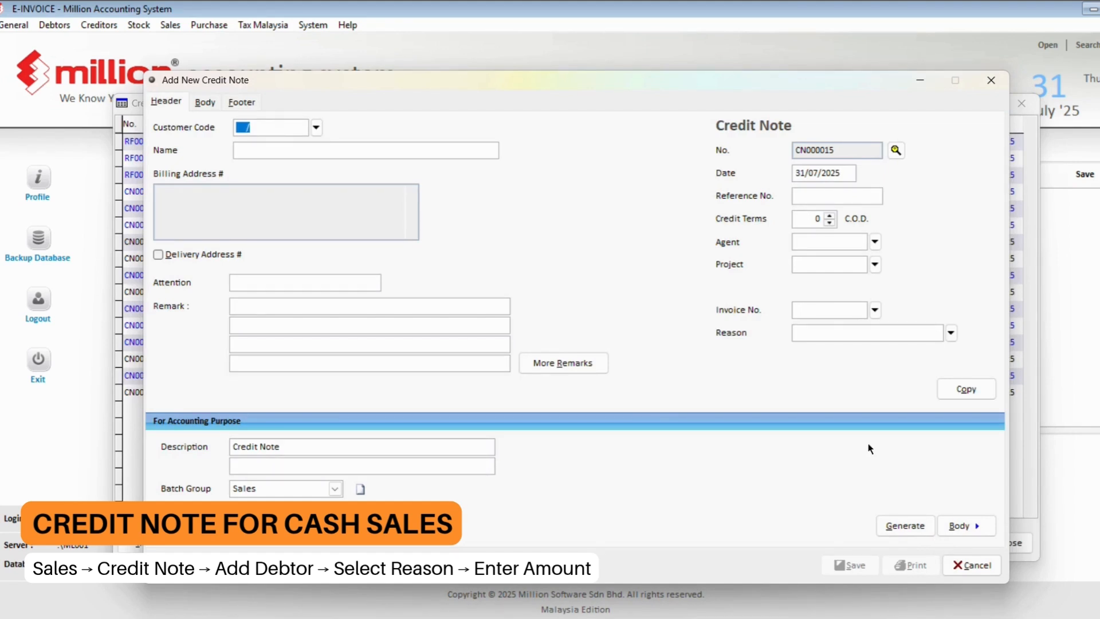
left_click(973, 565)
left_click(1009, 548)
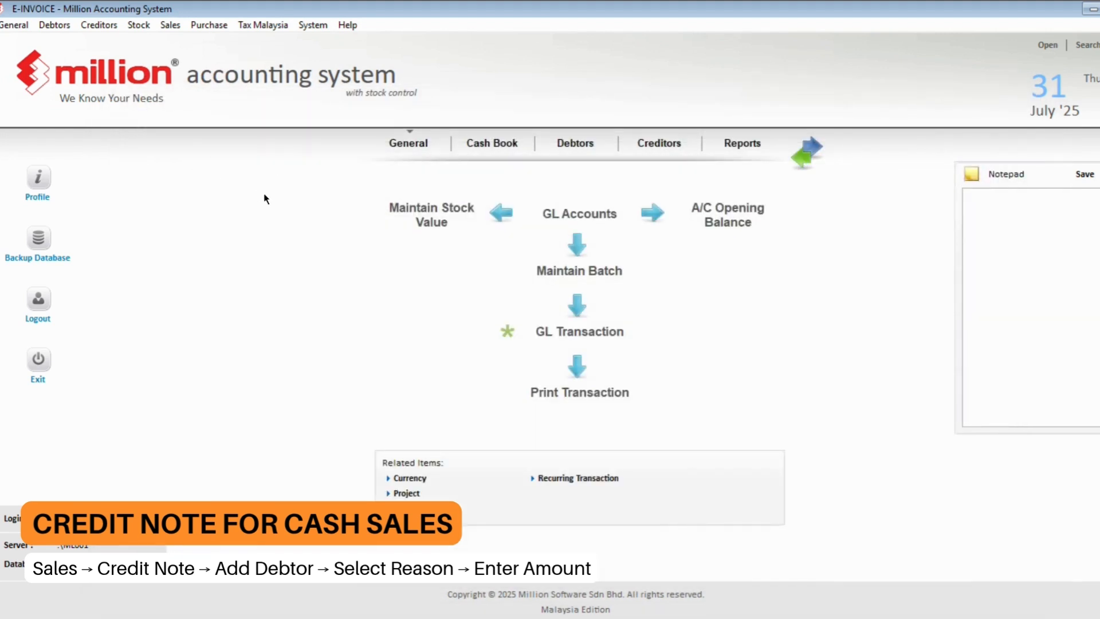
- List credit notes in the e-Invoice Documents report, including consolidated e-invoice documents
left_click(170, 25)
left_click(197, 216)
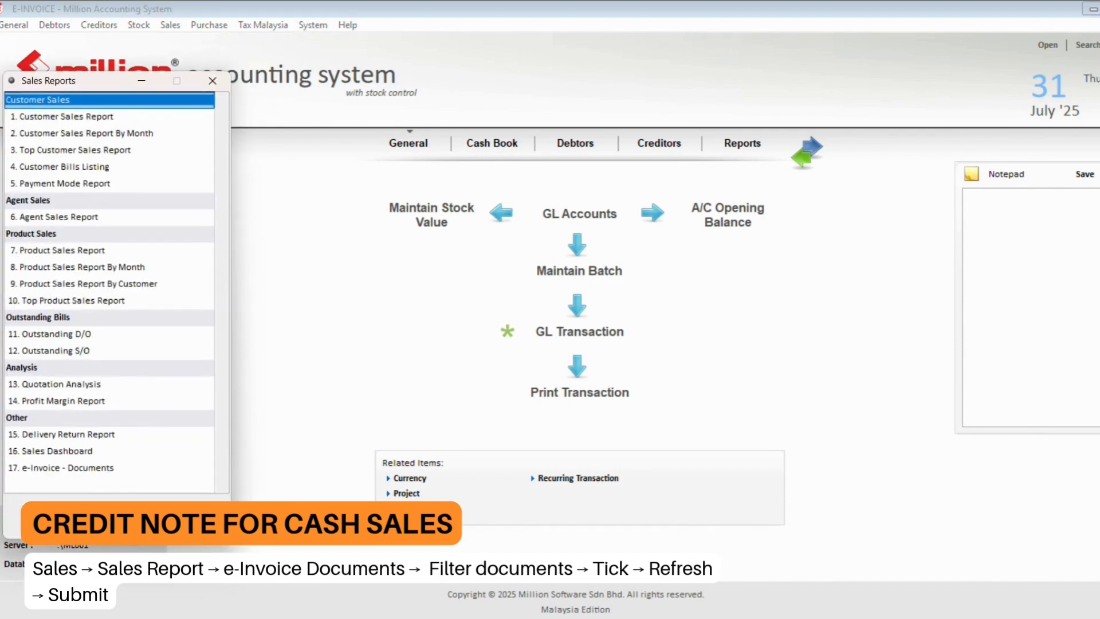
double_click(115, 469)
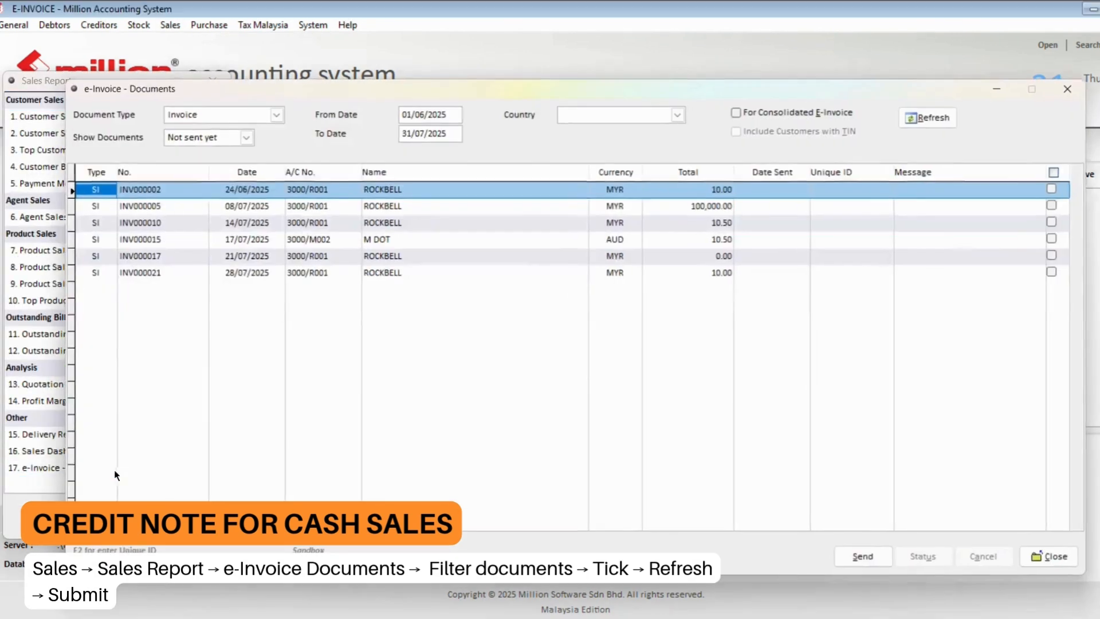
left_click(231, 121)
left_click(221, 150)
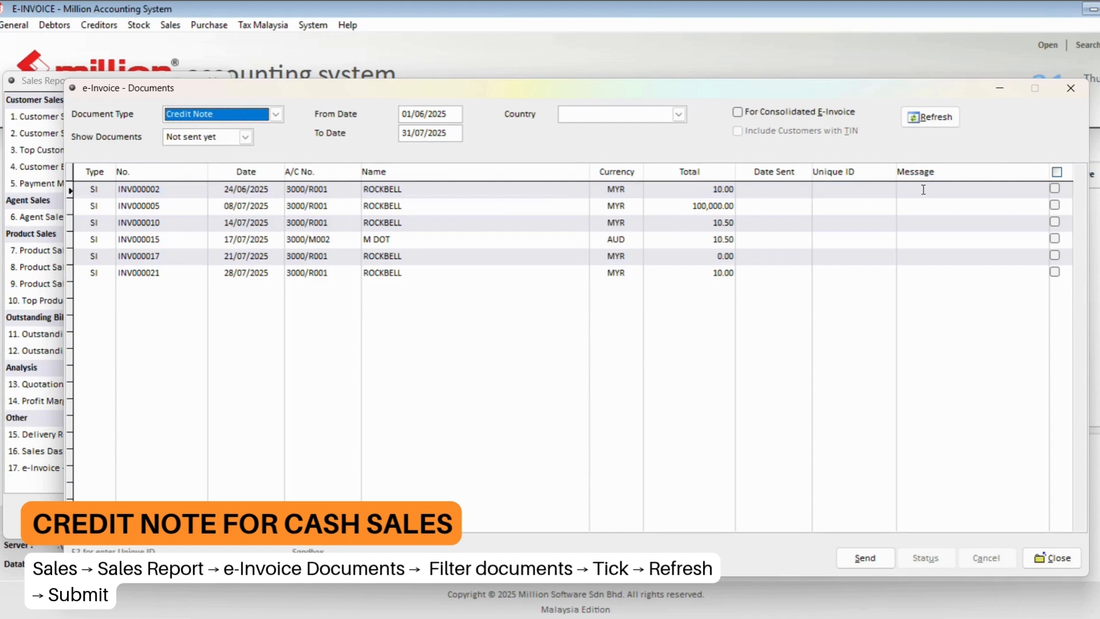
left_click(813, 114)
left_click(941, 119)
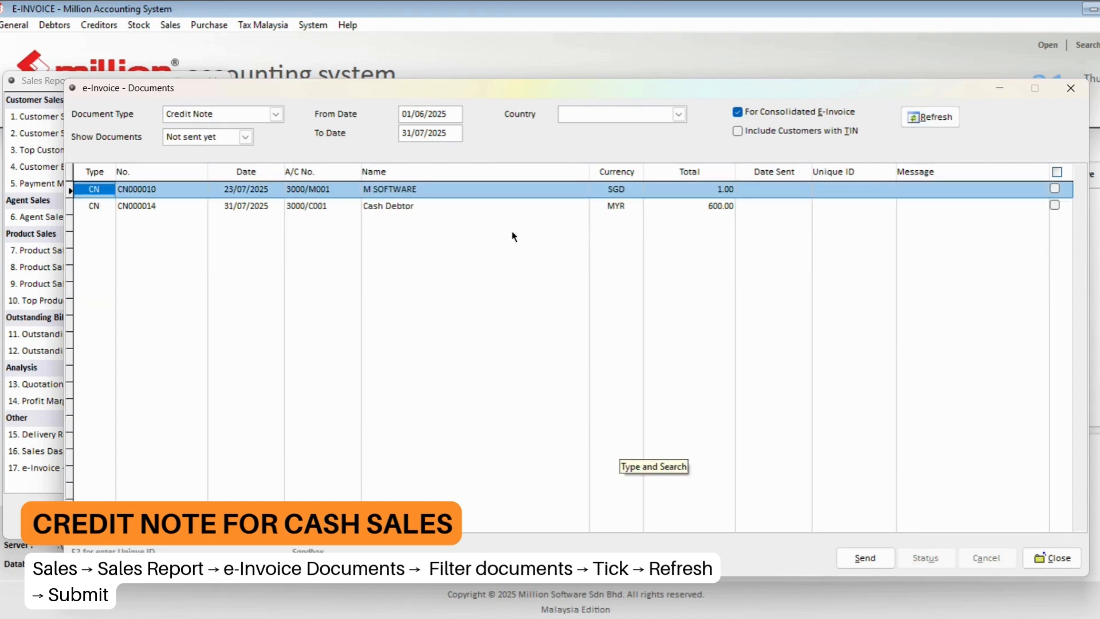
- Select Cash Debtor credit note CN000014 and send it as an e-invoice
left_click(472, 210)
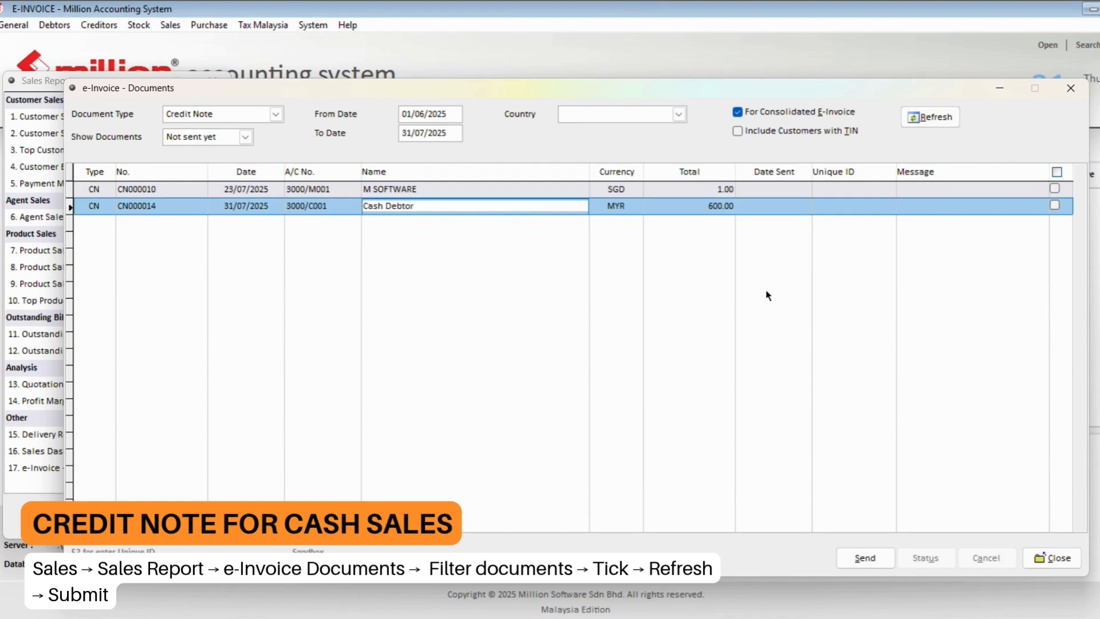
left_click(1055, 204)
left_click(860, 558)
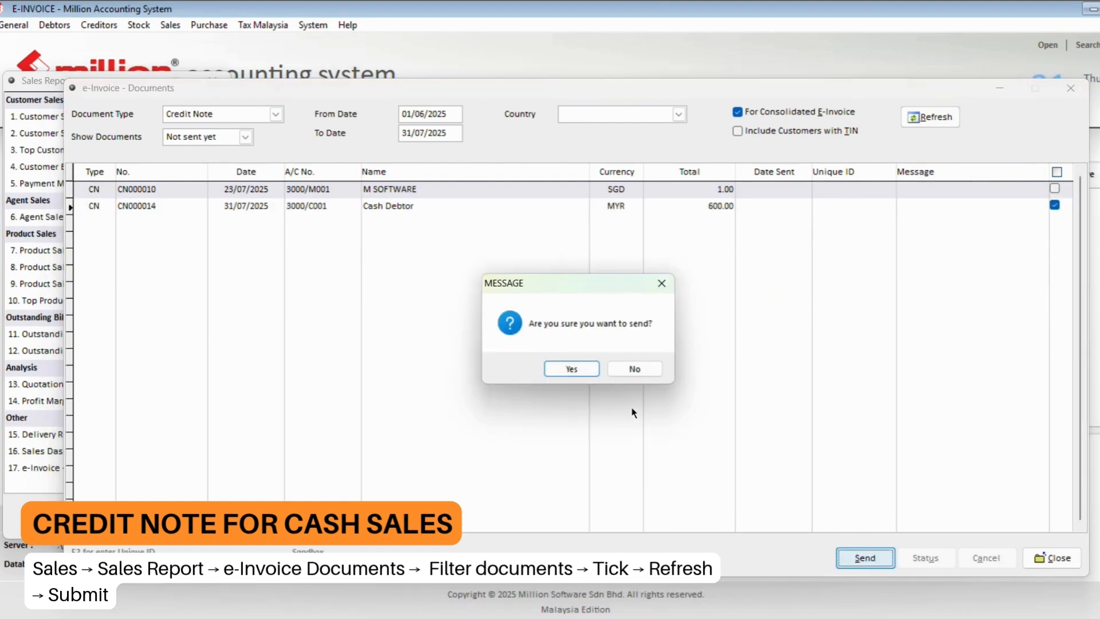
left_click(572, 370)
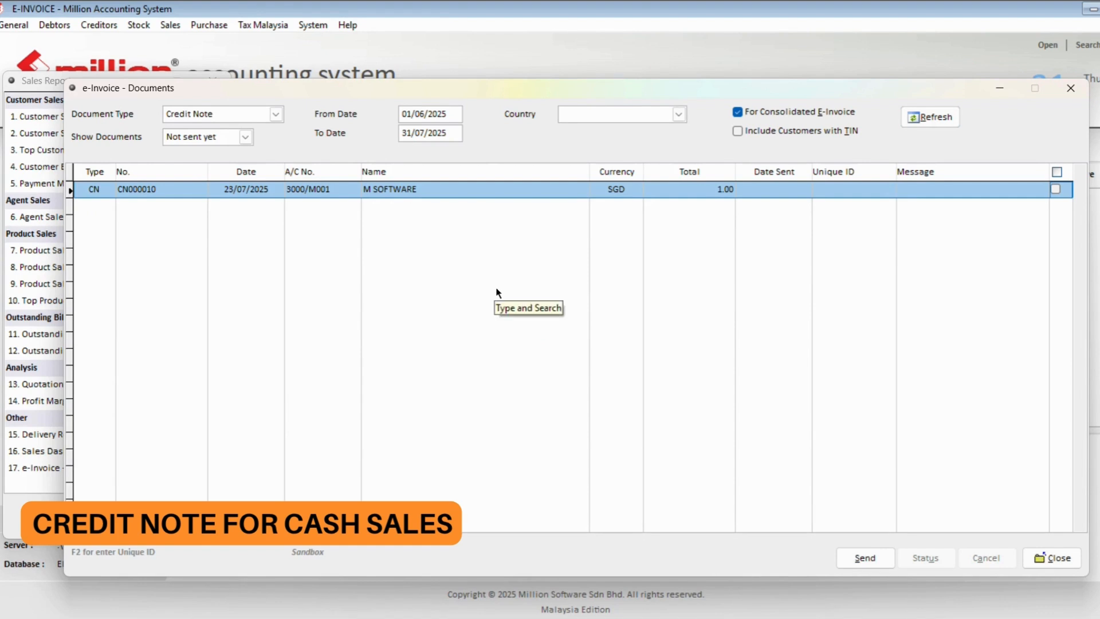
- Show only Sent documents and run an e-invoice status check on CN000014
left_click(229, 139)
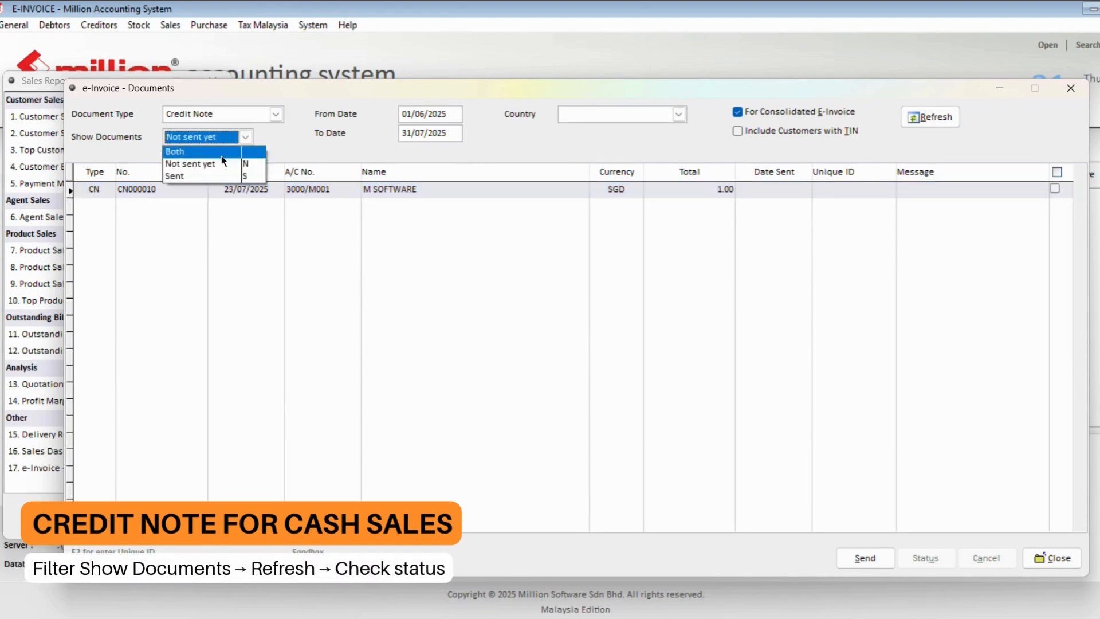
left_click(215, 175)
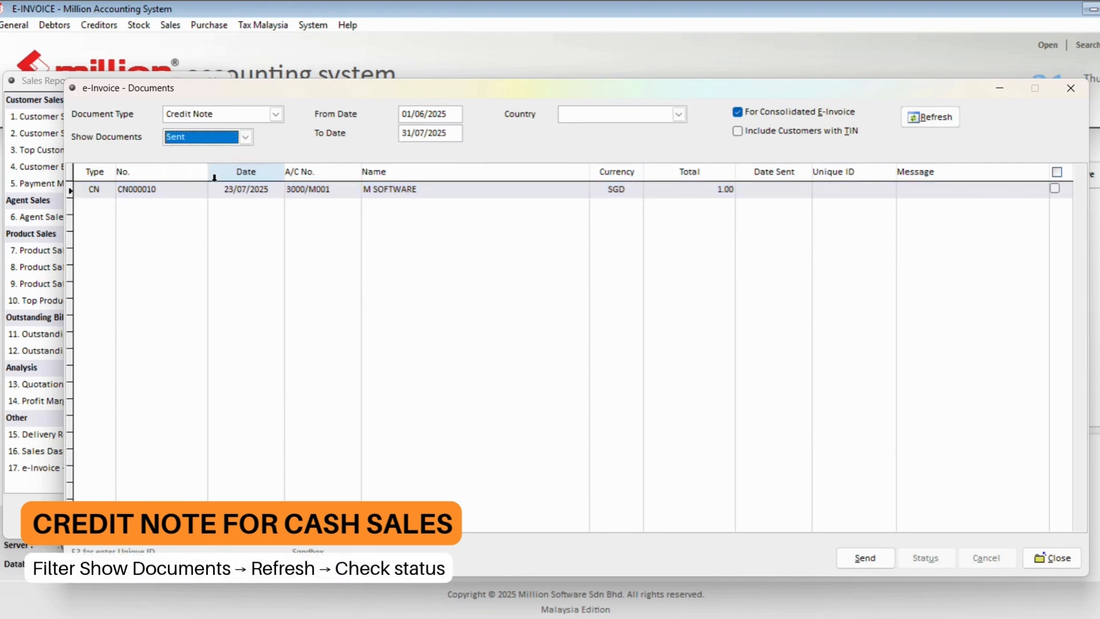
left_click(938, 119)
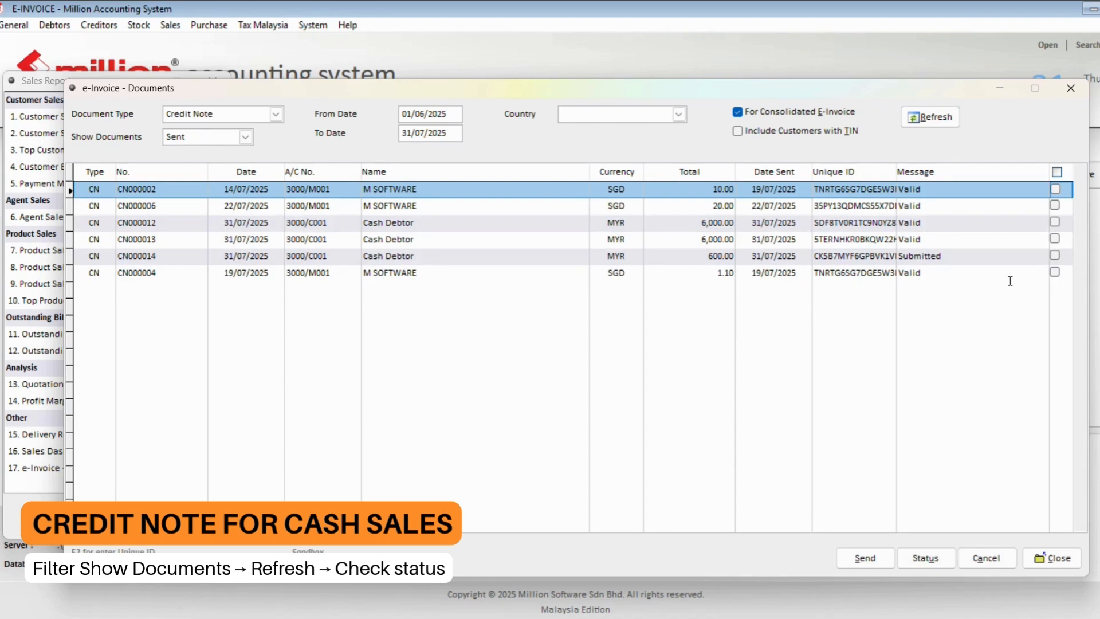
left_click(1056, 256)
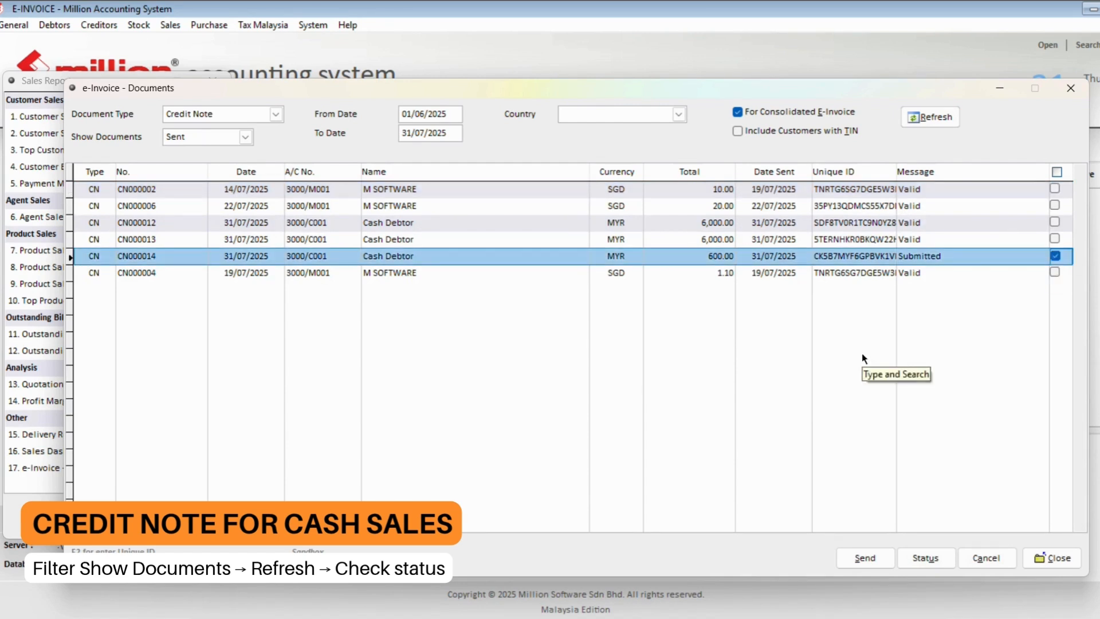
left_click(913, 558)
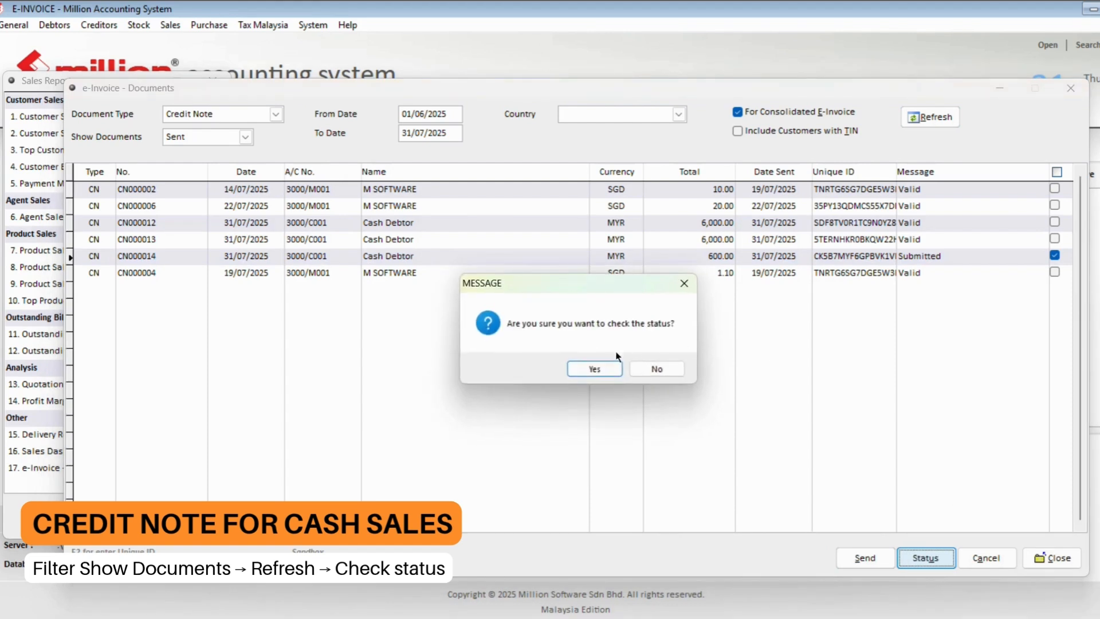
left_click(593, 369)
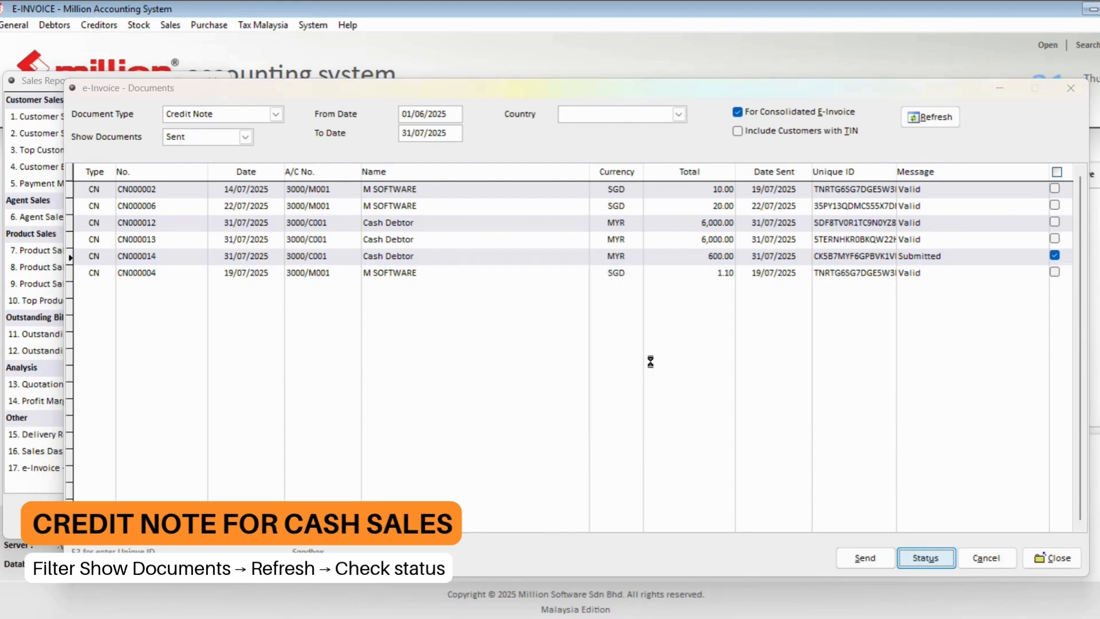
left_click(635, 368)
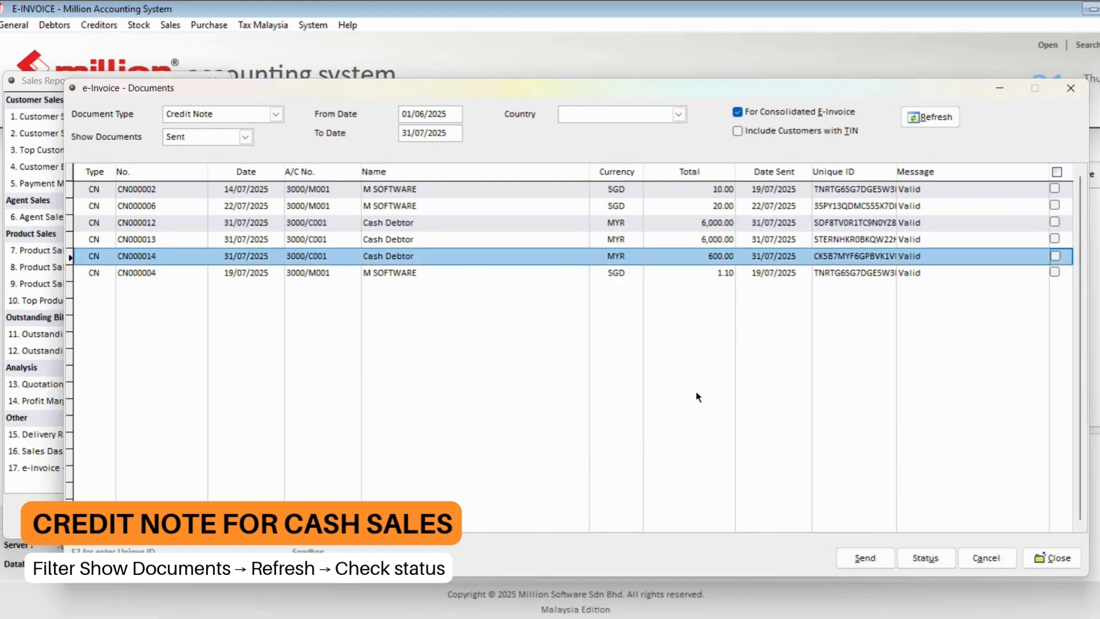
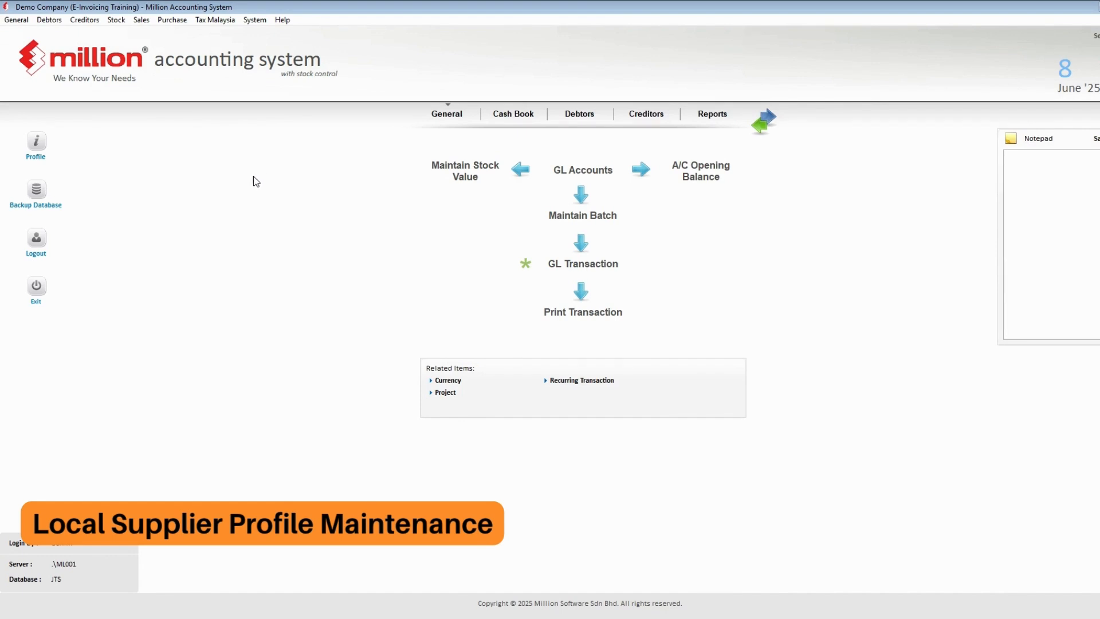
- Open creditor 4000/T001 for editing from Creditor Maintenance
left_click(91, 23)
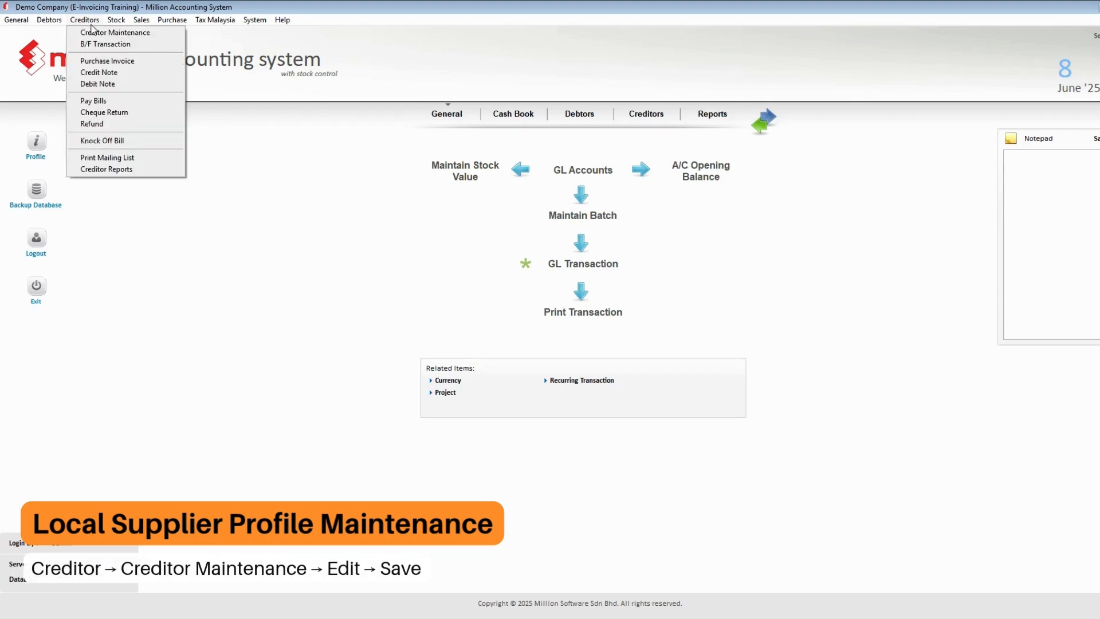
left_click(92, 32)
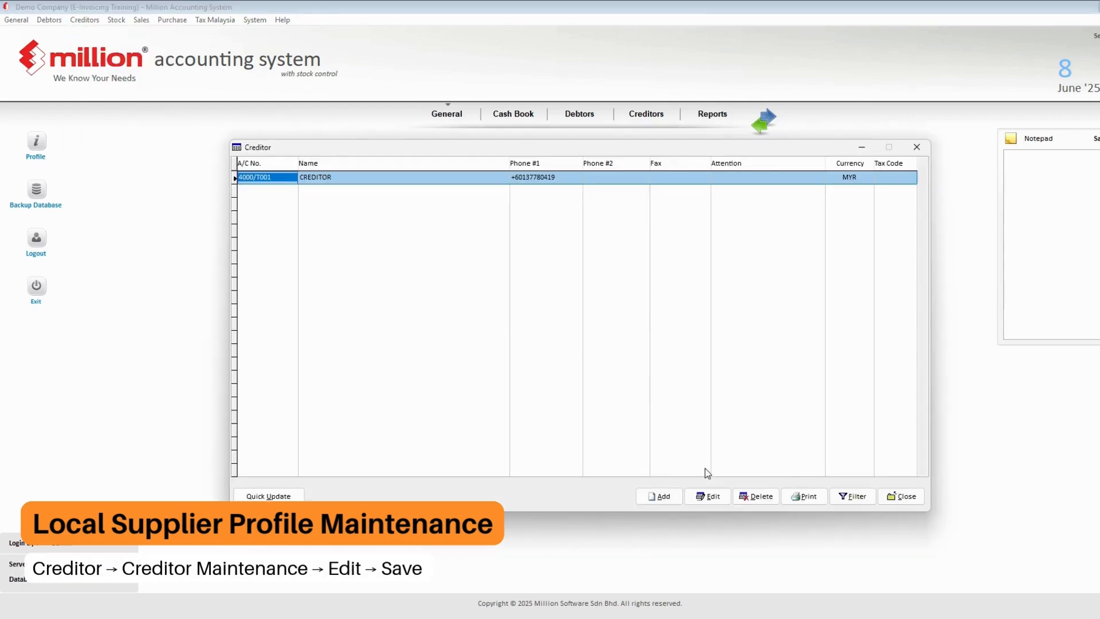
left_click(707, 498)
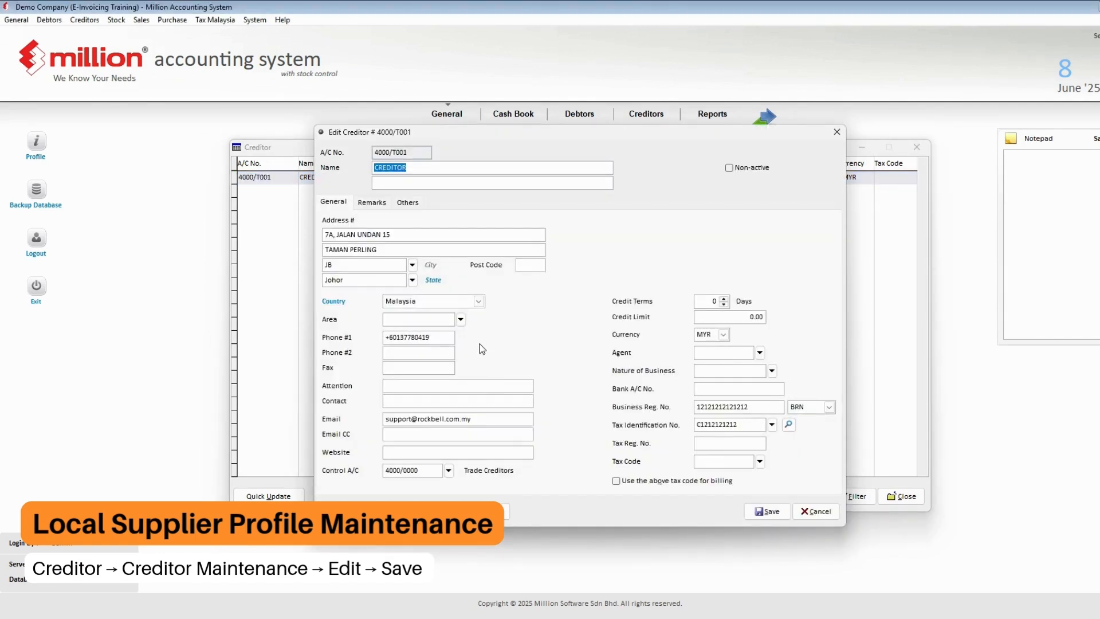
left_click(402, 233)
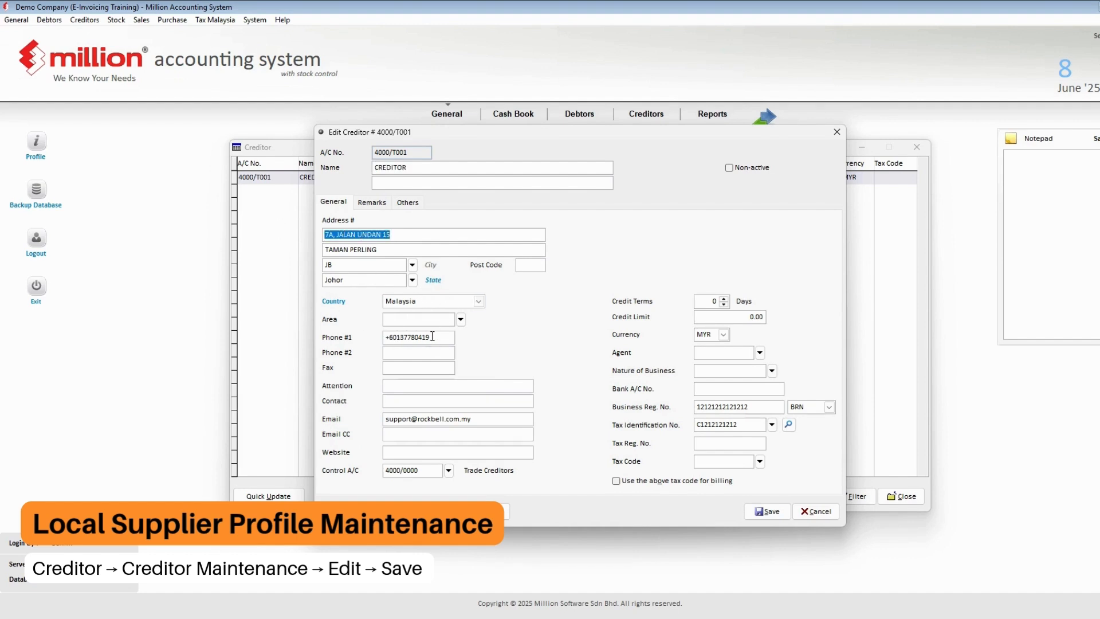
left_click(430, 337)
left_click(478, 421)
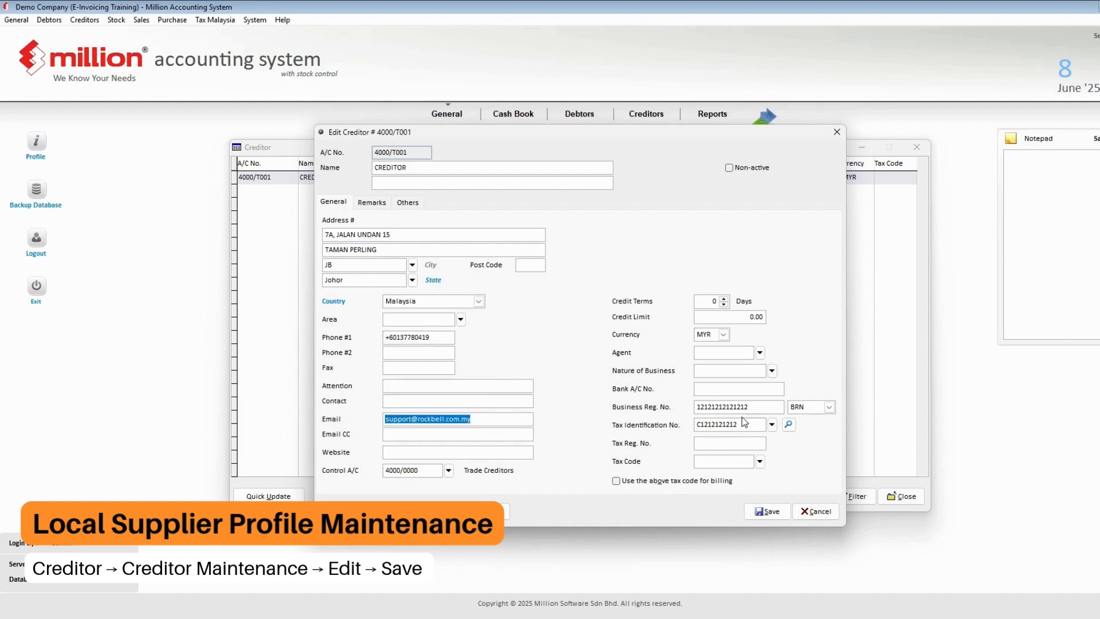
left_click(756, 408)
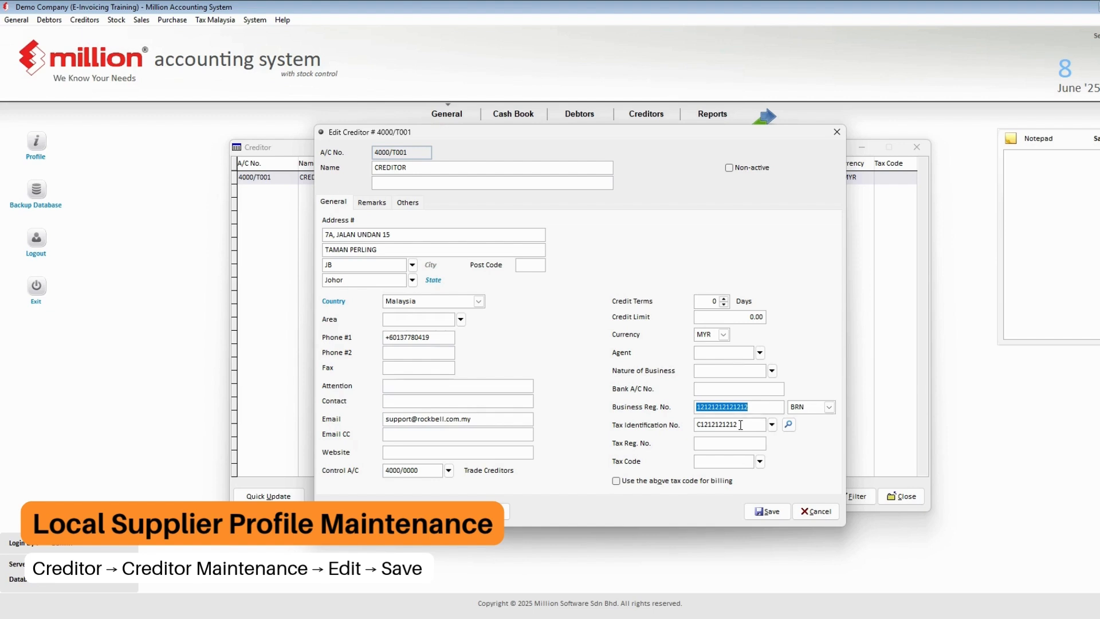
left_click(740, 424)
double_click(740, 425)
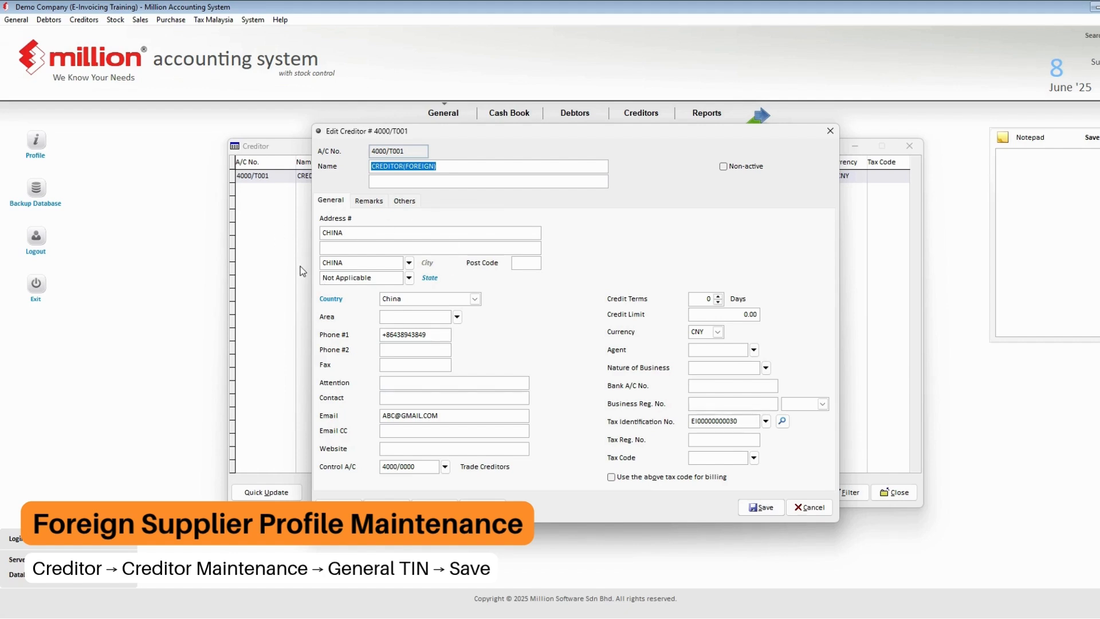
- Check the foreign supplier's state and phone, and leave the registration ID type blank
left_click(372, 280)
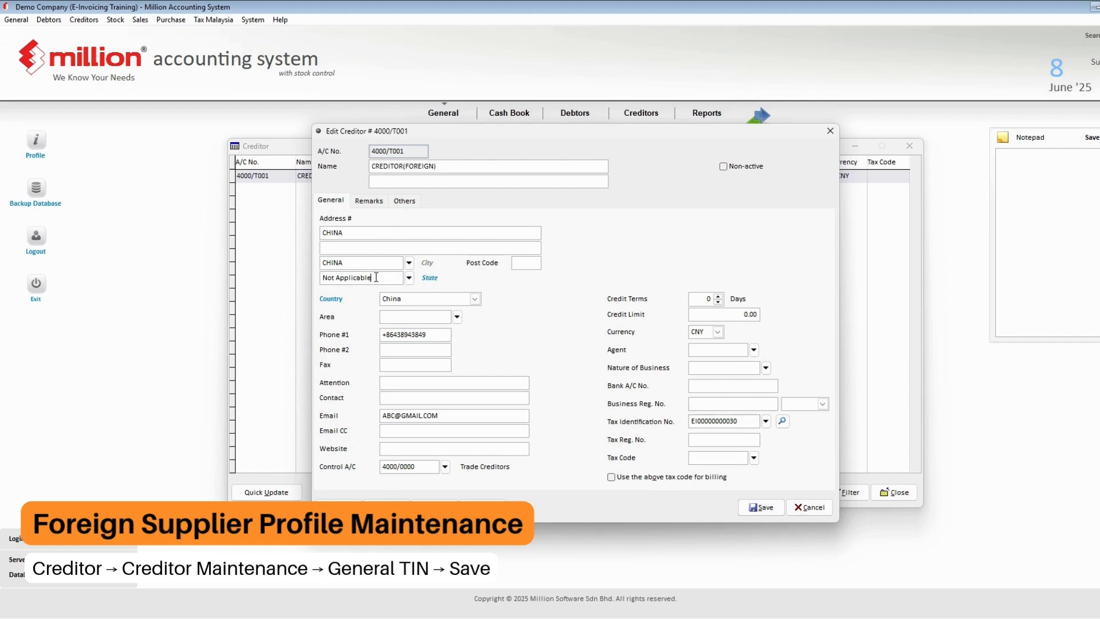
left_click(433, 336)
left_click(696, 404)
left_click(819, 406)
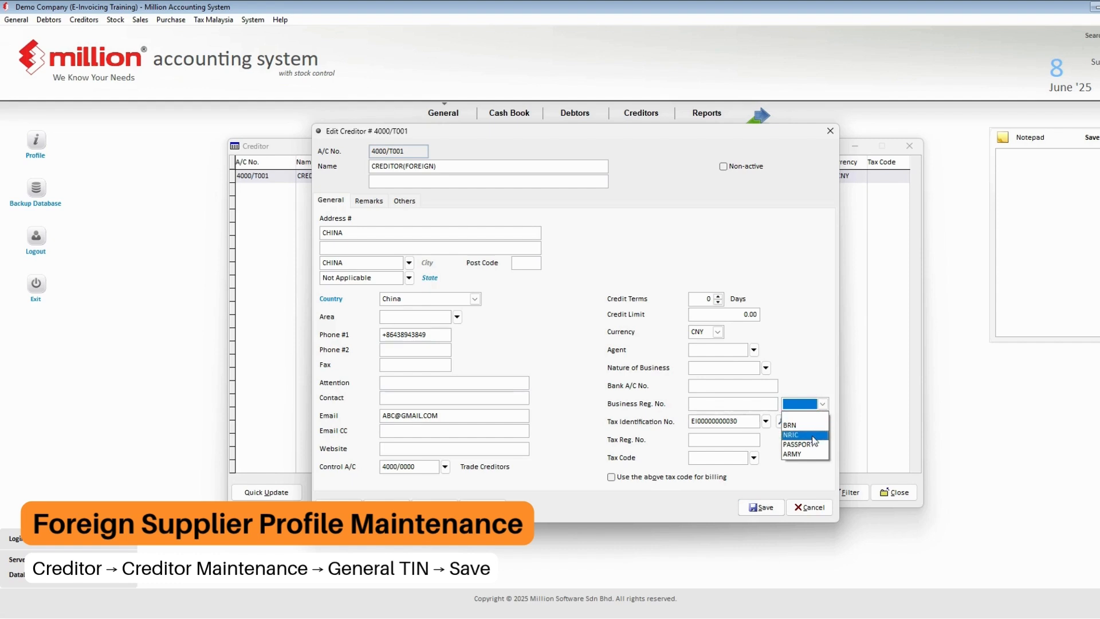
left_click(811, 370)
left_click(766, 421)
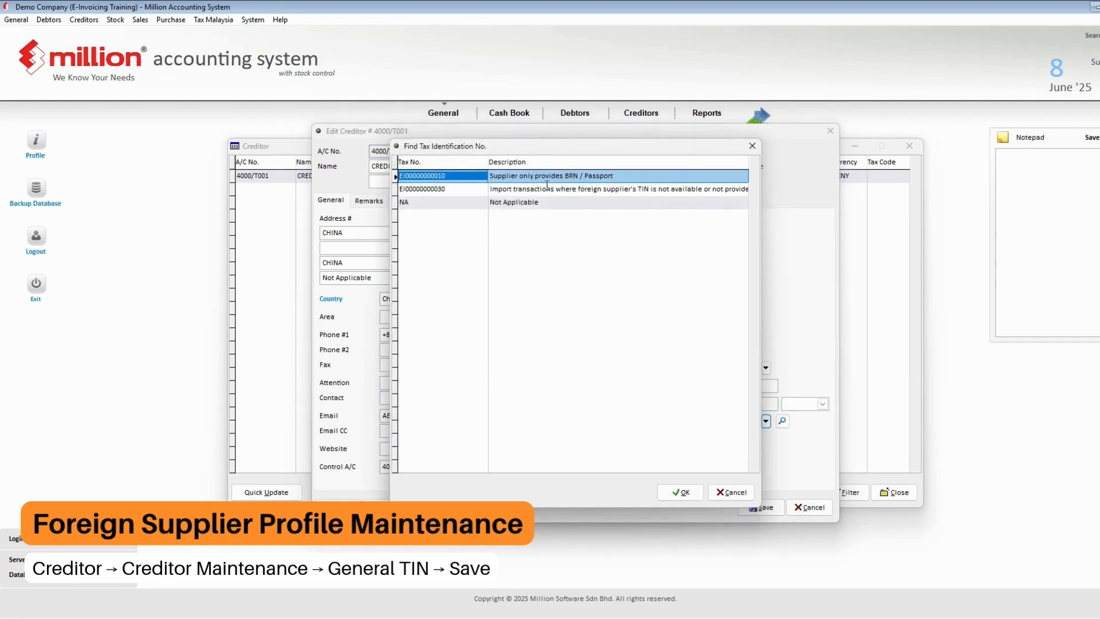
left_click(511, 190)
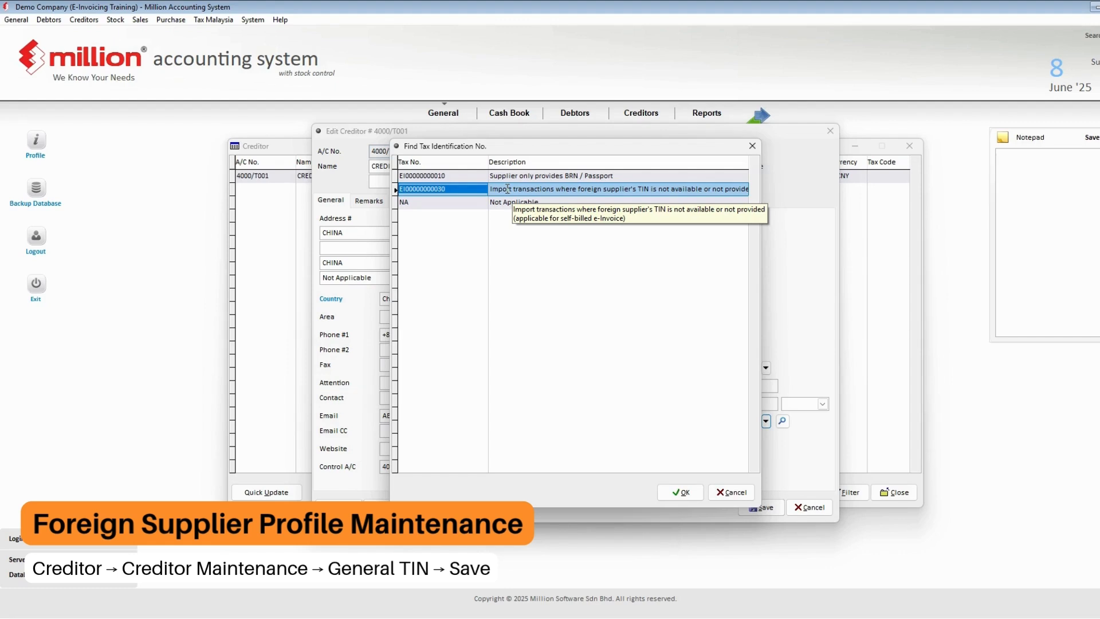
left_click(682, 495)
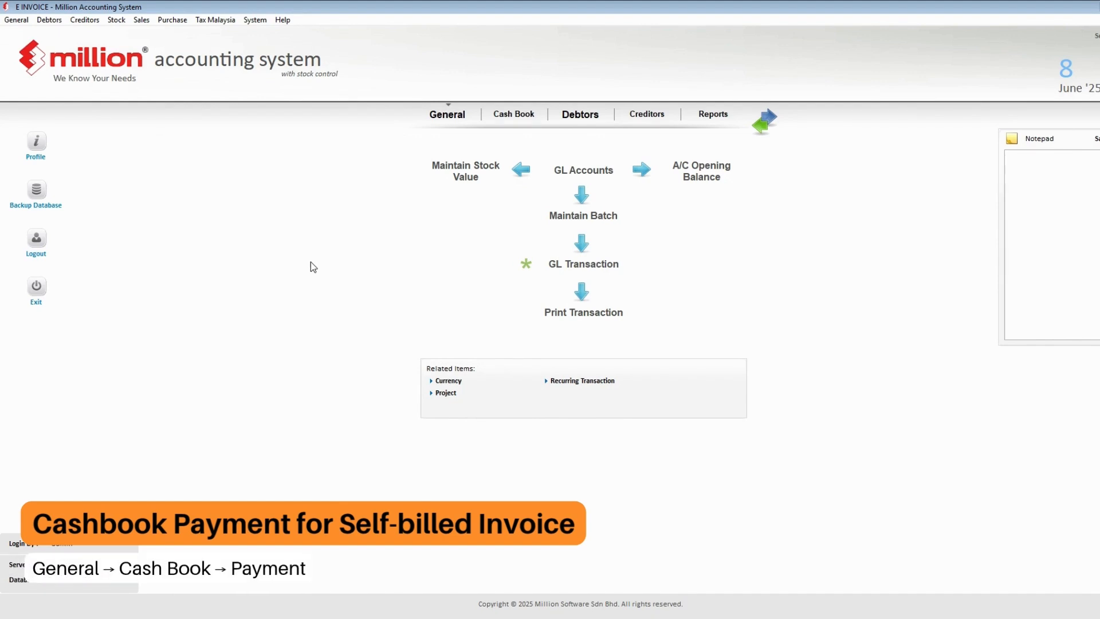
- Look over the cash book payment records, then close the payment list
left_click(17, 20)
mouse_move(57, 113)
left_click(150, 114)
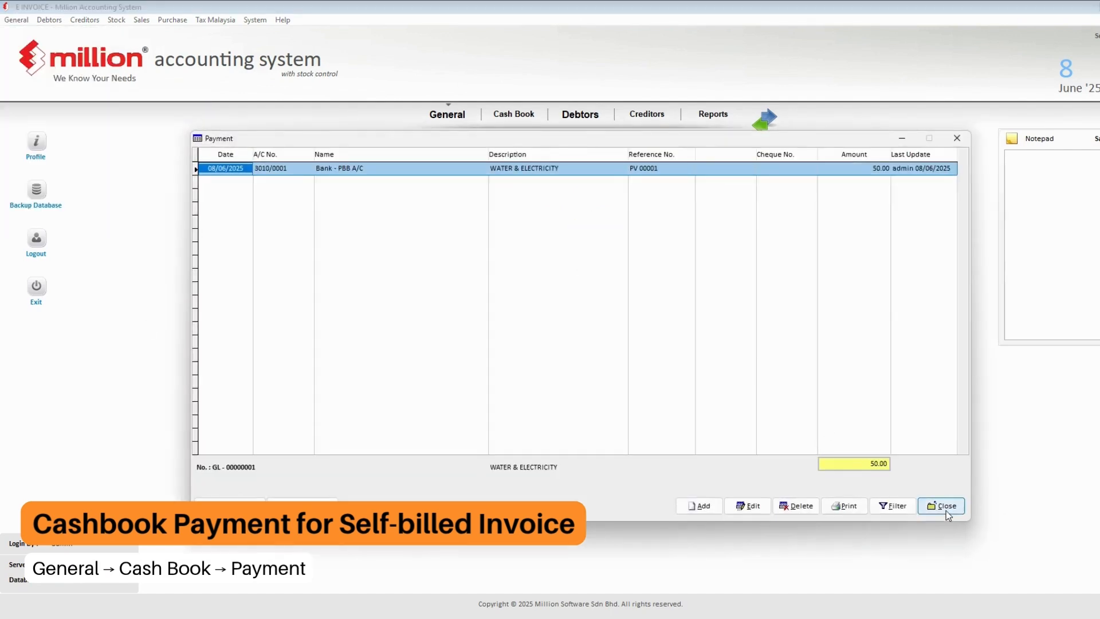
left_click(940, 505)
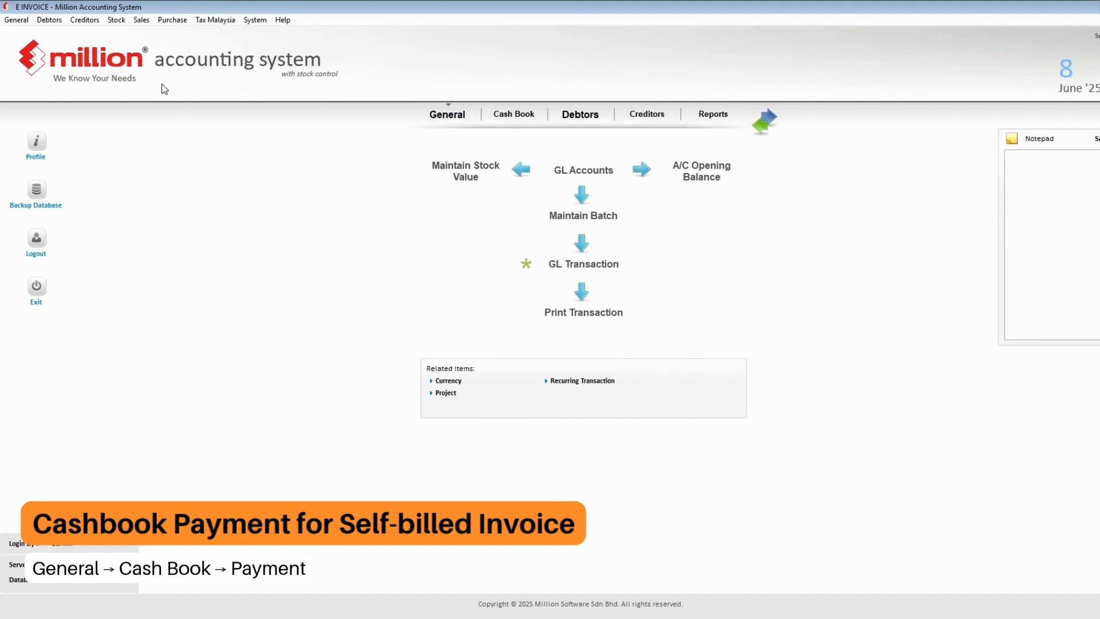
- Start a new purchase invoice with self-billed numbering for supplier 4000/T001
left_click(181, 22)
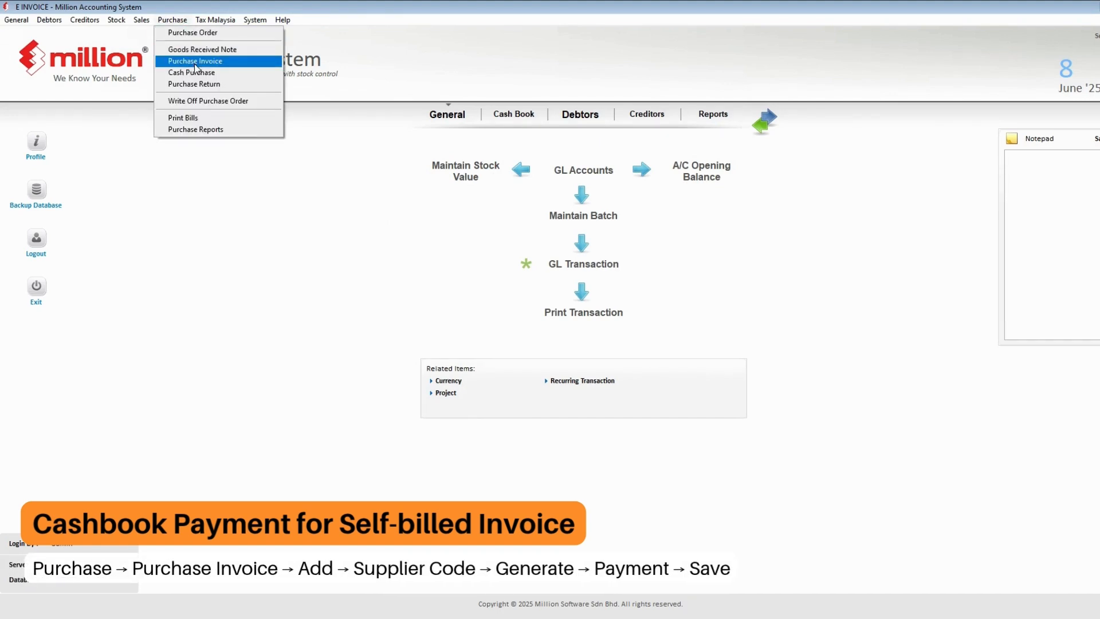
left_click(206, 59)
left_click(668, 497)
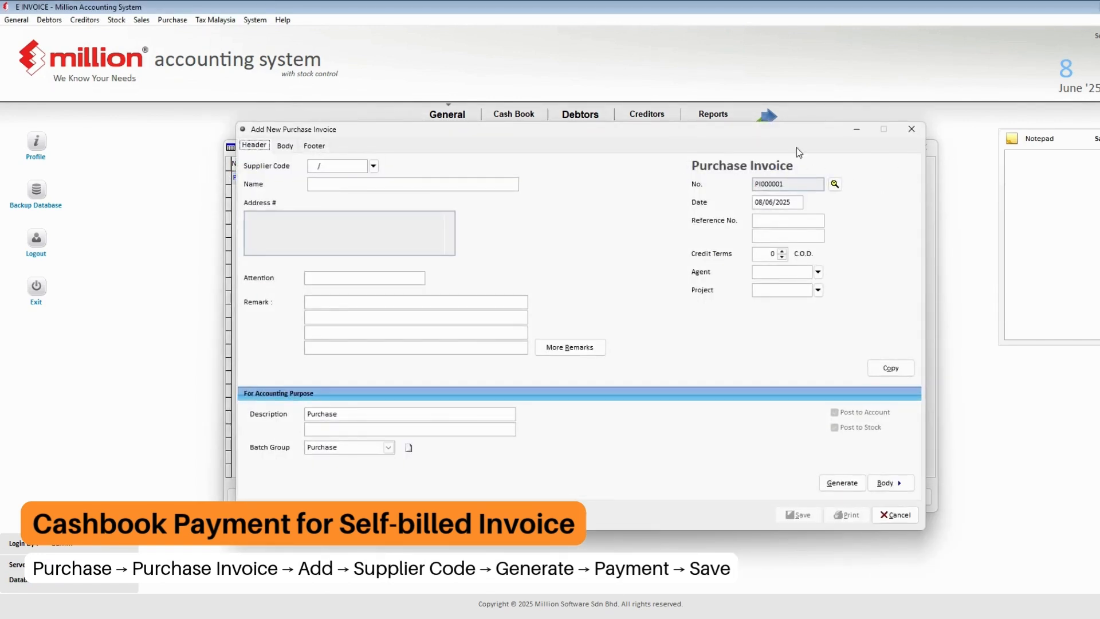
left_click(835, 184)
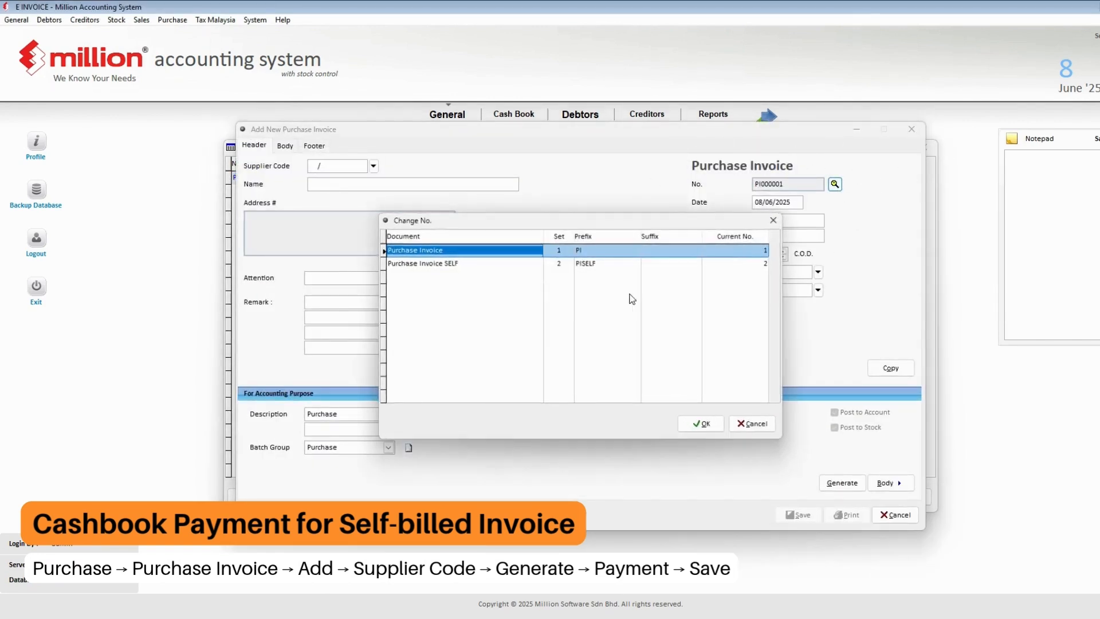
double_click(531, 264)
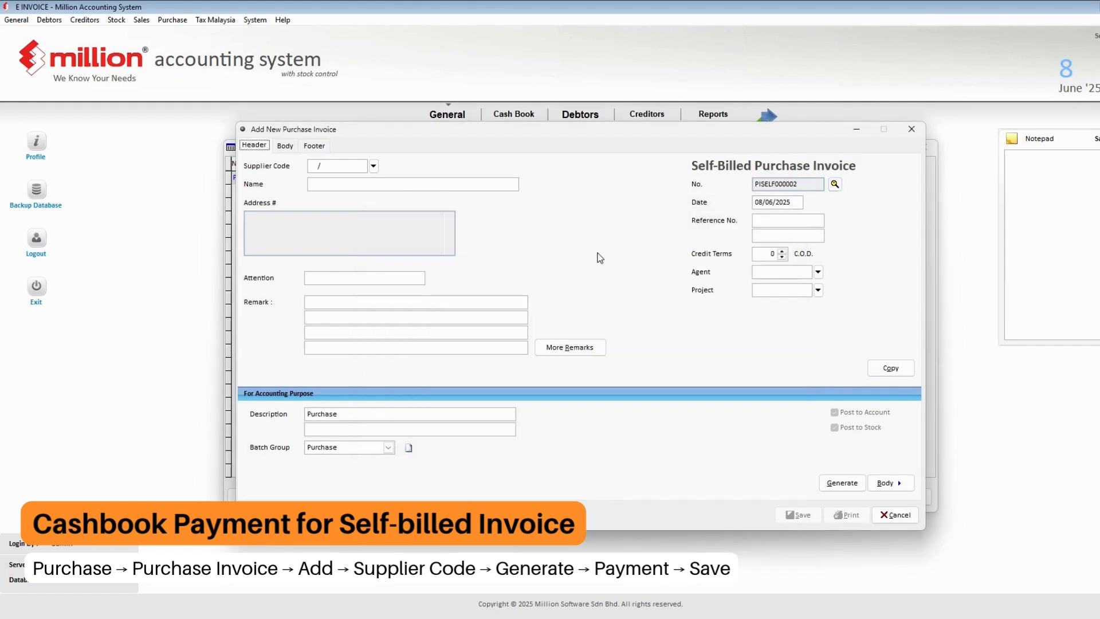
left_click(374, 166)
double_click(445, 179)
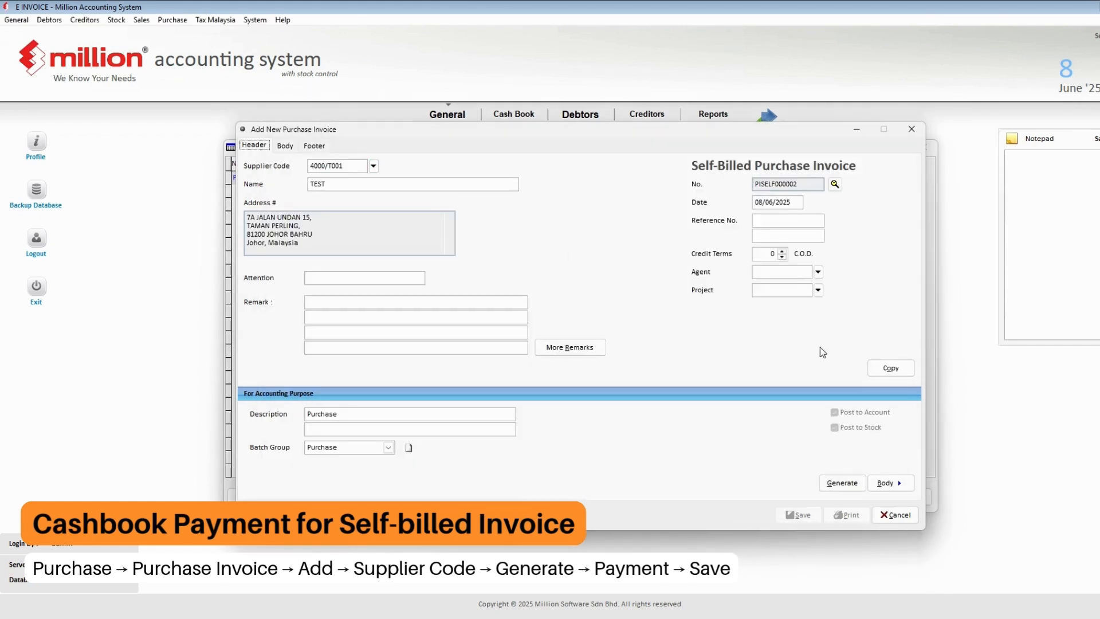
- Import cash book payment PV 00001, save invoice PISELF000002, and close the invoice windows
left_click(854, 485)
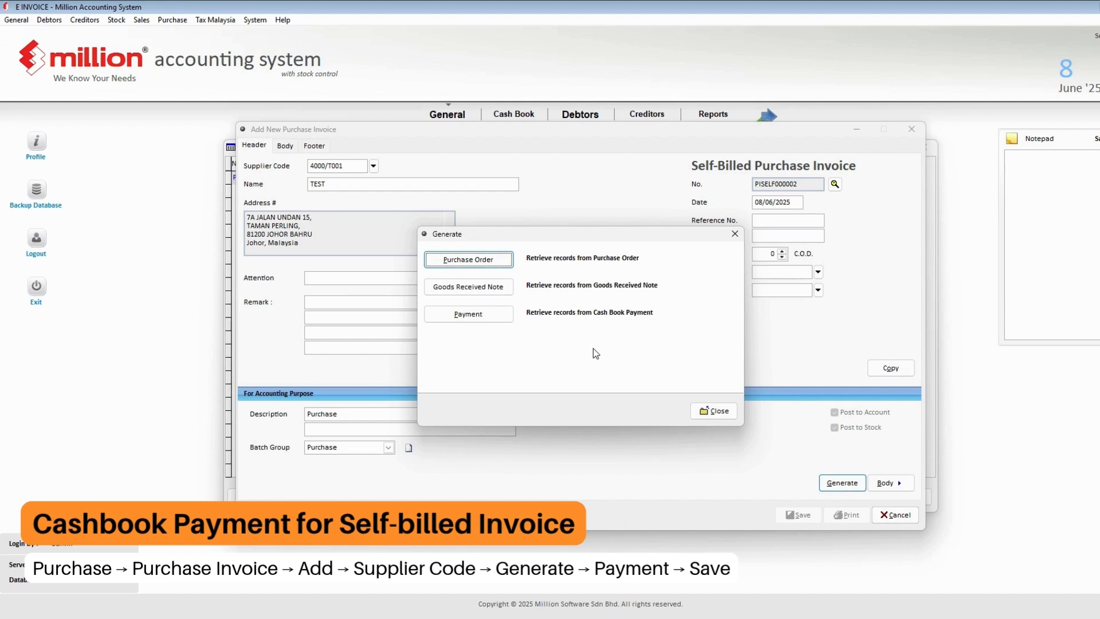
left_click(503, 320)
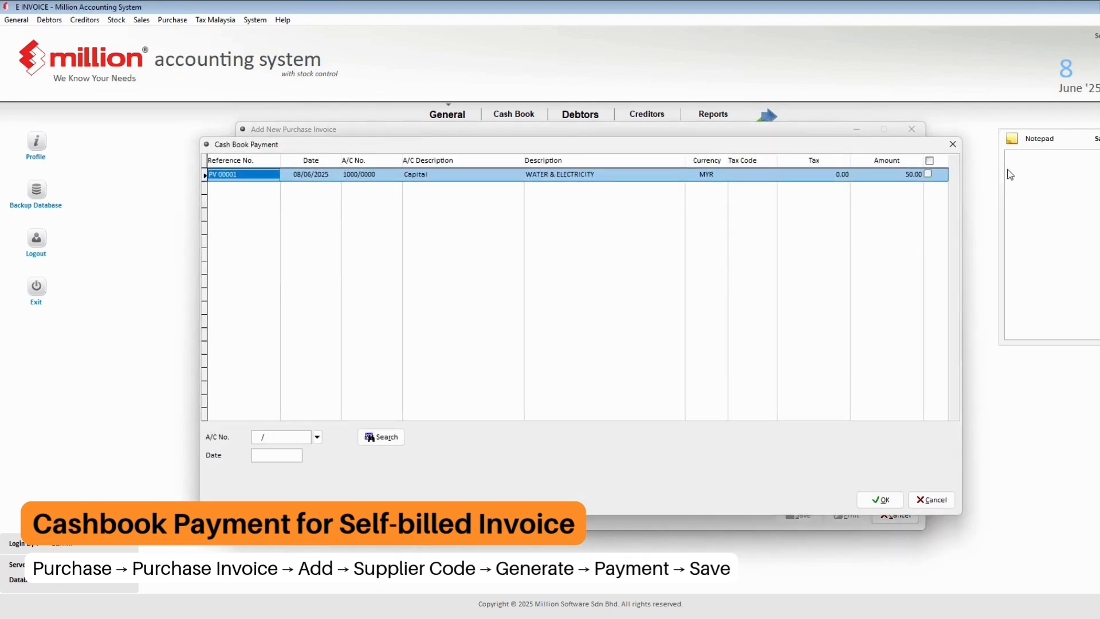
left_click(929, 172)
left_click(880, 500)
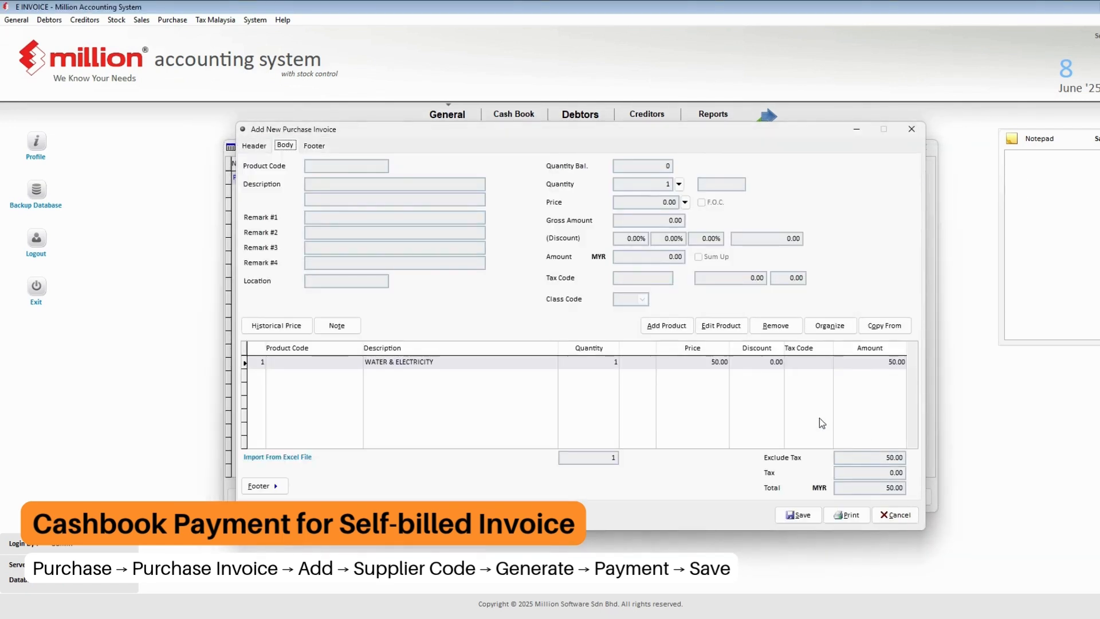
left_click(810, 515)
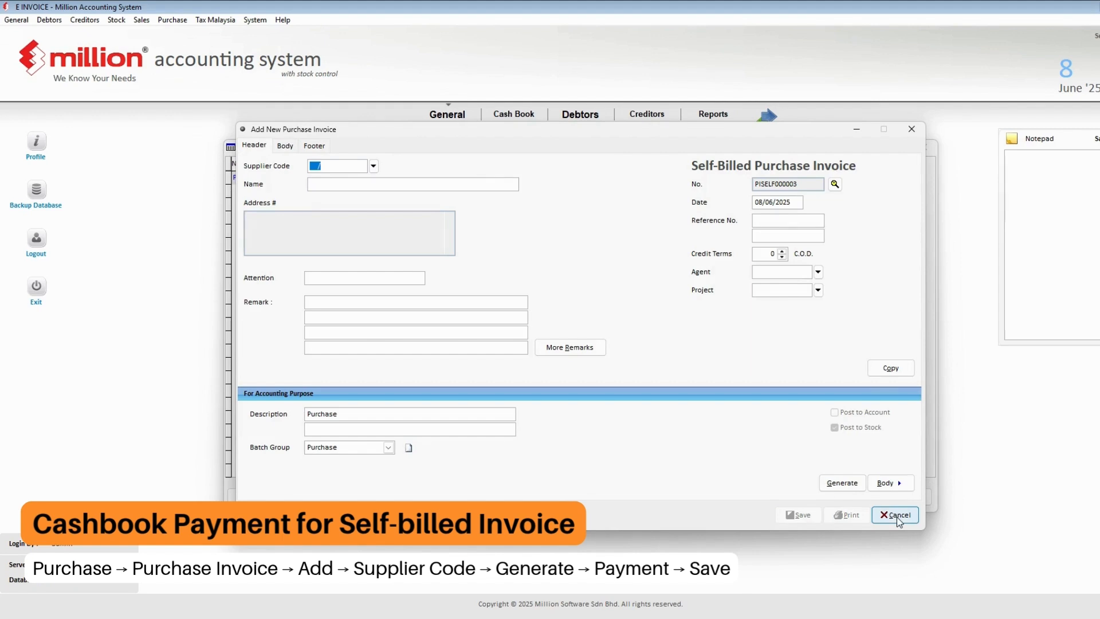
key("Escape")
left_click(906, 497)
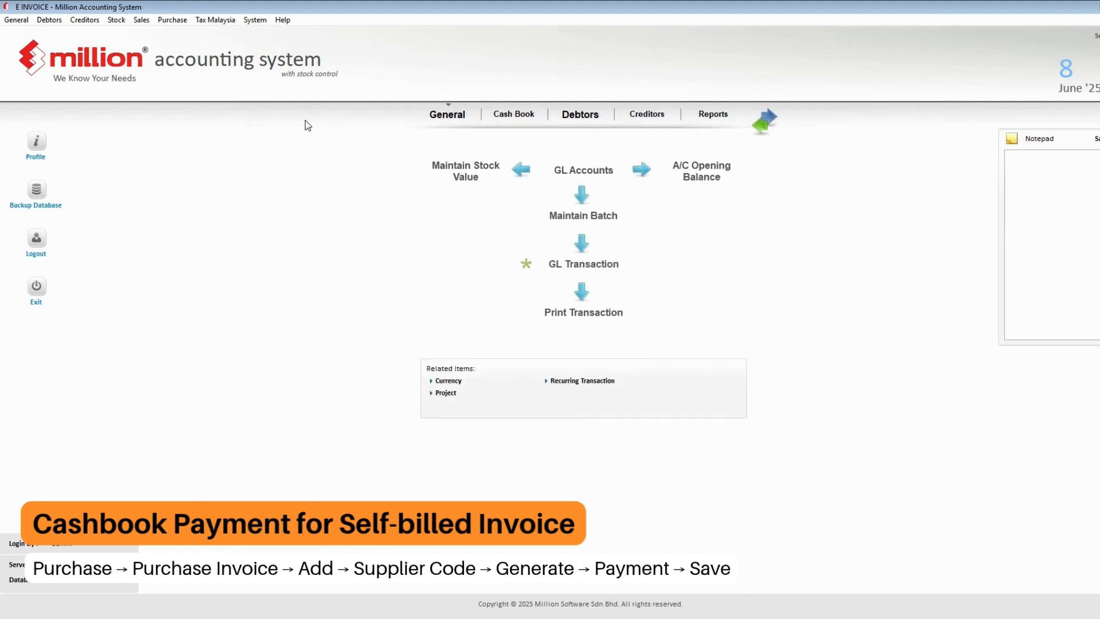
- Send PISELF000002 (MYR 50.00) from the e-Invoice - Documents report and confirm
left_click(171, 20)
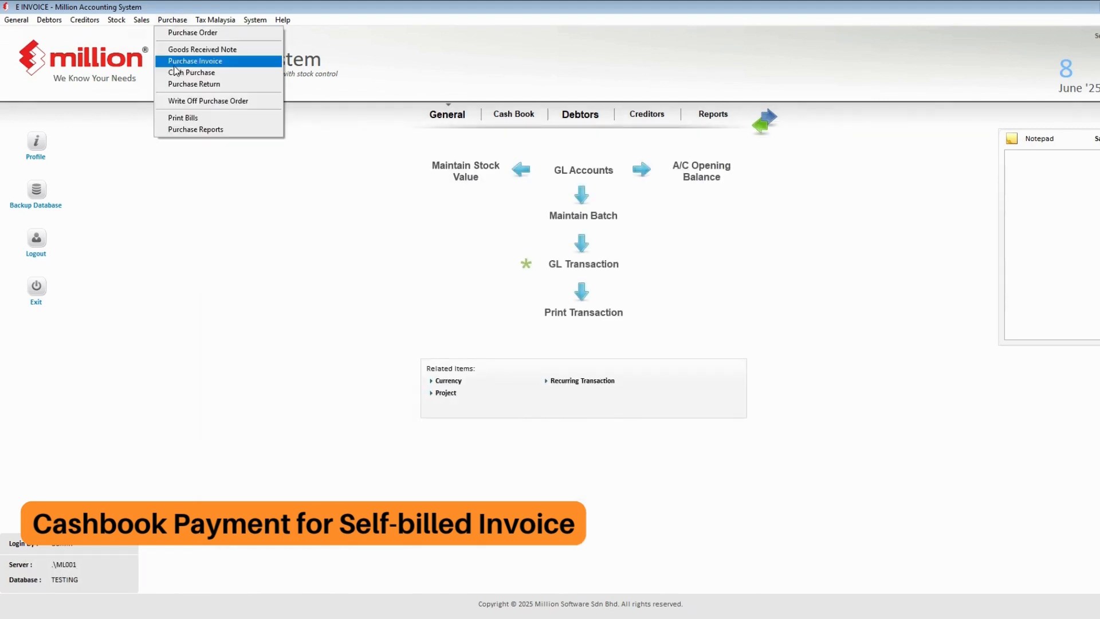
left_click(178, 128)
double_click(104, 266)
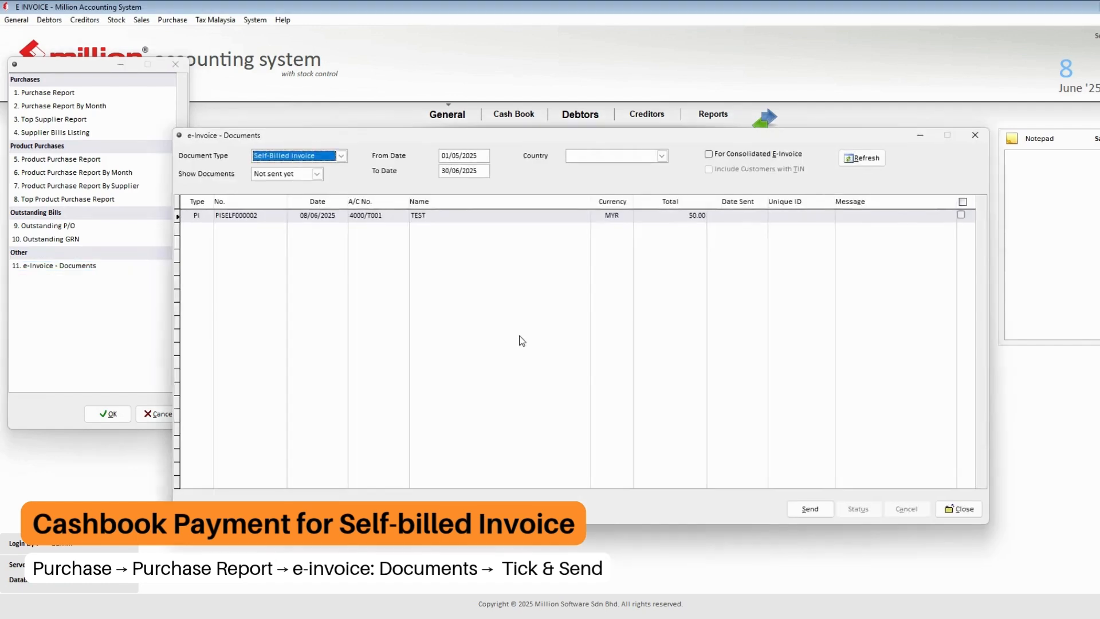
left_click(519, 335)
left_click(962, 215)
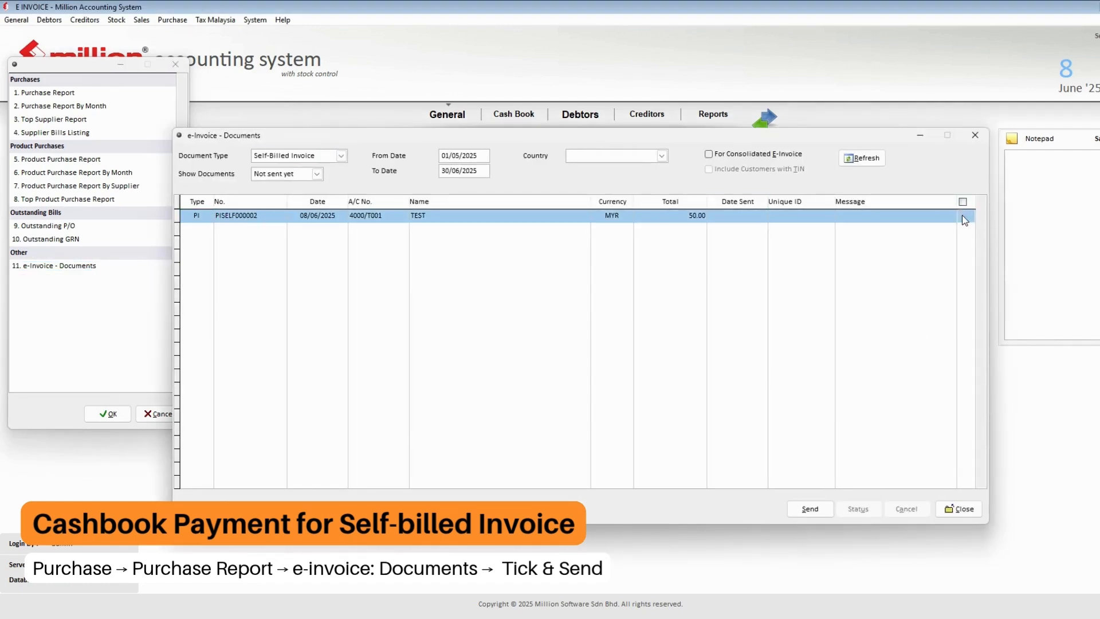
left_click(823, 510)
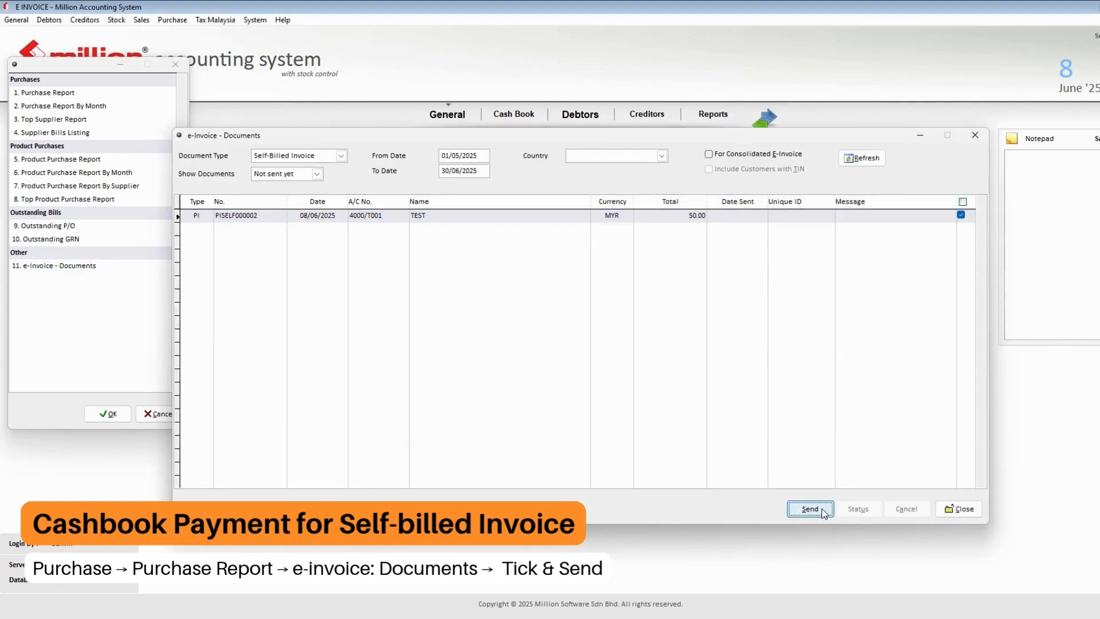
left_click(580, 362)
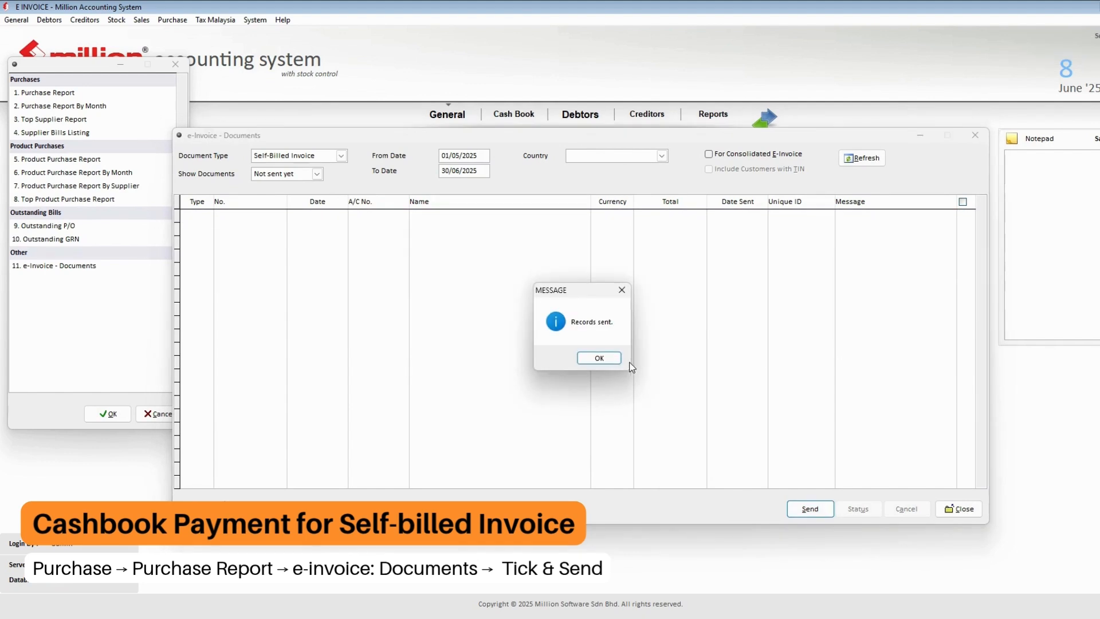
left_click(610, 361)
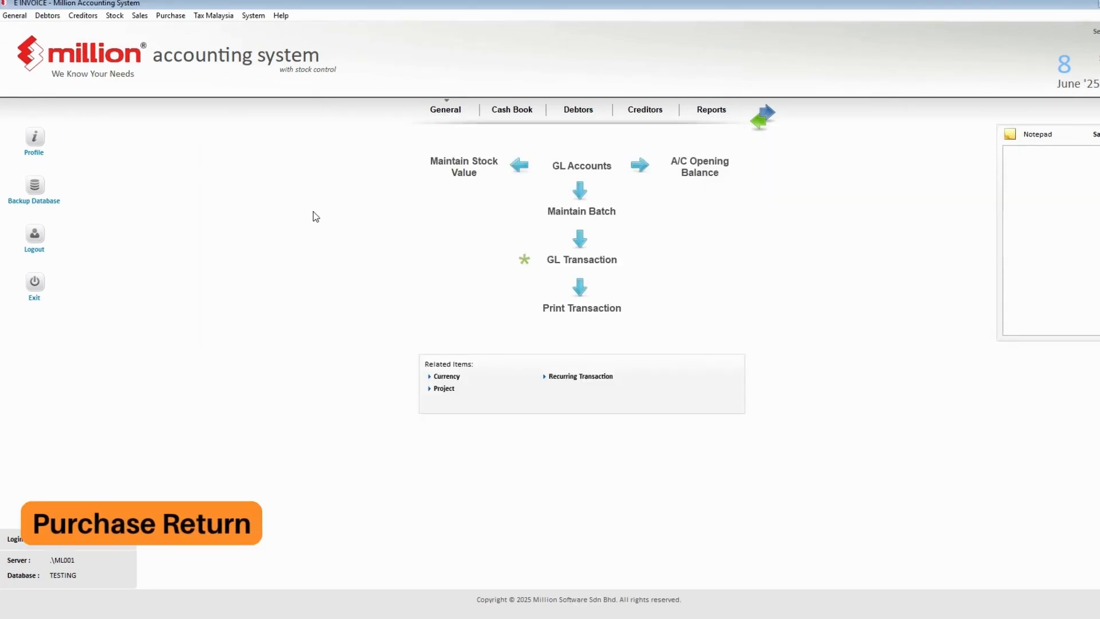
- In Document No. settings, tick Self-Billed Document for Purchase Return SELF (PRSELF) and save
left_click(256, 17)
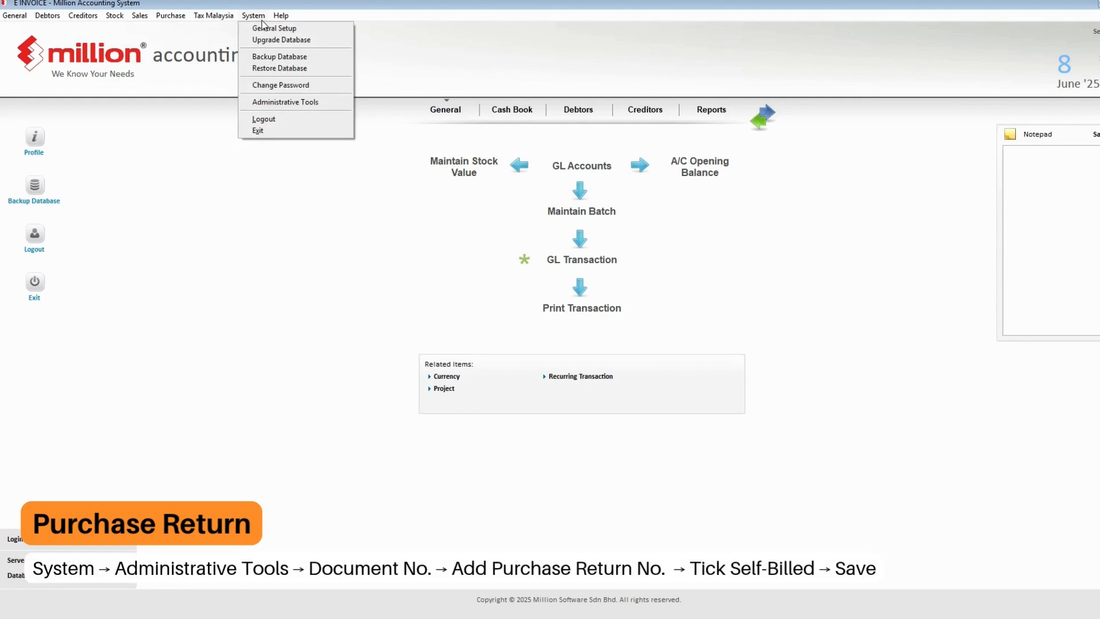
left_click(284, 102)
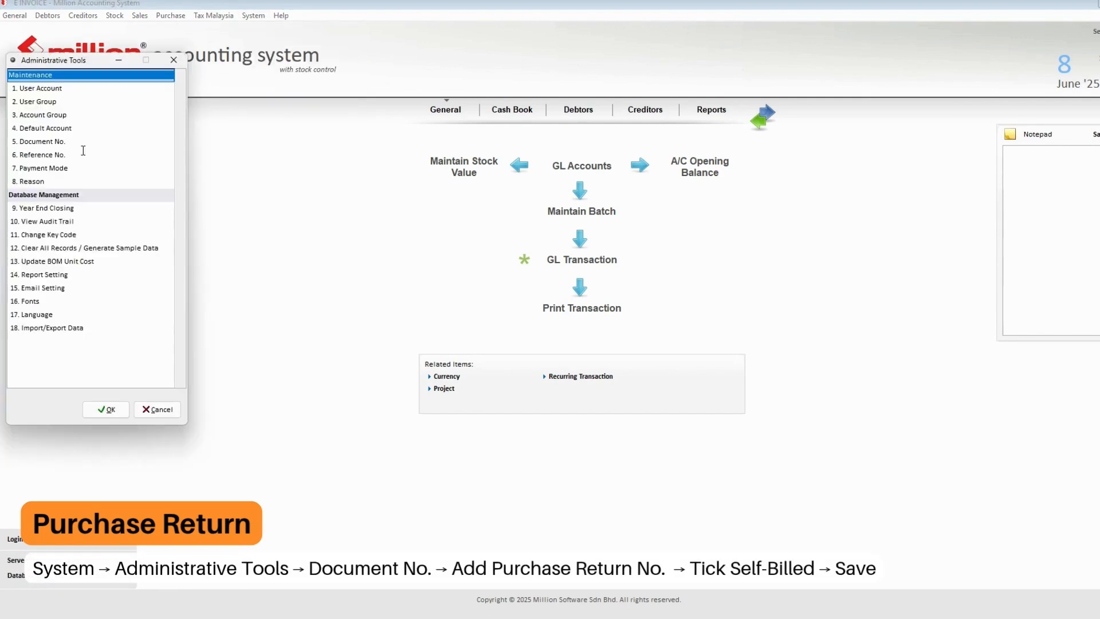
double_click(52, 142)
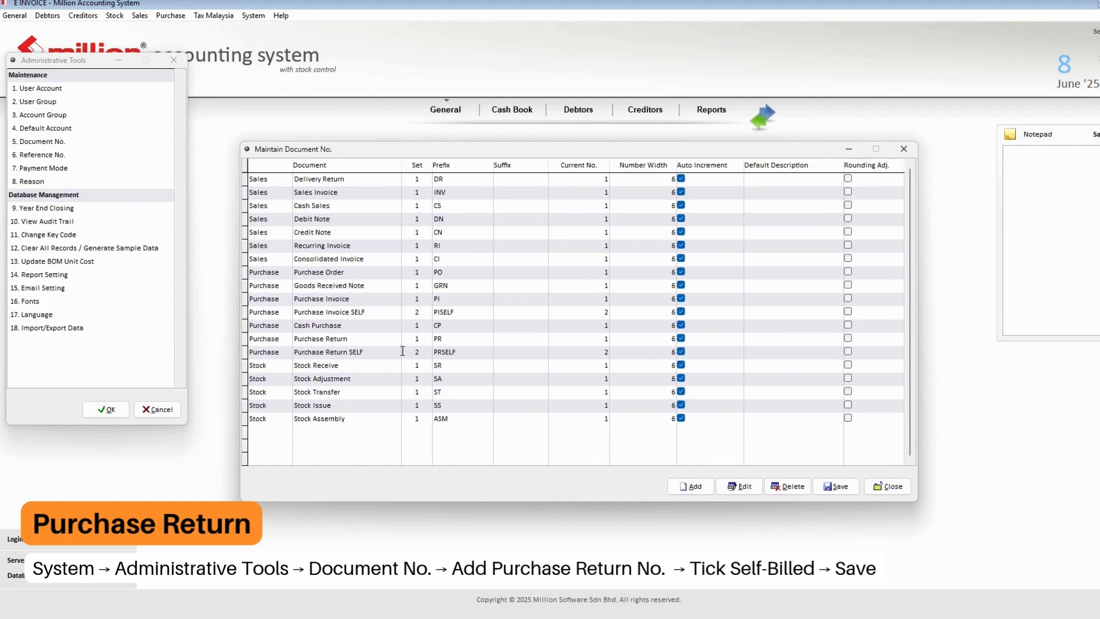
left_click(361, 352)
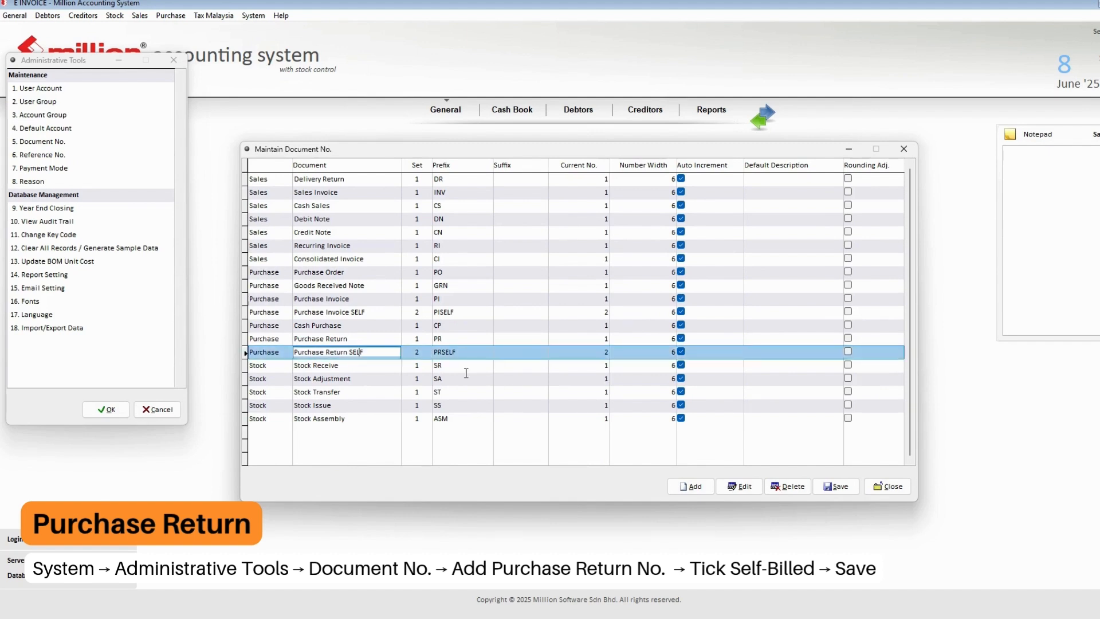
double_click(372, 353)
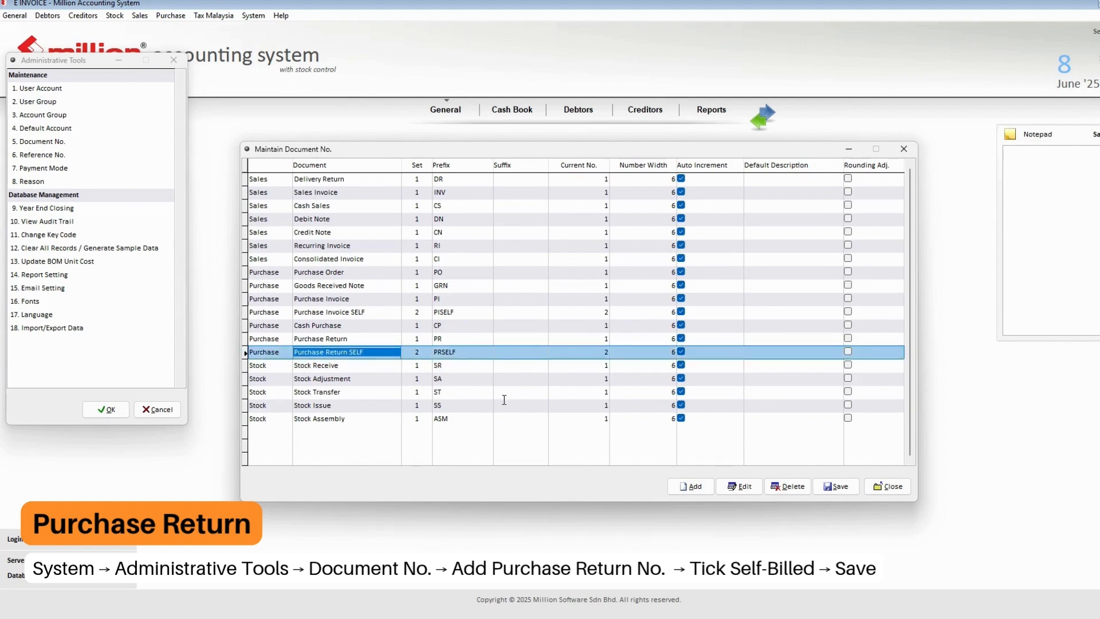
left_click(752, 492)
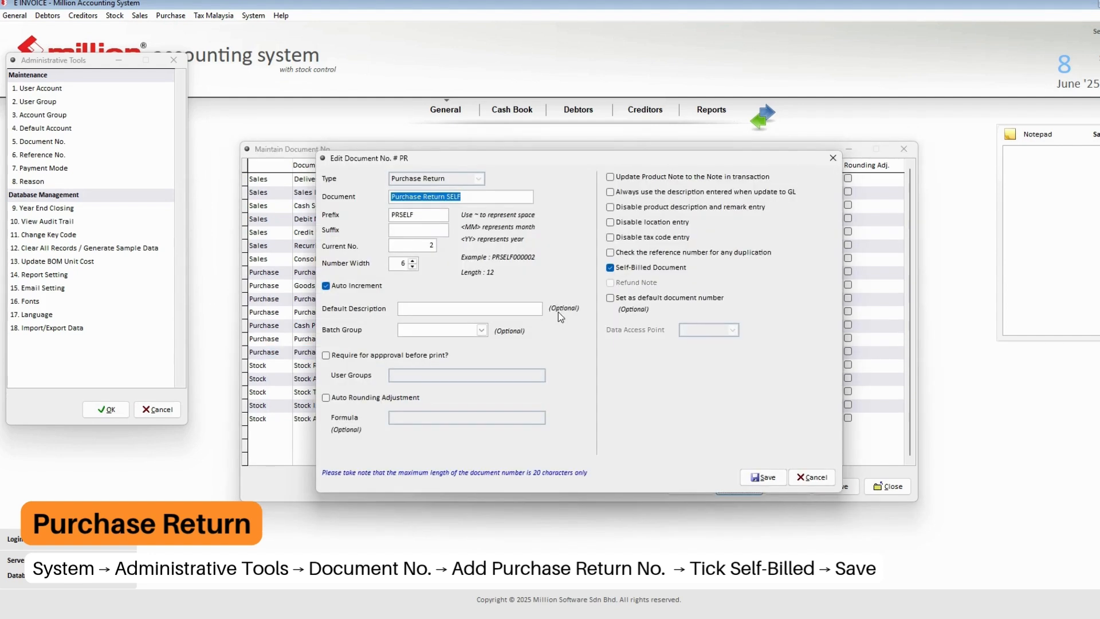
left_click(610, 267)
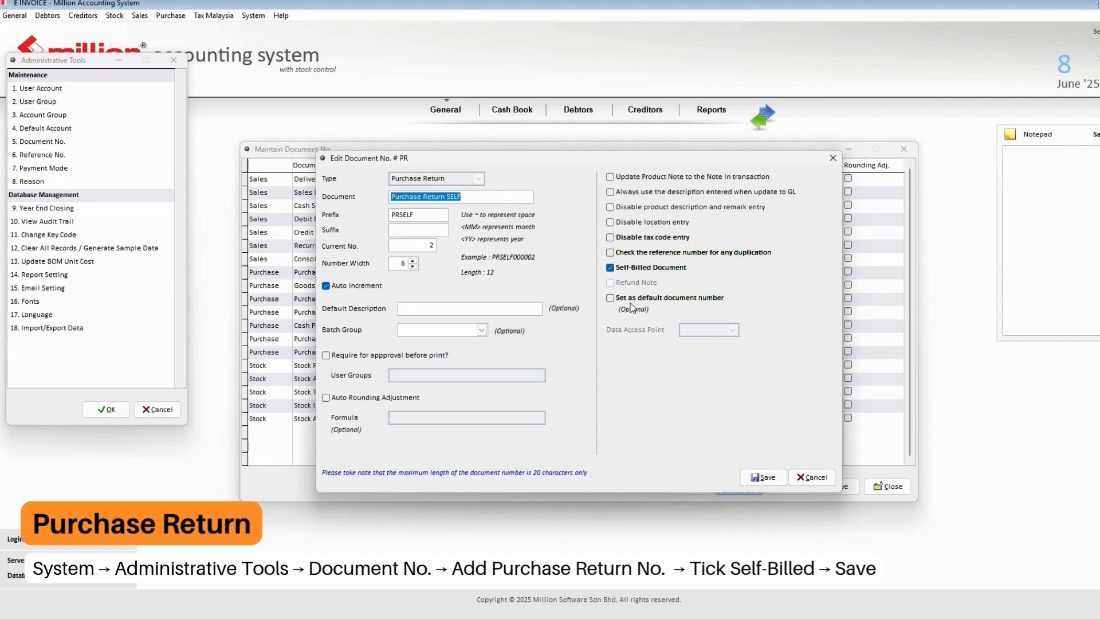
left_click(762, 476)
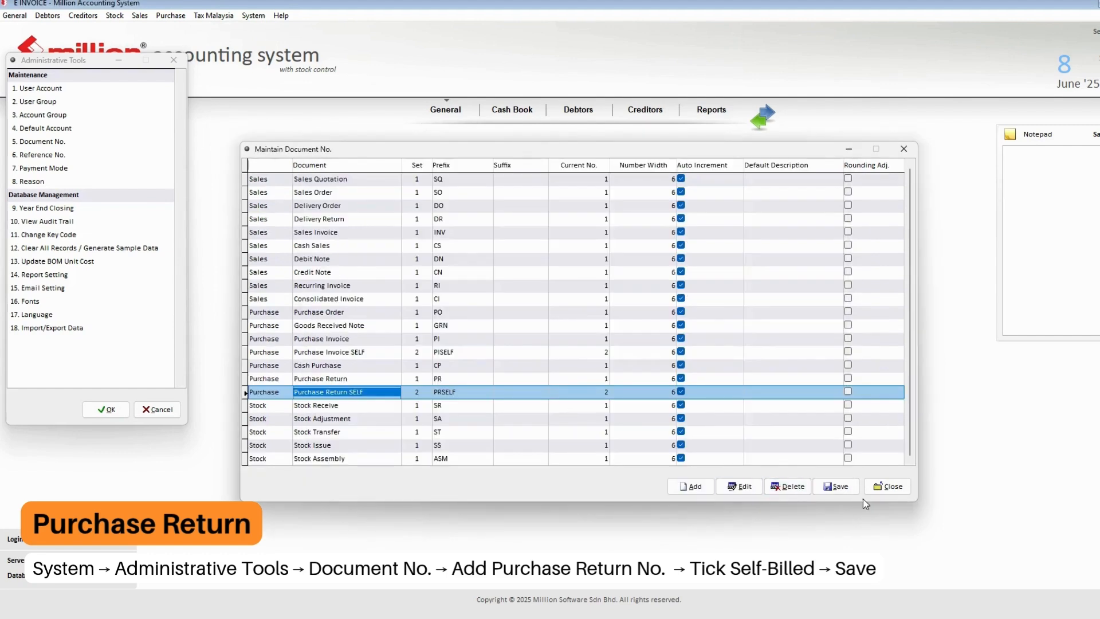
left_click(888, 486)
left_click(158, 408)
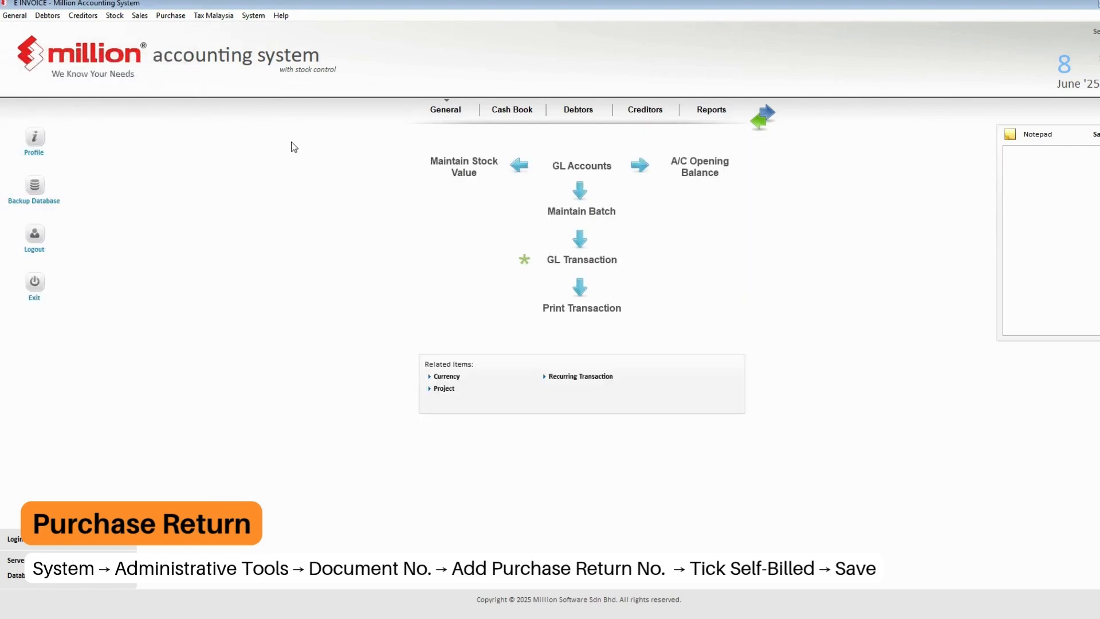
left_click(172, 16)
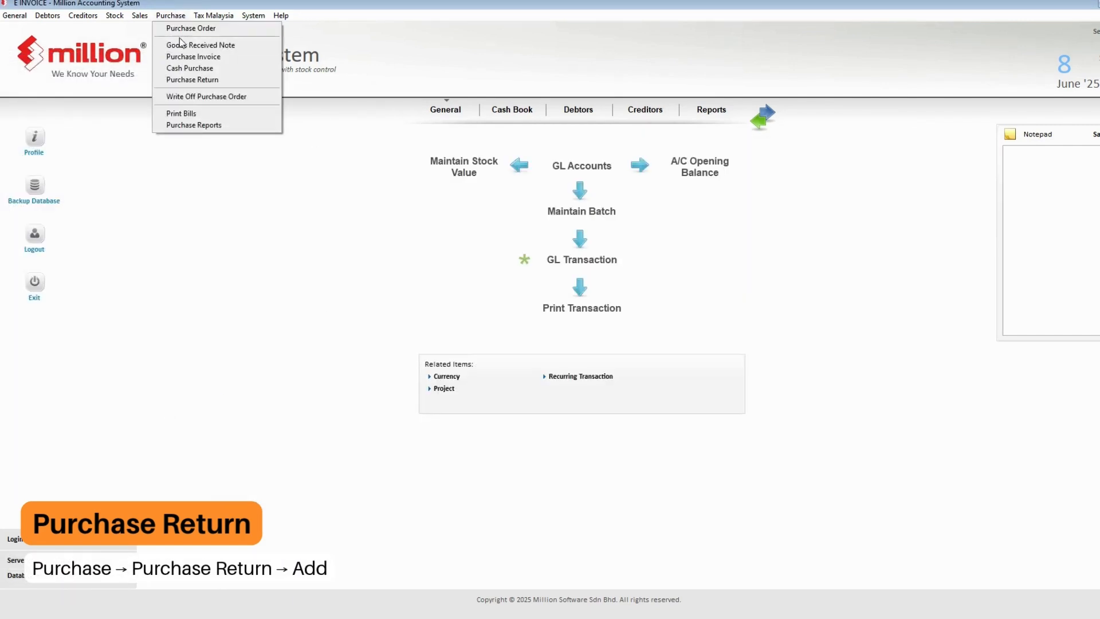
left_click(184, 79)
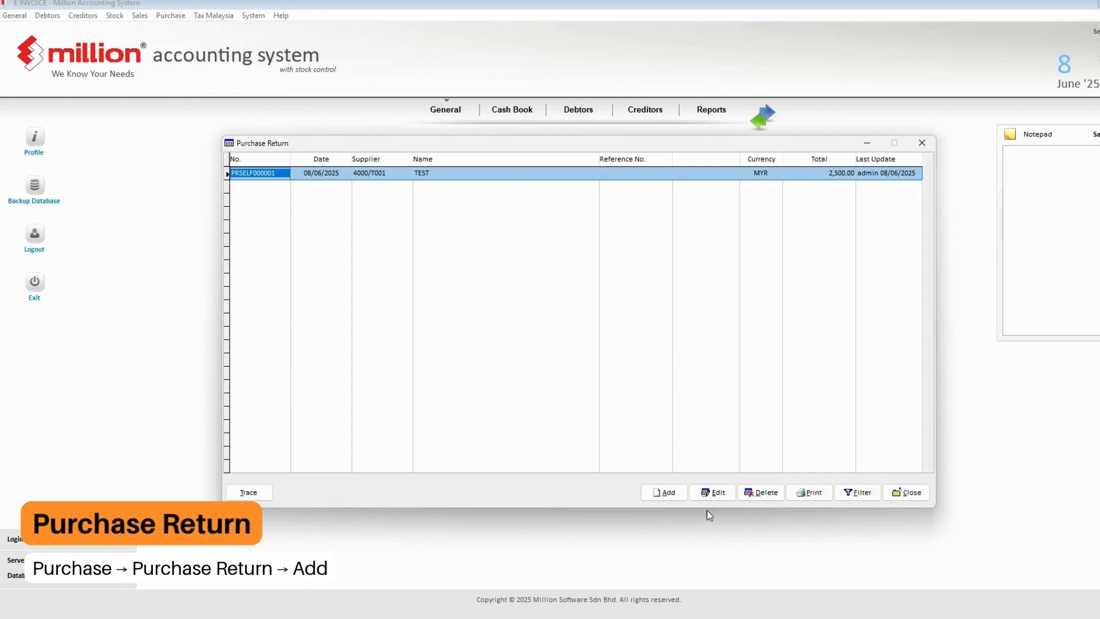
left_click(666, 496)
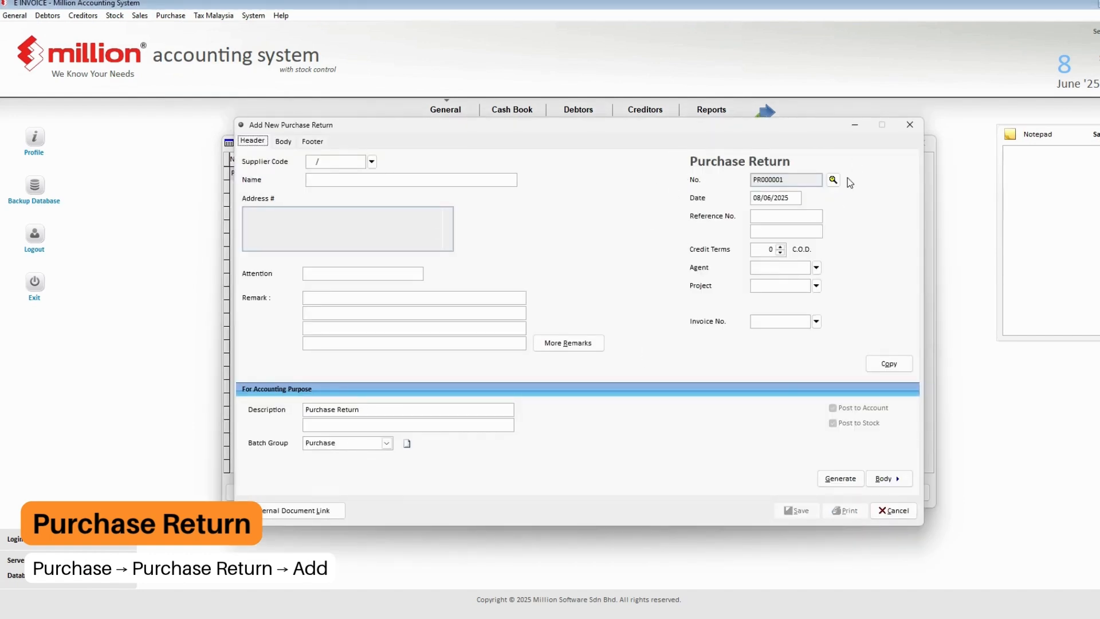
left_click(833, 179)
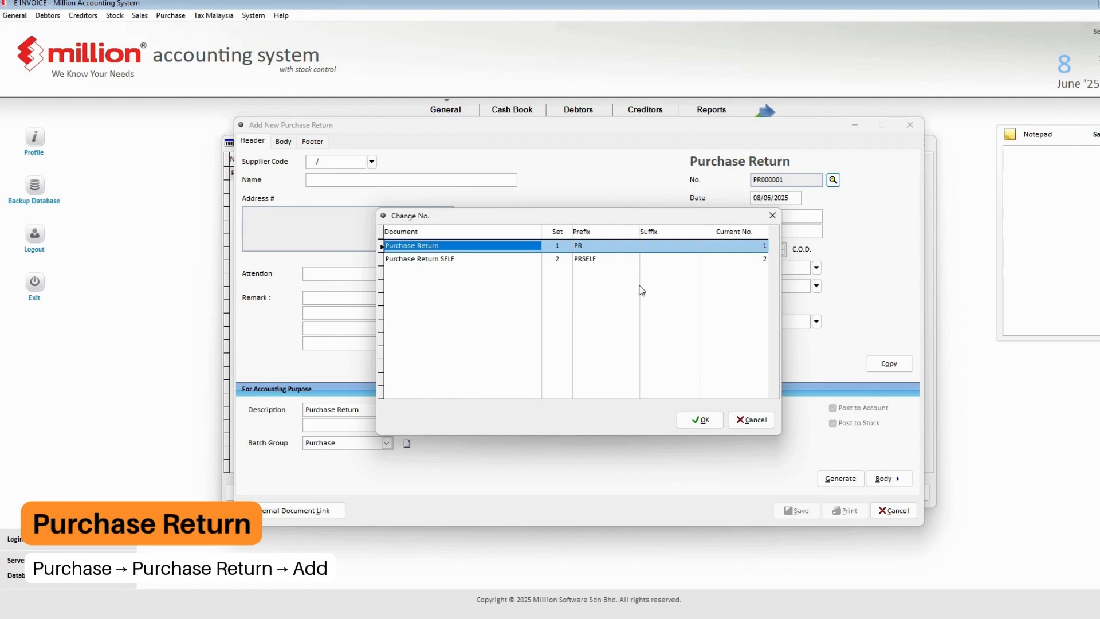
double_click(611, 258)
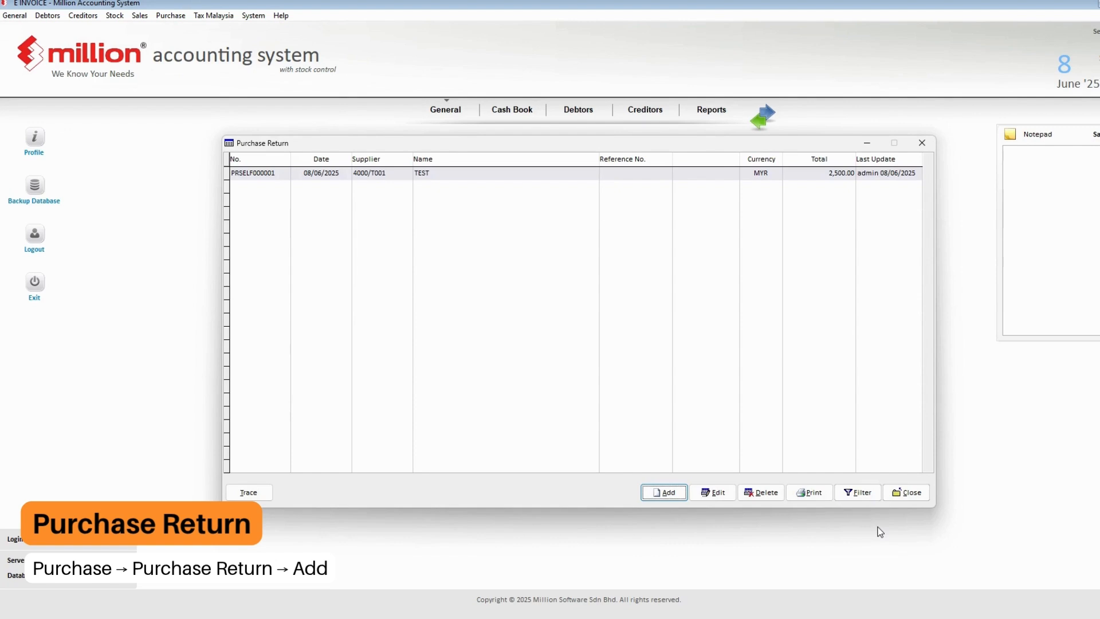
left_click(907, 493)
- List unsent Self-Billed C/N documents in the e-Invoice - Documents report
left_click(170, 16)
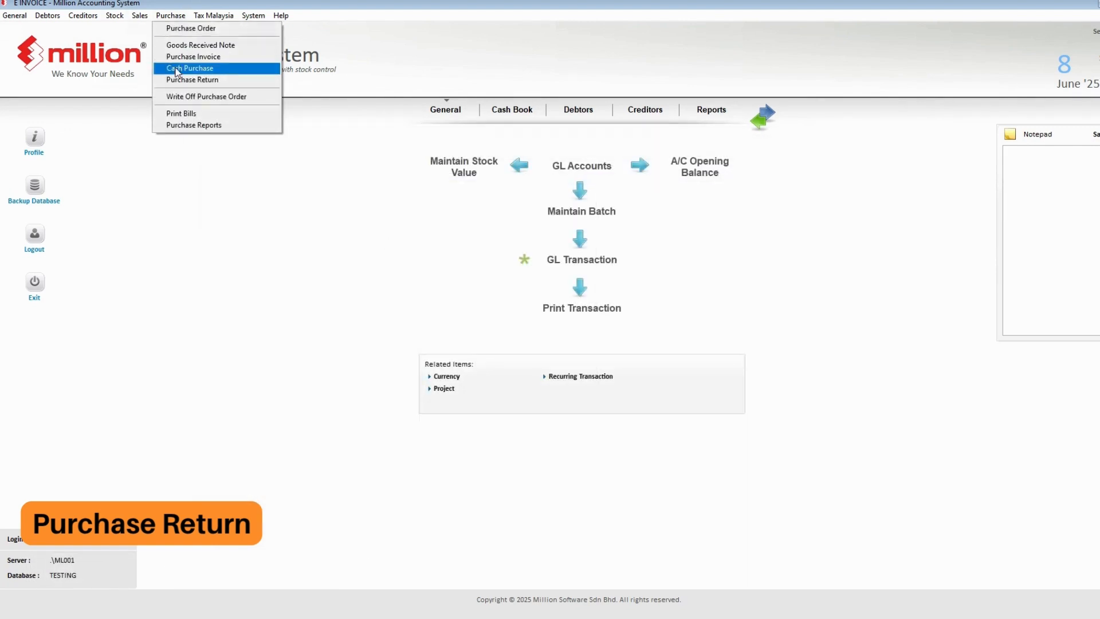
left_click(184, 125)
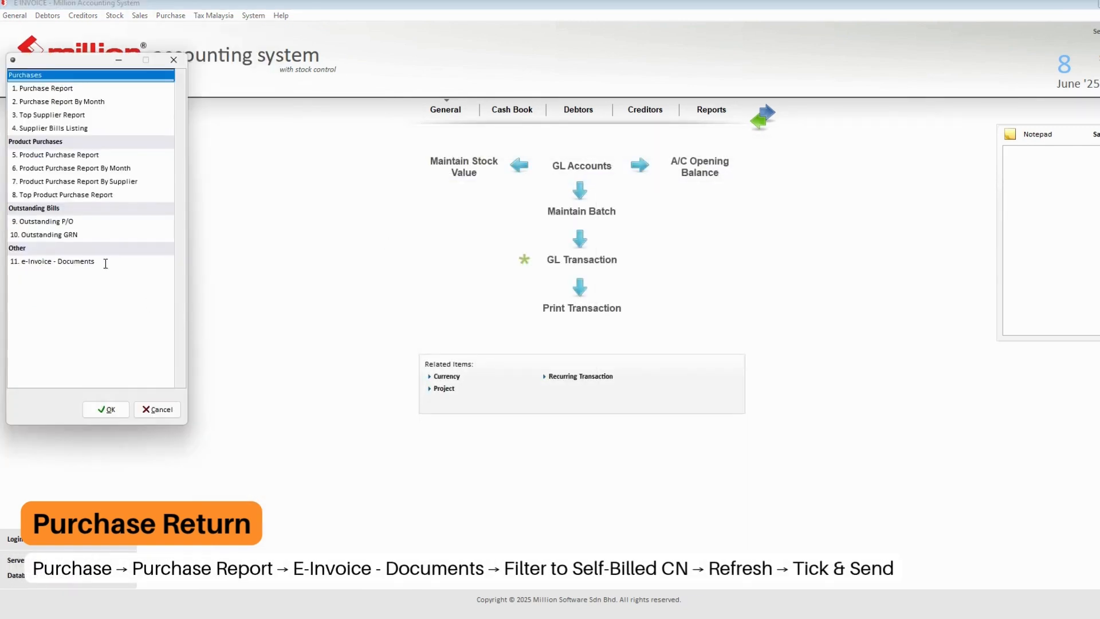
double_click(103, 261)
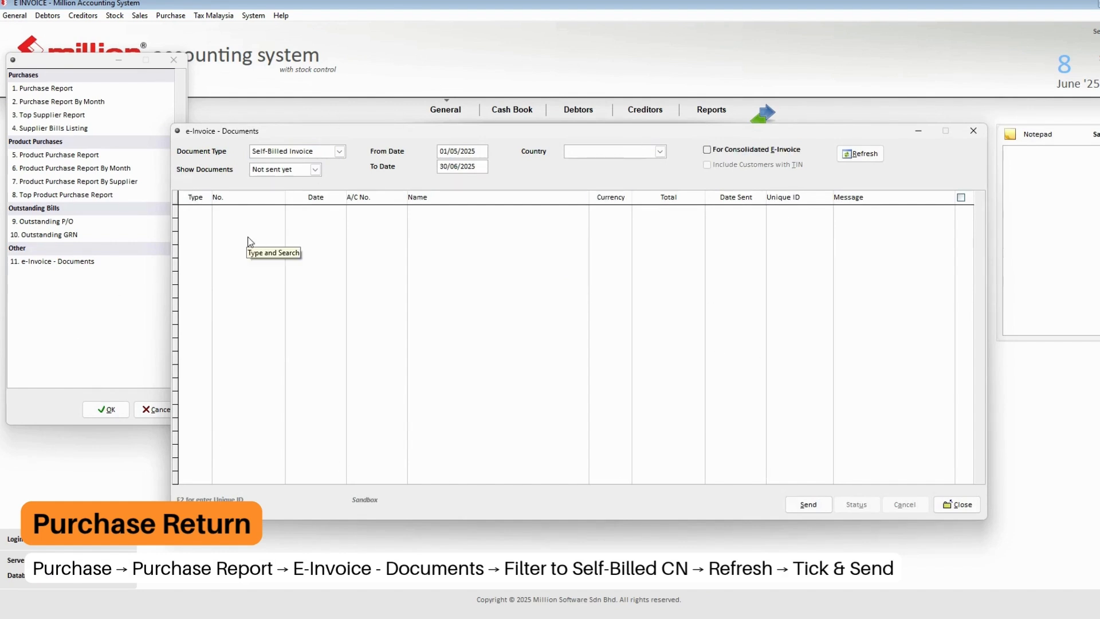
left_click(323, 155)
left_click(314, 173)
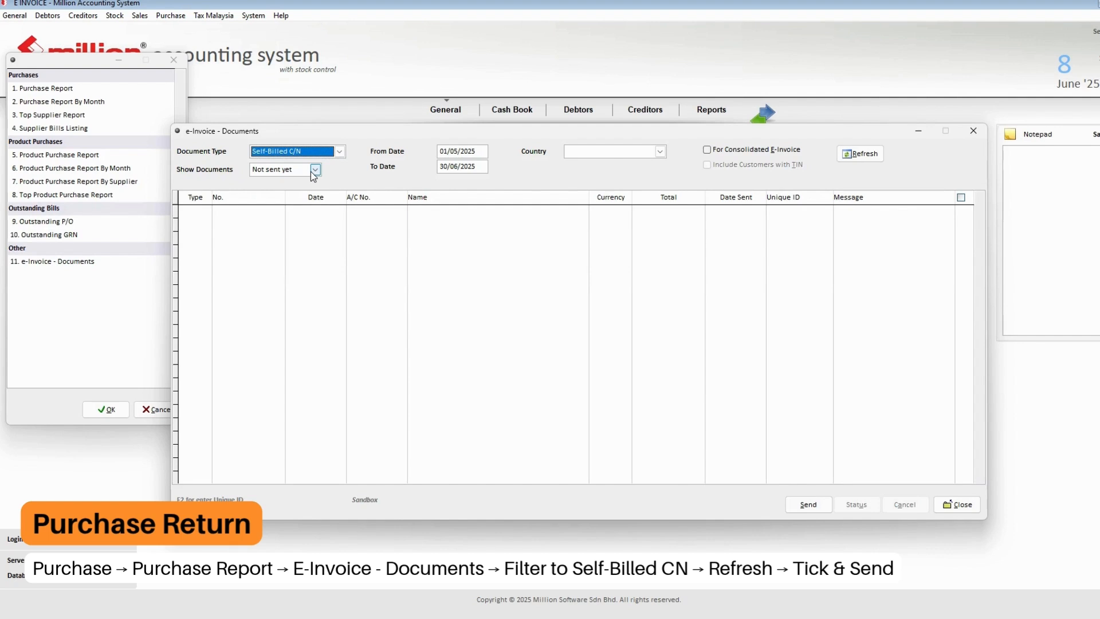
left_click(860, 154)
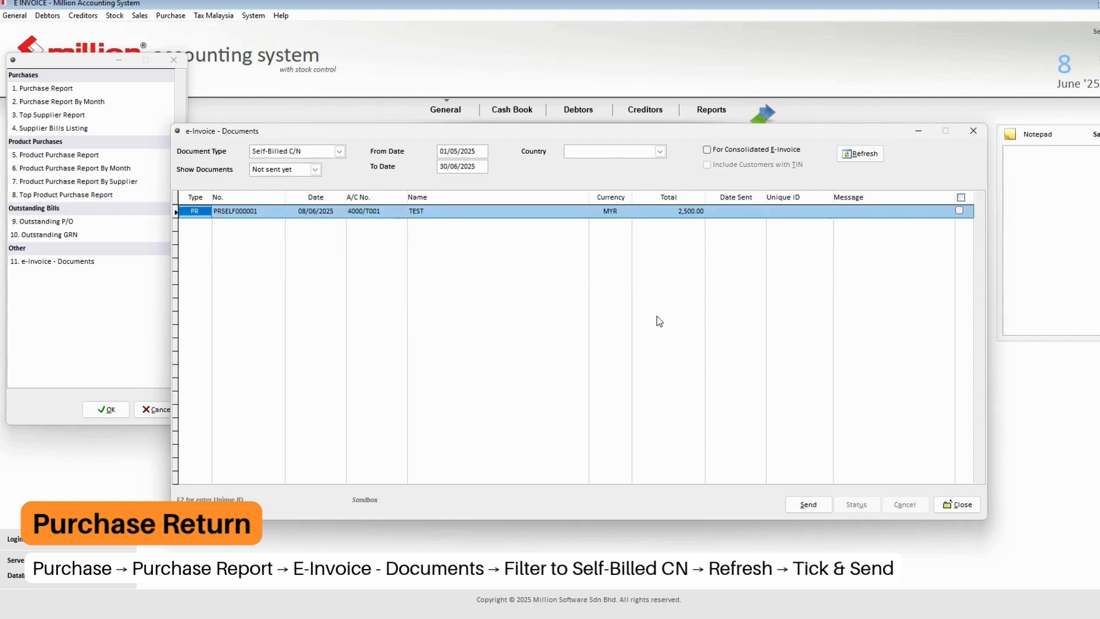
- Send credit note PRSELF000001 (MYR 2,500.00) as an e-Invoice and confirm
left_click(961, 197)
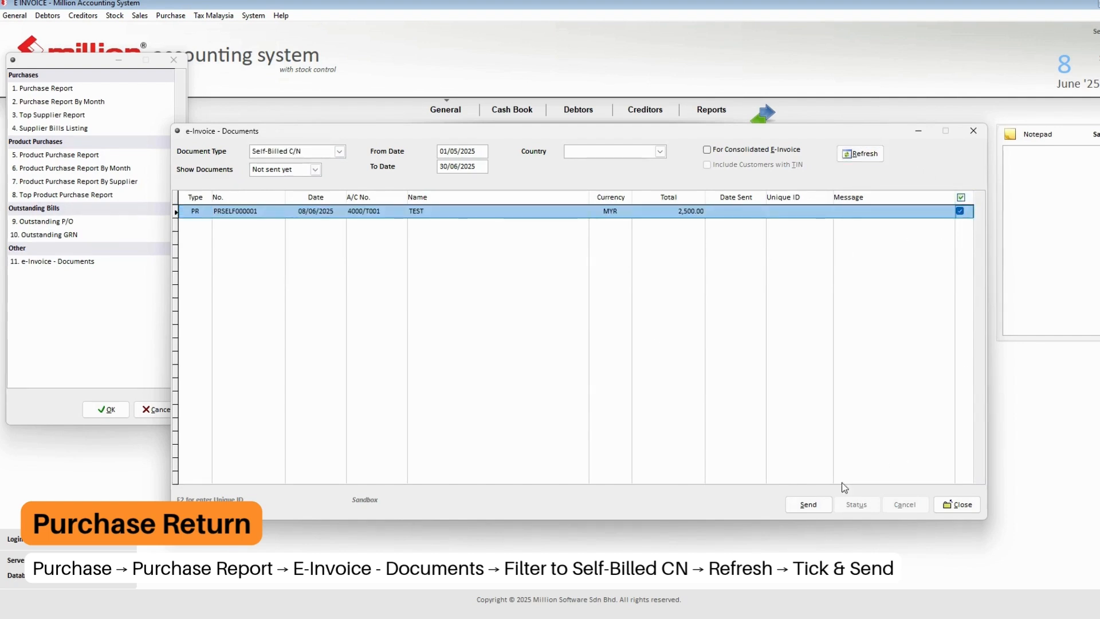
left_click(809, 504)
left_click(577, 352)
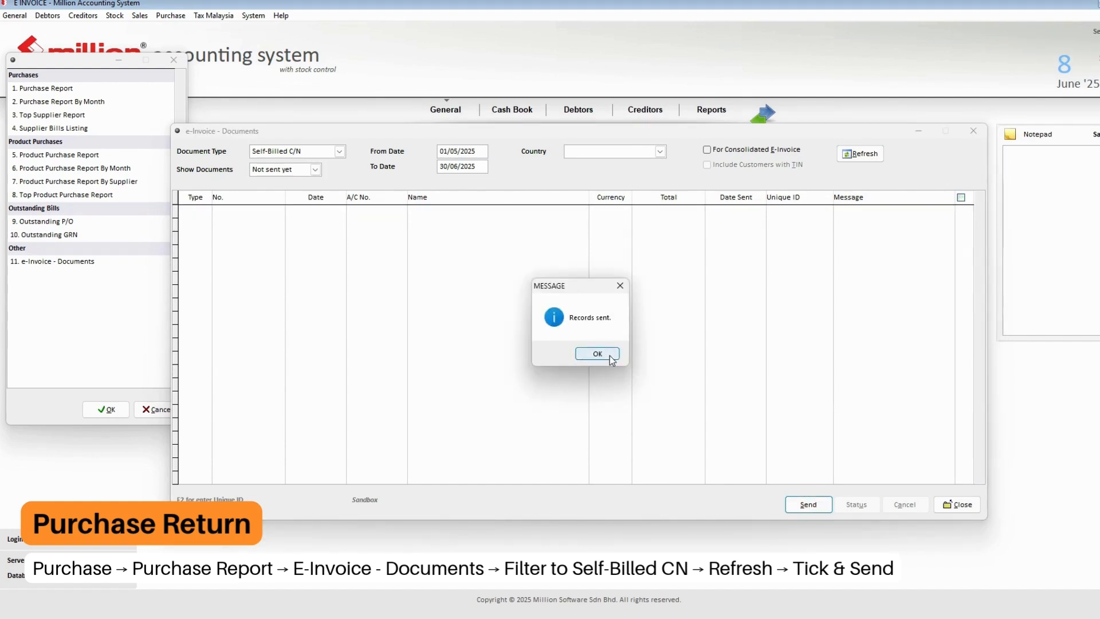
left_click(598, 354)
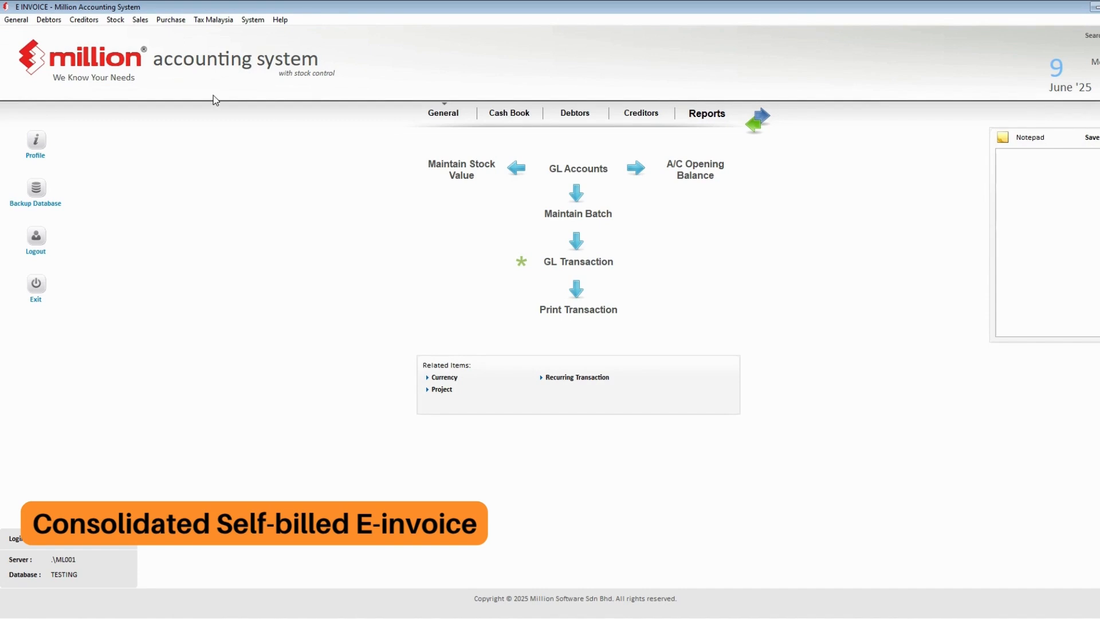
left_click(172, 19)
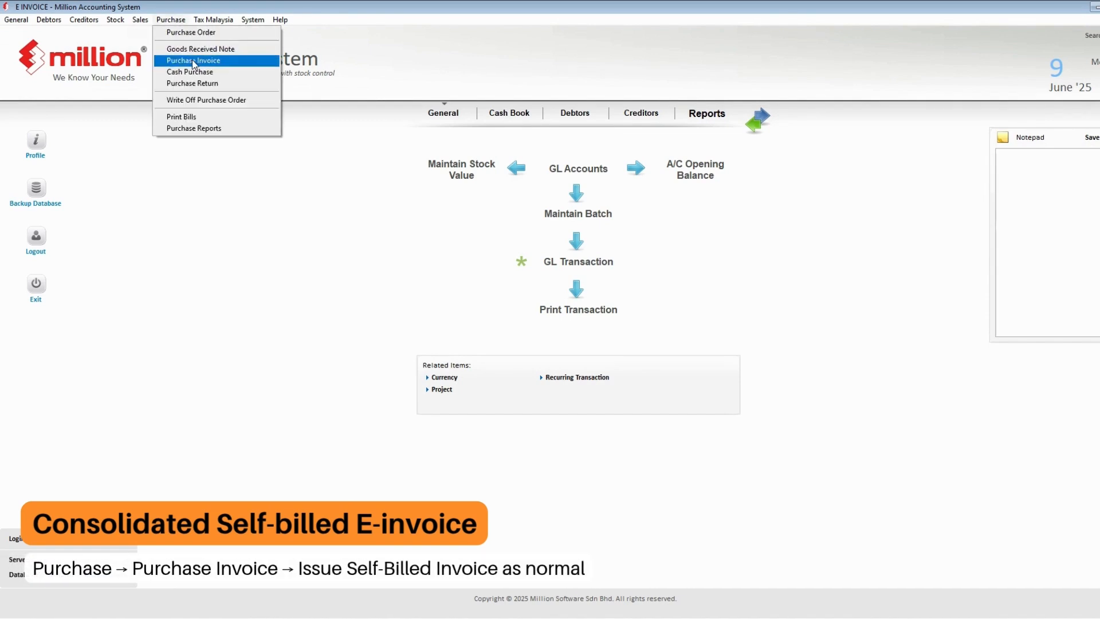
left_click(191, 59)
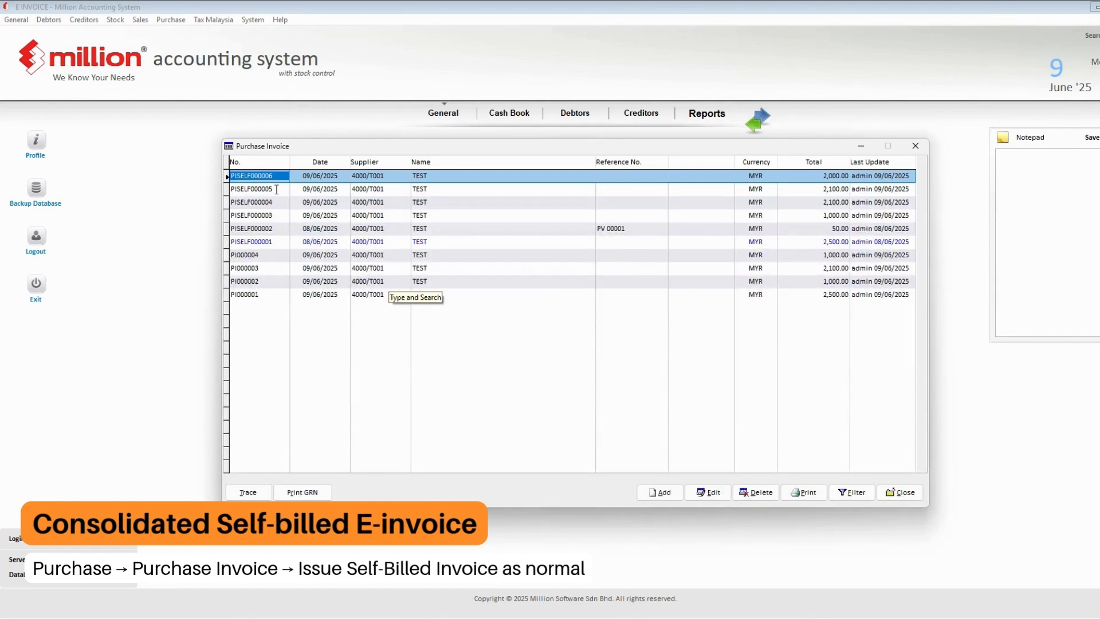
key("Escape")
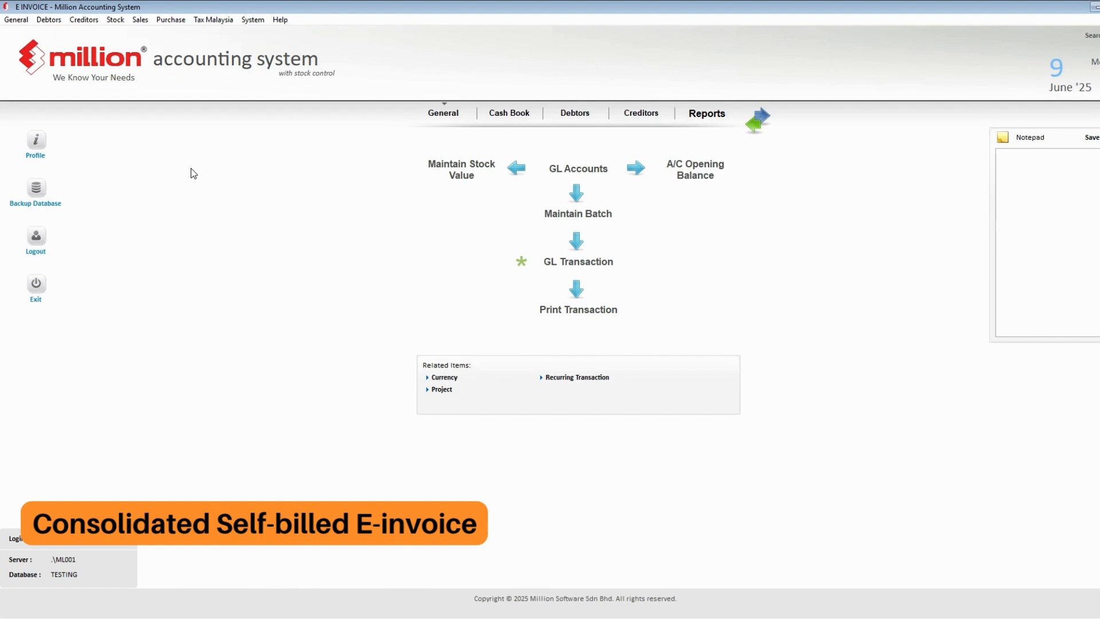
- List unsent self-billed invoices in e-Invoice - Documents with For Consolidated E-Invoice ticked
left_click(170, 19)
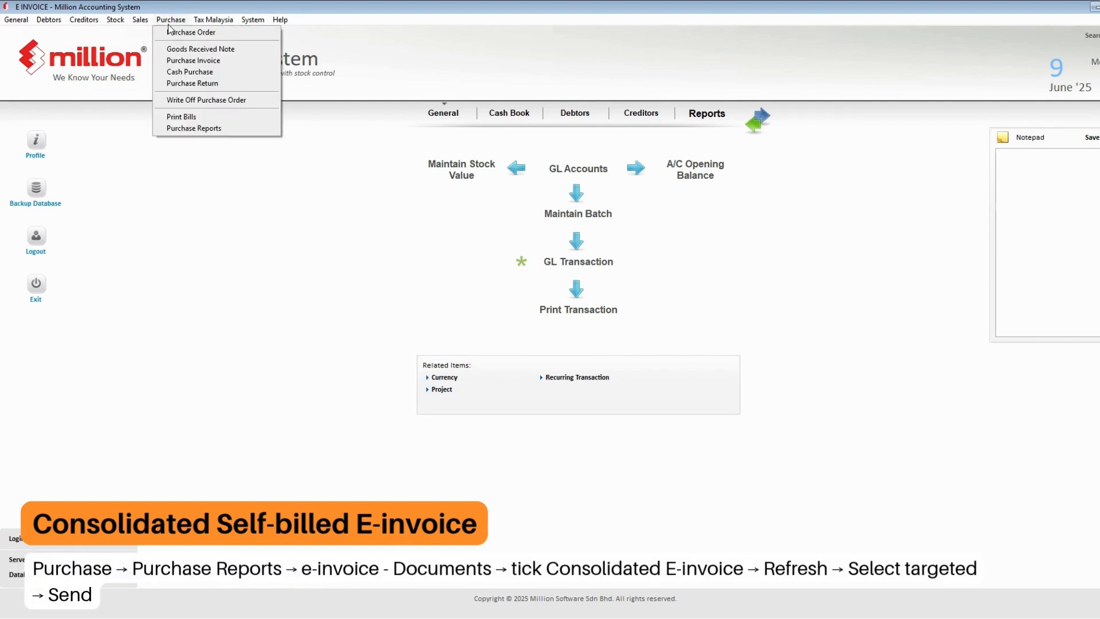
left_click(191, 128)
double_click(125, 263)
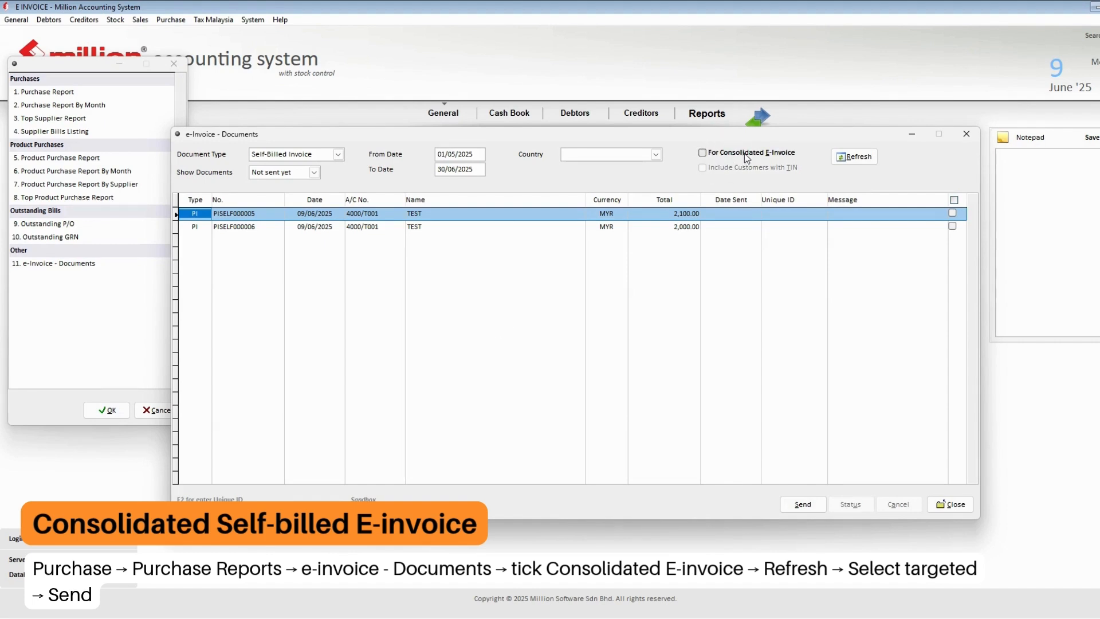
left_click(726, 156)
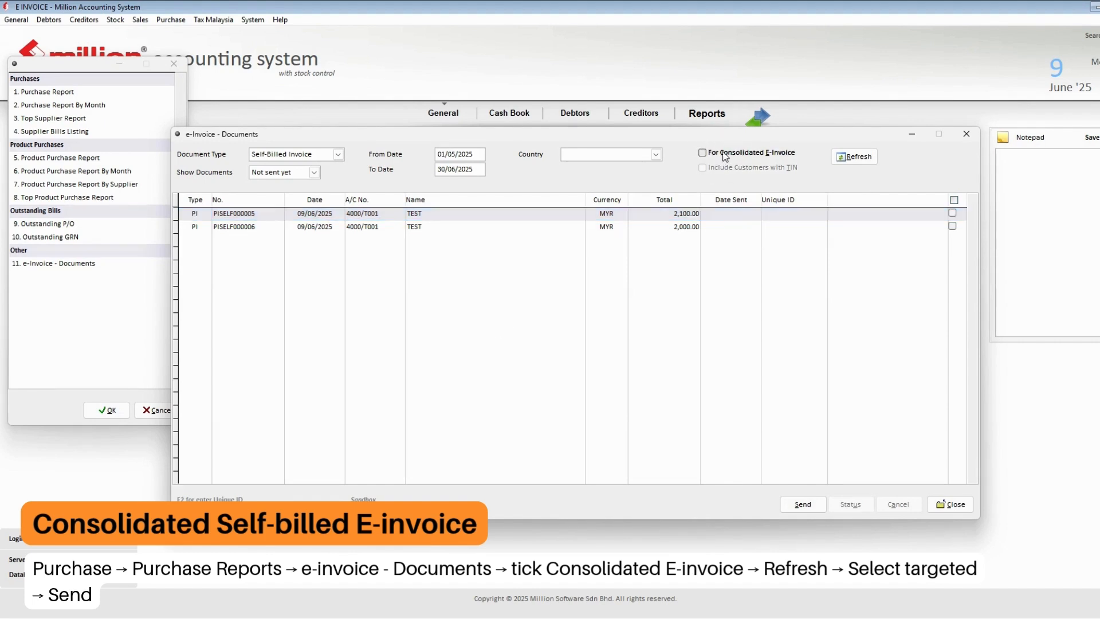
left_click(726, 156)
left_click(866, 158)
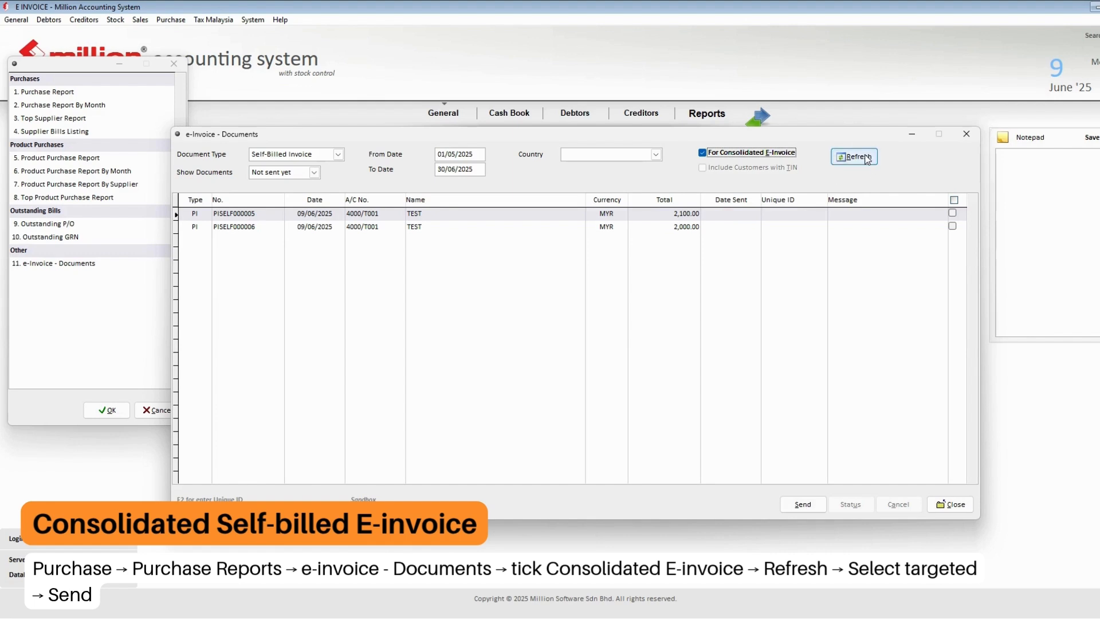
left_click(867, 159)
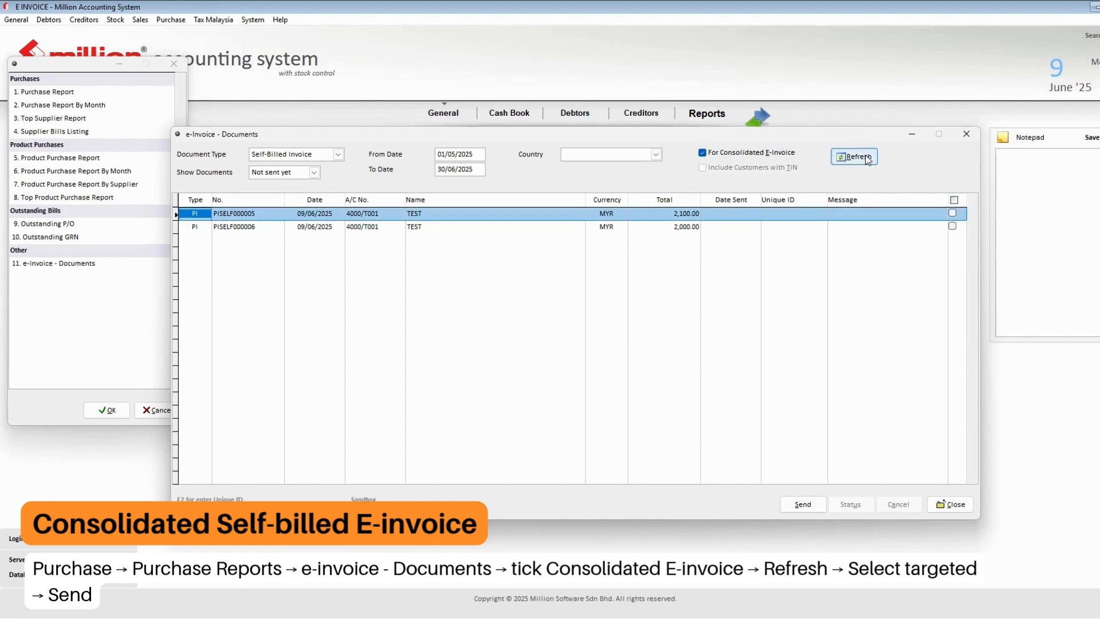
- Send PISELF000005 and PISELF000006 together as a consolidated e-Invoice and confirm
left_click(955, 200)
left_click(807, 507)
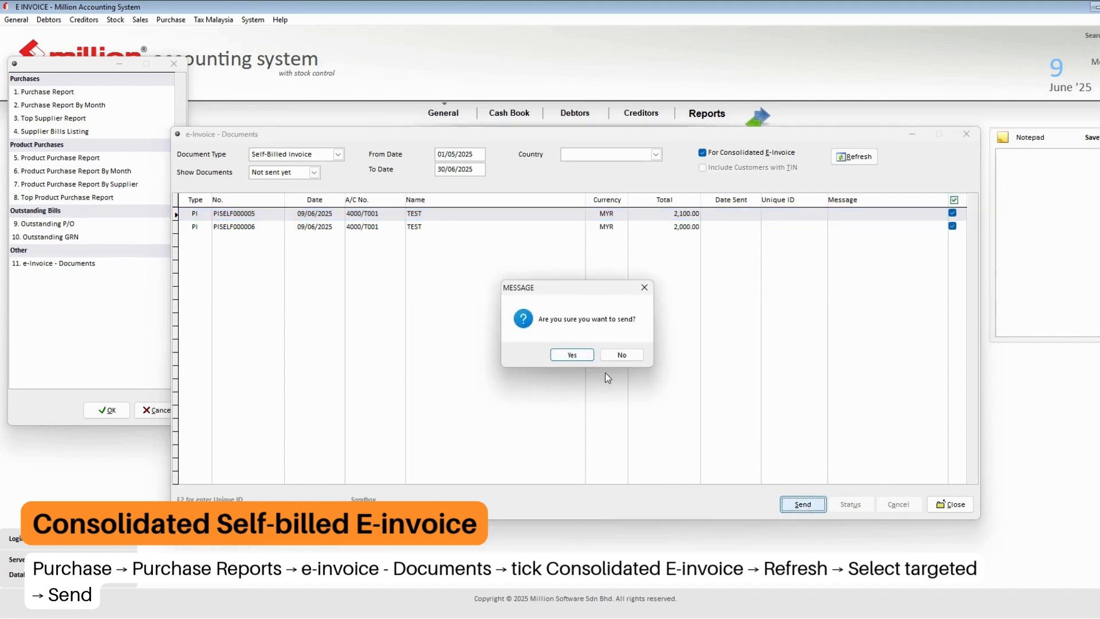
left_click(578, 358)
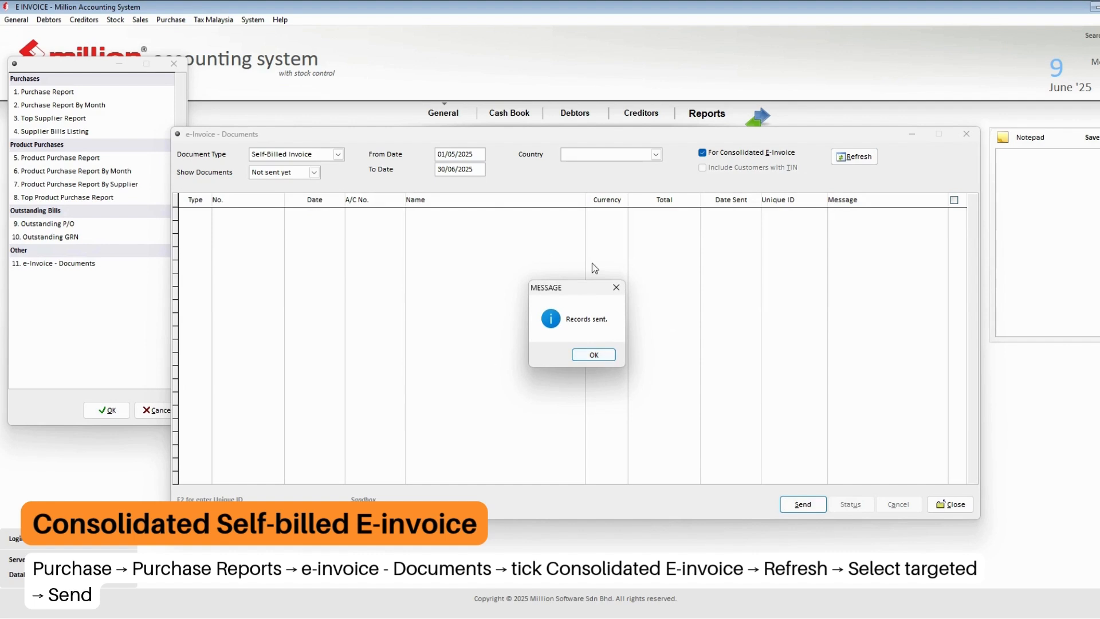
left_click(594, 355)
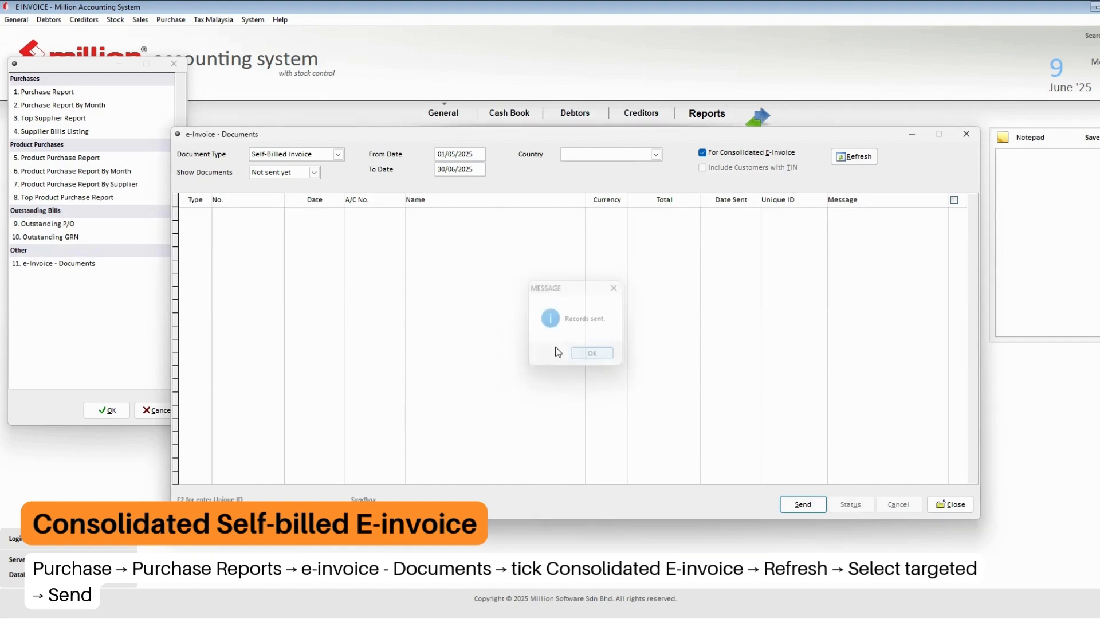
- Show Sent self-billed invoices and view PISELF000005's full Unique ID
left_click(300, 173)
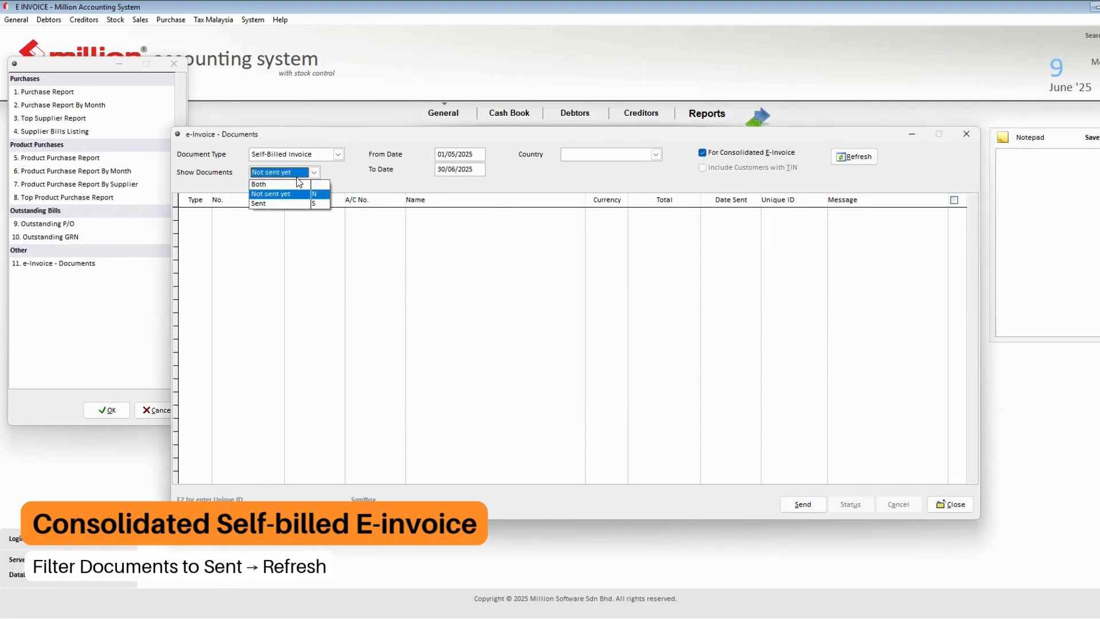
left_click(290, 204)
left_click(854, 157)
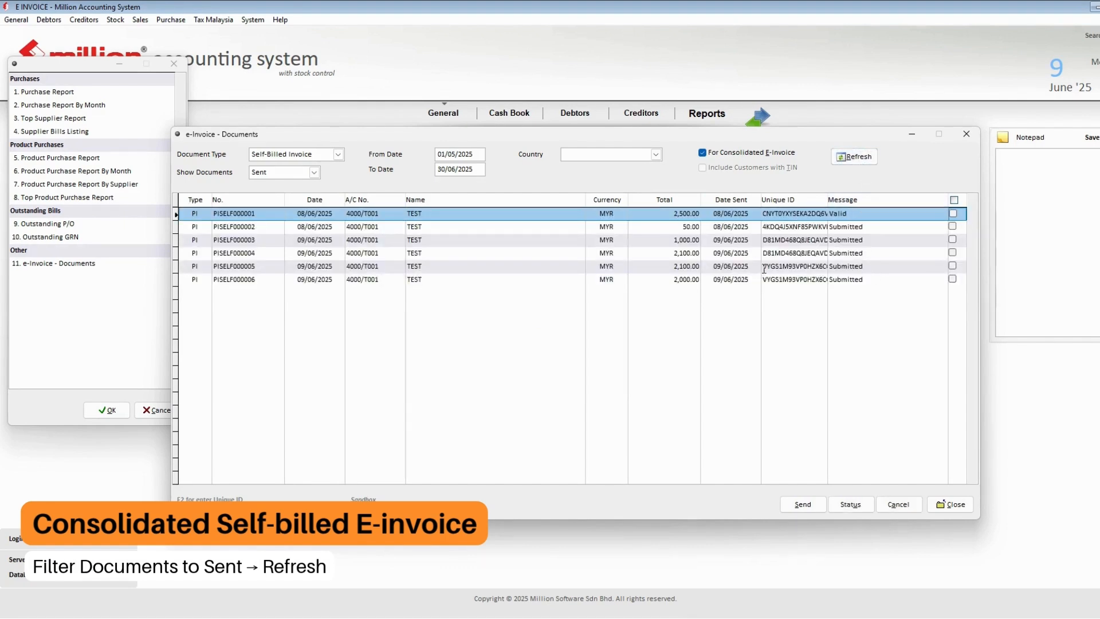
double_click(823, 269)
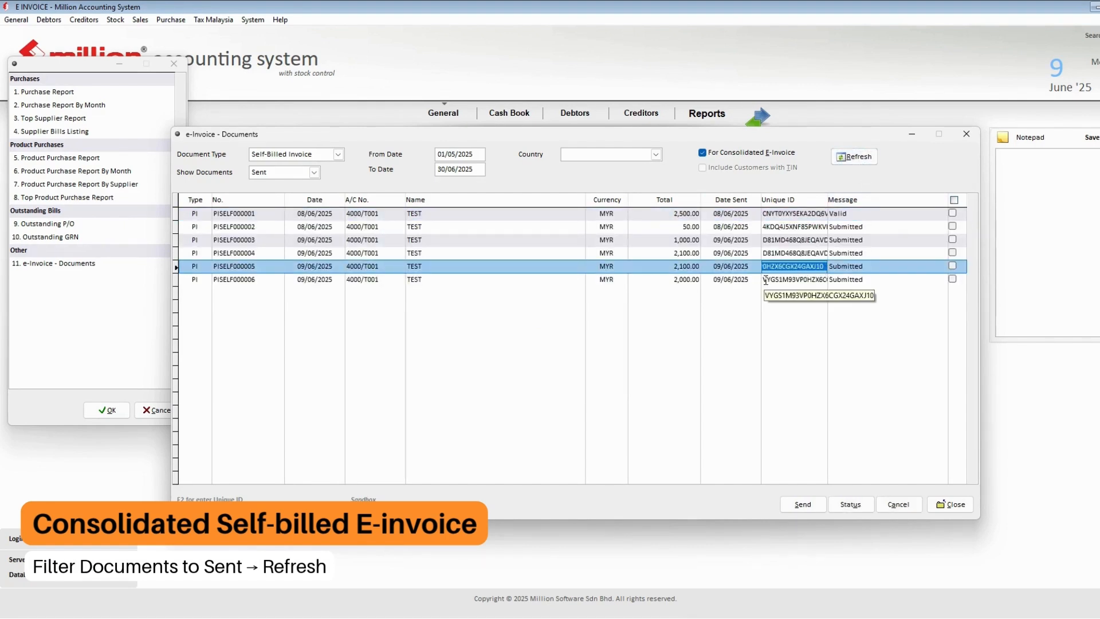